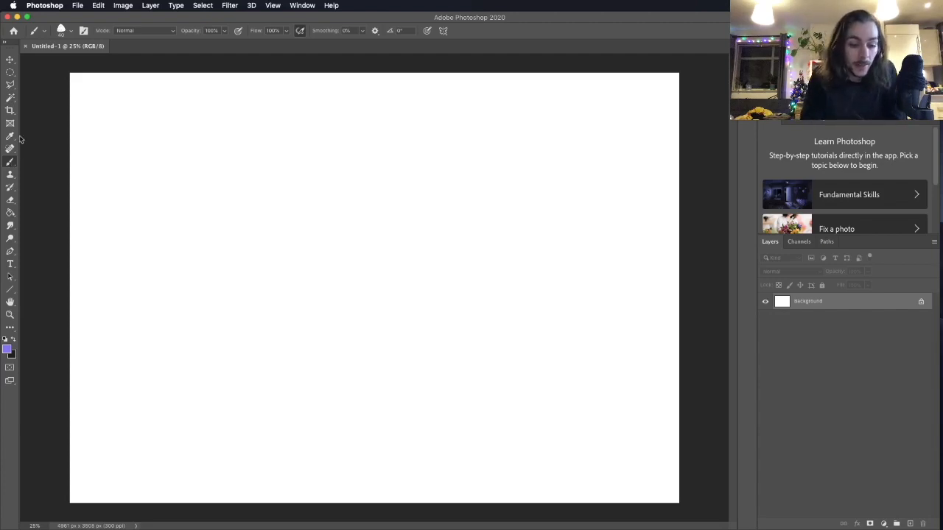
Pick a Kyle's Inkbox brush from the megapack brush set for sketching
left_click(71, 31)
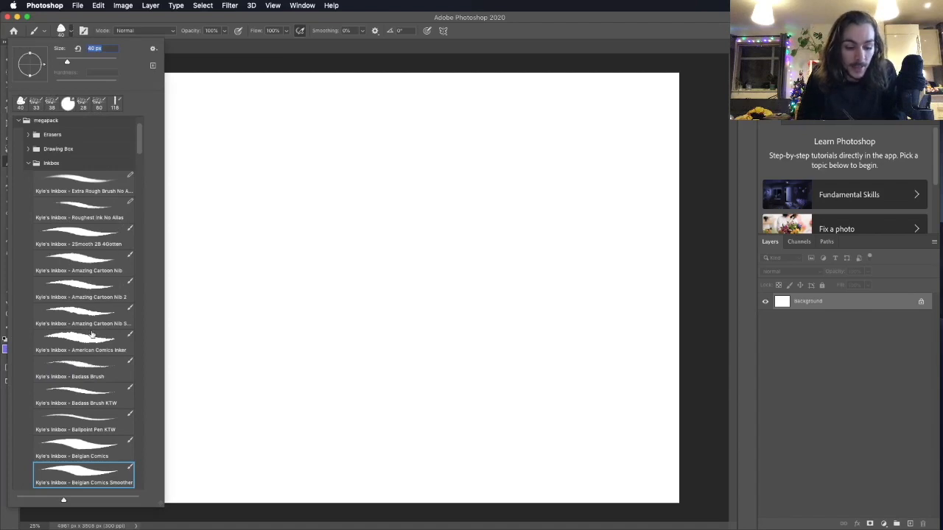
left_click(96, 258)
left_click(100, 237)
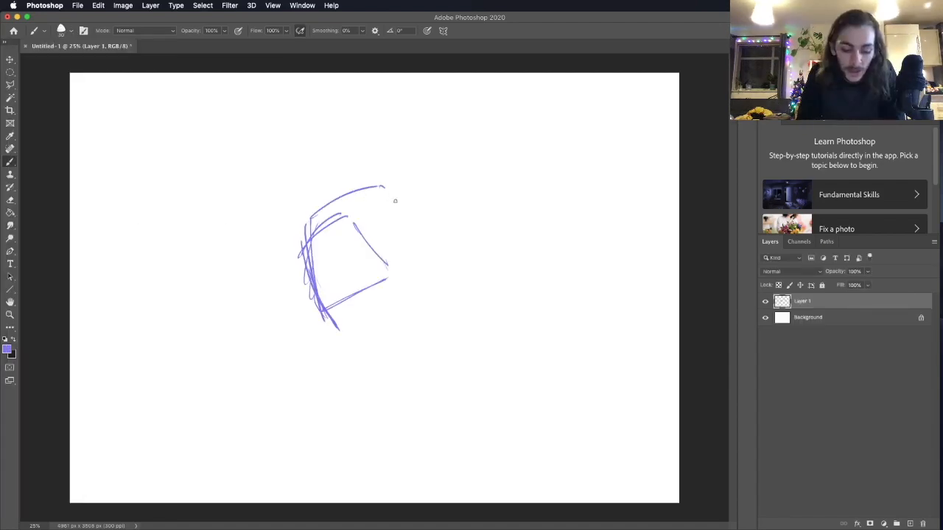
Sketch the back of the skull, the ear and the nose of the purple three-quarter head
mouse_move(380, 187)
left_mouse_down()
mouse_move(407, 221)
mouse_move(388, 282)
mouse_move(339, 250)
mouse_move(357, 240)
mouse_move(313, 249)
mouse_move(361, 253)
mouse_move(321, 258)
left_mouse_up()
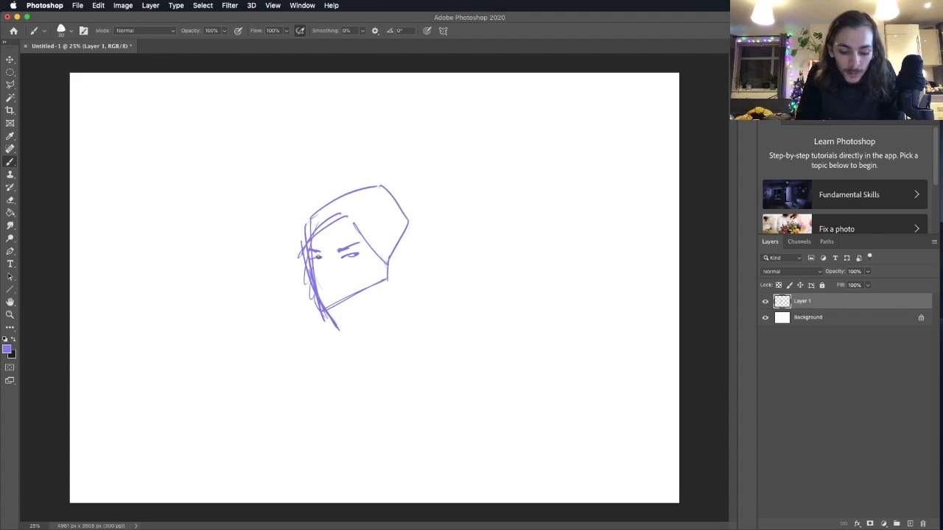
mouse_move(390, 253)
left_mouse_down()
mouse_move(395, 266)
mouse_move(386, 267)
left_mouse_up()
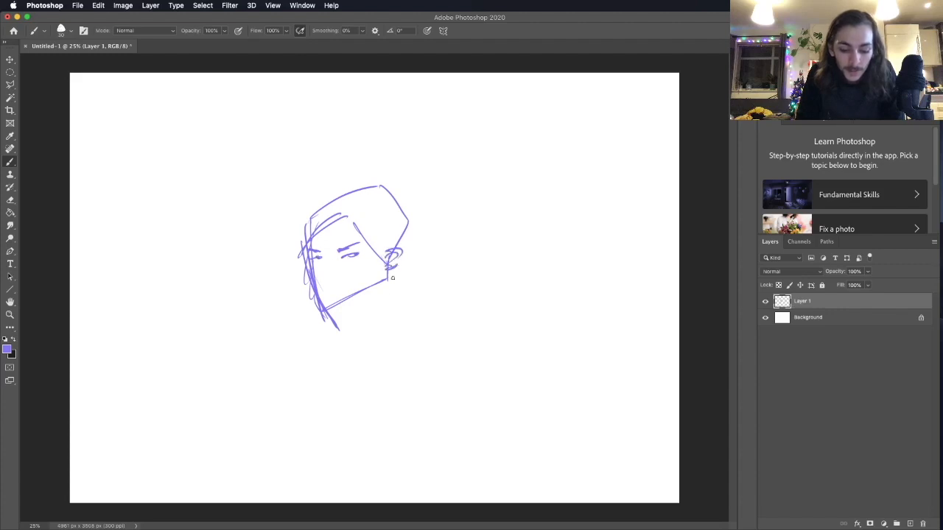
mouse_move(320, 260)
left_mouse_down()
mouse_move(324, 280)
mouse_move(341, 275)
left_mouse_up()
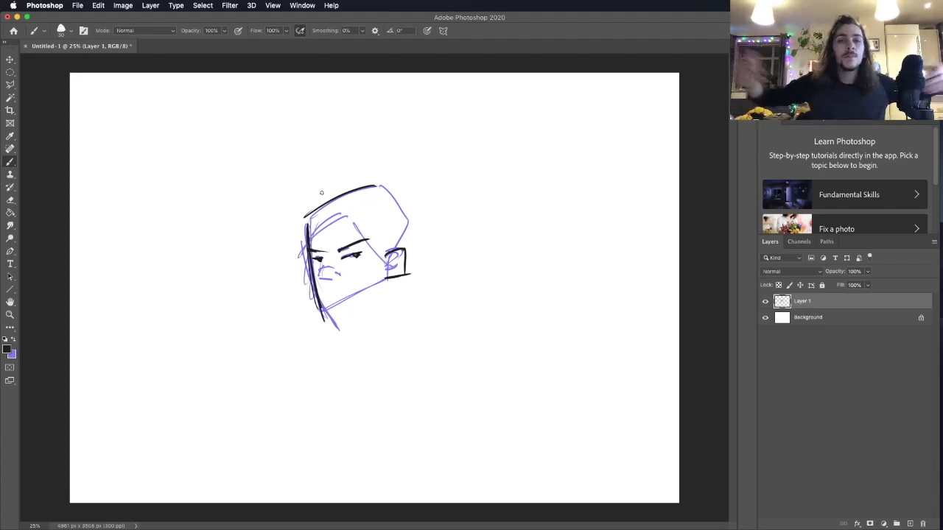
Ink the head's nose, mouth, jawline, inner ear and back of the skull with black strokes over the purple sketch
mouse_move(325, 266)
left_mouse_down()
mouse_move(319, 278)
mouse_move(342, 278)
mouse_move(343, 288)
mouse_move(328, 304)
mouse_move(383, 289)
mouse_move(385, 279)
mouse_move(381, 288)
left_mouse_up()
left_click_drag(399, 255, 387, 271)
left_click_drag(399, 261, 394, 267)
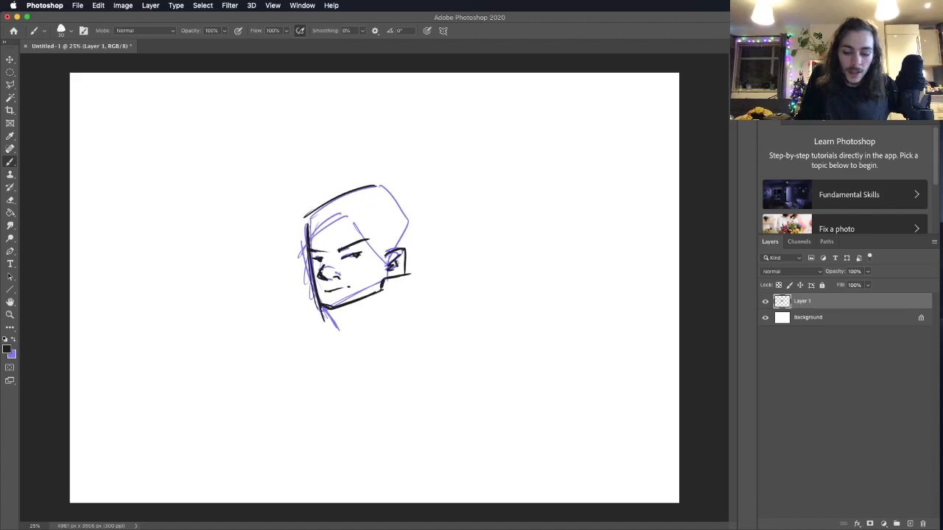
mouse_move(379, 183)
left_mouse_down()
mouse_move(408, 219)
mouse_move(402, 250)
left_mouse_up()
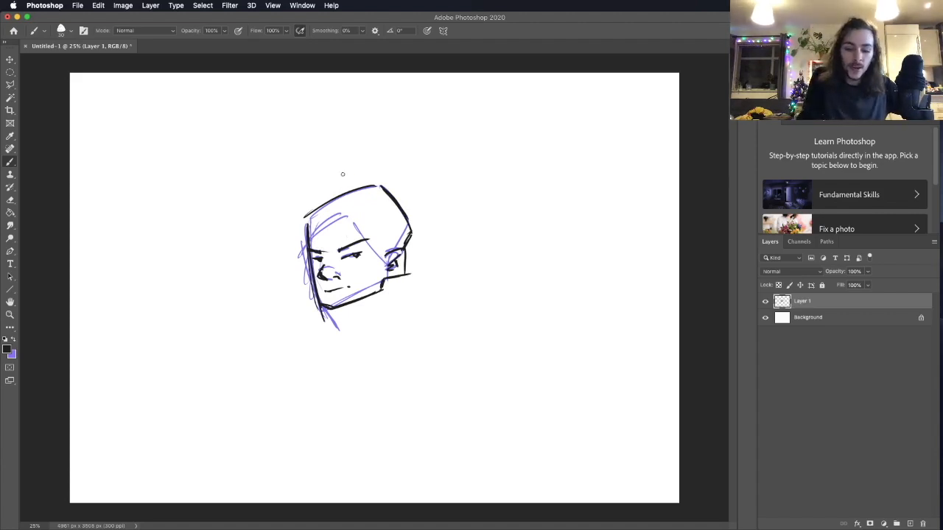
Sketch an angular neck, collar and shoulders in black below the inked head
left_click_drag(393, 281, 387, 316)
left_click_drag(360, 301, 374, 332)
left_click_drag(397, 283, 414, 303)
left_click_drag(412, 294, 402, 323)
left_click_drag(360, 302, 394, 326)
left_click_drag(394, 280, 391, 328)
mouse_move(394, 338)
left_mouse_down()
mouse_move(415, 312)
mouse_move(439, 321)
left_mouse_up()
mouse_move(371, 326)
left_mouse_down()
mouse_move(352, 358)
mouse_move(360, 369)
mouse_move(402, 375)
left_mouse_up()
left_click_drag(354, 347, 436, 342)
left_click_drag(430, 323, 436, 364)
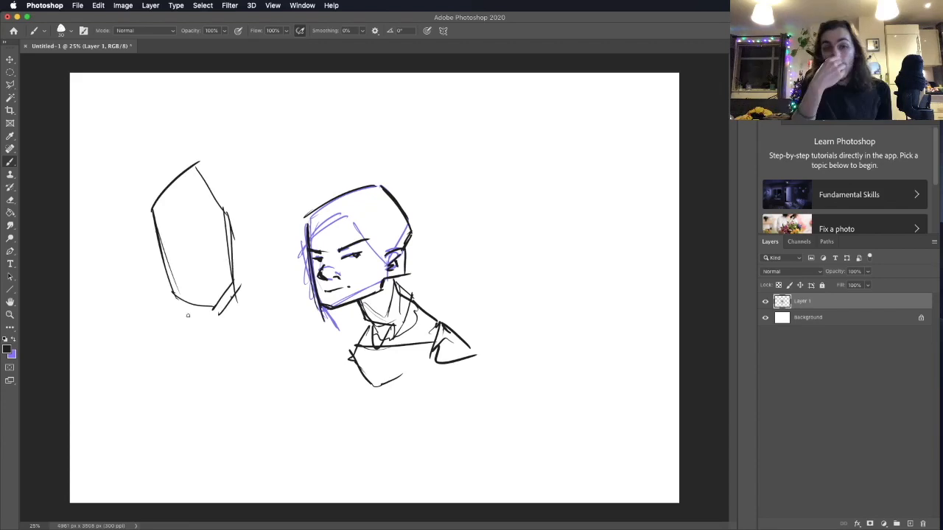
Add ears, brows, eyes, nose and mouth to the long head shape beside the first head
mouse_move(249, 249)
left_mouse_down()
mouse_move(231, 262)
mouse_move(252, 262)
left_mouse_up()
left_click_drag(234, 274, 251, 261)
mouse_move(156, 269)
left_mouse_down()
mouse_move(145, 283)
mouse_move(162, 285)
left_mouse_up()
mouse_move(200, 236)
left_mouse_down()
mouse_move(222, 236)
mouse_move(164, 252)
mouse_move(224, 249)
left_mouse_up()
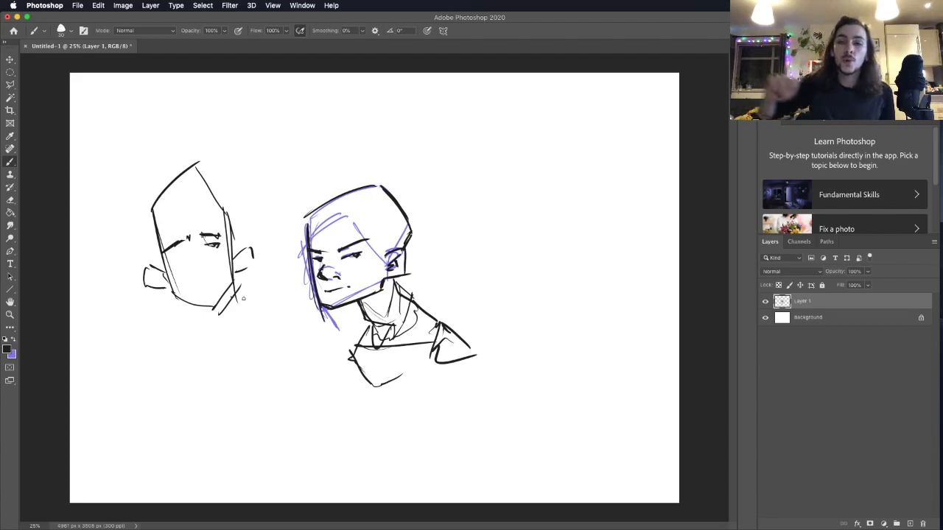
mouse_move(190, 249)
left_mouse_down()
mouse_move(168, 256)
mouse_move(187, 250)
mouse_move(193, 274)
mouse_move(243, 262)
left_mouse_up()
left_click_drag(194, 282, 215, 284)
left_click_drag(153, 268, 166, 280)
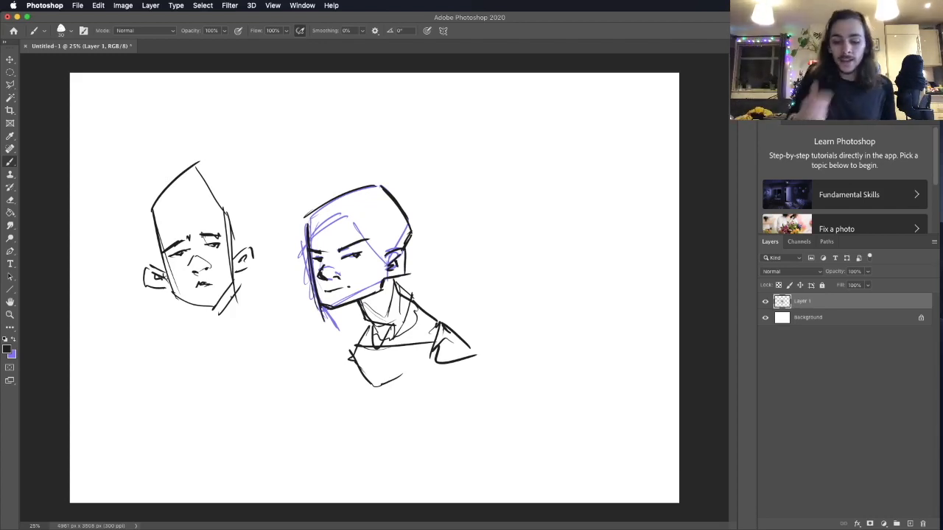
Sketch a third head with a squared jaw, ear and facial features near the canvas's right edge, and add a neck to the leftmost head
mouse_move(506, 170)
left_mouse_down()
mouse_move(514, 270)
mouse_move(572, 149)
left_mouse_up()
left_click_drag(574, 151, 597, 227)
left_click_drag(507, 171, 513, 266)
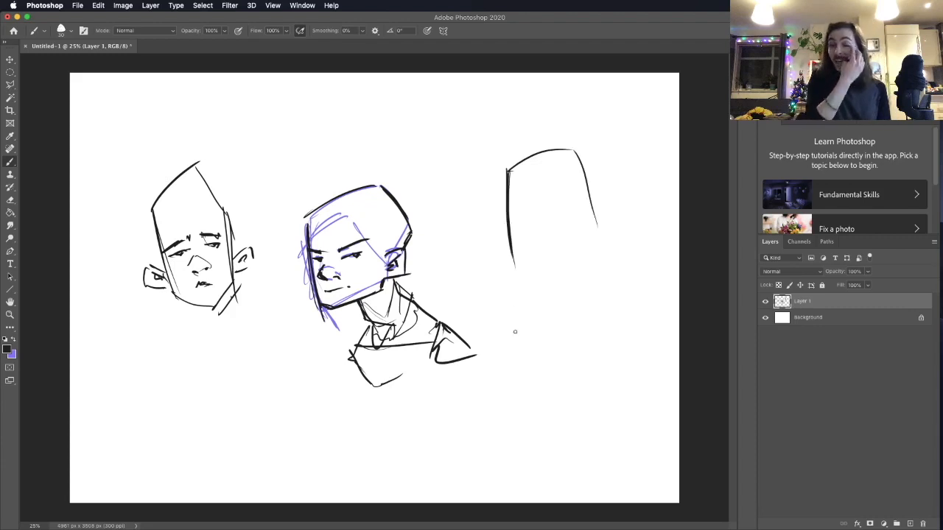
left_click_drag(591, 228, 617, 249)
left_click_drag(510, 263, 610, 249)
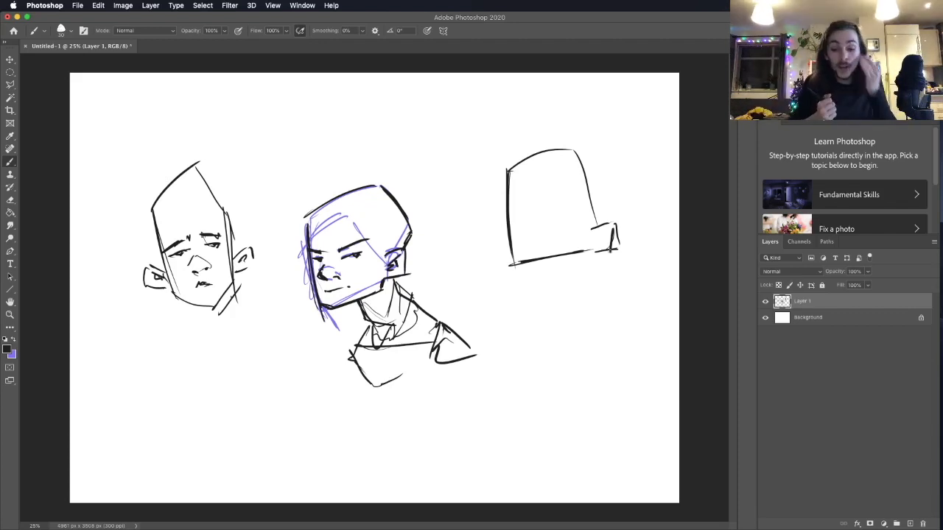
left_click_drag(536, 207, 564, 202)
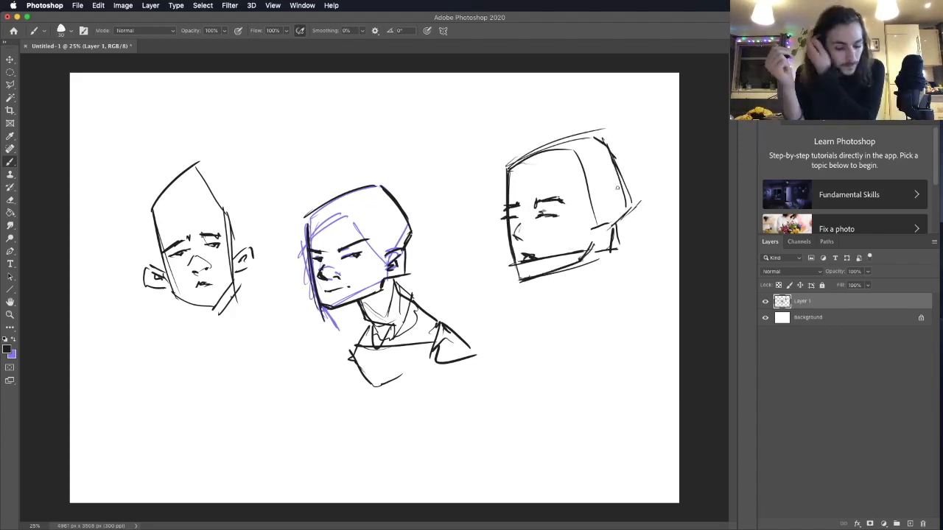
left_click_drag(197, 308, 226, 361)
left_click_drag(206, 352, 221, 364)
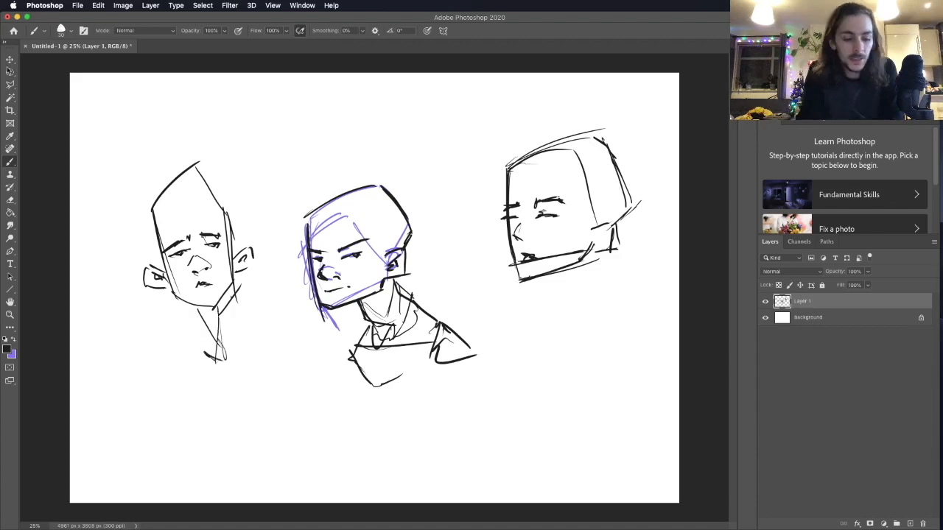
Clear all the head sketches from Layer 1
left_click_drag(507, 156, 499, 251)
left_click_drag(559, 188, 557, 351)
left_click_drag(509, 243, 535, 351)
left_click_drag(626, 162, 612, 282)
left_click_drag(498, 159, 625, 162)
mouse_move(481, 166)
left_mouse_down()
mouse_move(498, 210)
mouse_move(464, 310)
left_mouse_up()
left_click_drag(501, 247, 512, 354)
left_click_drag(492, 169, 551, 130)
left_click_drag(545, 124, 618, 166)
mouse_move(560, 155)
left_mouse_down()
mouse_move(648, 258)
mouse_move(589, 218)
left_mouse_up()
mouse_move(519, 167)
left_mouse_down()
mouse_move(558, 155)
mouse_move(519, 161)
left_mouse_up()
left_click_drag(569, 210, 560, 352)
left_click_drag(609, 212, 561, 324)
left_click_drag(580, 265, 568, 352)
left_click_drag(639, 232, 676, 290)
left_click_drag(611, 333, 560, 392)
left_click_drag(474, 319, 521, 360)
left_click_drag(501, 255, 454, 324)
left_click_drag(560, 240, 548, 345)
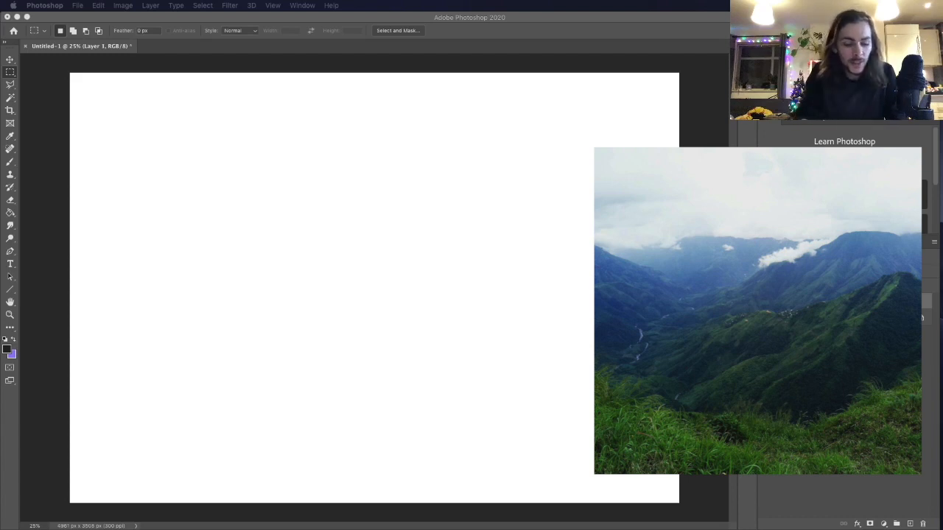
left_click(448, 219)
Draw a rectangular landscape frame with black brush lines in the upper right half of the blank canvas
left_click(10, 161)
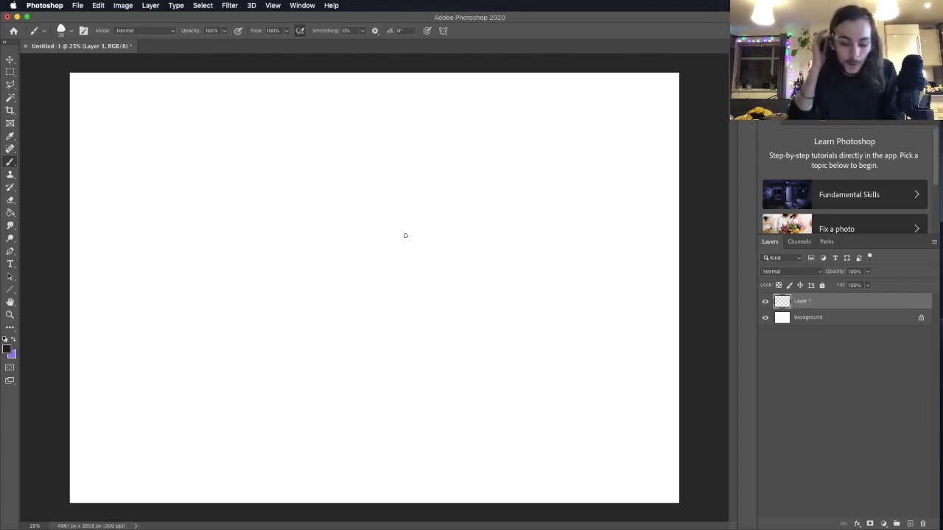
left_click_drag(367, 117, 593, 134)
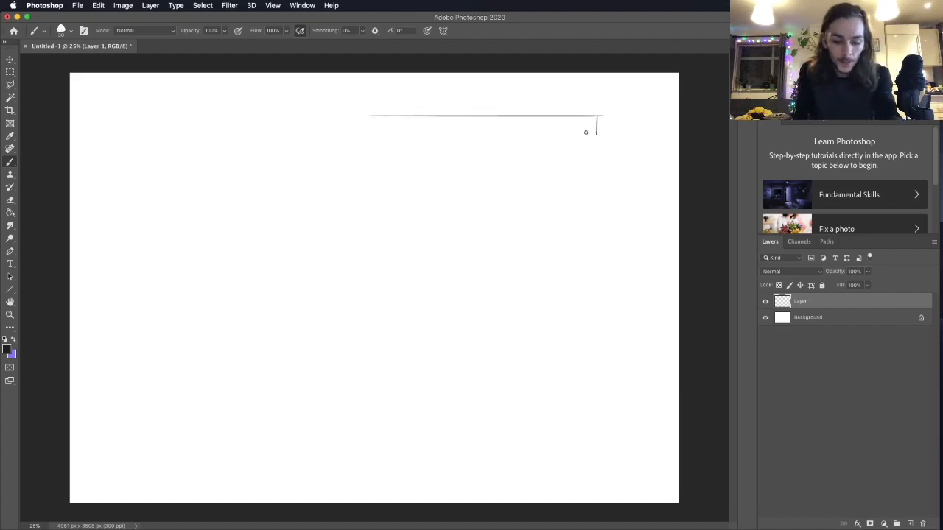
mouse_move(368, 116)
left_mouse_down()
mouse_move(370, 284)
mouse_move(596, 281)
left_mouse_up()
left_click_drag(597, 119, 598, 283)
left_click_drag(366, 116, 368, 290)
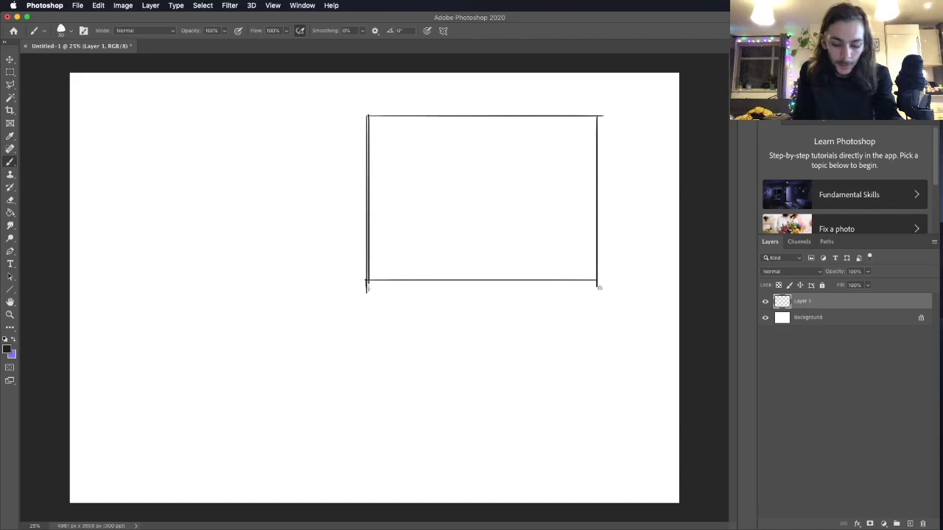
left_click_drag(595, 120, 597, 276)
Move the frame to the canvas's upper left corner and enlarge it
key("v")
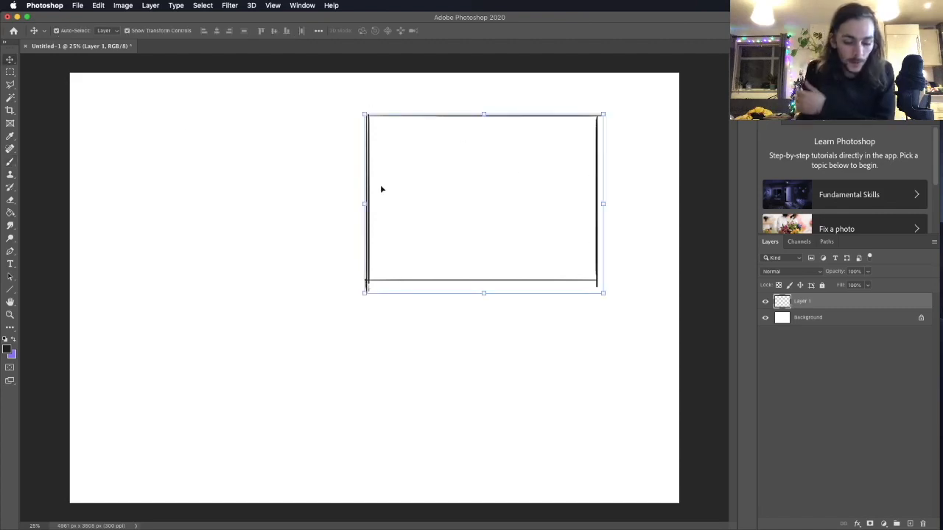
left_click_drag(367, 279, 97, 271)
left_click_drag(335, 281, 390, 327)
key("Return")
key("m")
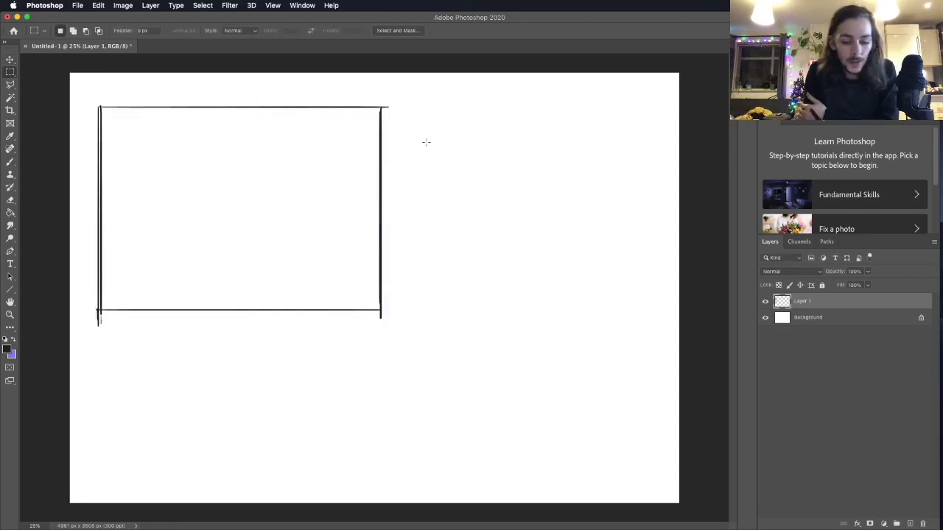
Brush a descending slope at the frame's left edge and a light guide line across for the horizon
left_click(9, 162)
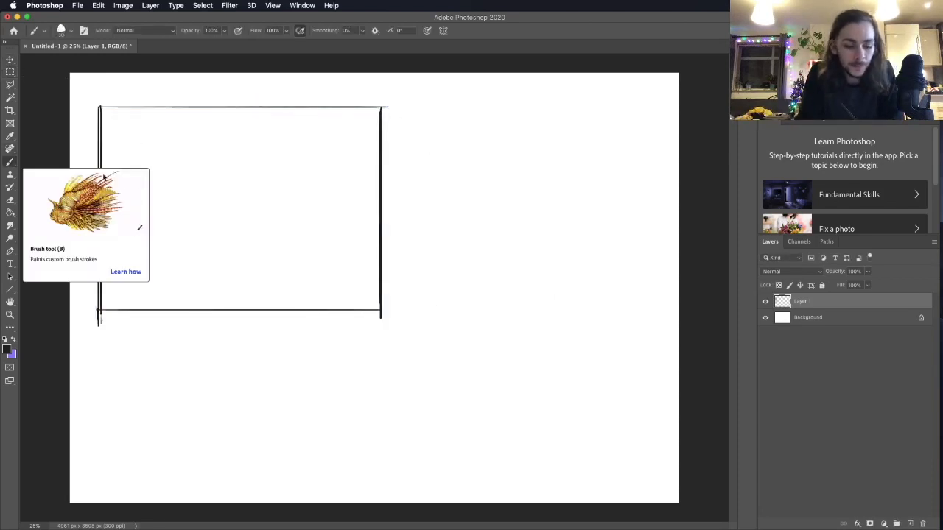
left_click_drag(101, 156, 146, 201)
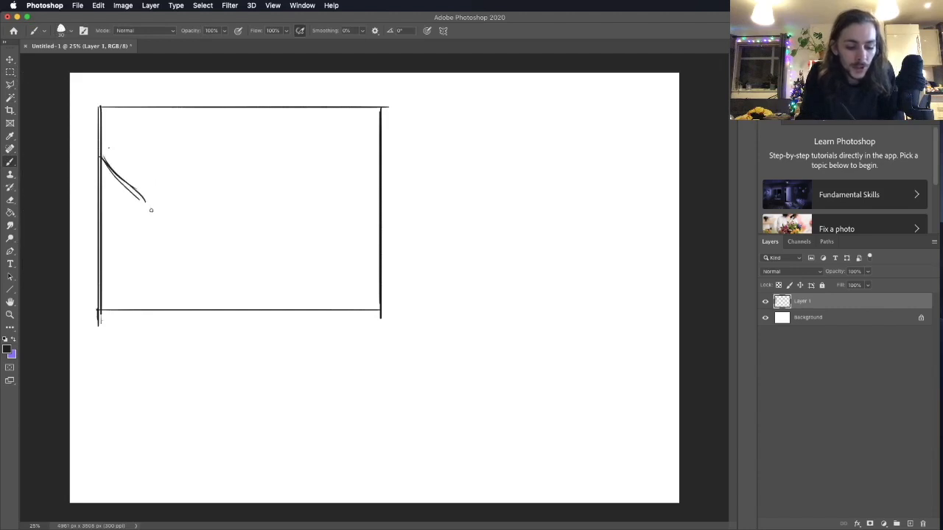
left_click_drag(106, 171, 397, 156)
left_click_drag(369, 152, 234, 158)
mouse_move(115, 171)
left_mouse_down()
mouse_move(358, 161)
mouse_move(373, 151)
left_mouse_up()
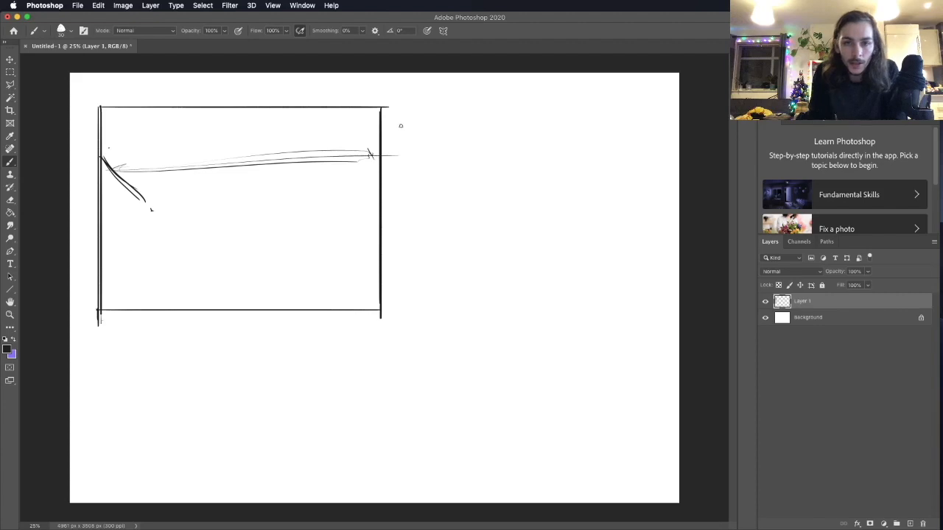
Draw the distant mountain ridges along the horizon guide and extend the left slope down into the valley
mouse_move(363, 153)
left_mouse_down()
mouse_move(376, 157)
mouse_move(272, 167)
mouse_move(284, 157)
mouse_move(215, 190)
left_mouse_up()
mouse_move(110, 166)
left_mouse_down()
mouse_move(173, 168)
mouse_move(155, 164)
mouse_move(184, 151)
mouse_move(267, 164)
left_mouse_up()
mouse_move(184, 152)
left_mouse_down()
mouse_move(261, 166)
mouse_move(241, 157)
mouse_move(354, 150)
left_mouse_up()
left_click_drag(144, 197, 178, 217)
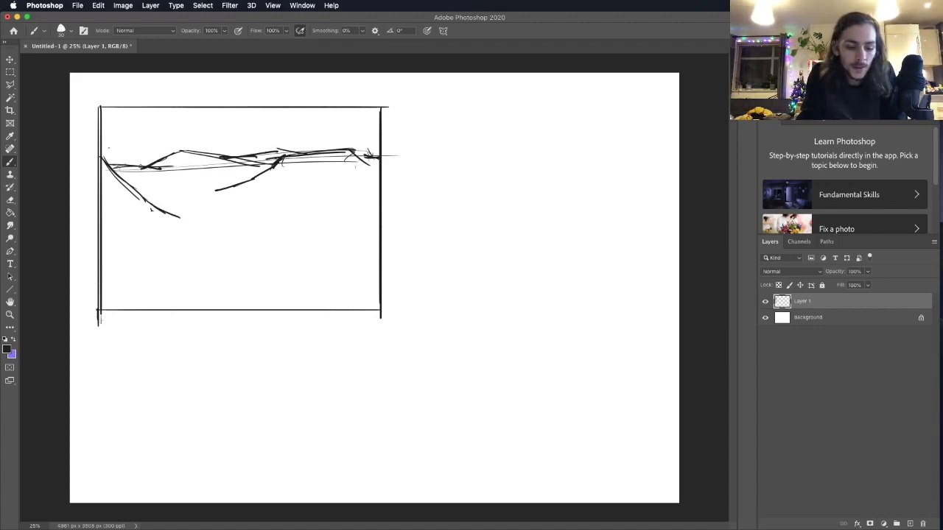
Add small ridges and angular contour lines to the valley's left side and the lower left slope
left_click_drag(161, 194, 179, 205)
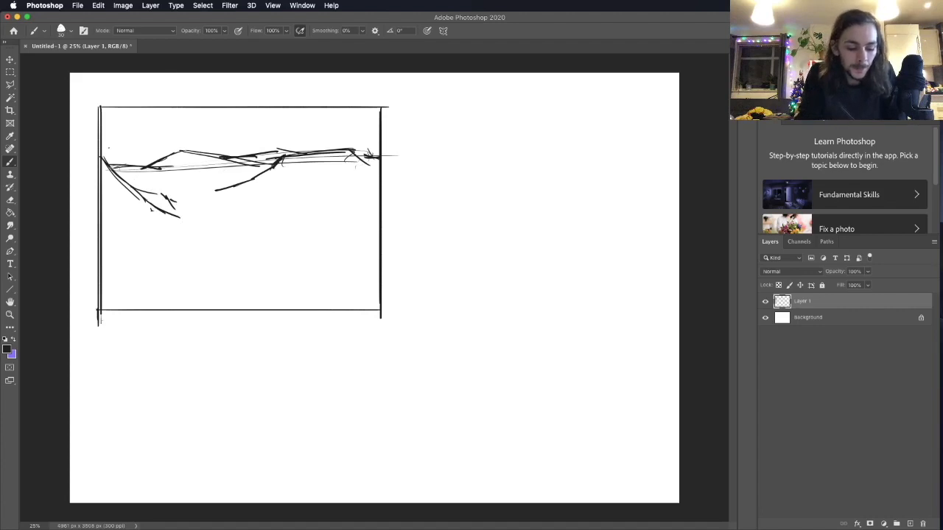
left_click_drag(193, 251, 198, 258)
mouse_move(157, 185)
left_mouse_down()
mouse_move(217, 190)
mouse_move(176, 203)
left_mouse_up()
mouse_move(158, 210)
left_mouse_down()
mouse_move(196, 221)
mouse_move(129, 242)
mouse_move(138, 234)
mouse_move(149, 238)
mouse_move(104, 265)
mouse_move(133, 254)
mouse_move(146, 267)
mouse_move(121, 269)
left_mouse_up()
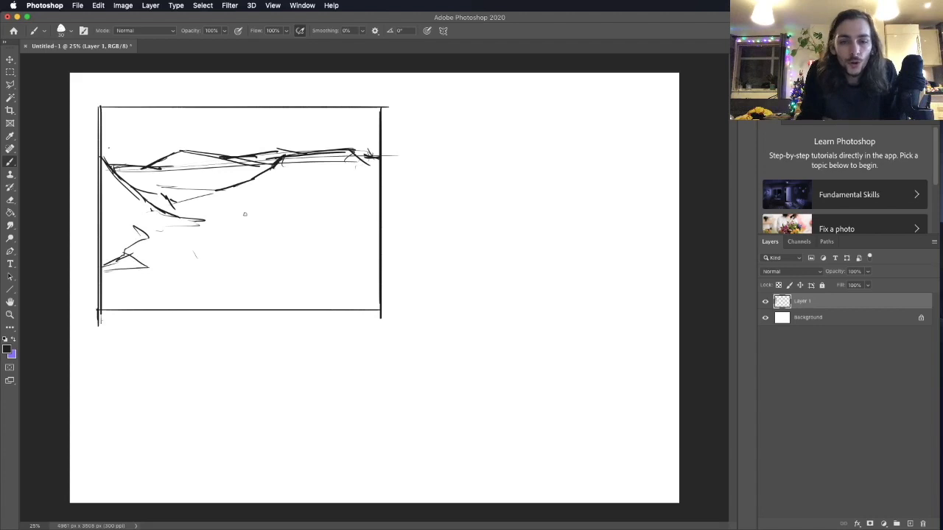
Draw the large middle-ground ridge rising to the frame's right edge, and raise a flat-topped peak on the horizon behind it
mouse_move(210, 230)
left_mouse_down()
mouse_move(345, 187)
mouse_move(270, 226)
mouse_move(346, 180)
left_mouse_up()
mouse_move(265, 224)
left_mouse_down()
mouse_move(226, 221)
mouse_move(284, 216)
left_mouse_up()
mouse_move(197, 237)
left_mouse_down()
mouse_move(233, 218)
mouse_move(279, 215)
left_mouse_up()
mouse_move(346, 177)
left_mouse_down()
mouse_move(311, 196)
mouse_move(370, 177)
mouse_move(379, 185)
left_mouse_up()
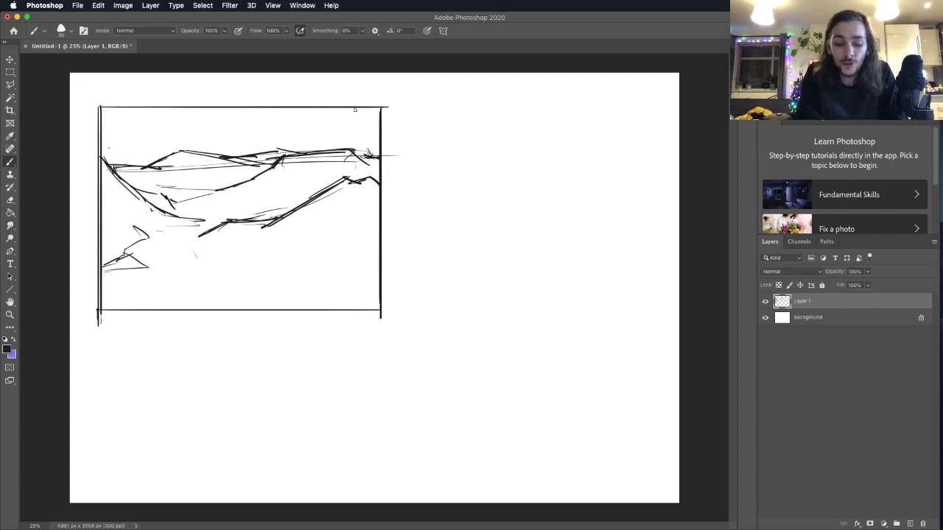
mouse_move(310, 153)
left_mouse_down()
mouse_move(333, 141)
mouse_move(365, 162)
mouse_move(351, 143)
left_mouse_up()
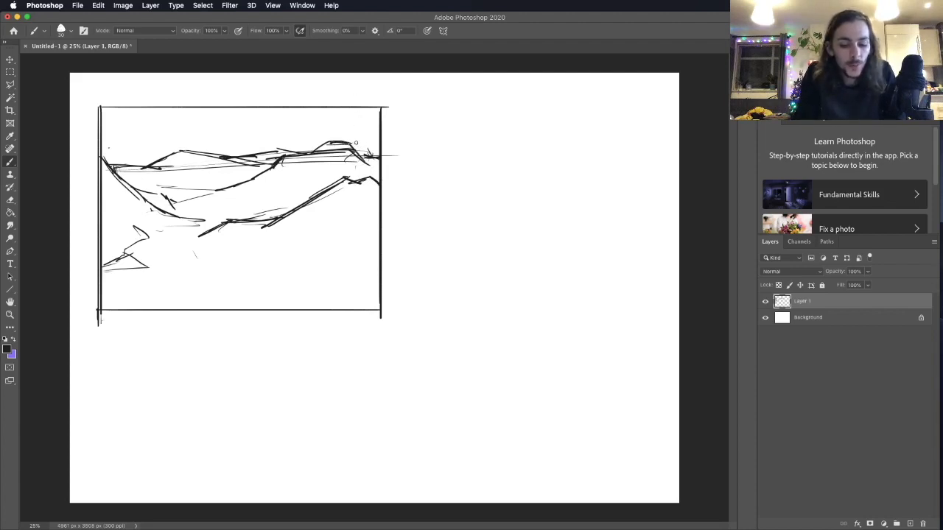
left_click_drag(289, 154, 385, 160)
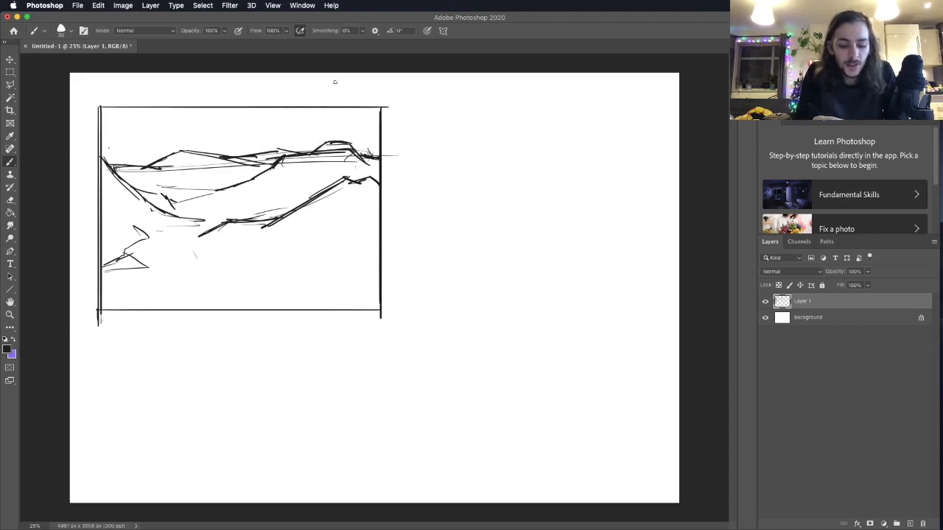
Hatch the slope below the flat-topped peak and add overlapping contour lines across the valley floor
mouse_move(321, 153)
left_mouse_down()
mouse_move(334, 184)
mouse_move(357, 180)
mouse_move(332, 179)
left_mouse_up()
left_click_drag(333, 179, 366, 172)
mouse_move(148, 187)
left_mouse_down()
mouse_move(224, 189)
mouse_move(214, 199)
left_mouse_up()
left_click_drag(180, 195, 258, 207)
mouse_move(171, 201)
left_mouse_down()
mouse_move(205, 193)
mouse_move(207, 211)
mouse_move(177, 214)
mouse_move(291, 218)
left_mouse_up()
mouse_move(154, 213)
left_mouse_down()
mouse_move(177, 219)
mouse_move(115, 225)
mouse_move(166, 227)
mouse_move(146, 239)
left_mouse_up()
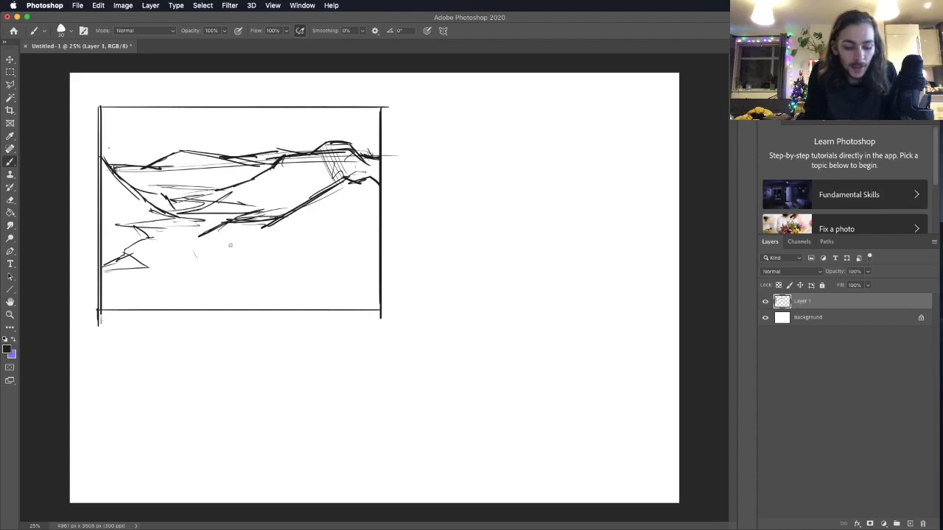
Sketch the foreground hill's outline, sloping in from the left, dipping near the bottom centre and rising to the right edge
mouse_move(101, 245)
left_mouse_down()
mouse_move(197, 290)
mouse_move(245, 279)
left_mouse_up()
left_click_drag(156, 276, 322, 270)
left_click_drag(379, 224, 335, 253)
mouse_move(380, 223)
left_mouse_down()
mouse_move(336, 272)
mouse_move(277, 283)
left_mouse_up()
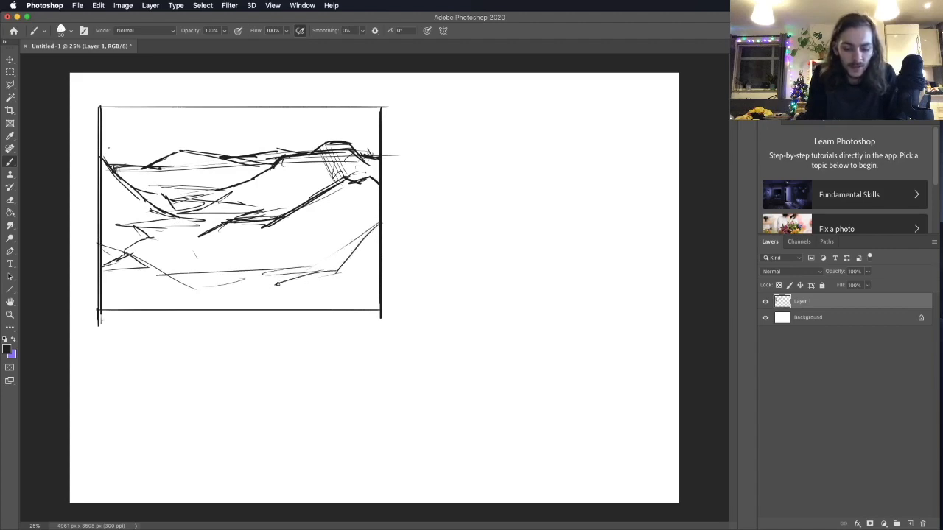
mouse_move(221, 271)
left_mouse_down()
mouse_move(279, 292)
mouse_move(168, 280)
mouse_move(221, 274)
left_mouse_up()
left_click_drag(221, 271, 277, 296)
mouse_move(259, 289)
left_mouse_down()
mouse_move(367, 239)
mouse_move(380, 215)
left_mouse_up()
mouse_move(380, 216)
left_mouse_down()
mouse_move(336, 282)
mouse_move(260, 290)
mouse_move(270, 295)
left_mouse_up()
Darken the left part of the foreground outline and add horizontal strokes across the distant valley
left_click_drag(231, 269, 163, 277)
right_click(192, 274)
left_click_drag(101, 240, 171, 279)
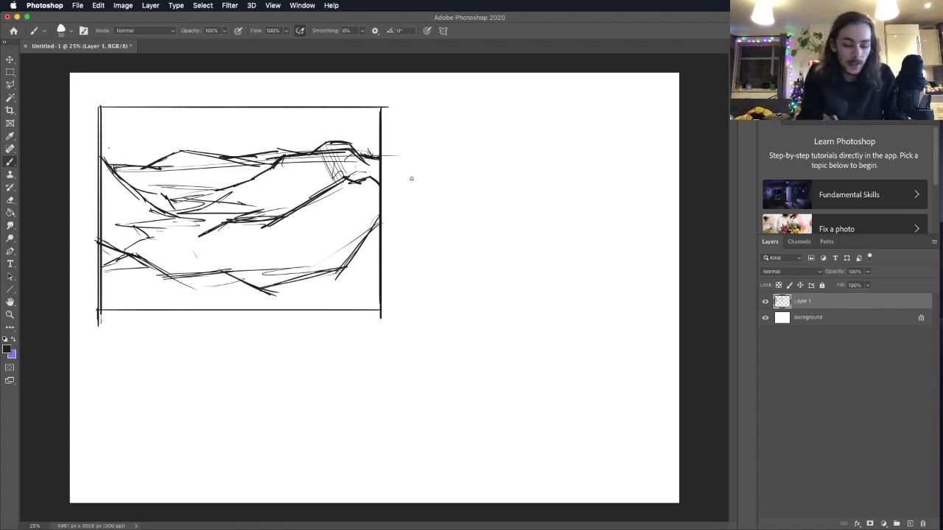
mouse_move(136, 180)
left_mouse_down()
mouse_move(224, 181)
mouse_move(233, 193)
left_mouse_up()
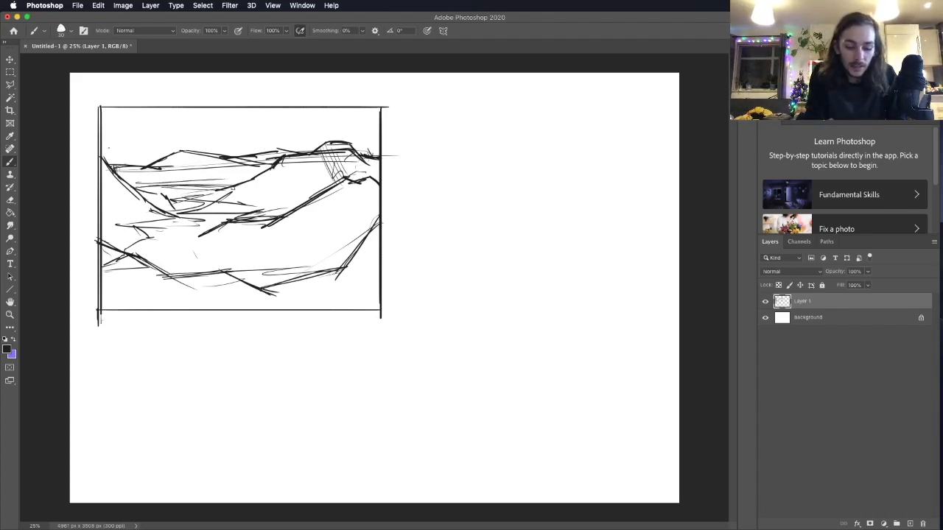
left_click_drag(139, 184, 197, 183)
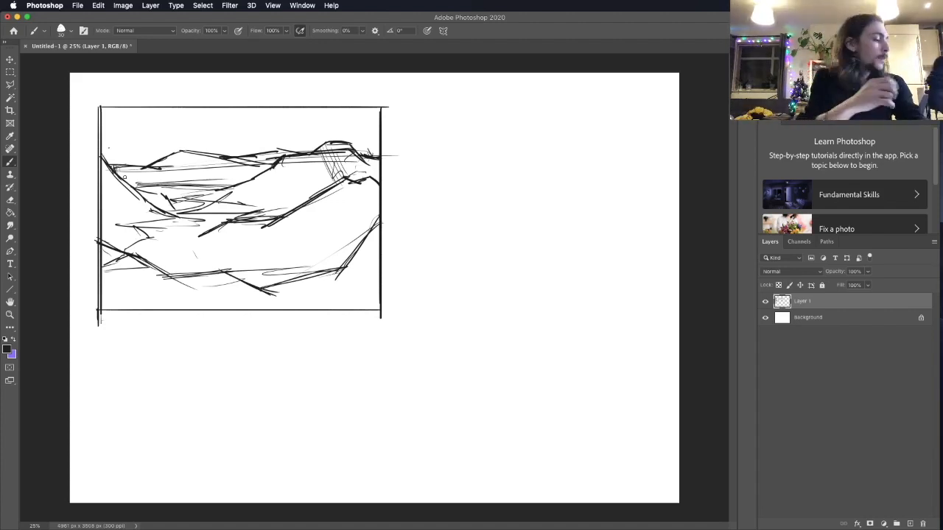
Switch to a large brush preset, size 413 with 33% flow
left_click(71, 30)
left_click(74, 206)
key("Return")
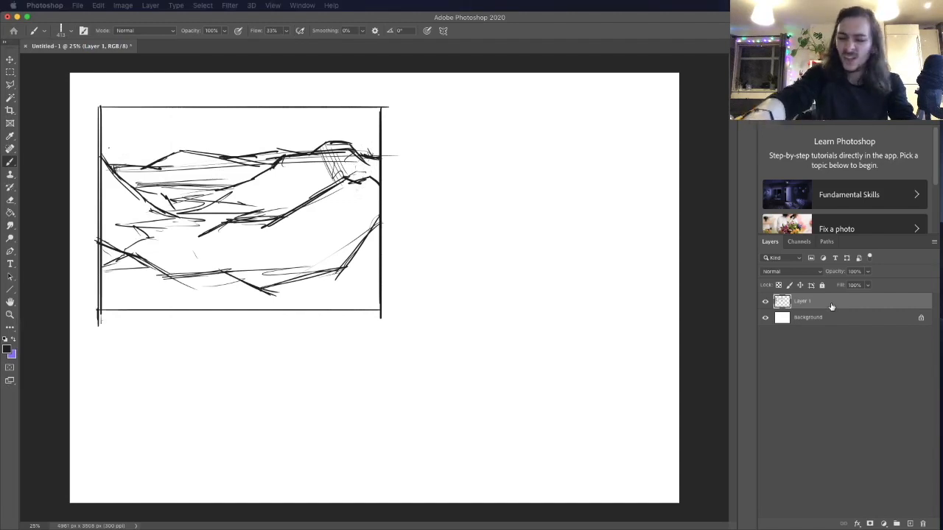
Add a new layer beneath the line sketch and set the foreground colour to mid grey 979797
key("alt+shift+super+n")
left_click_drag(804, 298, 822, 317)
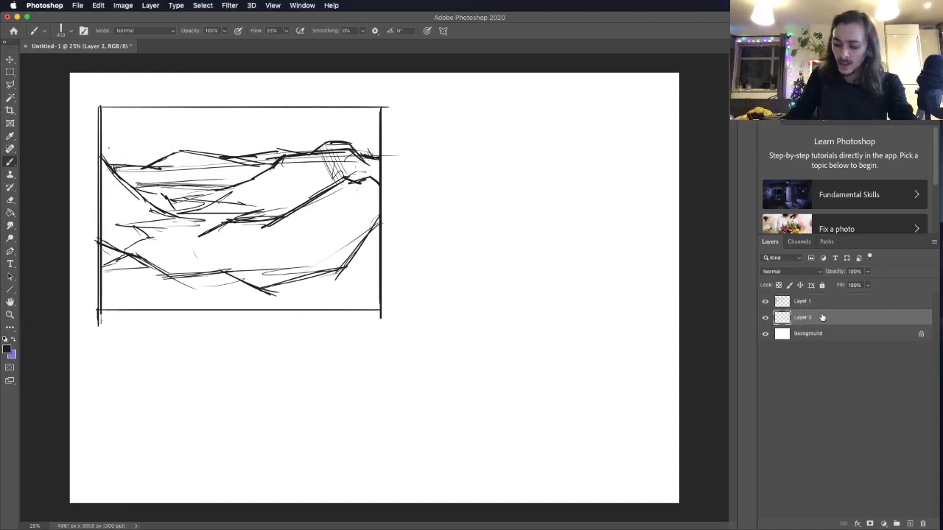
left_click(7, 349)
left_click_drag(647, 300, 618, 299)
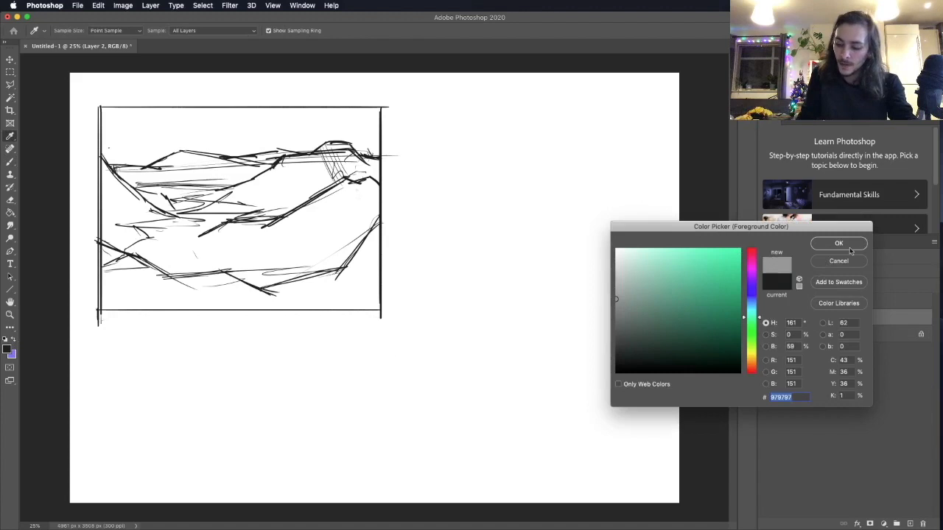
left_click(845, 247)
Block in the whole landscape frame with the mid grey, from the sky down to the foreground
mouse_move(190, 246)
left_mouse_down()
mouse_move(155, 236)
mouse_move(287, 212)
mouse_move(168, 188)
mouse_move(198, 178)
mouse_move(257, 187)
mouse_move(187, 167)
mouse_move(283, 184)
left_mouse_up()
left_click_drag(118, 116, 123, 199)
mouse_move(111, 125)
left_mouse_down()
mouse_move(376, 134)
mouse_move(368, 310)
left_mouse_up()
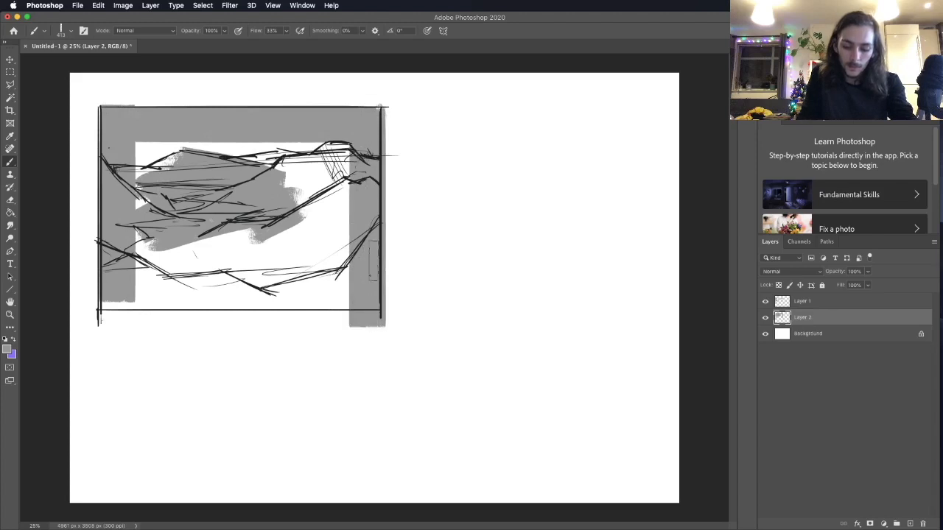
left_click_drag(94, 292, 400, 292)
left_click_drag(140, 265, 410, 264)
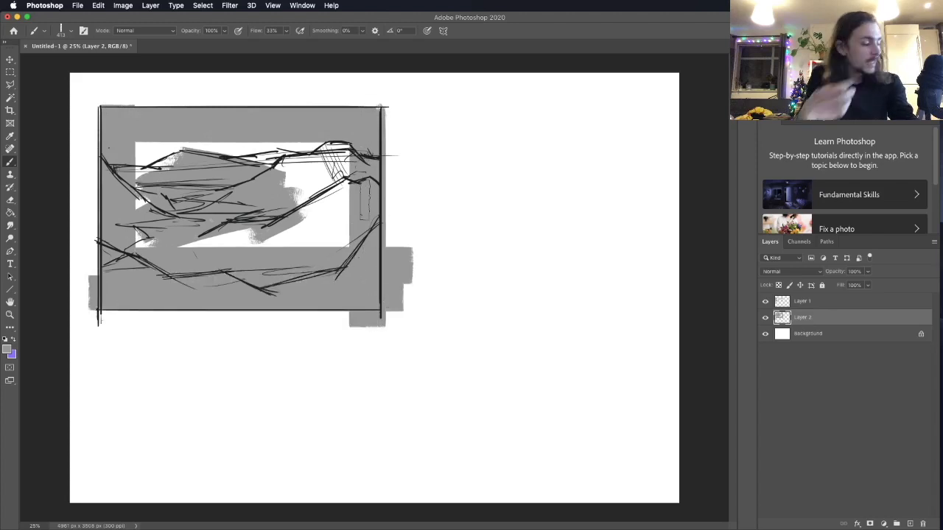
mouse_move(138, 166)
left_mouse_down()
mouse_move(162, 153)
mouse_move(159, 250)
mouse_move(250, 130)
mouse_move(288, 235)
mouse_move(346, 248)
mouse_move(362, 194)
left_mouse_up()
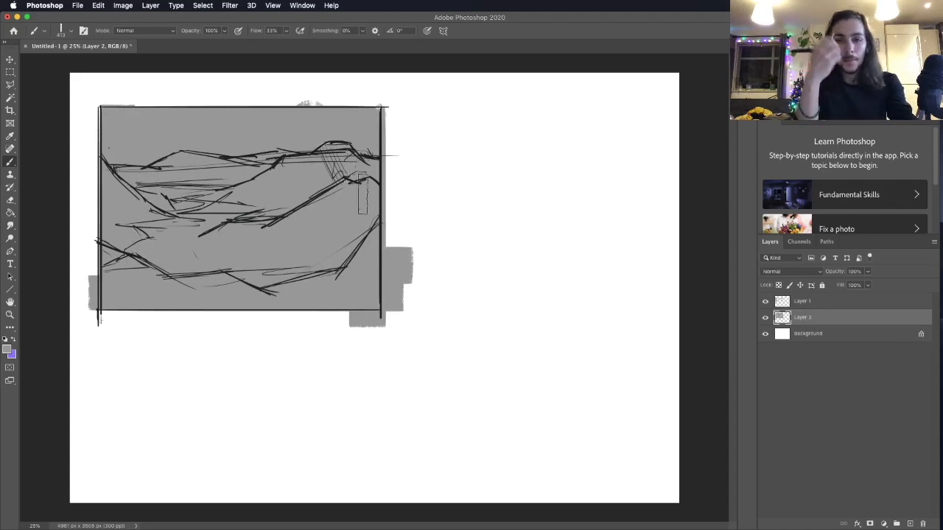
Choose a light grey and paint the sky down to the distant mountain line, undoing the last stroke
key("i")
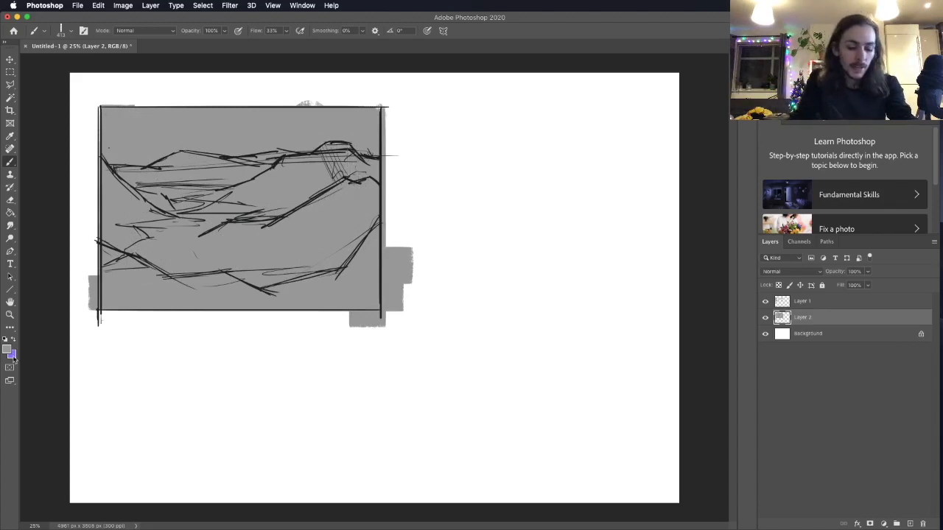
left_click(7, 349)
left_click_drag(631, 278, 615, 267)
left_click(835, 245)
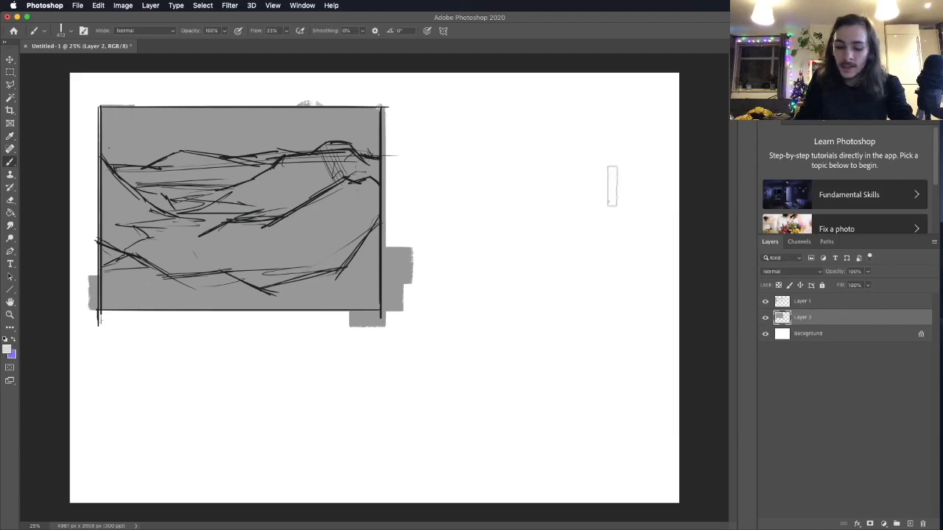
mouse_move(99, 120)
left_mouse_down()
mouse_move(151, 145)
mouse_move(139, 141)
mouse_move(183, 137)
mouse_move(206, 118)
left_mouse_up()
mouse_move(121, 134)
left_mouse_down()
mouse_move(237, 134)
mouse_move(136, 117)
mouse_move(335, 115)
mouse_move(246, 109)
mouse_move(298, 125)
mouse_move(405, 114)
left_mouse_up()
mouse_move(173, 129)
left_mouse_down()
mouse_move(242, 140)
mouse_move(232, 141)
mouse_move(306, 124)
mouse_move(284, 129)
mouse_move(316, 133)
mouse_move(353, 111)
mouse_move(424, 96)
mouse_move(379, 132)
left_mouse_up()
key("super+z")
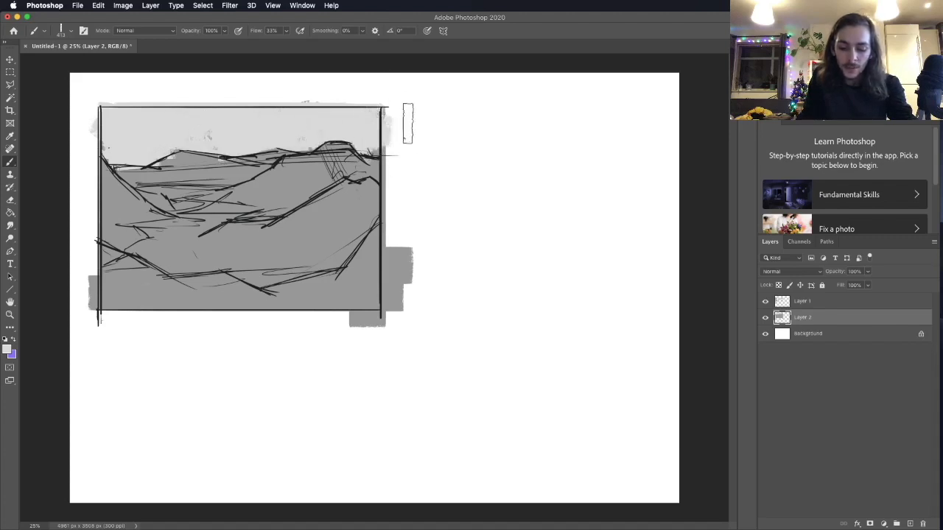
Choose a near-white grey and brush brighter, uneven patches across the upper sky
left_click(7, 349)
left_click_drag(623, 263, 616, 254)
left_click(833, 245)
mouse_move(196, 107)
left_mouse_down()
mouse_move(213, 125)
mouse_move(207, 135)
mouse_move(230, 146)
mouse_move(188, 149)
mouse_move(102, 104)
mouse_move(311, 114)
mouse_move(368, 105)
mouse_move(301, 135)
left_mouse_up()
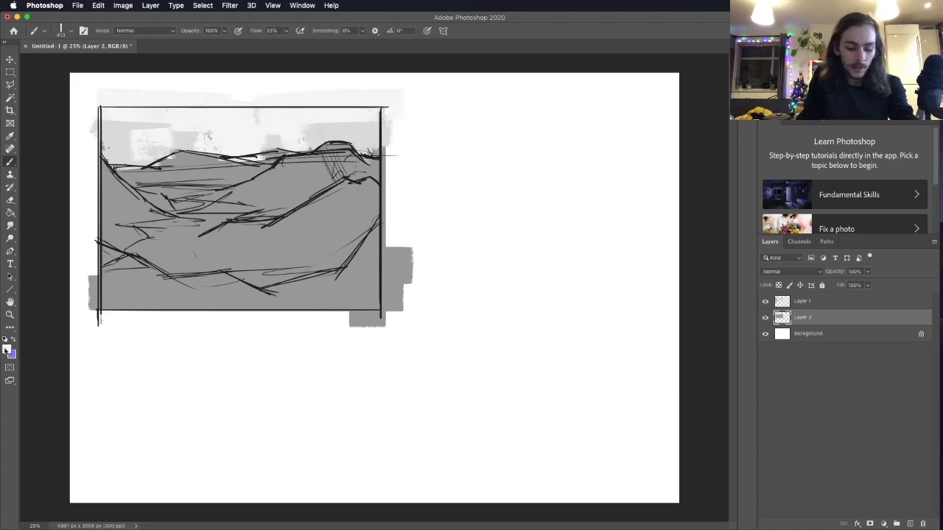
Set the foreground colour to 787878 and shade the distant mountains, valley and left slope, undoing the last stroke
left_click(6, 349)
left_click(320, 185)
left_click(617, 313)
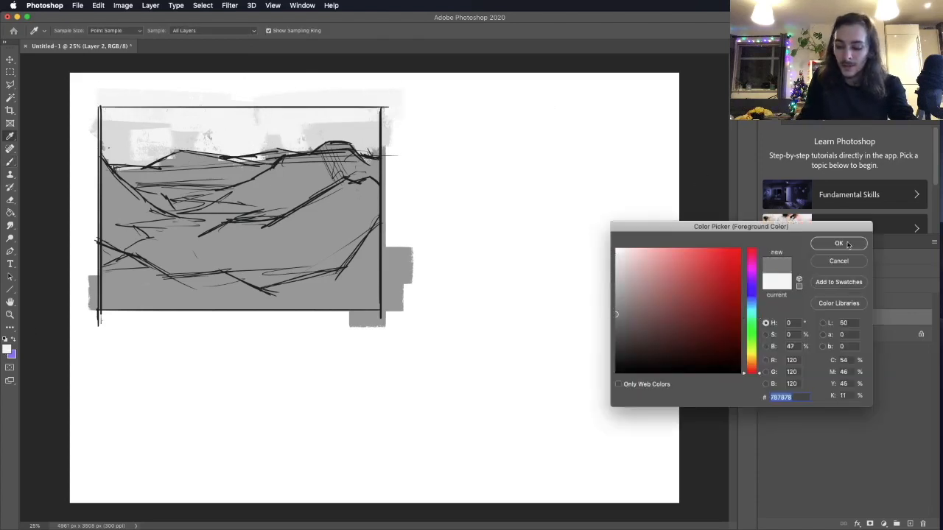
left_click(839, 243)
mouse_move(301, 166)
left_mouse_down()
mouse_move(248, 202)
mouse_move(348, 166)
mouse_move(186, 225)
mouse_move(244, 209)
mouse_move(233, 187)
mouse_move(195, 168)
mouse_move(286, 173)
mouse_move(233, 177)
left_mouse_up()
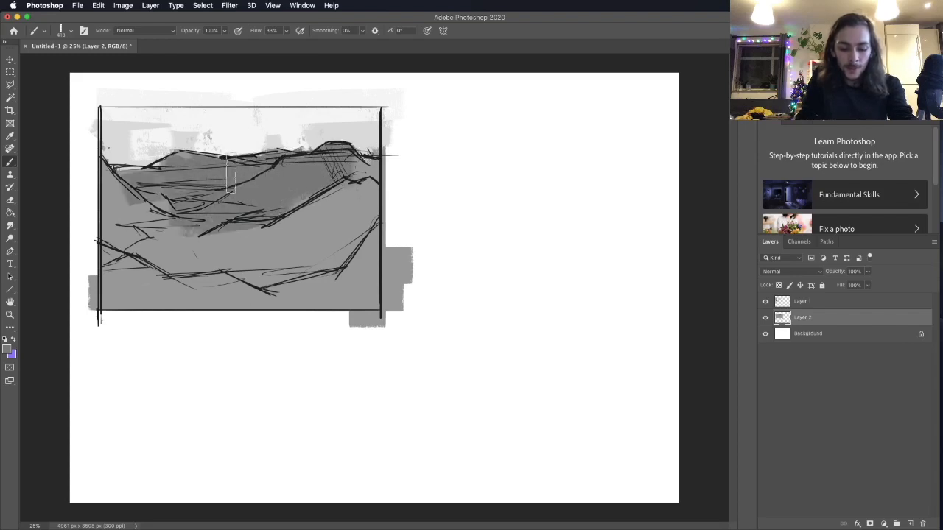
mouse_move(118, 184)
left_mouse_down()
mouse_move(137, 228)
mouse_move(97, 167)
mouse_move(155, 239)
left_mouse_up()
key("super+z")
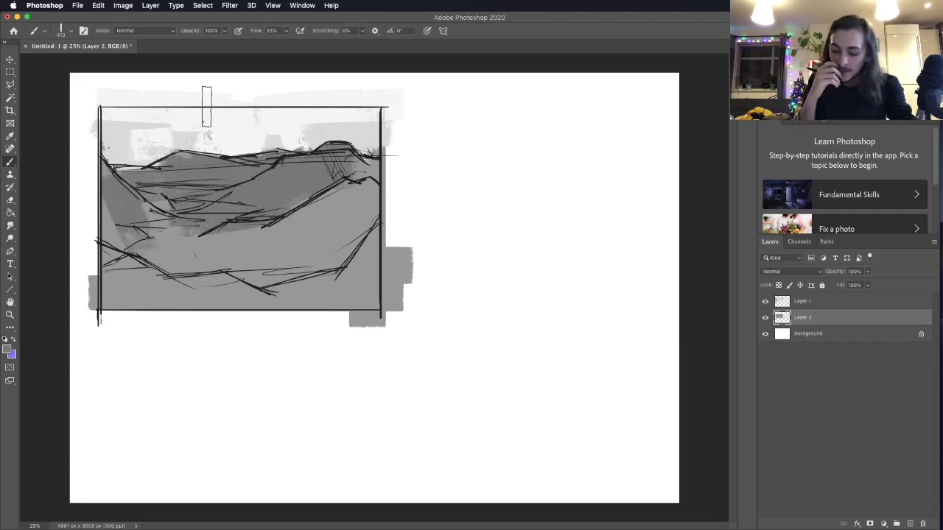
Choose a darker grey, reduce the Brayer Boss brush size, and shade the flat-topped peak and the slope beneath it
left_click(7, 348)
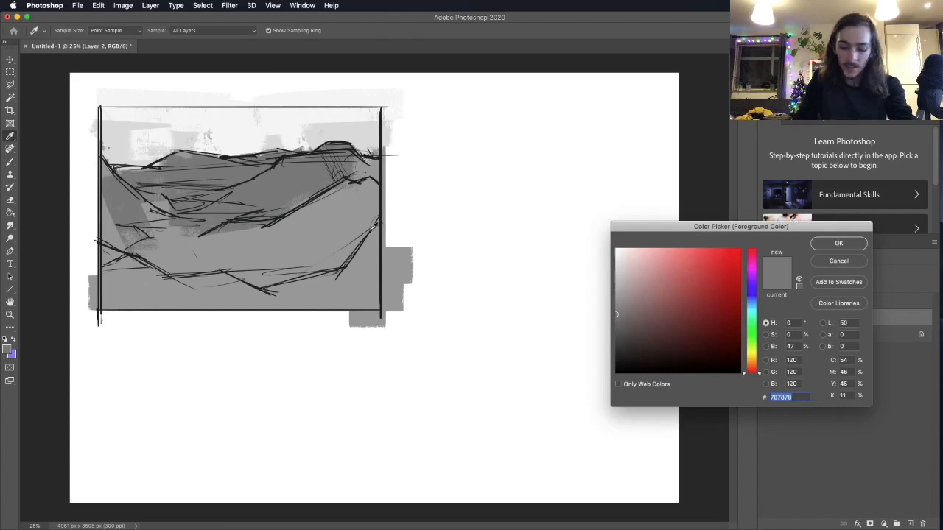
left_click(621, 320)
left_click(839, 243)
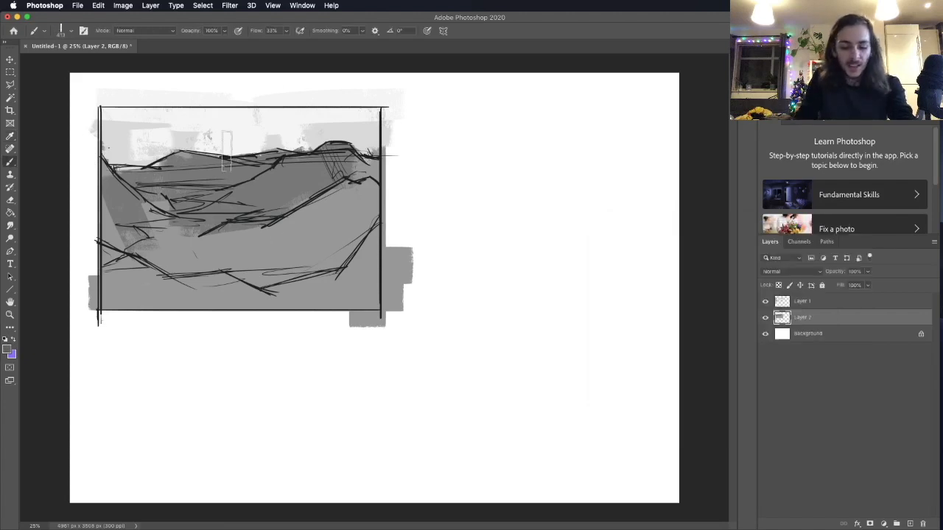
left_click(66, 31)
left_click_drag(108, 61, 93, 62)
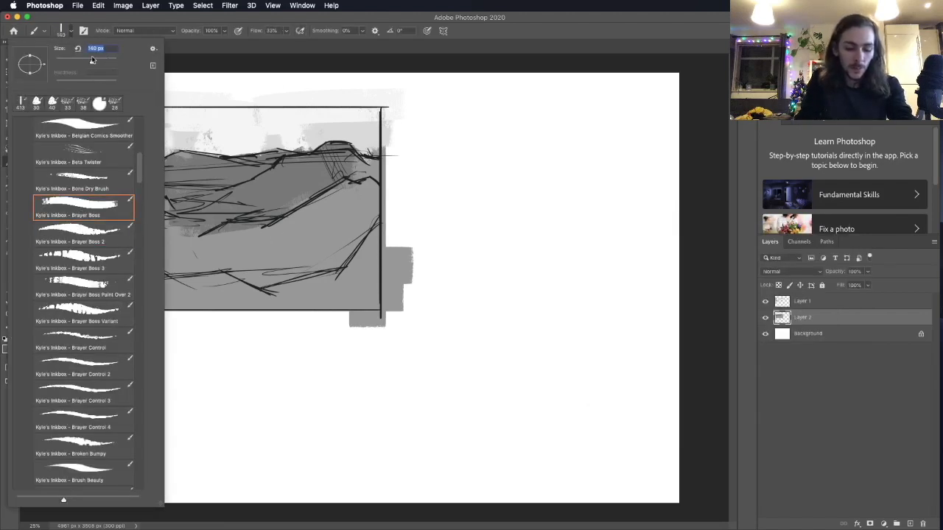
left_click_drag(353, 163, 366, 176)
mouse_move(299, 175)
left_mouse_down()
mouse_move(344, 155)
mouse_move(264, 230)
mouse_move(237, 196)
left_mouse_up()
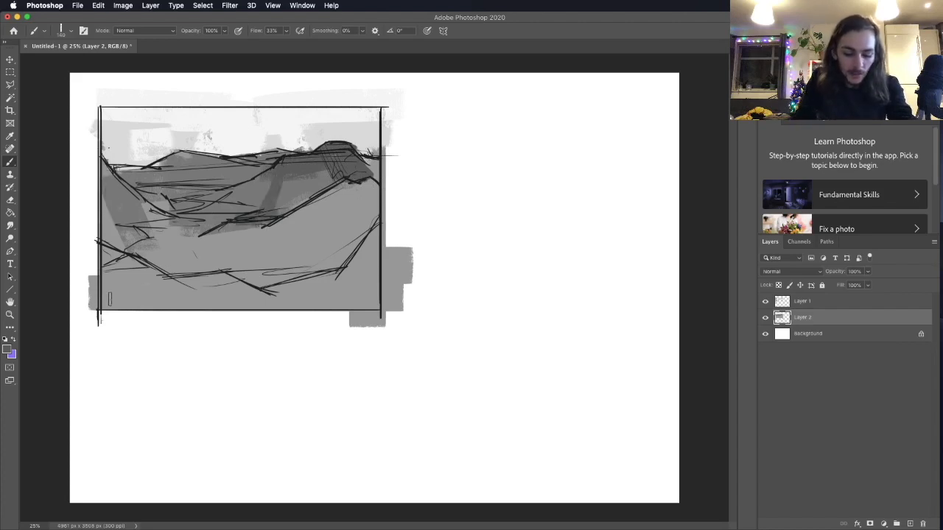
Fill the left slope, valley floor and right-hand middle hill with the dark grey
mouse_move(105, 166)
left_mouse_down()
mouse_move(108, 237)
mouse_move(110, 184)
mouse_move(137, 251)
mouse_move(165, 267)
mouse_move(110, 205)
mouse_move(156, 237)
mouse_move(167, 224)
mouse_move(231, 229)
mouse_move(140, 232)
mouse_move(222, 267)
mouse_move(265, 273)
mouse_move(274, 287)
mouse_move(258, 283)
mouse_move(346, 254)
mouse_move(374, 206)
mouse_move(332, 219)
left_mouse_up()
mouse_move(360, 184)
left_mouse_down()
mouse_move(266, 286)
mouse_move(353, 196)
mouse_move(319, 258)
left_mouse_up()
mouse_move(372, 191)
left_mouse_down()
mouse_move(376, 200)
mouse_move(361, 166)
mouse_move(382, 169)
left_mouse_up()
left_click_drag(163, 252, 185, 255)
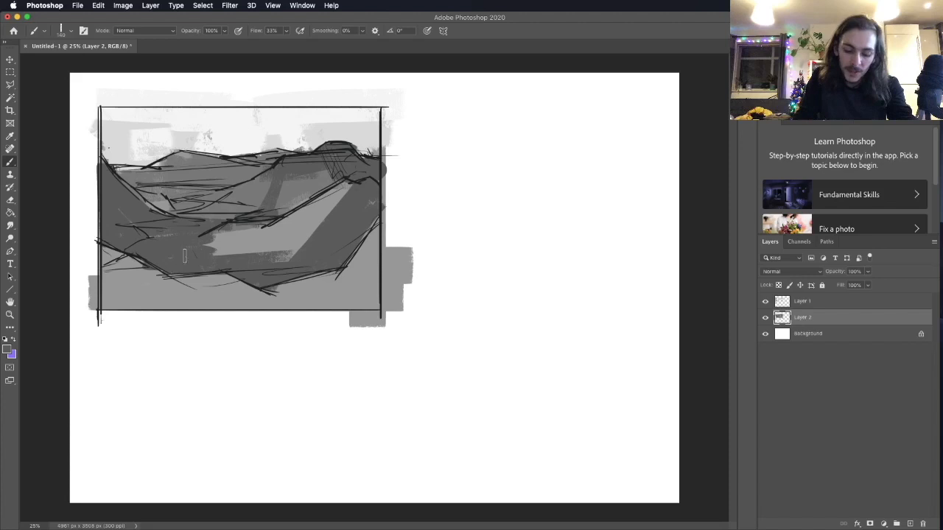
Keep the dark grey 5b5b5b and paint along the middle hill's ridge from the valley up to the right
left_click(6, 351)
left_click(838, 243)
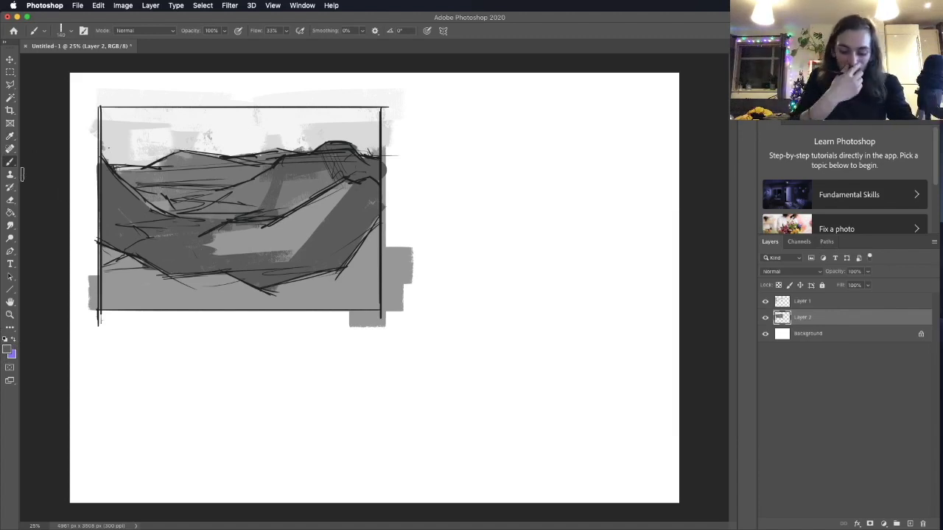
left_click(7, 349)
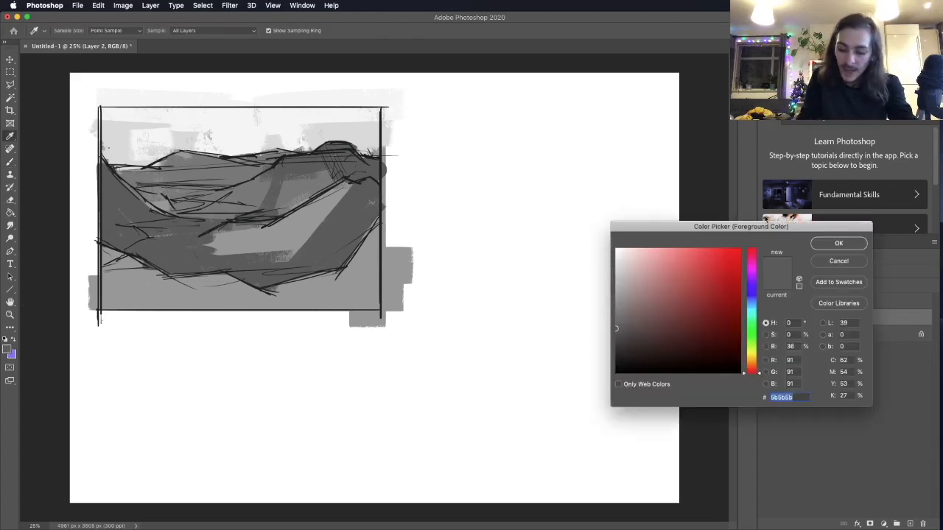
left_click(824, 246)
mouse_move(196, 234)
left_mouse_down()
mouse_move(288, 219)
mouse_move(348, 181)
left_mouse_up()
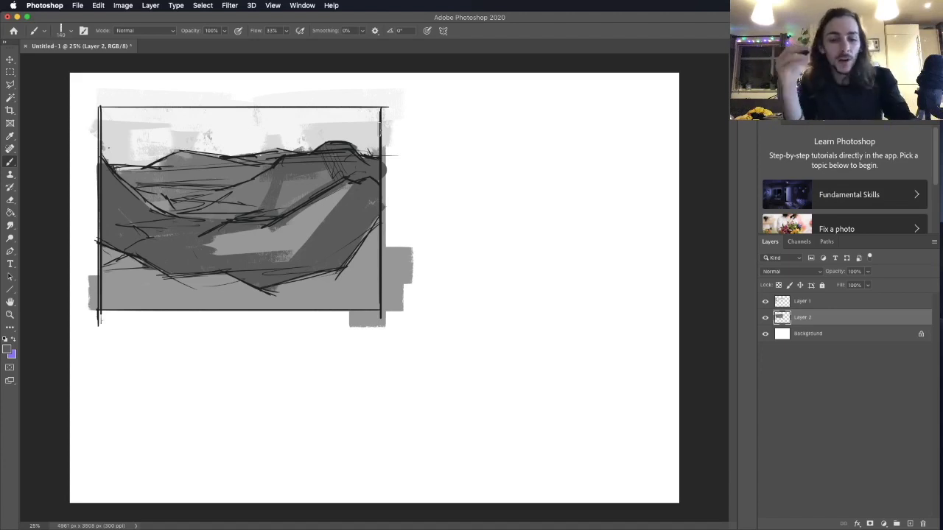
Choose a lighter grey, adjust the Brayer Boss brush size, and add textured strokes to the middle slopes
key("i")
left_click(321, 216)
left_click(9, 351)
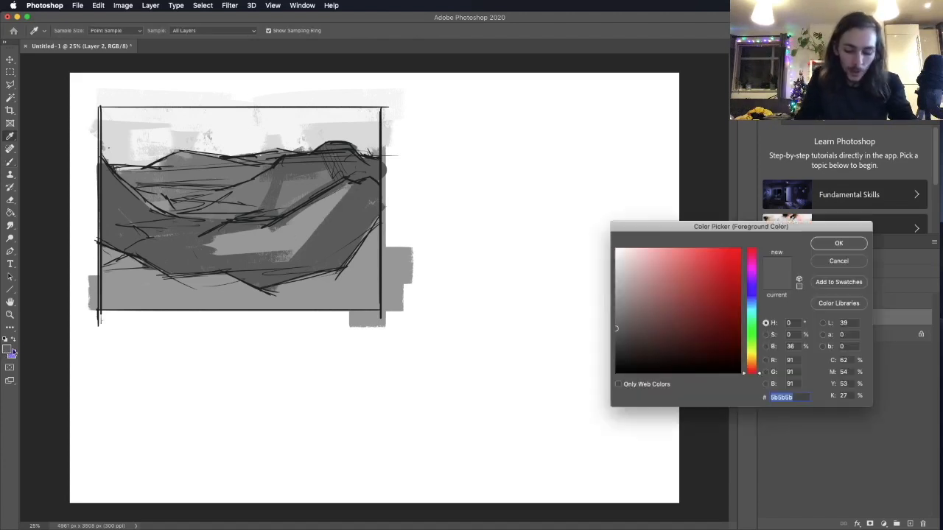
left_click(614, 307)
left_click(838, 243)
key("b")
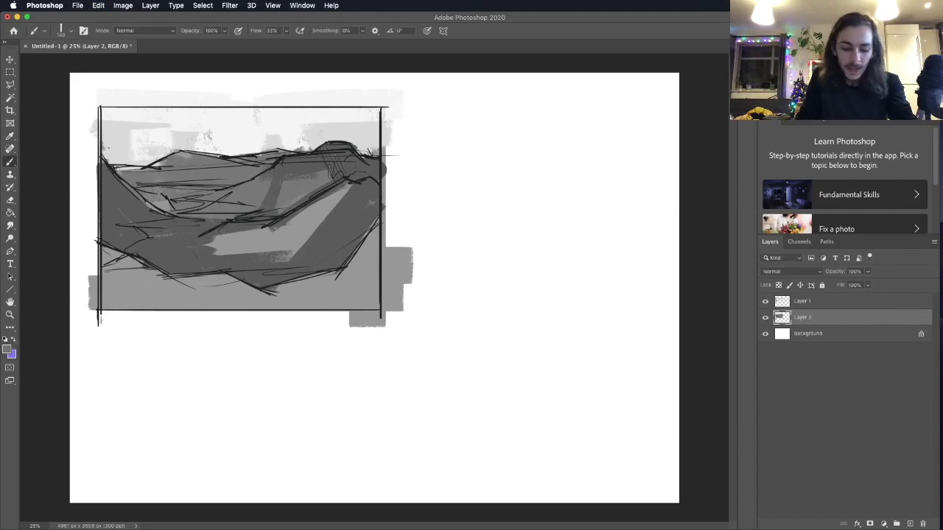
left_click(61, 30)
left_click(85, 203)
left_click(89, 61)
left_click_drag(344, 193, 284, 229)
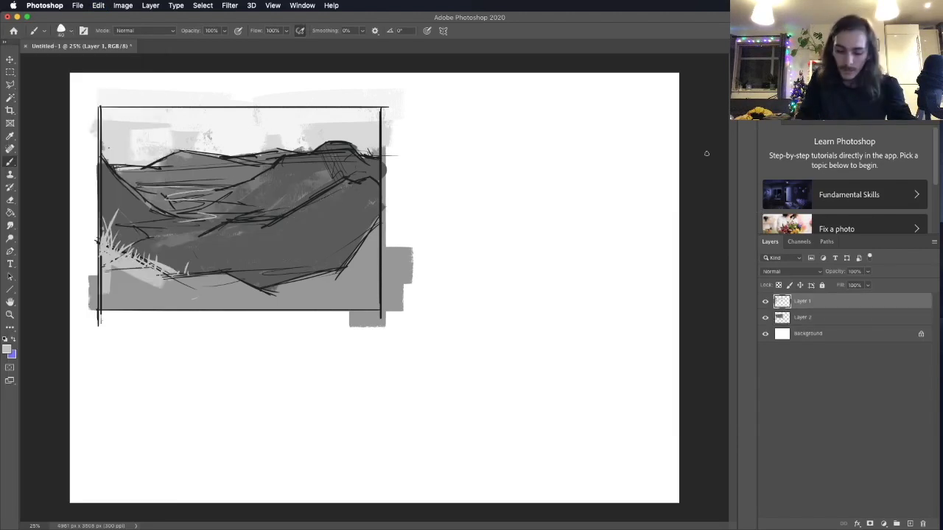
Set the foreground colour to 979797 and draw grass blades along the right edge of the foreground hill
left_click(8, 351)
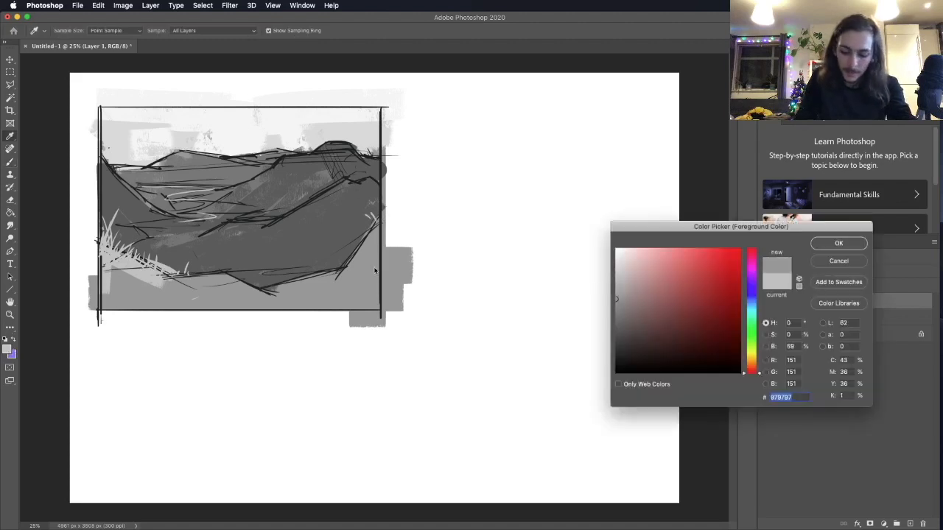
left_click(838, 244)
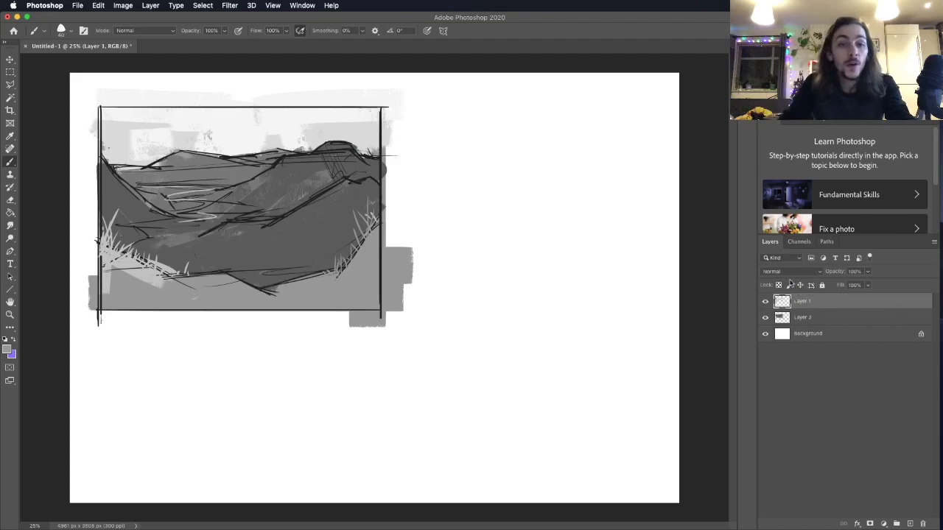
Toggle the grey shading layer's visibility off and on, and add a new layer directly above it
left_click(805, 318)
left_click(765, 318)
left_click(764, 318)
key("shift+super+n")
key("Return")
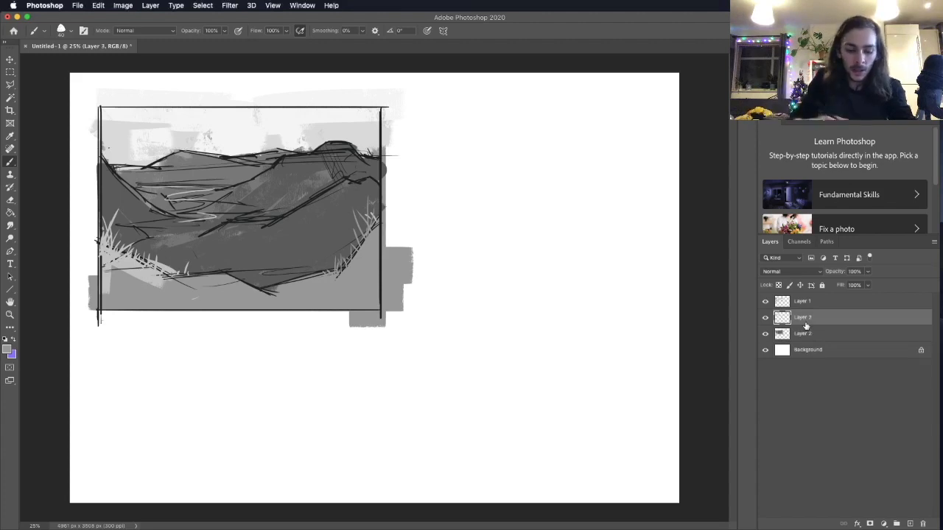
Switch to the Brayer Boss brush at size 413 and paint lighter patches across the valley and middle hill
left_click(65, 30)
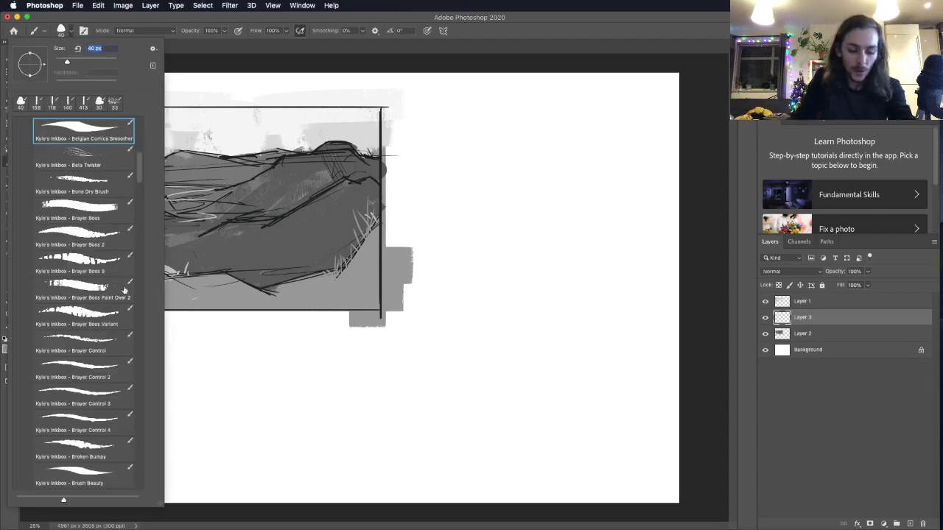
left_click(101, 209)
left_click(276, 234)
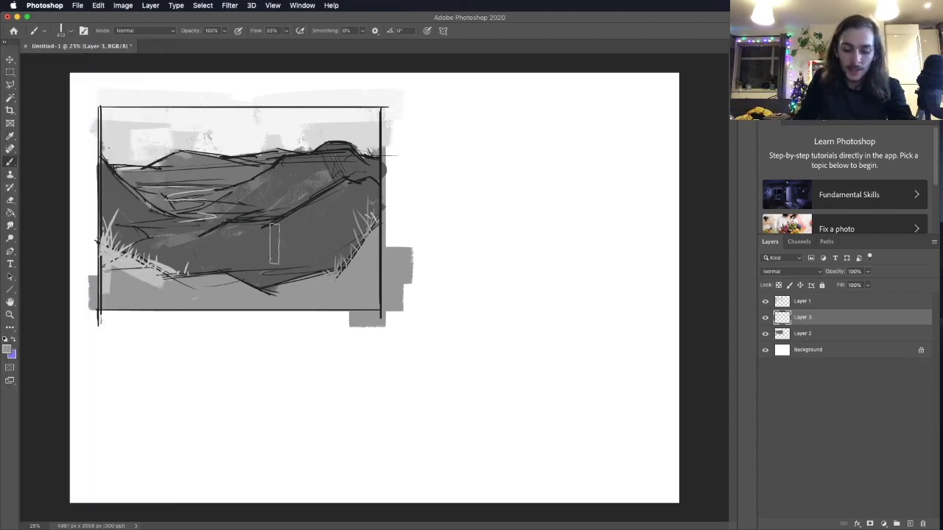
left_click_drag(219, 245, 317, 240)
mouse_move(155, 210)
left_mouse_down()
mouse_move(212, 202)
mouse_move(220, 254)
left_mouse_up()
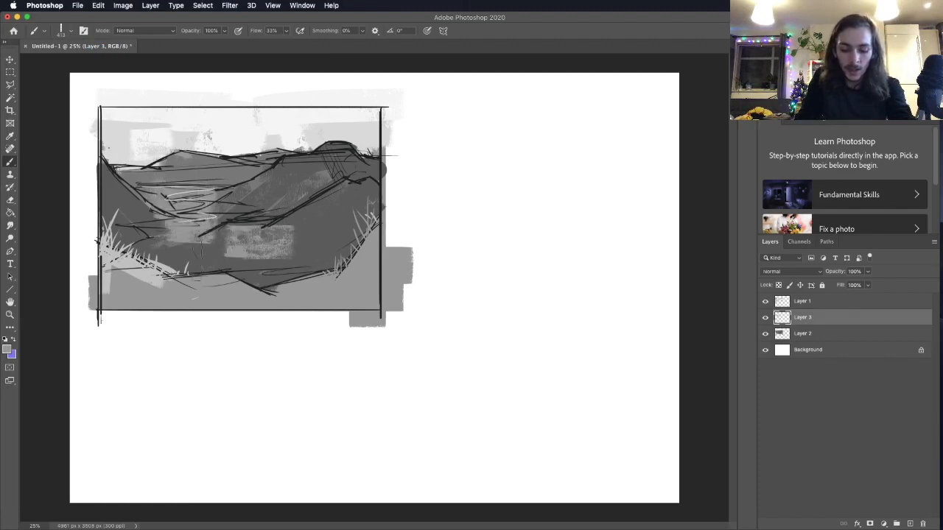
Choose a very dark grey and paint shadow shapes on the middle hill and right-hand slope
left_click(6, 349)
left_click(616, 328)
left_click(838, 244)
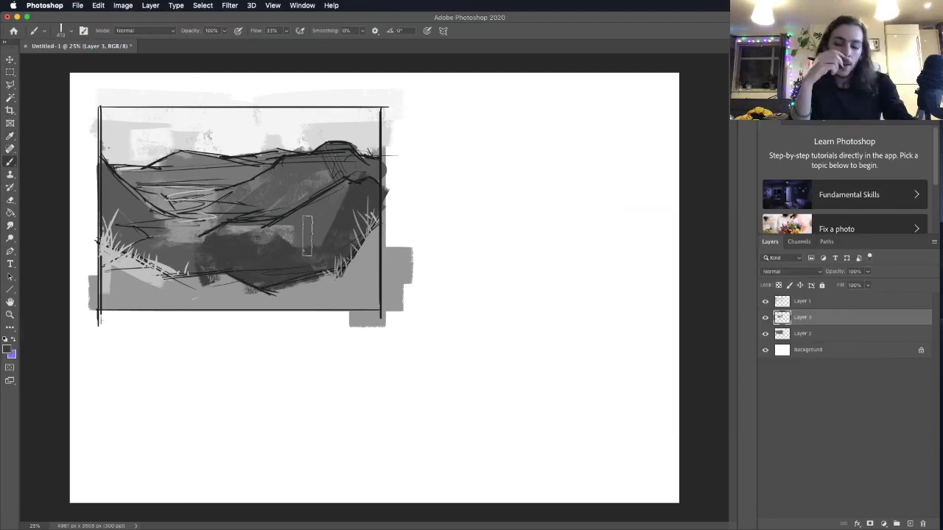
Reduce the brush size to 70 px and add dark shadow strokes to the slope below the flat-topped peak
left_click(65, 30)
left_click(76, 62)
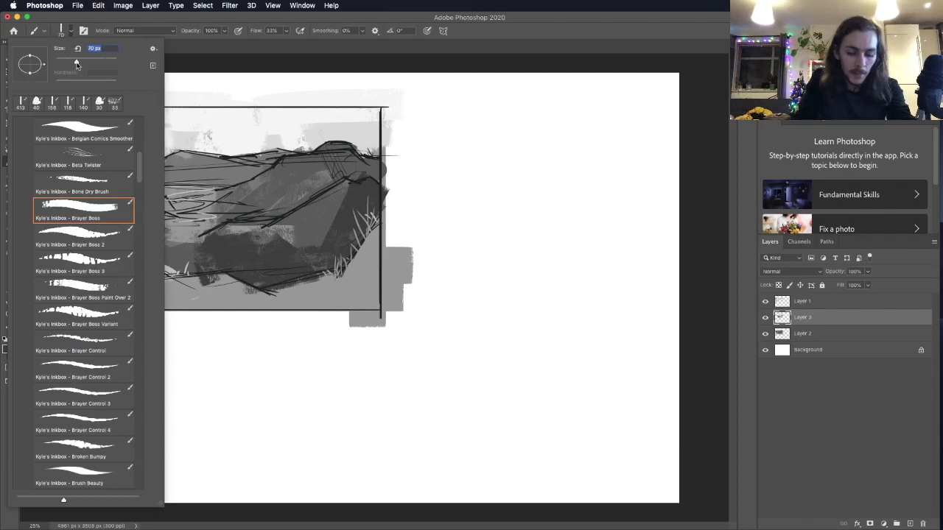
left_click(291, 202)
left_click_drag(282, 214, 333, 182)
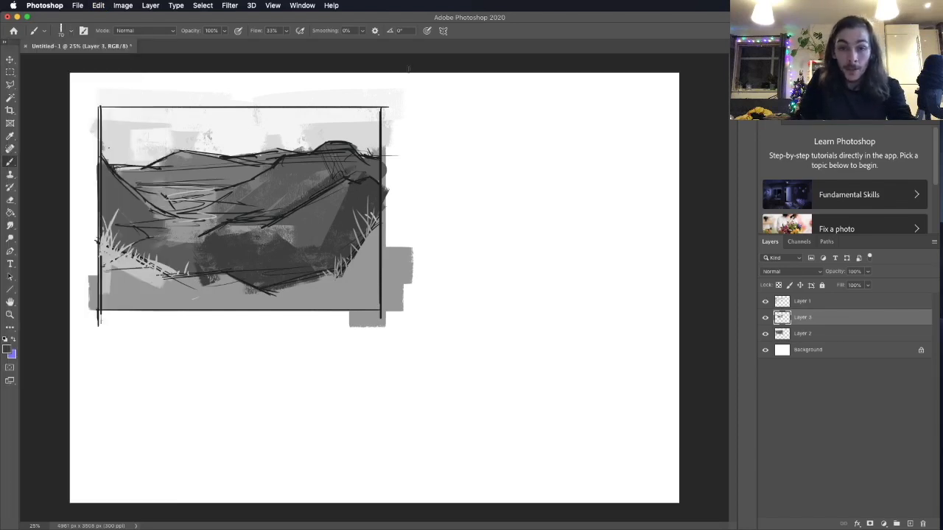
mouse_move(282, 173)
left_mouse_down()
mouse_move(312, 158)
mouse_move(249, 184)
left_mouse_up()
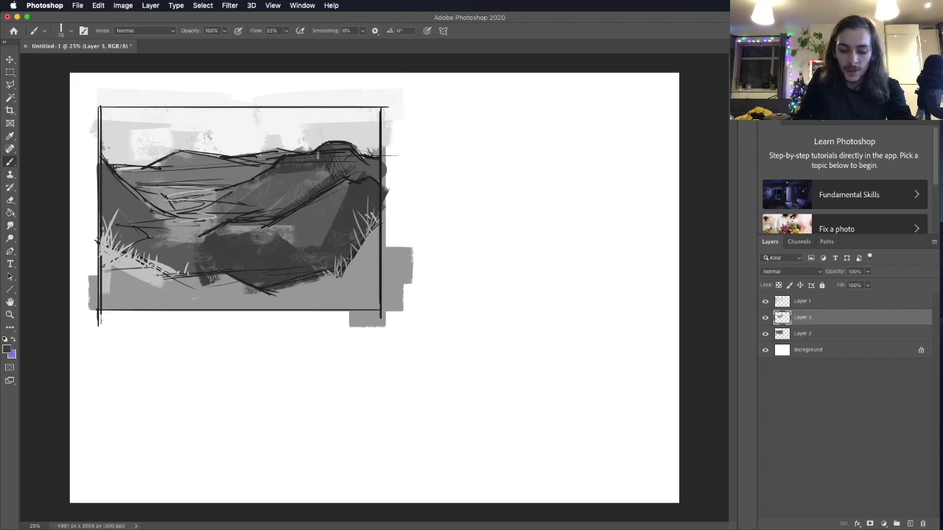
left_click_drag(264, 218, 325, 161)
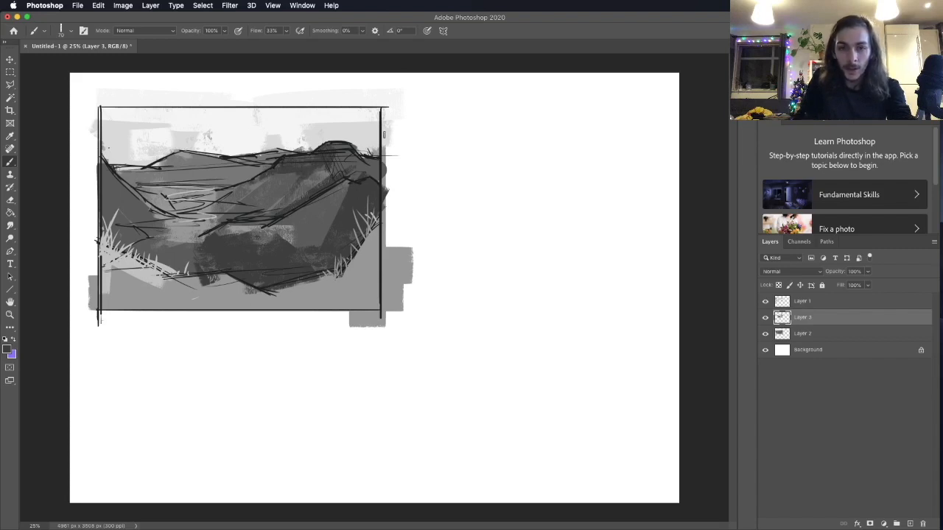
left_click_drag(251, 193, 227, 210)
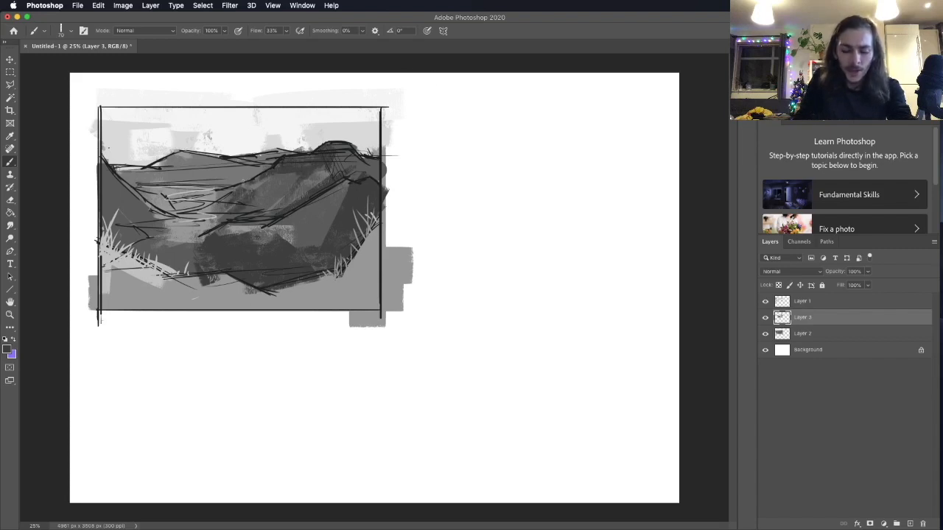
Paint dark grey strokes over the steep left-hand slope and the area below the flat-topped peak
mouse_move(127, 170)
left_mouse_down()
mouse_move(107, 205)
mouse_move(116, 221)
mouse_move(140, 210)
mouse_move(170, 216)
mouse_move(144, 236)
left_mouse_up()
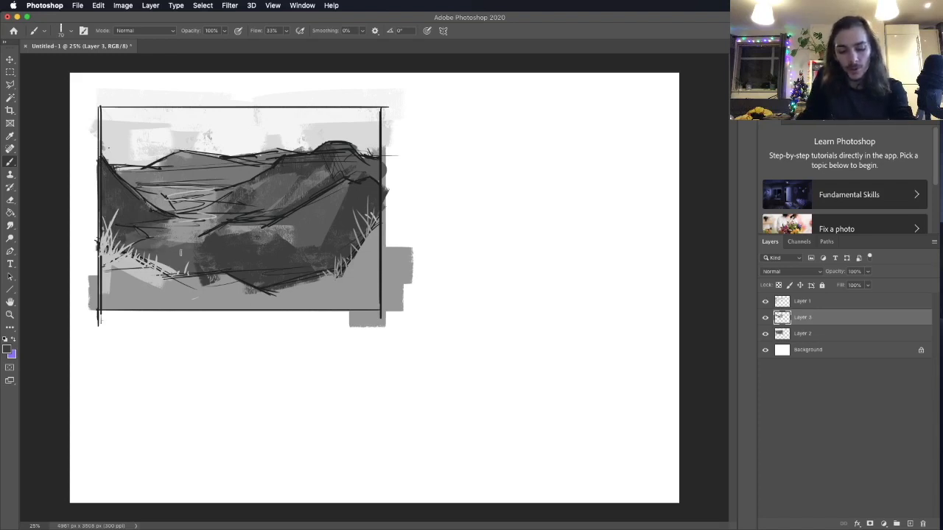
mouse_move(338, 150)
left_mouse_down()
mouse_move(324, 168)
mouse_move(352, 160)
mouse_move(341, 178)
mouse_move(377, 170)
left_mouse_up()
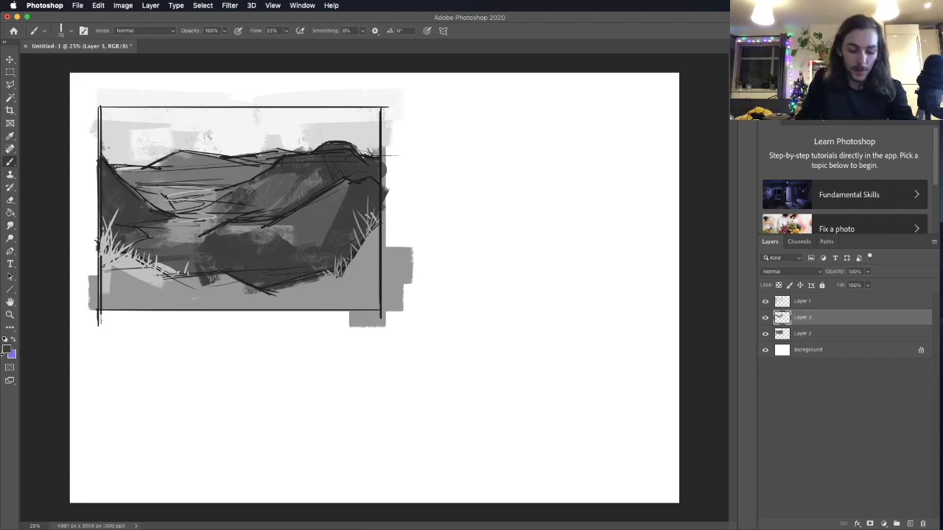
Choose light grey #dadada and set the Brayer Boss brush to 153 px
left_click(9, 353)
left_click(127, 151)
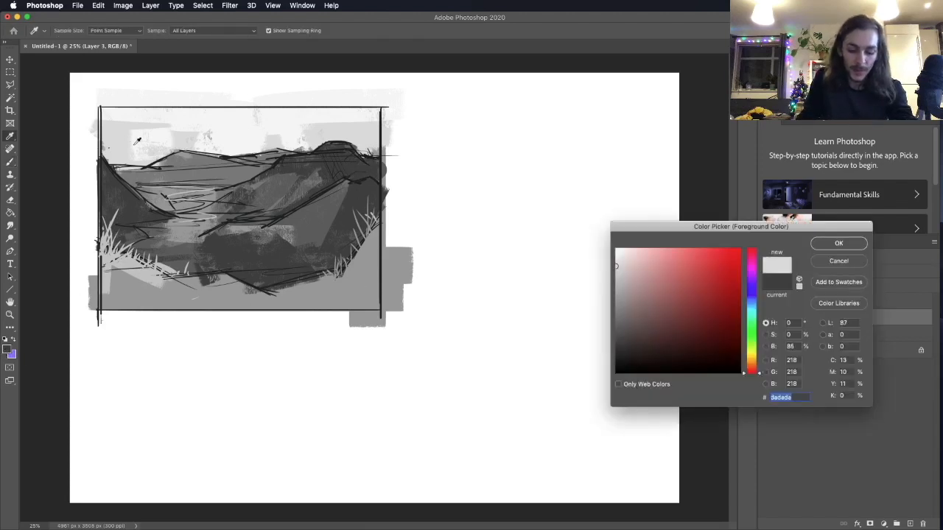
left_click(835, 244)
key("b")
right_click(46, 103)
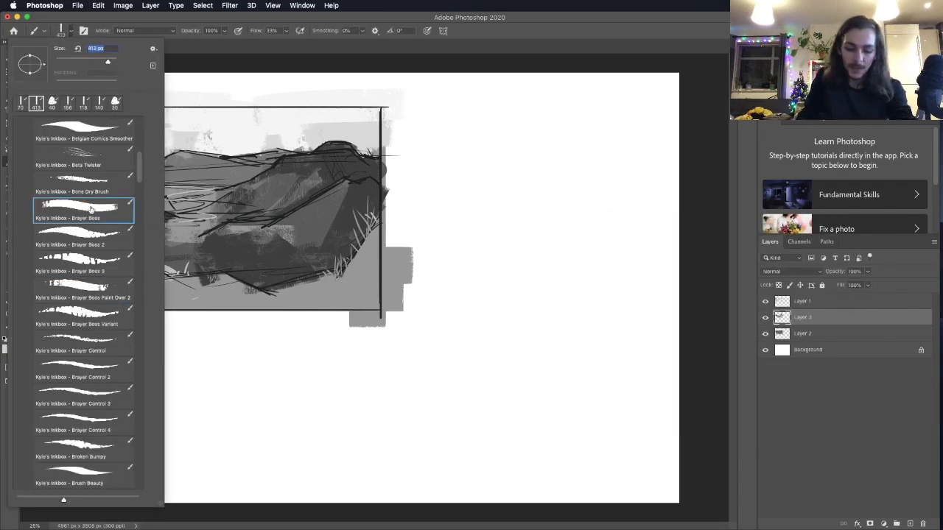
left_click_drag(76, 61, 95, 63)
Add a new layer above the line sketch and paint light haze across the distant hills and far valley
left_click(796, 301)
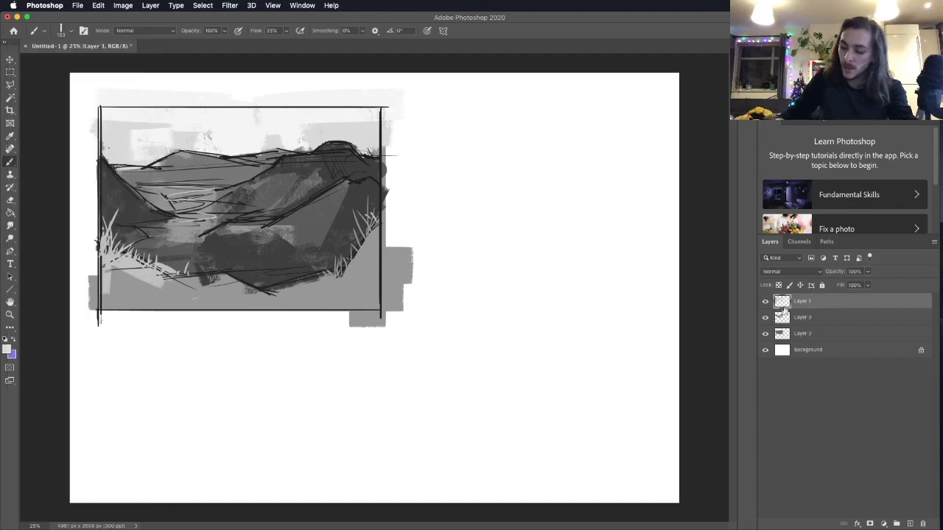
key("super+alt+shift+n")
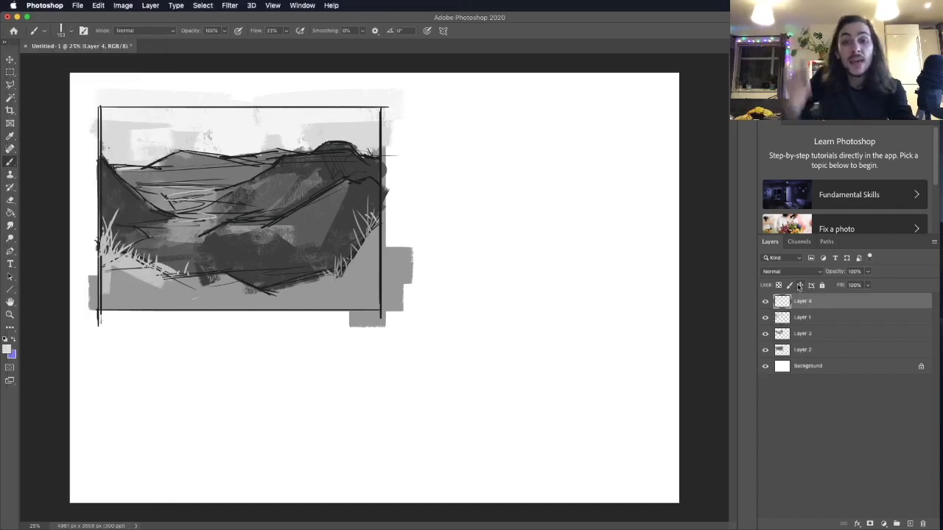
mouse_move(128, 163)
left_mouse_down()
mouse_move(258, 154)
mouse_move(134, 173)
mouse_move(162, 184)
mouse_move(118, 154)
mouse_move(214, 182)
mouse_move(153, 193)
left_mouse_up()
mouse_move(214, 184)
left_mouse_down()
mouse_move(265, 164)
mouse_move(243, 184)
mouse_move(302, 146)
mouse_move(255, 151)
mouse_move(297, 139)
left_mouse_up()
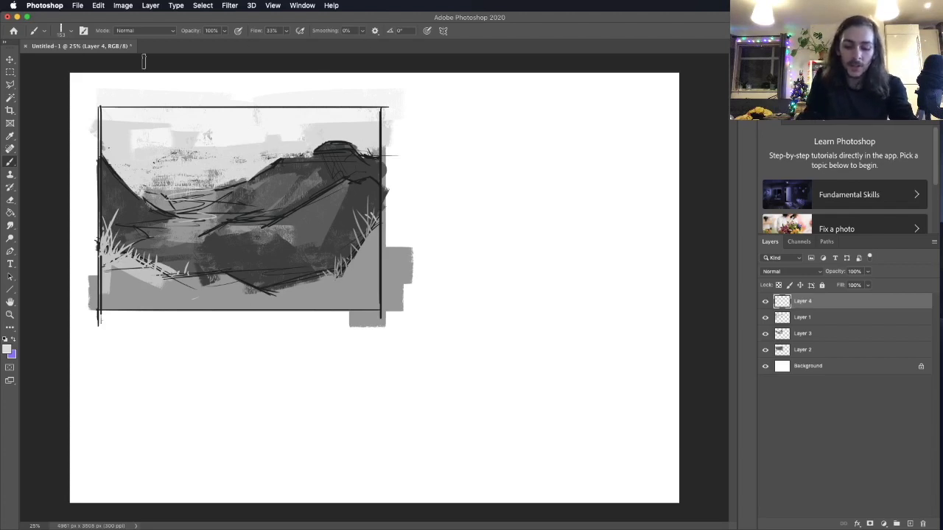
Try the Hard Light blend mode on the haze layer and set it to Overlay instead
left_click(789, 271)
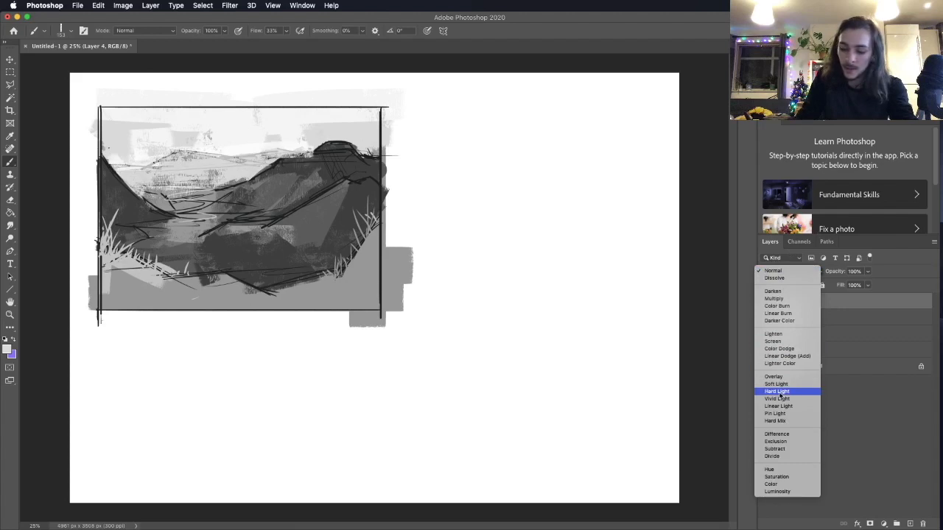
left_click(777, 391)
left_click(785, 274)
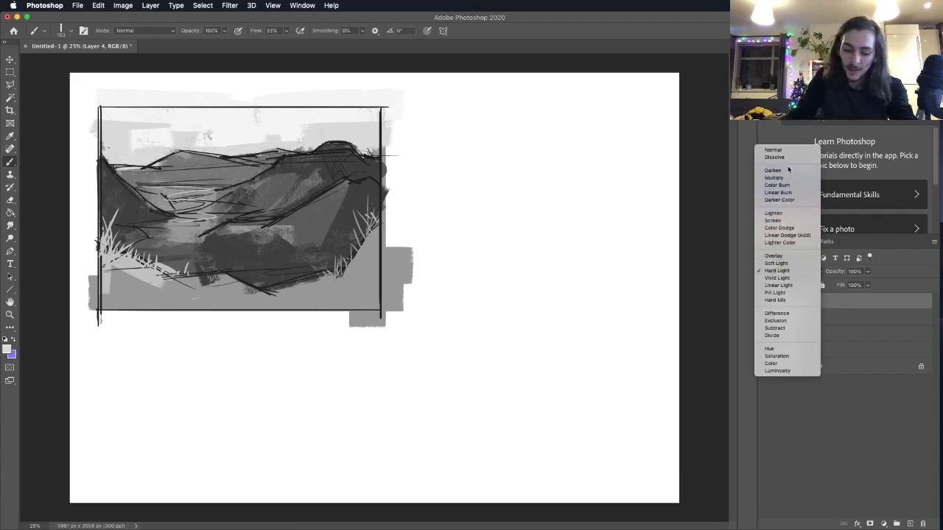
left_click(774, 256)
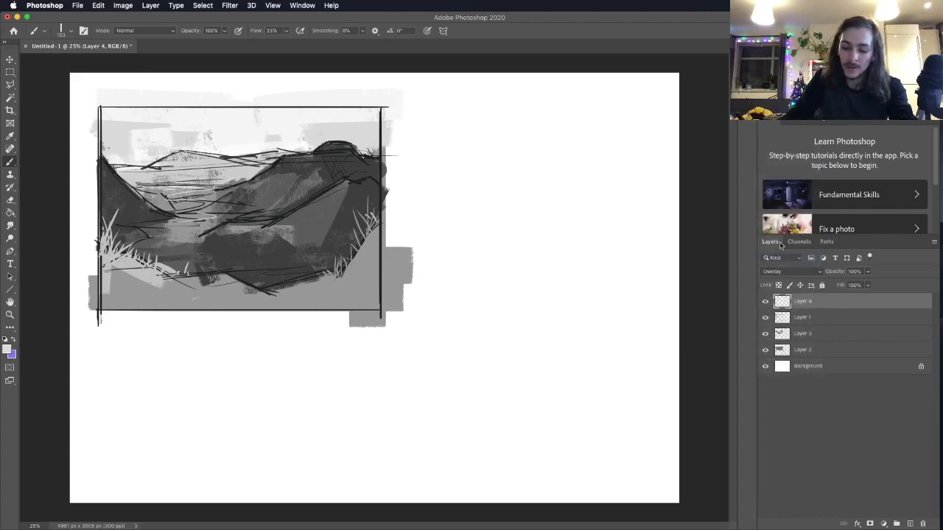
Add another layer and, in darker grey with the Bone Dry Brush at 60 px, redraw the distant ridge and valley lines
key("super+shift+alt+n")
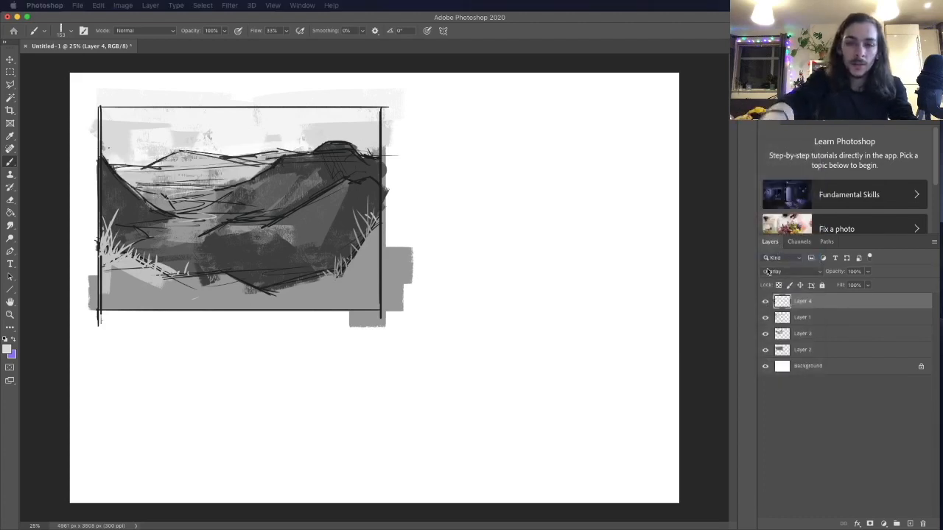
left_click(6, 350)
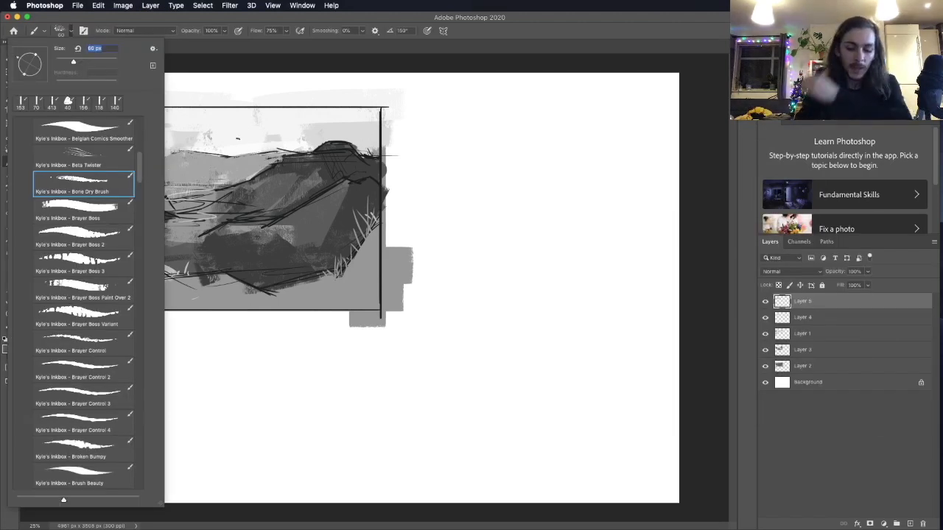
left_click_drag(165, 180, 243, 179)
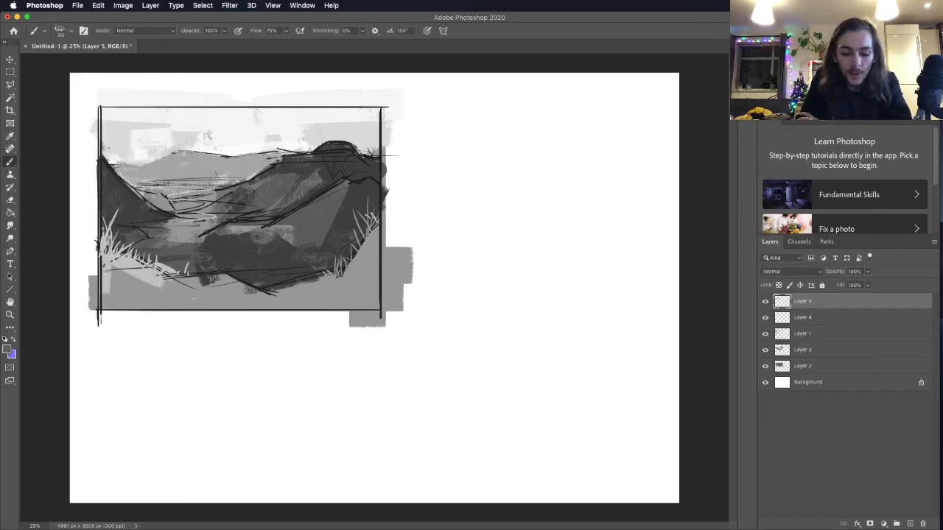
left_click_drag(127, 181, 199, 176)
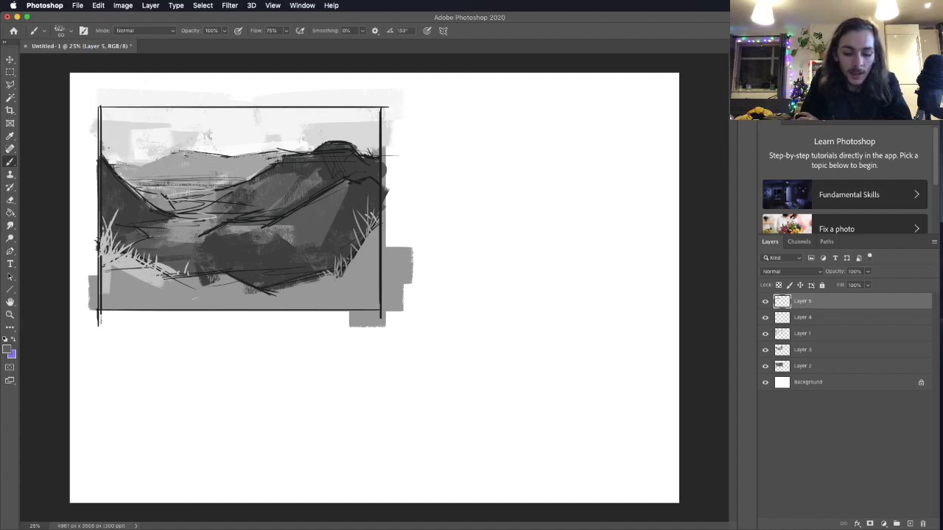
left_click_drag(114, 165, 137, 165)
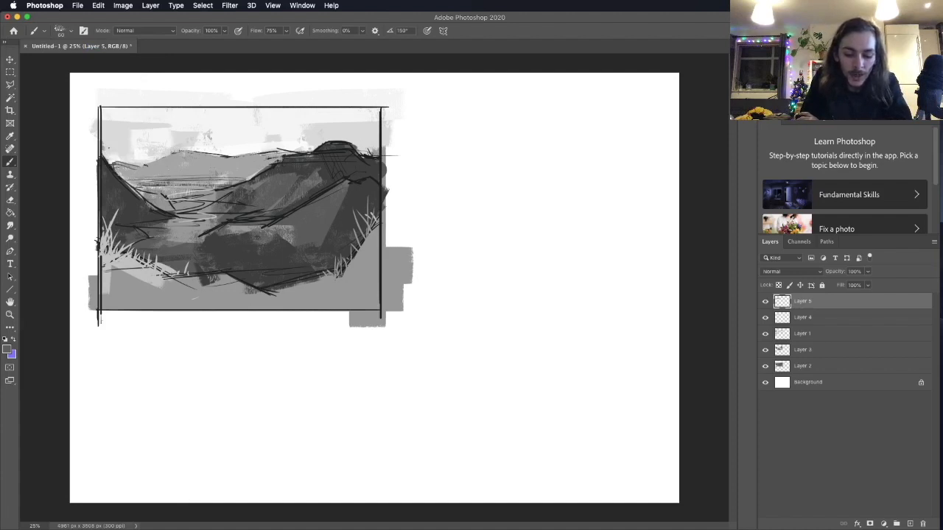
left_click_drag(135, 167, 175, 154)
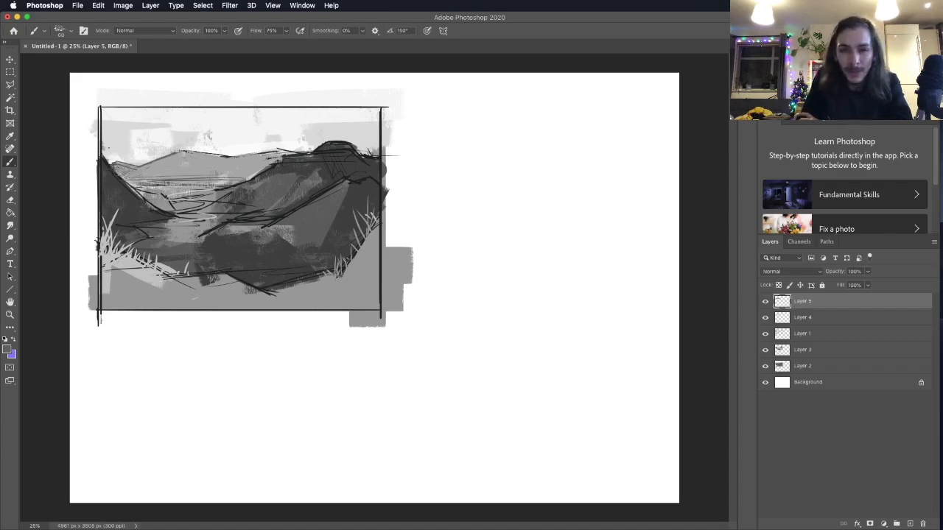
Sketch and hatch a small hill in the valley, shade the far slope beside it, and add horizontal strokes to the valley floor
mouse_move(178, 178)
left_mouse_down()
mouse_move(213, 168)
mouse_move(232, 180)
mouse_move(213, 170)
mouse_move(221, 175)
left_mouse_up()
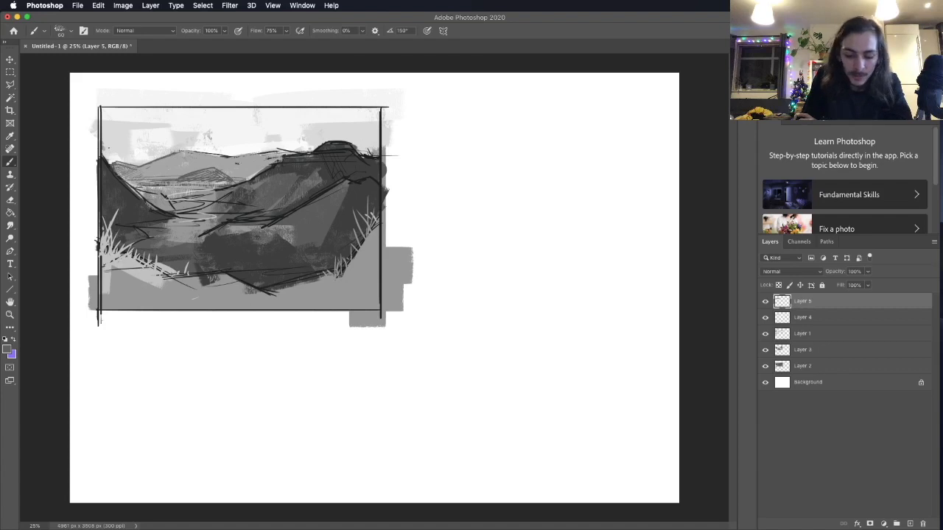
left_click_drag(227, 176, 268, 165)
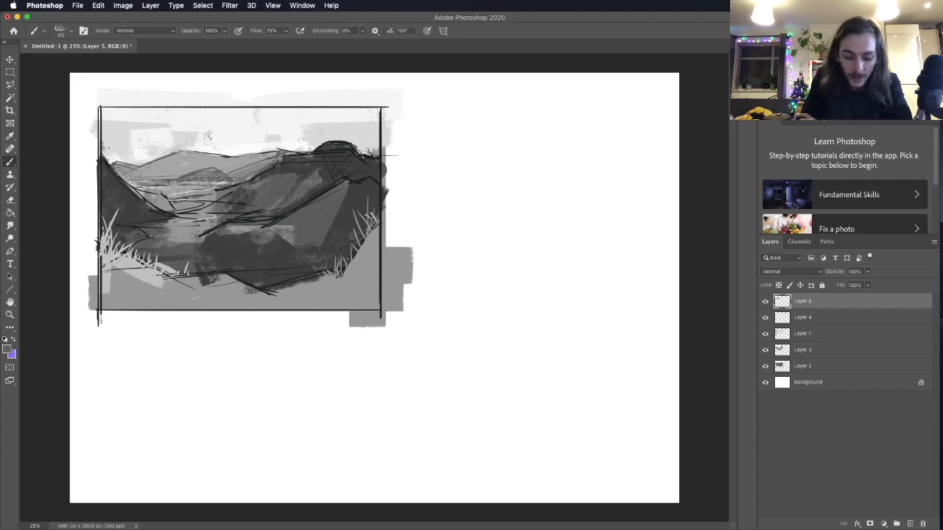
left_click_drag(192, 182, 229, 183)
left_click_drag(193, 182, 211, 181)
left_click_drag(154, 192, 201, 190)
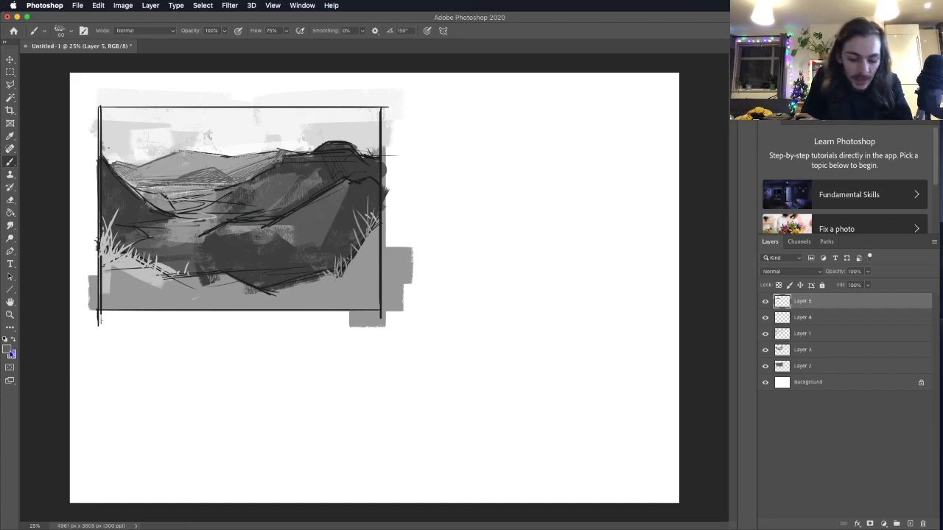
Pick grey #7c7c7c, change it to #a5a5a5, and soften the small valley hill with the Brayer Boss brush at 413 px
left_click(8, 351)
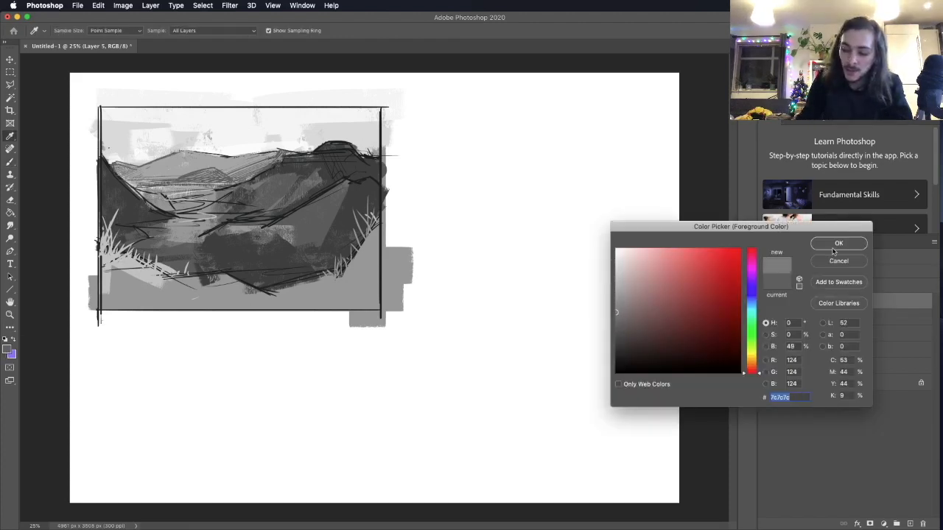
left_click(838, 248)
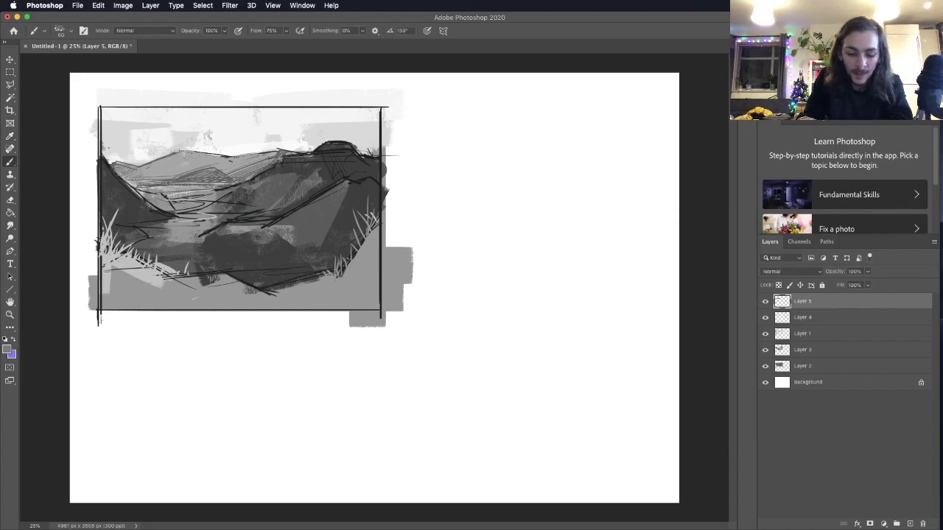
left_click(8, 350)
left_click(288, 127)
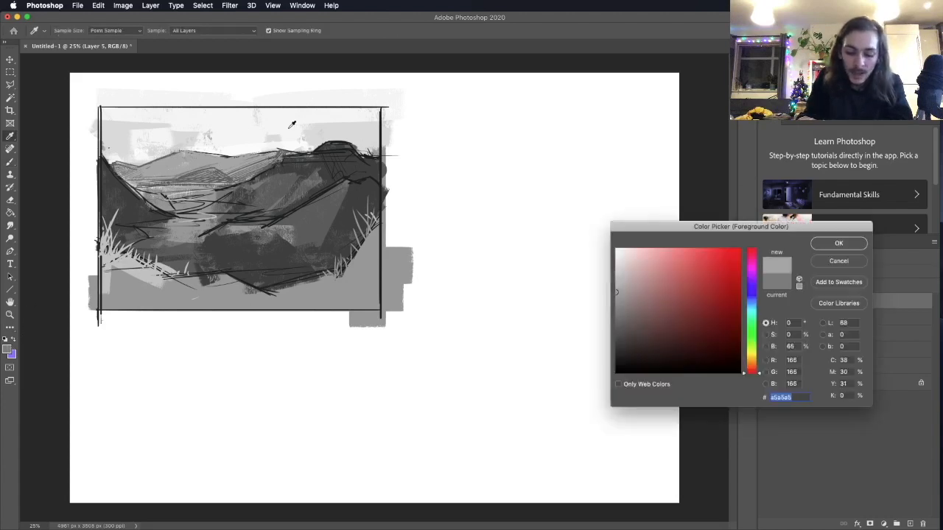
left_click(834, 248)
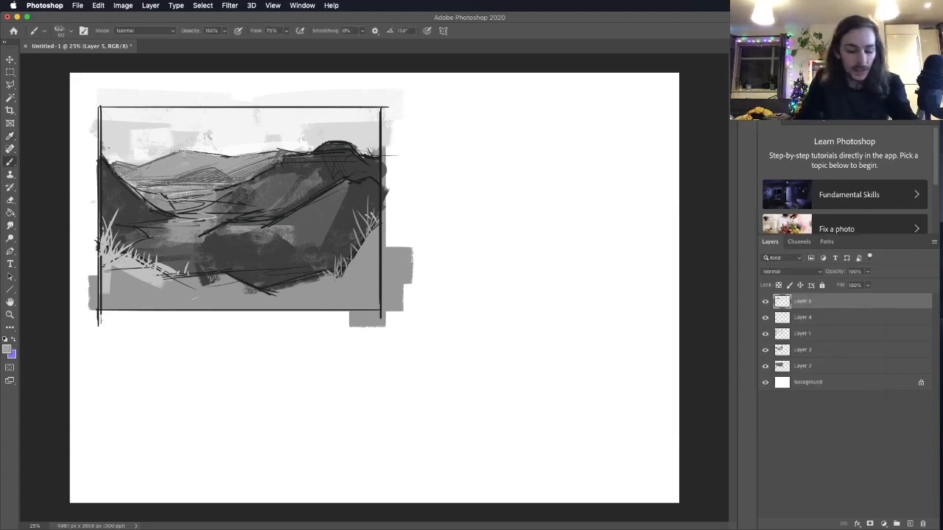
left_click(63, 30)
left_click(89, 208)
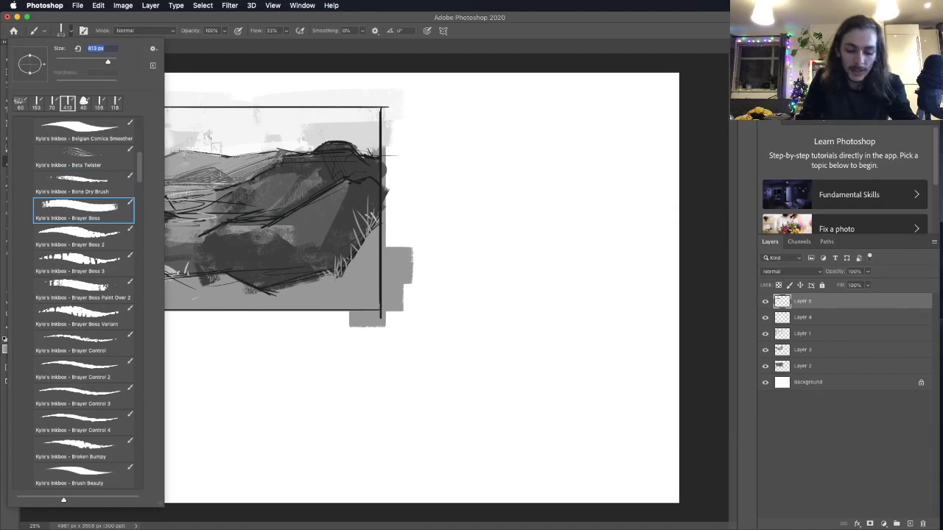
left_click(210, 148)
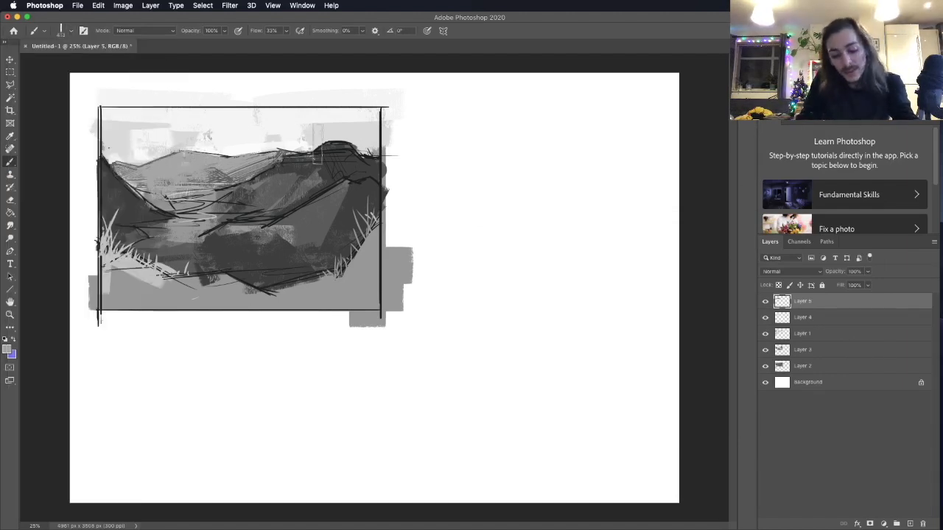
Tone the valley floor with broad strokes in grey #7f7f7f and a darker grey, undoing unwanted strokes
left_click(9, 348)
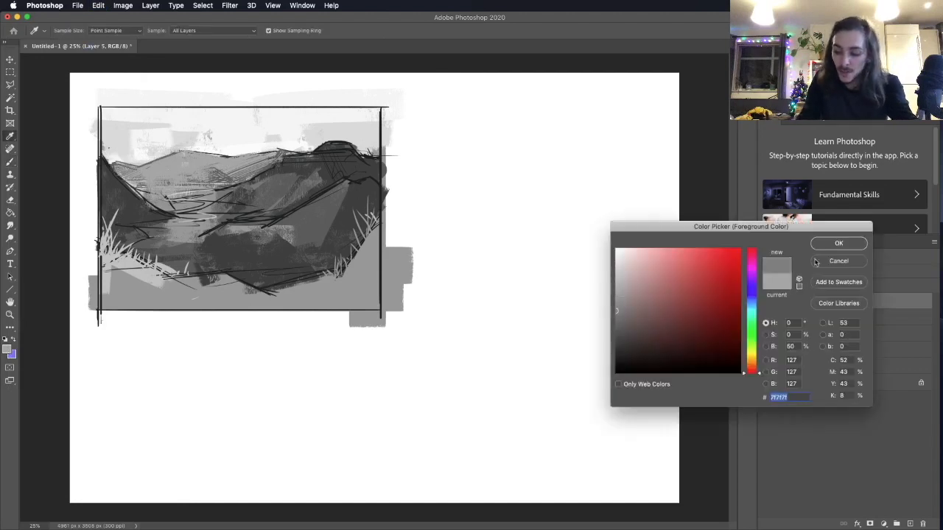
left_click(838, 243)
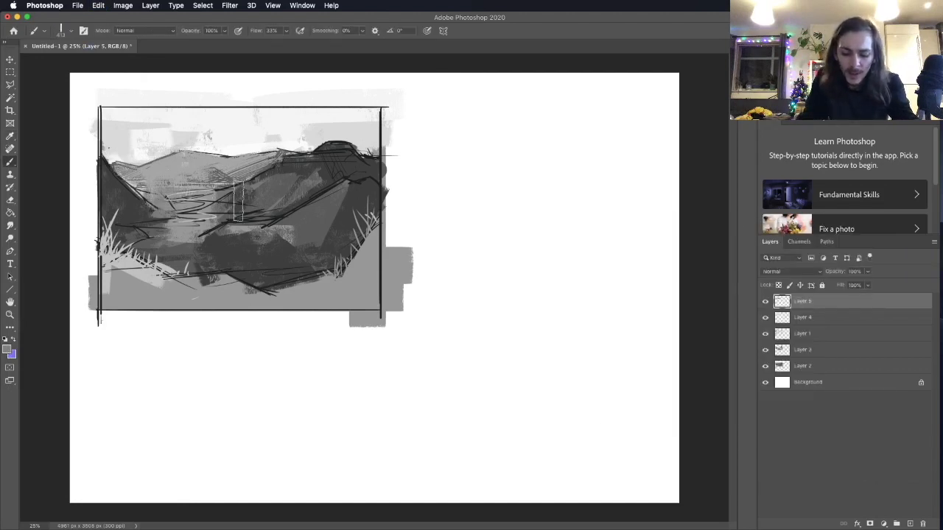
left_click(8, 349)
left_click(615, 328)
left_click(834, 244)
left_click_drag(175, 200, 213, 197)
key("super+z")
left_click_drag(137, 202, 183, 200)
key("super+z")
left_click_drag(124, 197, 267, 202)
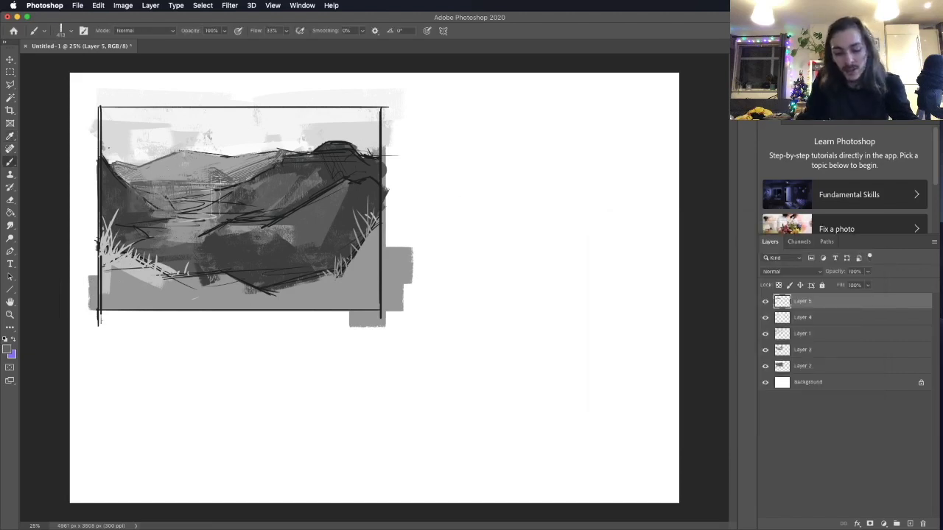
left_click_drag(136, 202, 248, 201)
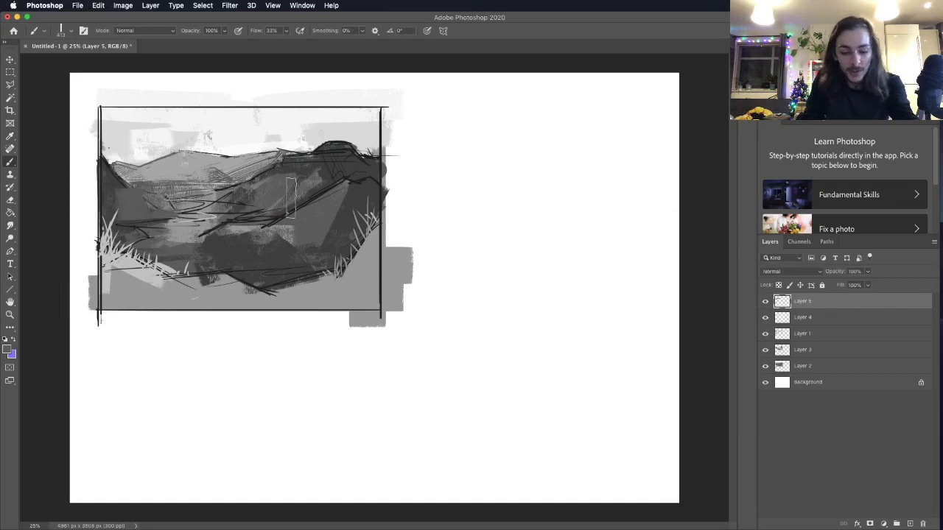
key("super+z")
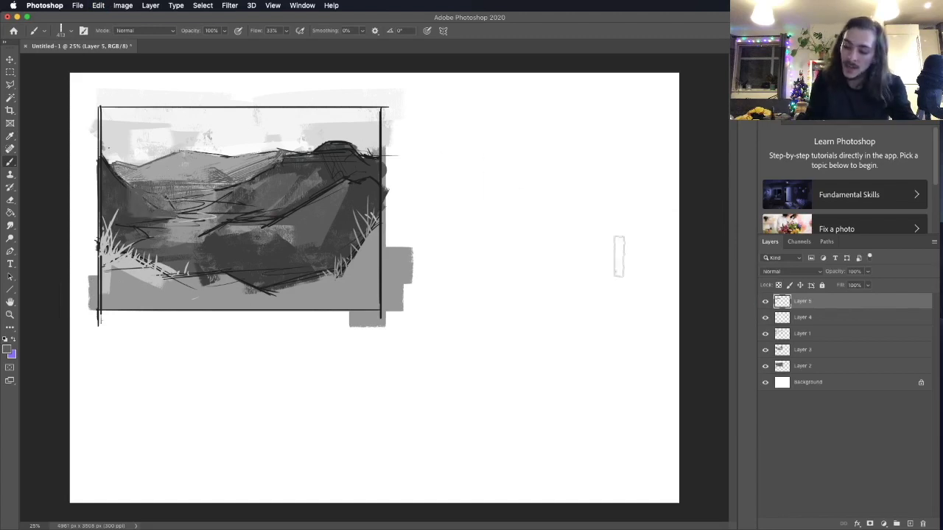
Choose dark grey #3b3b3b, switch to the 40 px sketching brush, and reinforce the frame's two sides and upper edge
left_click(7, 349)
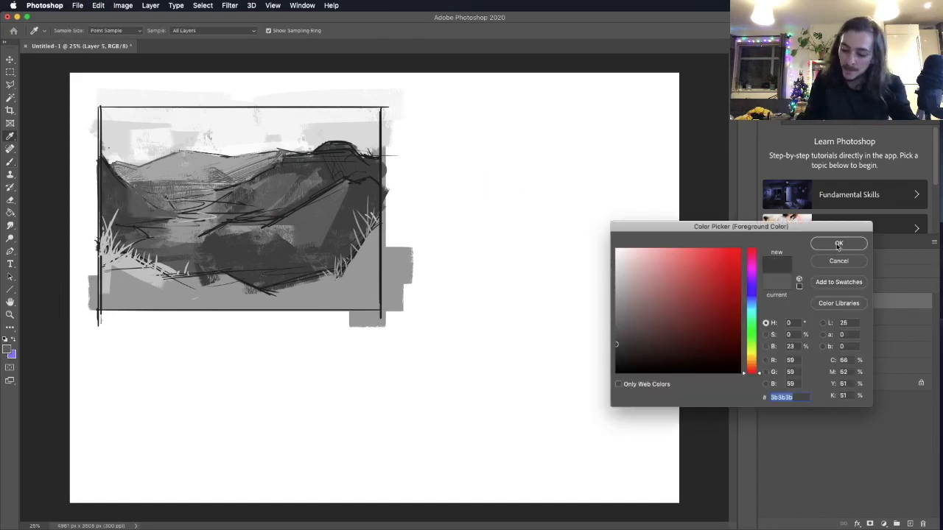
left_click(838, 243)
key("b")
left_click(63, 31)
scroll(118, 221, "up", 4)
left_click(101, 239)
key("Return")
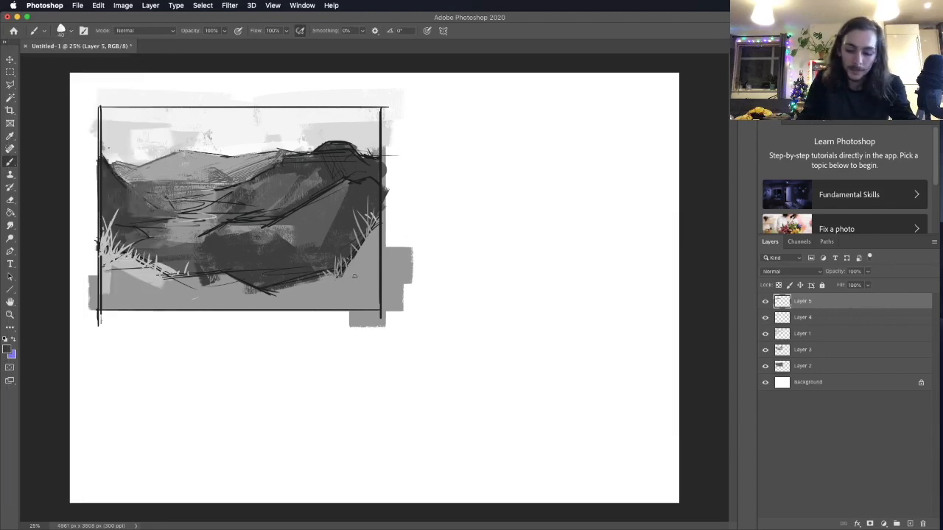
left_click_drag(383, 112, 380, 302)
left_click_drag(99, 108, 100, 306)
left_click_drag(99, 108, 361, 108)
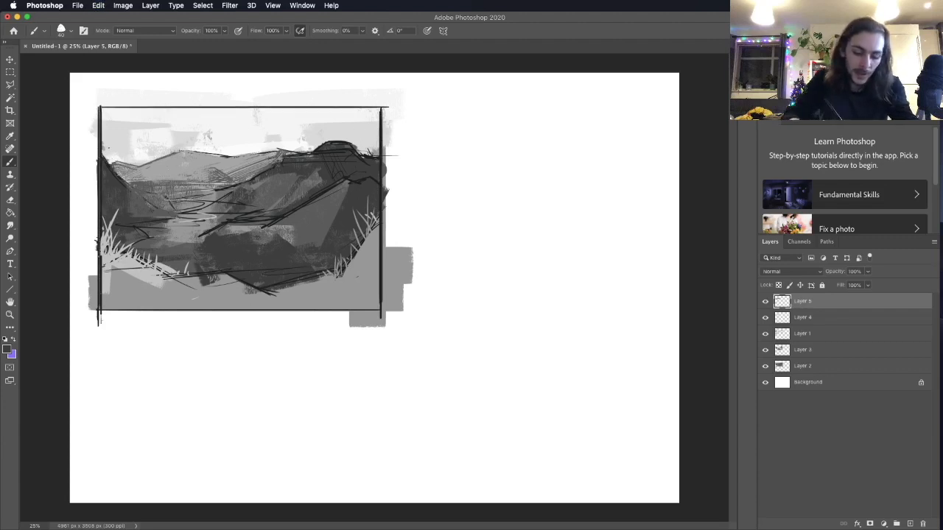
Outline the distant ridge and the small valley hill with thin dark grey contour lines
mouse_move(105, 163)
left_mouse_down()
mouse_move(159, 165)
mouse_move(188, 150)
left_mouse_up()
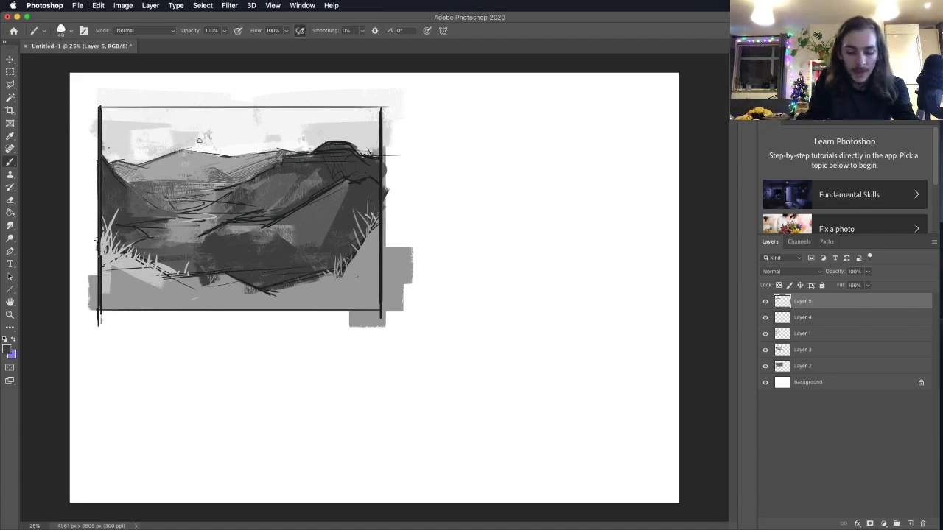
left_click_drag(133, 177, 215, 171)
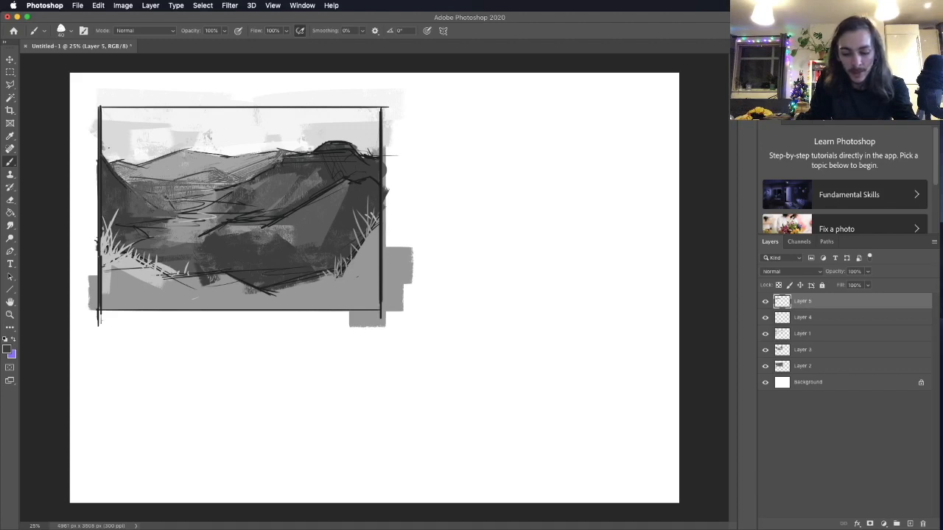
Add thin dark grey contour lines across the valley floor and around the base of the small hill
left_click_drag(170, 187, 220, 184)
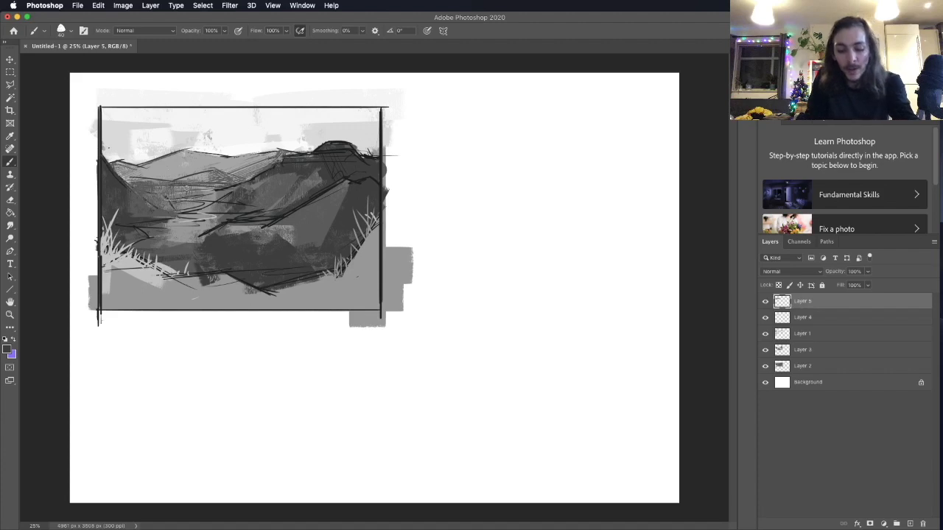
left_click_drag(150, 188, 176, 193)
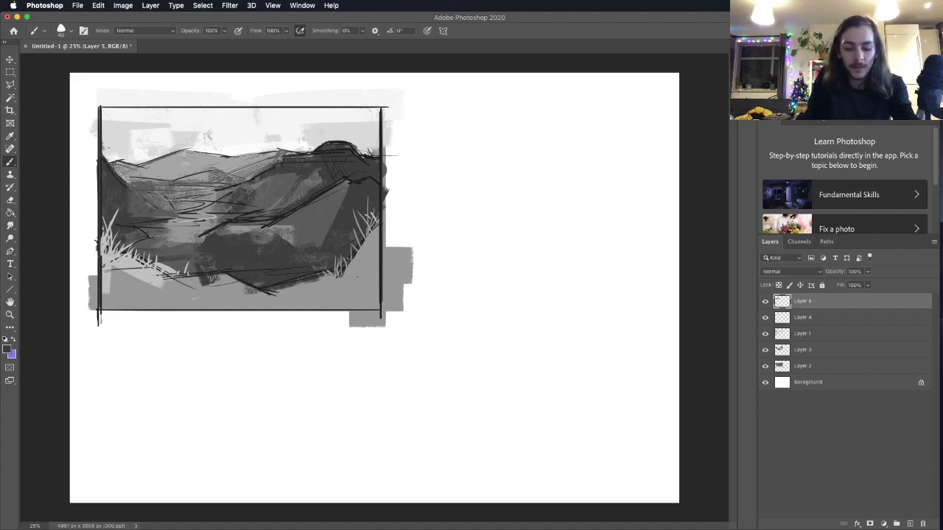
left_click_drag(178, 194, 218, 198)
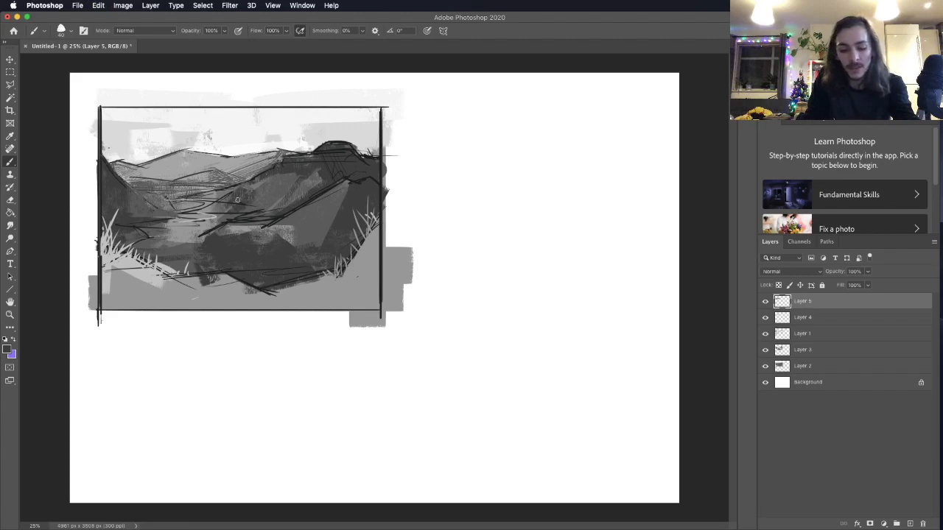
left_click_drag(135, 183, 186, 195)
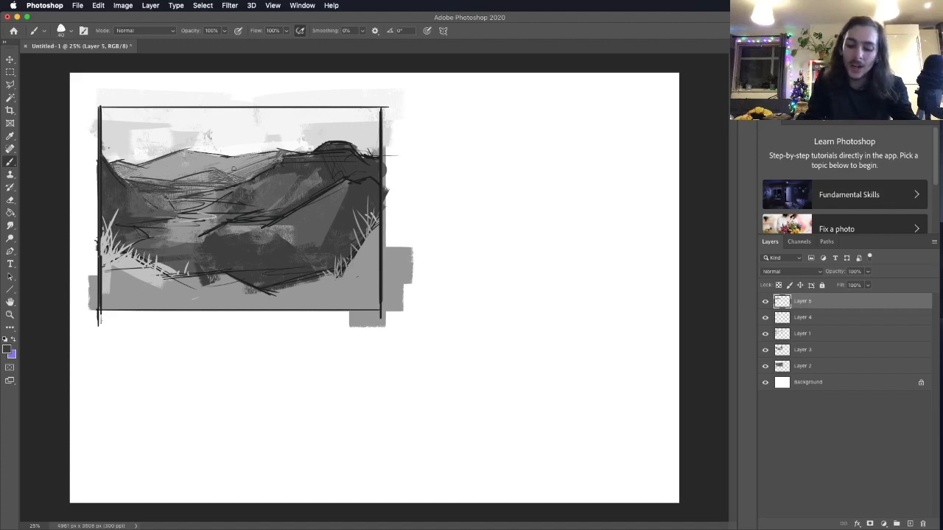
left_click_drag(234, 177, 255, 172)
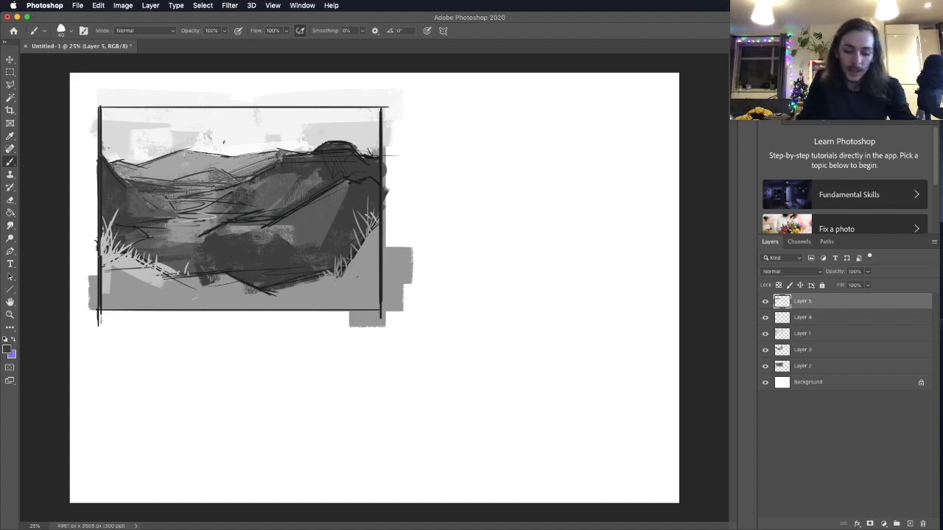
Pick near-white #f4f4f4 from the sky and draw a winding river through the valley, undoing unwanted strokes
left_click(7, 352)
left_click(249, 128)
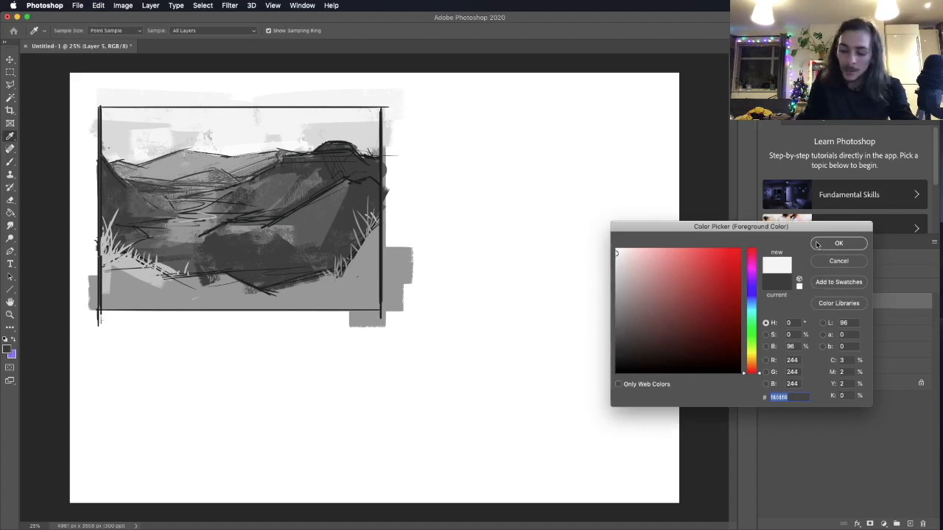
left_click(829, 247)
key("b")
key("super+z")
key("super+z")
mouse_move(162, 193)
left_mouse_down()
mouse_move(208, 185)
mouse_move(152, 196)
mouse_move(218, 199)
mouse_move(161, 211)
left_mouse_up()
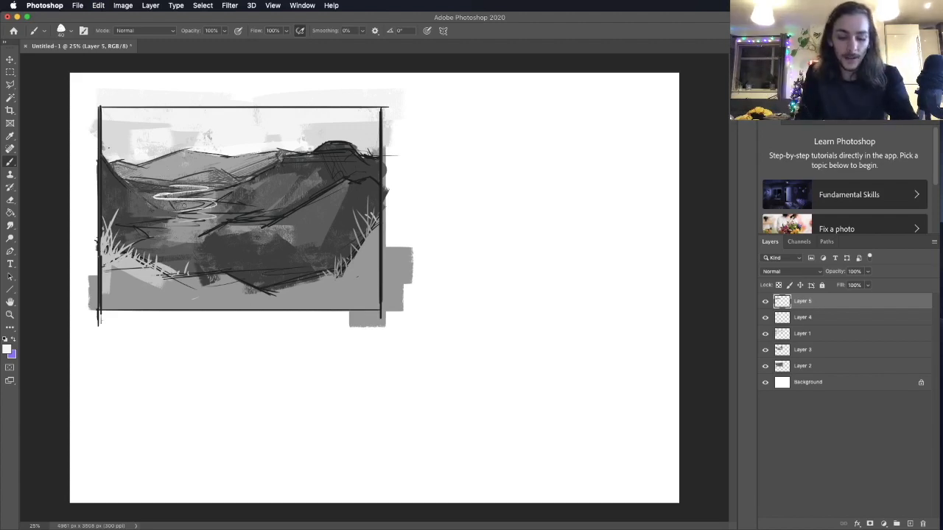
Pick light grey #bababa from the foreground and add small grass blades along its edge
left_click(5, 352)
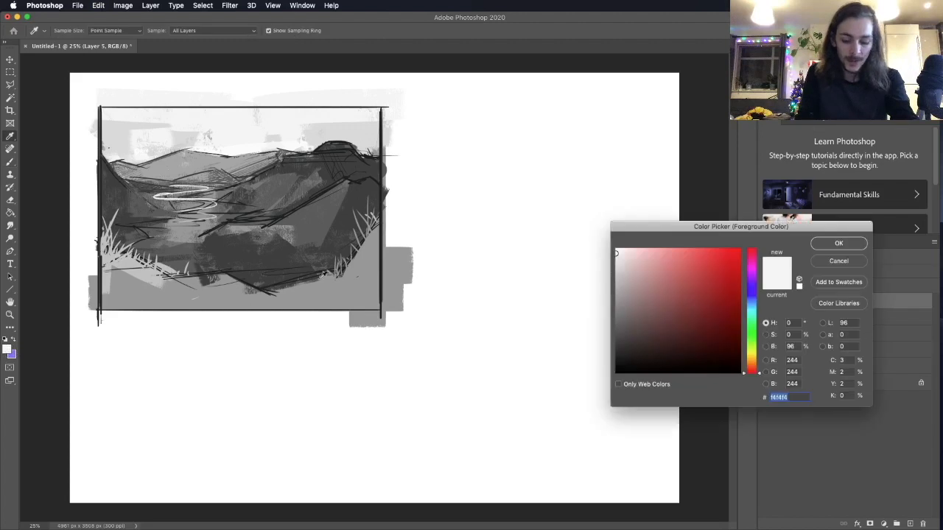
left_click(137, 275)
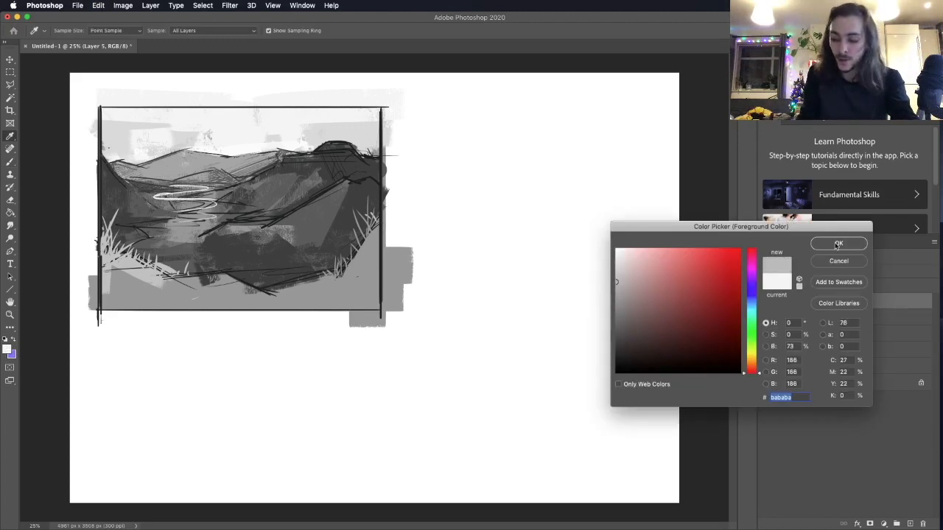
left_click(838, 244)
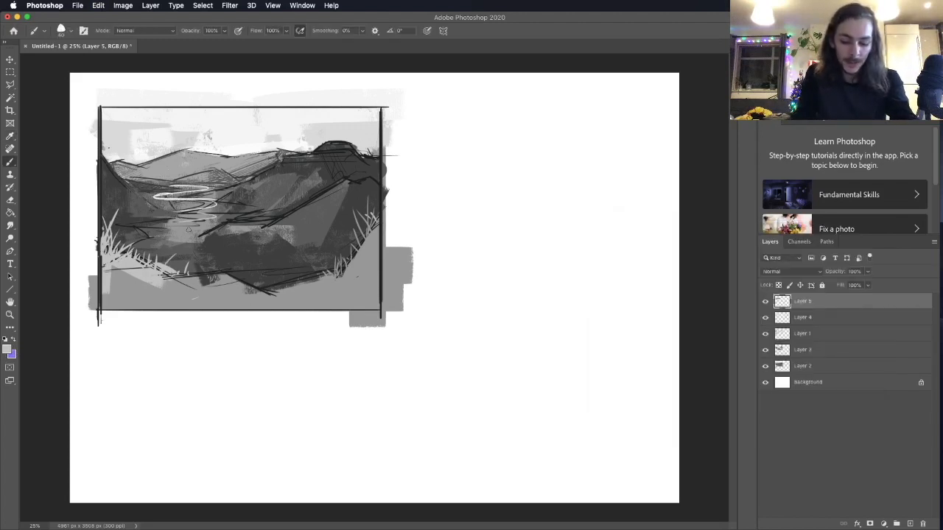
mouse_move(307, 292)
left_mouse_down()
mouse_move(293, 223)
mouse_move(268, 277)
left_mouse_up()
key("super+z")
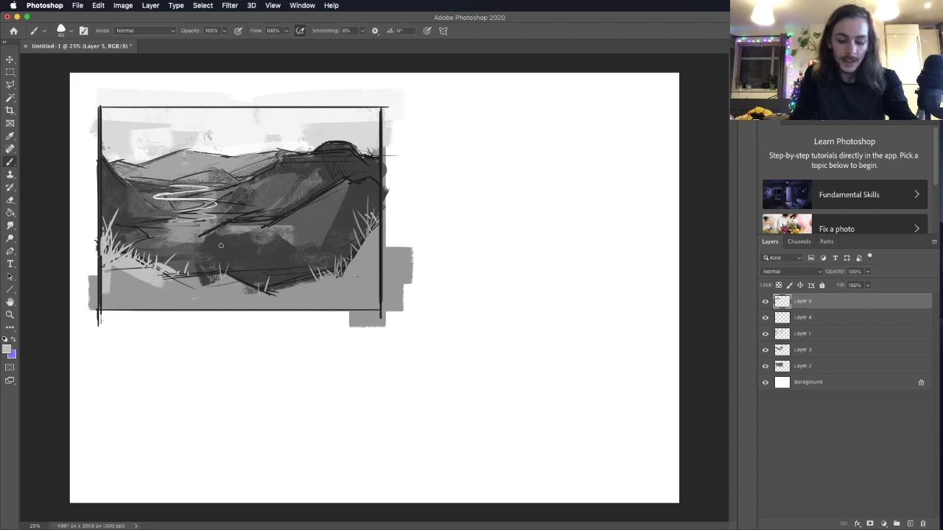
Add a new layer above Layer 5 and set the foreground colour to orange #ff8625
left_click(6, 350)
left_click(324, 165)
left_click(839, 244)
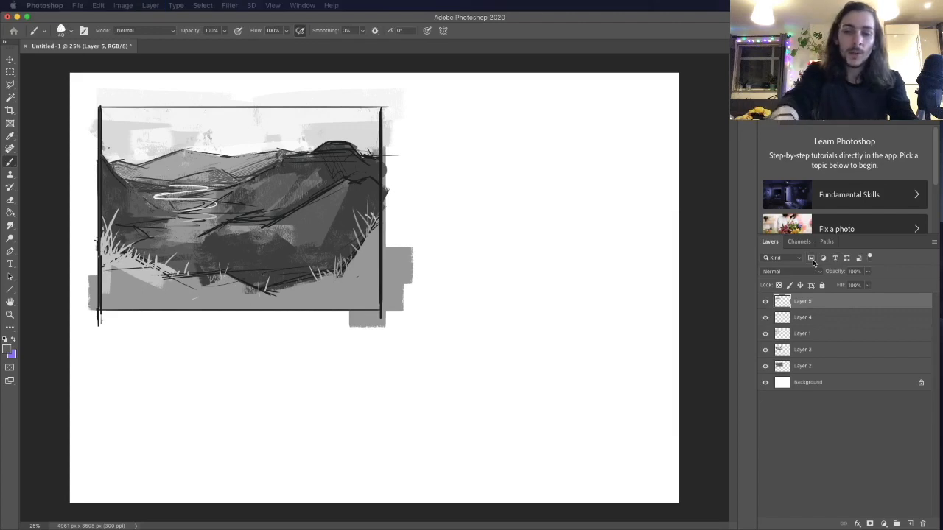
key("super+shift+alt+n")
left_click(6, 350)
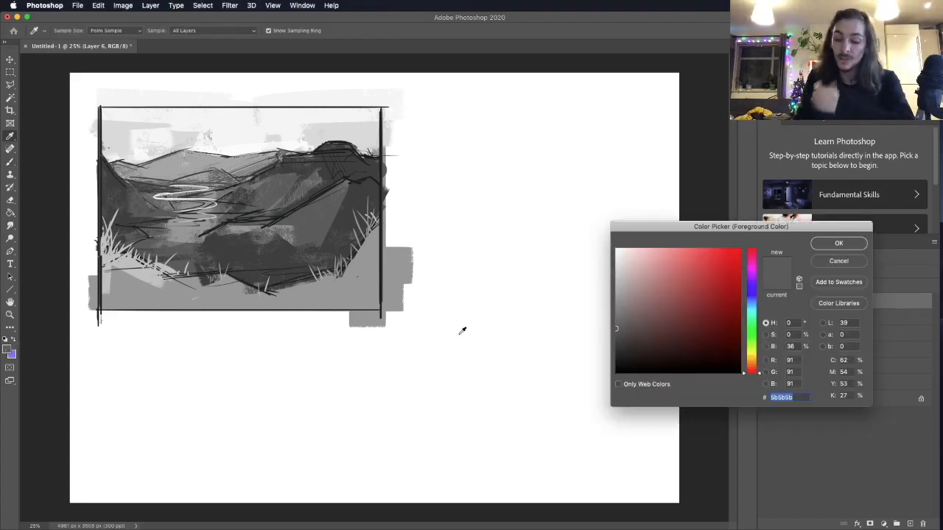
left_click_drag(752, 360, 753, 364)
left_click(700, 254)
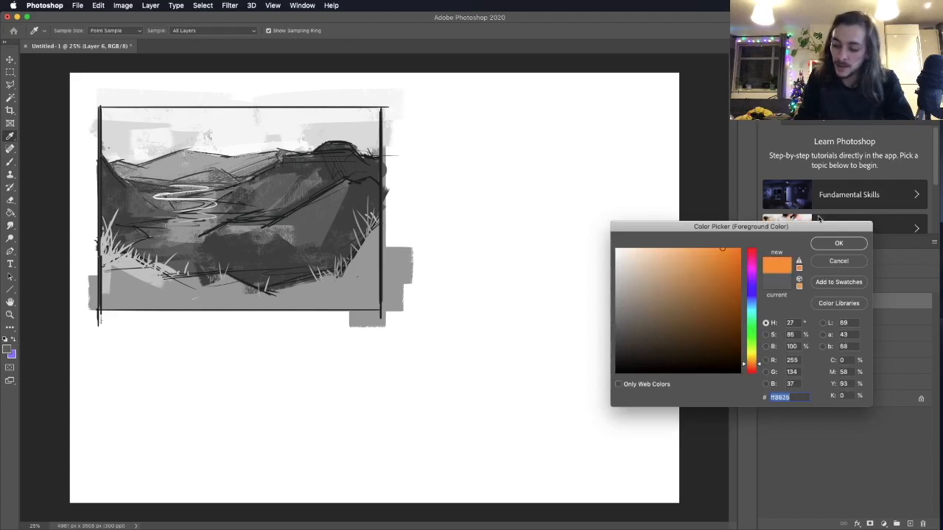
left_click(846, 243)
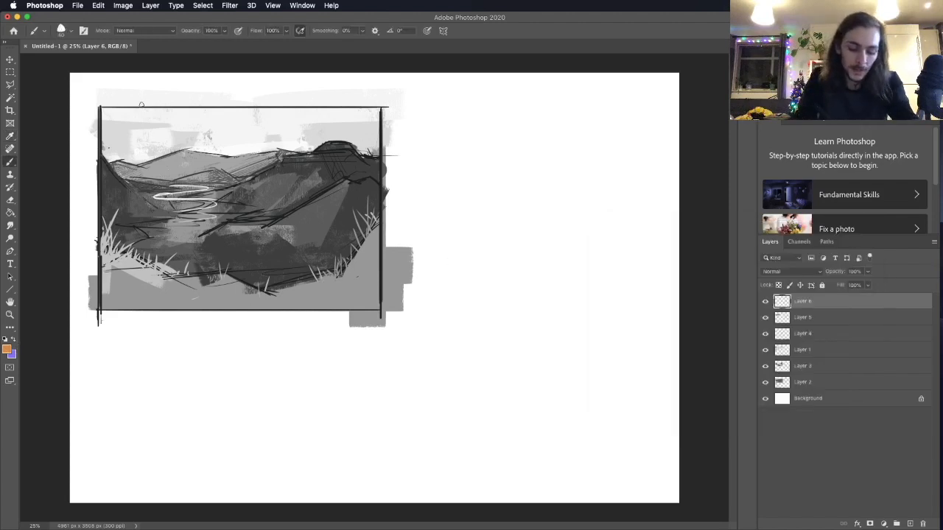
left_click_drag(306, 118, 308, 184)
key("super+z")
key("super+z")
left_click_drag(286, 126, 280, 229)
key("super+z")
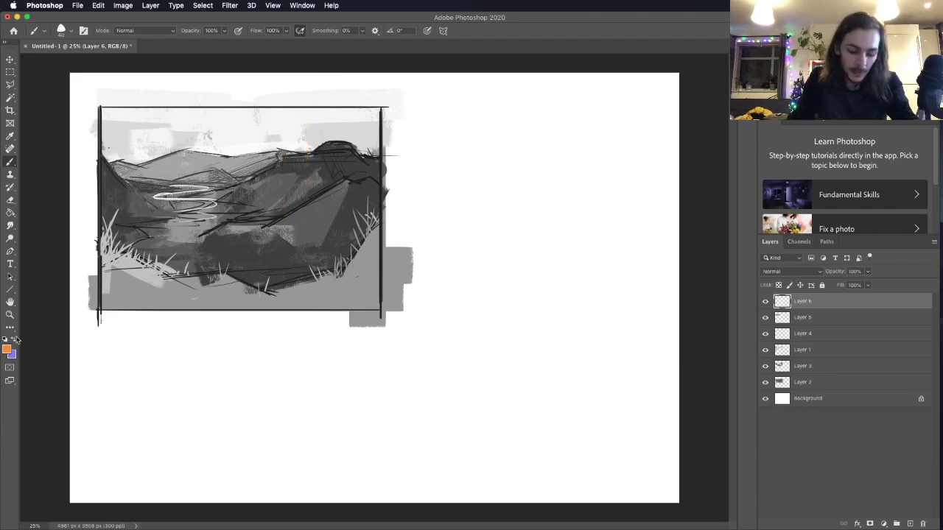
key("super+z")
left_click_drag(302, 129, 320, 190)
key("super+z")
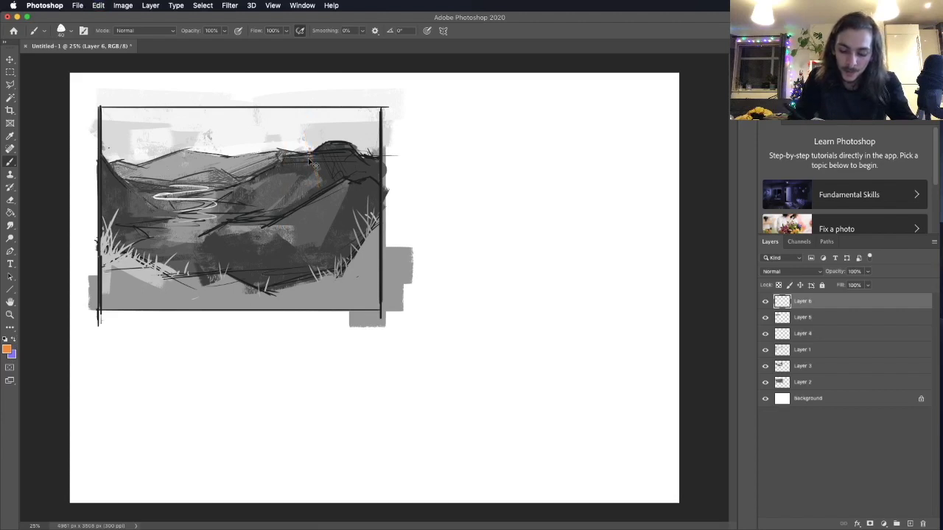
left_click_drag(292, 120, 225, 140)
key("super+z")
key("super+z")
Swap the foreground and background colours and sample the foreground colour from the right mountain's dark grey
left_click(14, 339)
left_click(6, 349)
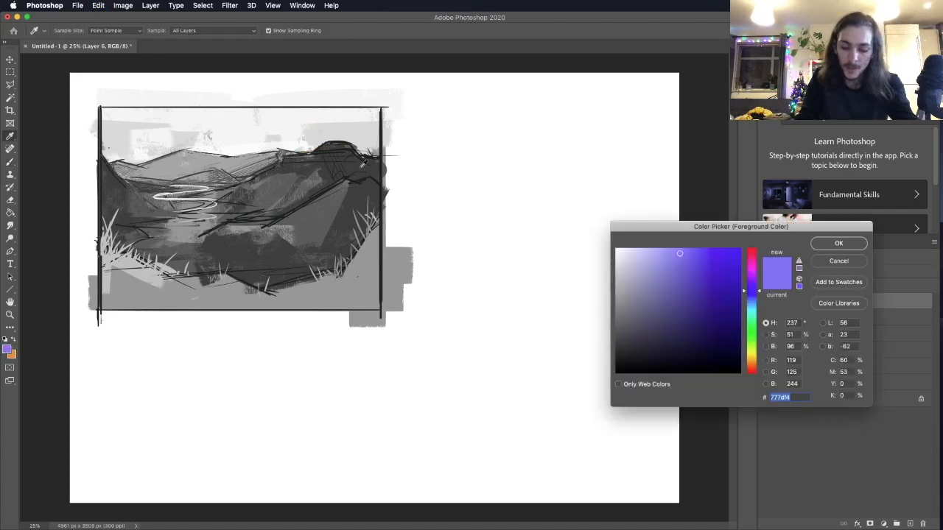
left_click(333, 189)
left_click(831, 246)
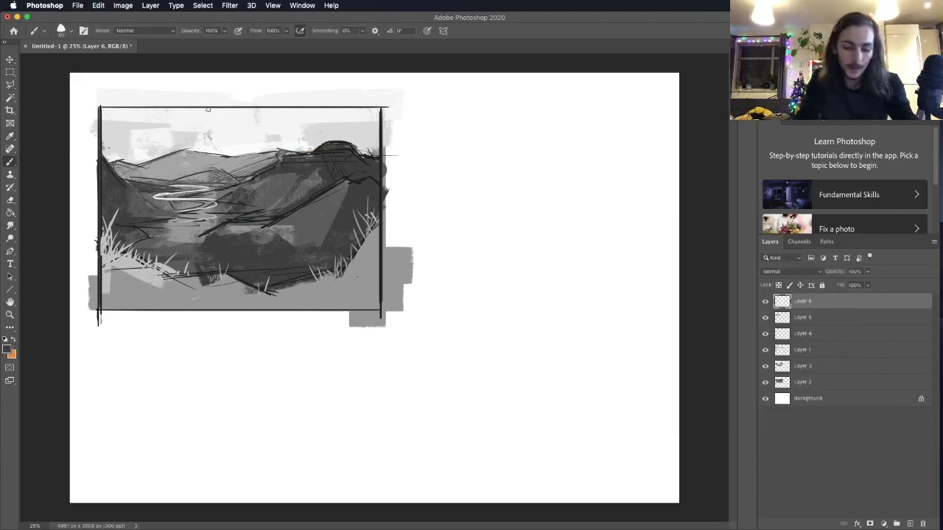
Toggle the visibility of the individual layers to check what each one contains
left_click(765, 303)
left_click(765, 303)
left_click(766, 304)
left_click(765, 302)
left_click(766, 318)
left_click(766, 318)
left_click(765, 318)
left_click(765, 318)
left_click(765, 334)
left_click(765, 334)
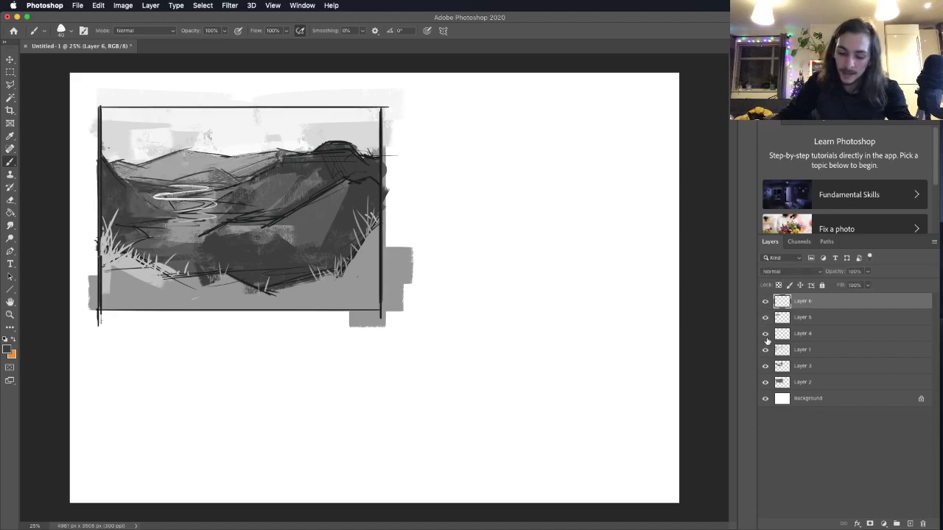
left_click(766, 372)
left_click(766, 372)
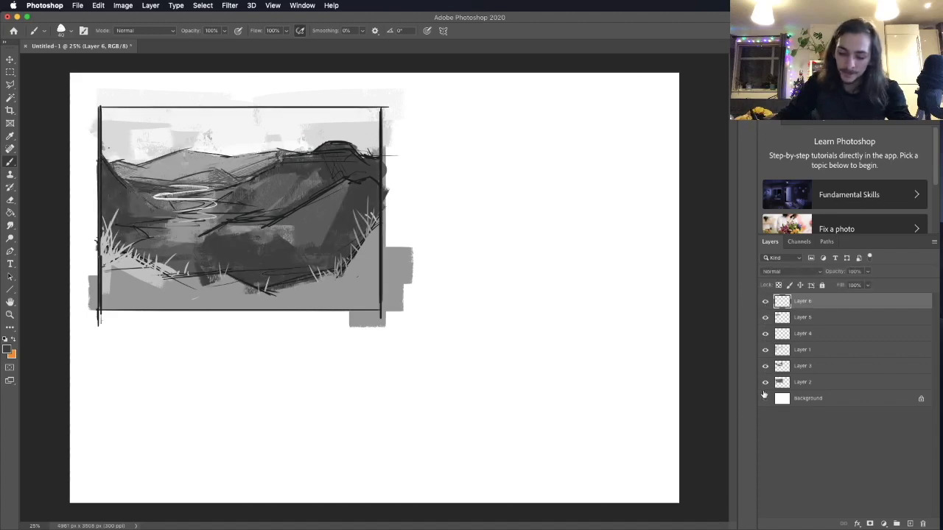
left_click_drag(300, 127, 310, 187)
key("super+z")
left_click_drag(300, 127, 309, 196)
left_click(765, 301)
left_click(765, 302)
left_click(765, 302)
left_click(766, 301)
left_click_drag(299, 126, 336, 116)
key("super+z")
key("super+z")
left_click(179, 126)
key("Return")
Compare the landscape with Layer 6 and Layer 5 hidden and shown, leaving both visible
left_click(766, 302)
left_click(765, 302)
left_click(765, 317)
left_click(765, 317)
left_click(765, 317)
left_click(765, 317)
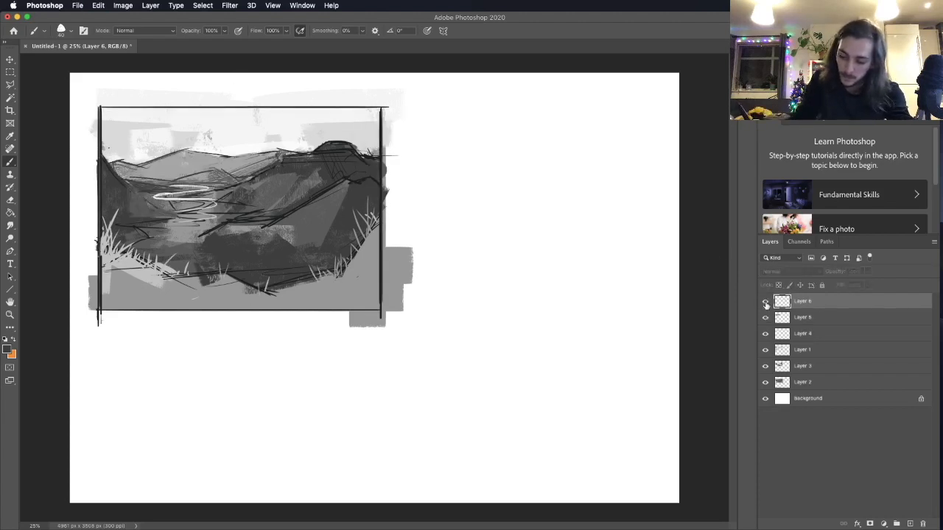
left_click(765, 302)
Outline a tall rectangular tower in front of the distant ridge on Layer 6 and fill it with dark grey
mouse_move(162, 129)
left_mouse_down()
mouse_move(162, 180)
mouse_move(198, 129)
mouse_move(189, 174)
mouse_move(172, 179)
left_mouse_up()
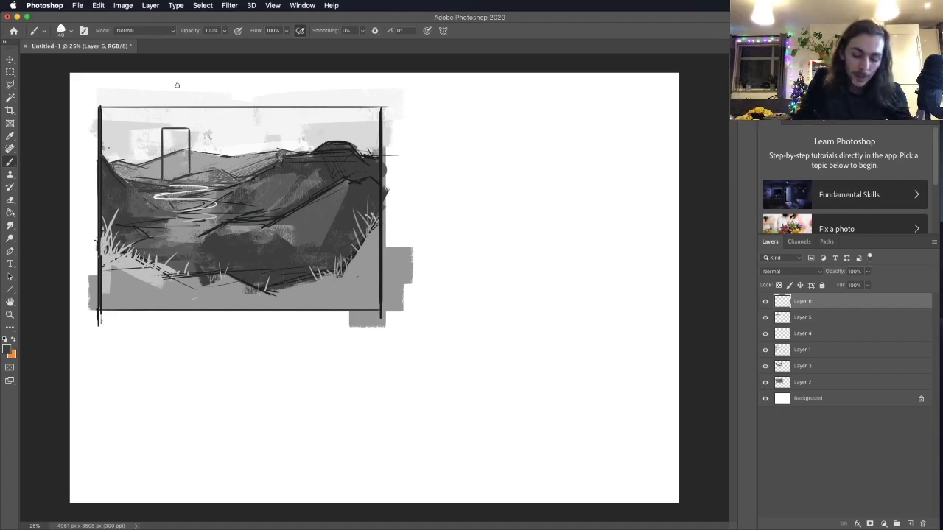
left_click(10, 73)
left_click(59, 86)
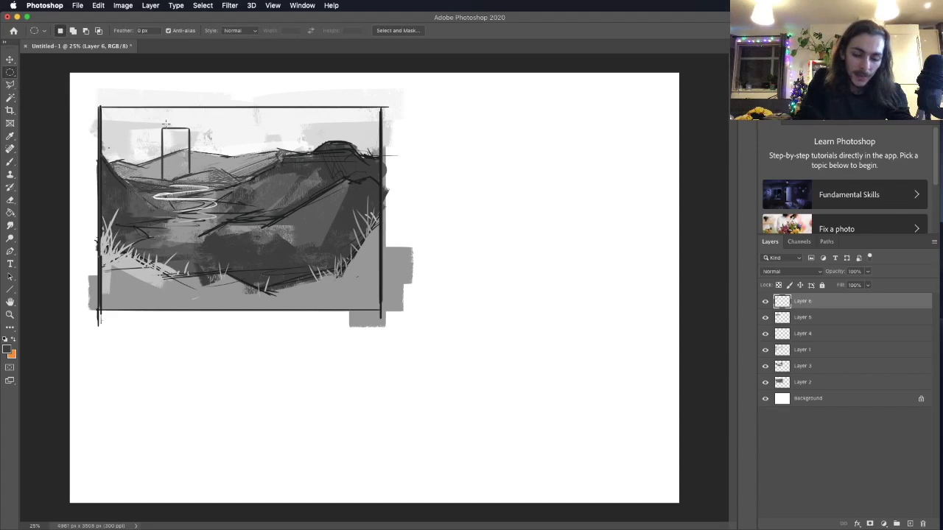
left_click(10, 212)
left_click(179, 152)
key("super+z")
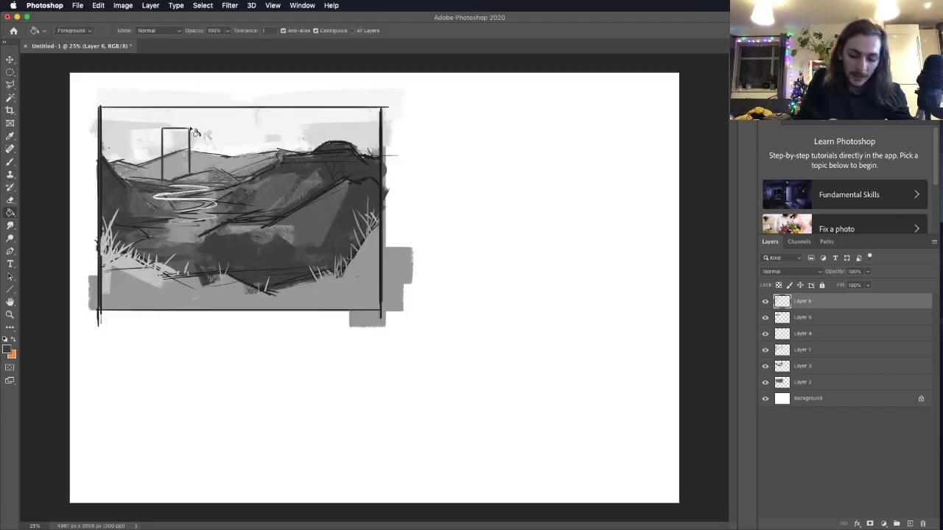
left_click(10, 161)
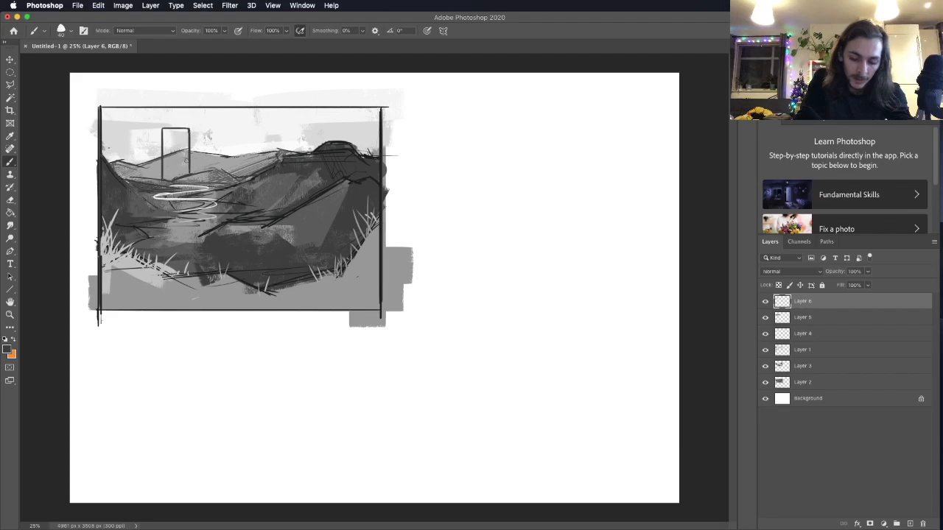
left_click_drag(164, 179, 182, 177)
left_click_drag(162, 129, 162, 171)
key("g")
left_click(184, 153)
Select a circle in the tower's upper part and paint it near-white
key("m")
left_click_drag(166, 135, 180, 149)
key("Return")
left_click(9, 161)
left_click(59, 30)
left_click(91, 311)
mouse_move(172, 143)
left_mouse_down()
mouse_move(247, 105)
mouse_move(177, 144)
left_mouse_up()
Switch to a small sketching brush and draw a thin near-white vertical line from the circle to the tower's base
key("m")
key("b")
right_click(93, 65)
left_click(88, 193)
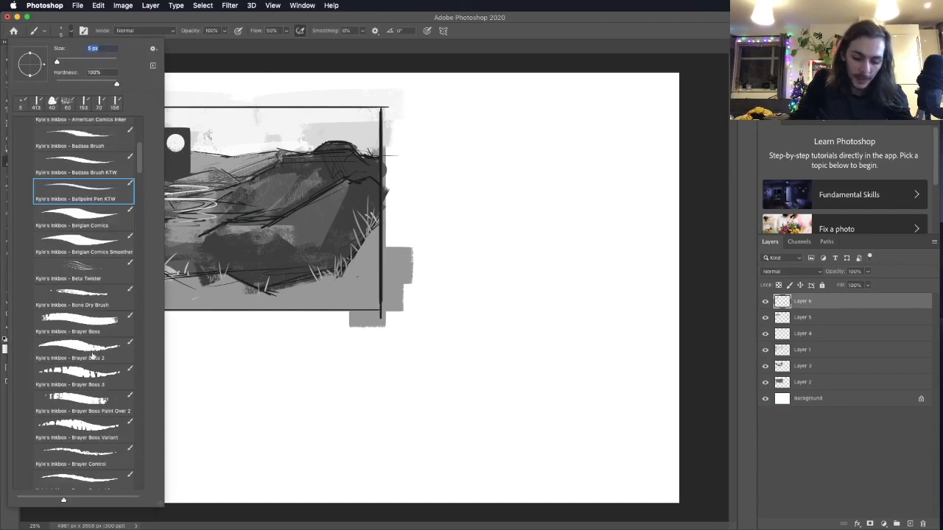
left_click(81, 321)
left_click(88, 218)
key("Return")
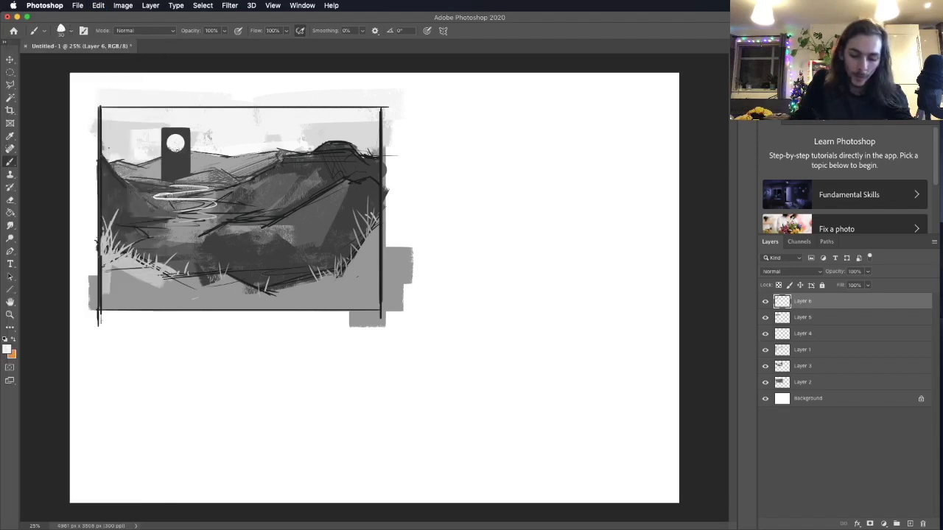
left_click_drag(175, 147, 175, 174)
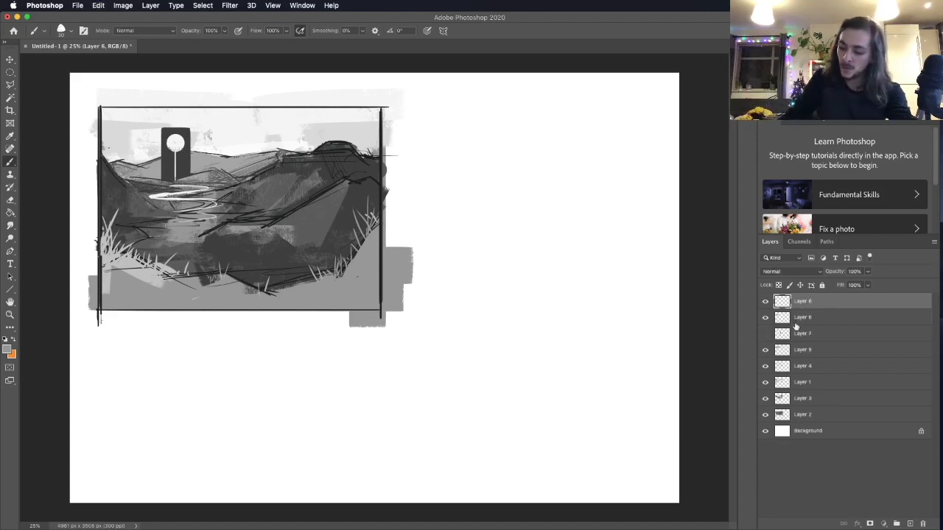
Select Layer 6 through Layer 2 and move the landscape, scaled down, to the canvas's lower-right corner
left_click(798, 322)
left_click(799, 416, "shift")
key("v")
left_click_drag(274, 245, 547, 396)
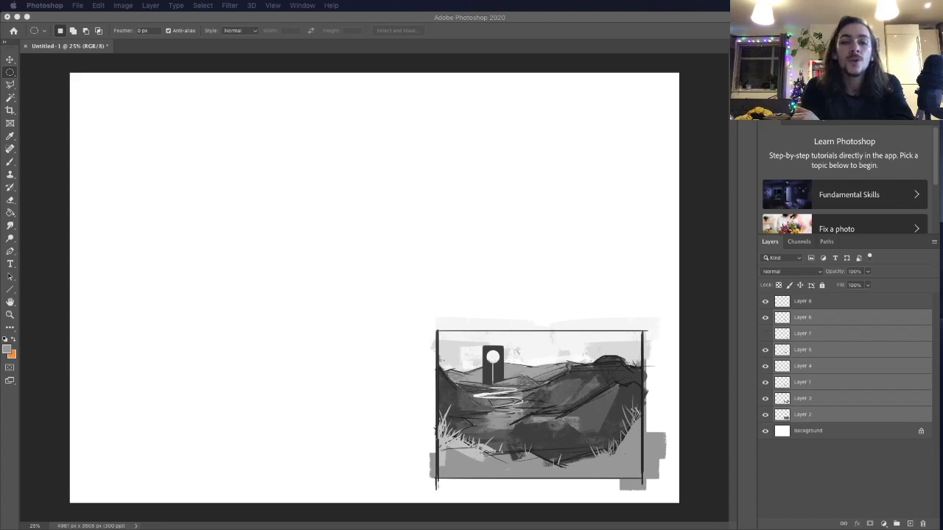
Draw a tall portrait frame and block in the reference photo's steep slope in grey #979797 with the 413 px brush
left_click(10, 161)
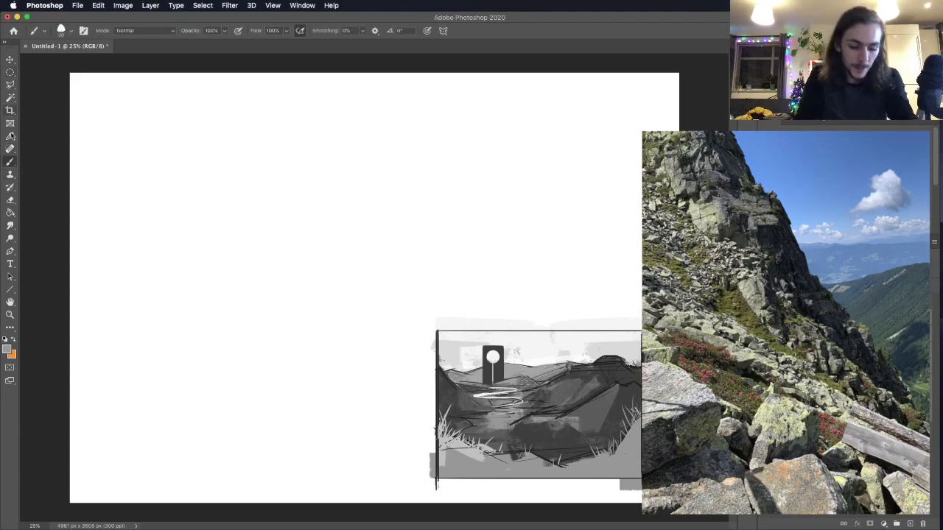
left_click(869, 282)
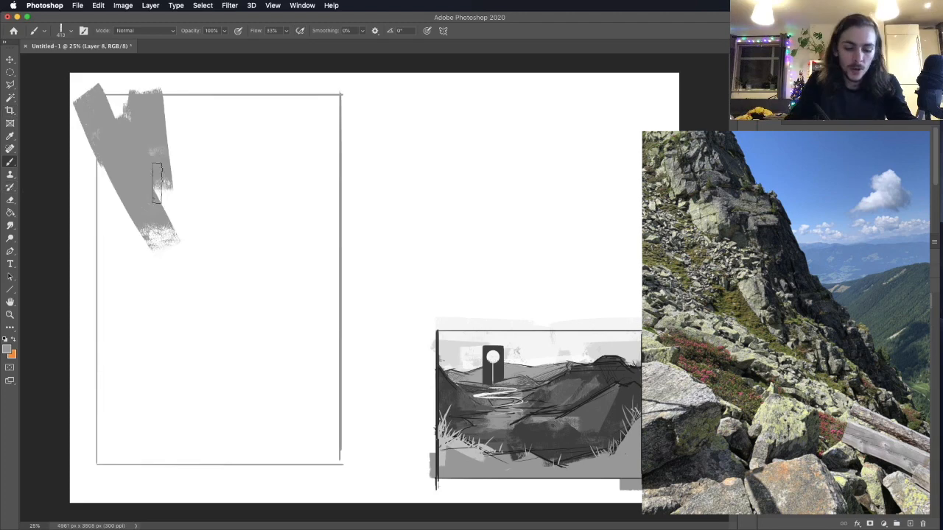
mouse_move(146, 100)
left_mouse_down()
mouse_move(141, 159)
mouse_move(122, 117)
mouse_move(96, 101)
mouse_move(145, 115)
mouse_move(163, 205)
mouse_move(157, 182)
mouse_move(148, 195)
mouse_move(177, 187)
mouse_move(180, 204)
mouse_move(168, 203)
mouse_move(210, 206)
mouse_move(199, 212)
mouse_move(219, 240)
mouse_move(210, 245)
mouse_move(261, 402)
mouse_move(222, 268)
mouse_move(257, 400)
mouse_move(248, 387)
mouse_move(201, 231)
mouse_move(226, 300)
mouse_move(244, 316)
mouse_move(258, 398)
mouse_move(268, 400)
mouse_move(241, 345)
mouse_move(274, 371)
mouse_move(299, 427)
left_mouse_up()
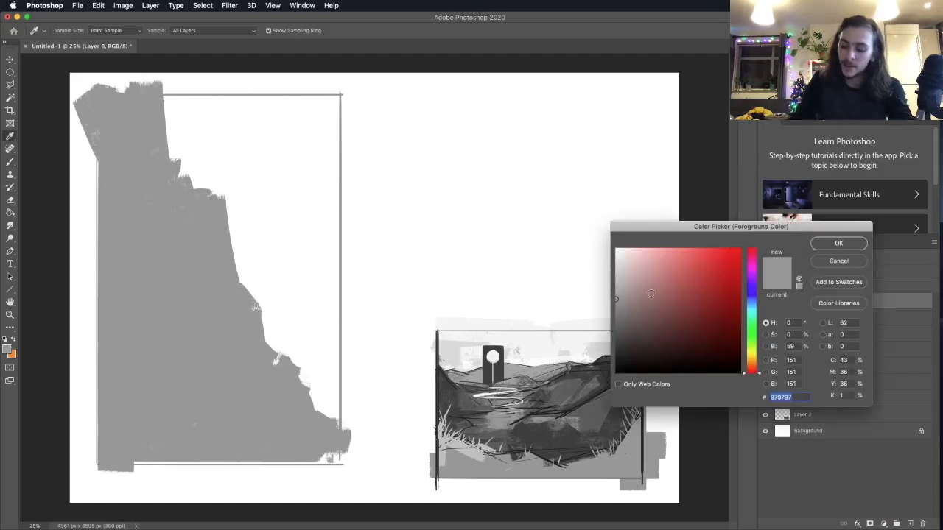
Choose a darker grey and shade a broad band along the slope's descending right edge
left_click(655, 299)
key("Return")
key("b")
left_click_drag(219, 277, 224, 226)
left_click(779, 286)
mouse_move(215, 295)
left_mouse_down()
mouse_move(202, 211)
mouse_move(203, 308)
mouse_move(218, 324)
mouse_move(253, 296)
mouse_move(246, 316)
mouse_move(257, 352)
mouse_move(251, 349)
mouse_move(281, 360)
mouse_move(275, 384)
mouse_move(254, 324)
mouse_move(286, 379)
mouse_move(333, 405)
mouse_move(330, 415)
mouse_move(308, 407)
mouse_move(279, 379)
mouse_move(302, 420)
mouse_move(289, 414)
mouse_move(338, 434)
left_mouse_up()
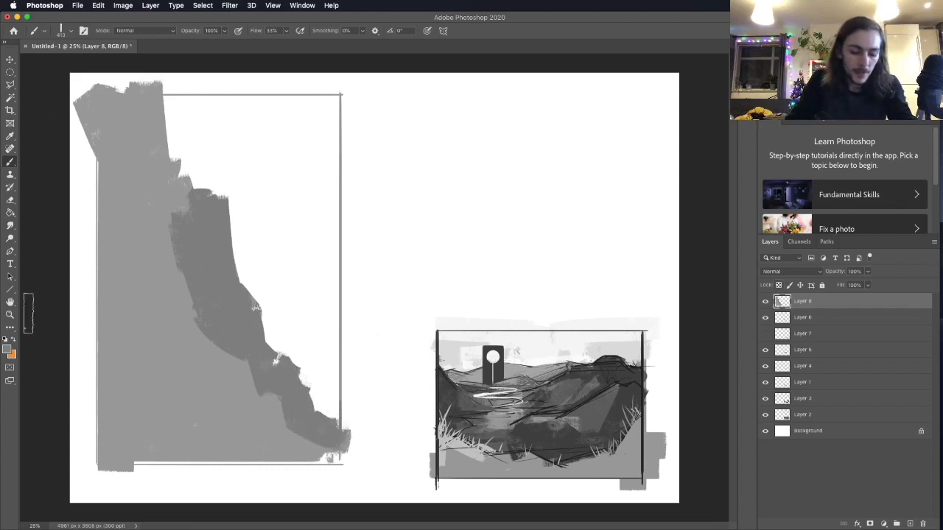
Switch to the 40 px Belgian Comics Smoother brush and outline the cliff's upper edge and the frame's top and left borders
left_click(63, 31)
double_click(93, 229)
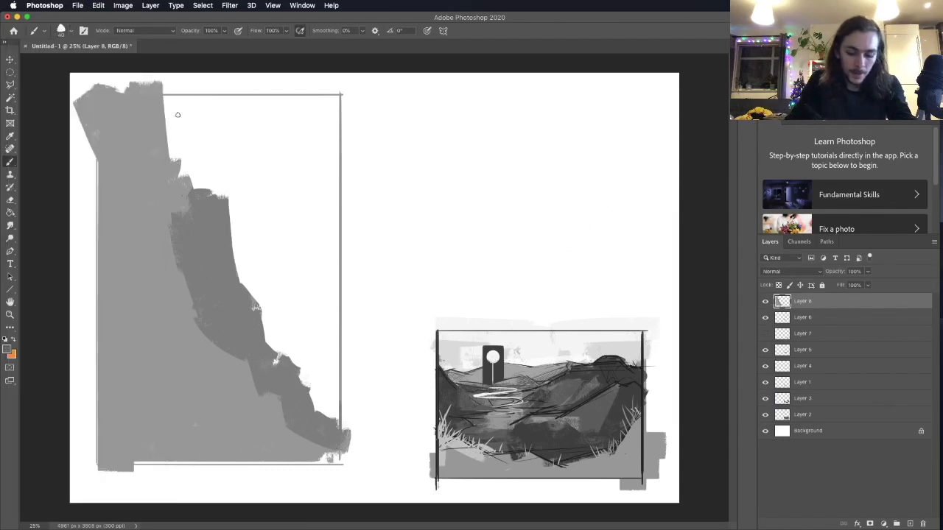
left_click_drag(165, 96, 170, 156)
left_click_drag(106, 95, 233, 95)
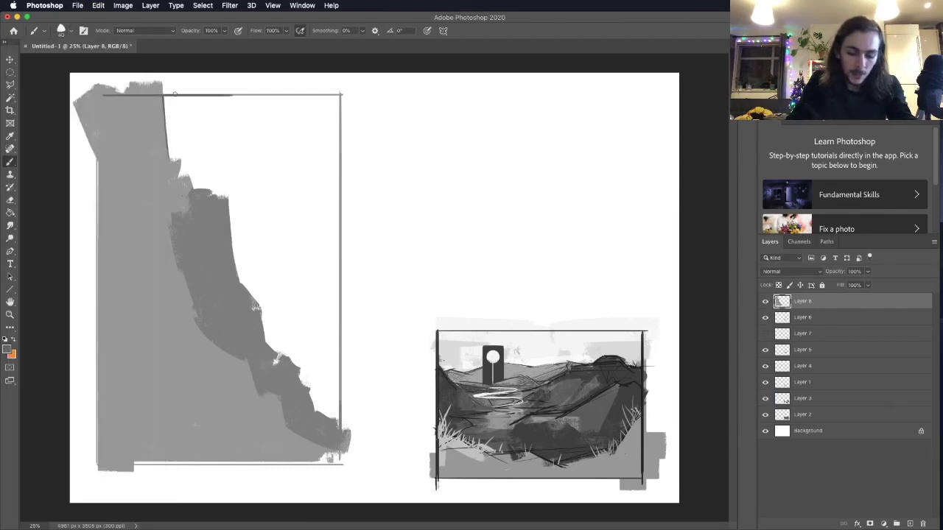
left_click_drag(100, 97, 96, 271)
left_click_drag(97, 95, 98, 178)
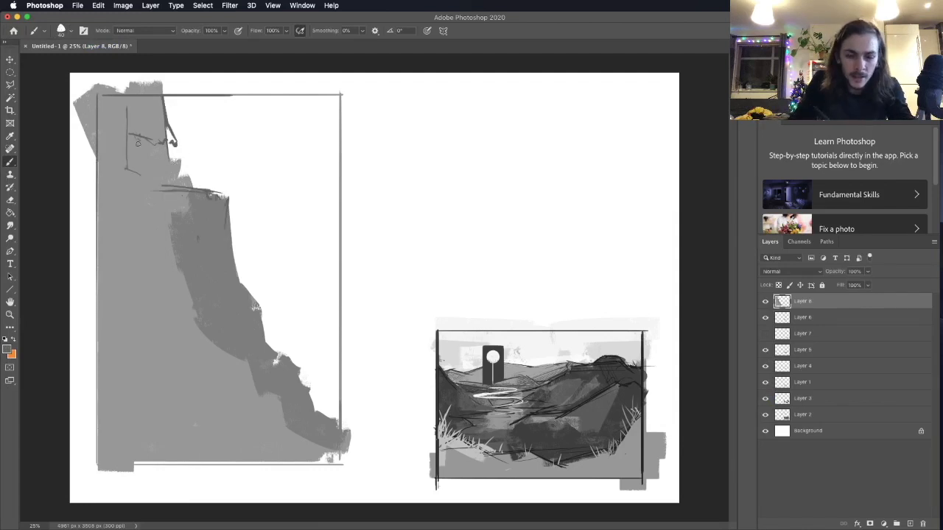
Sketch the uppermost rock's angled facets and jagged edge down to the flat ledge
left_click_drag(131, 103, 152, 177)
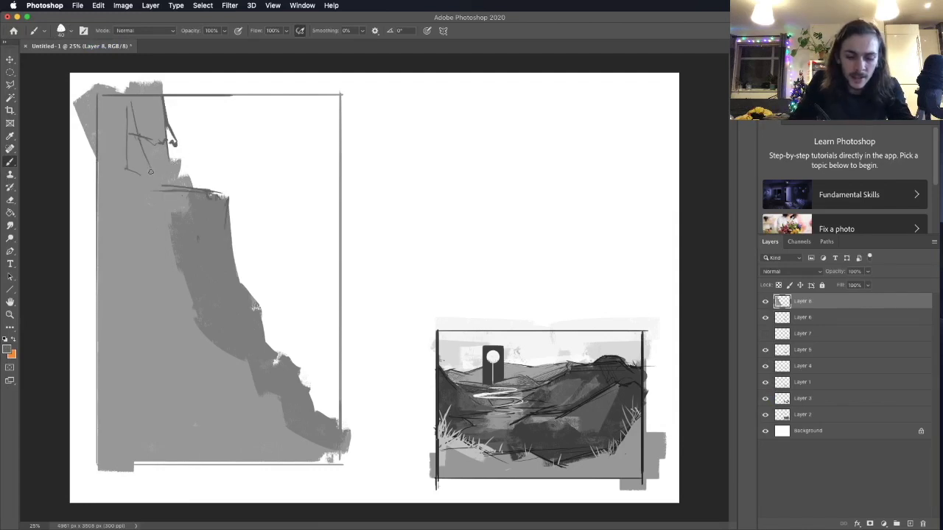
mouse_move(131, 107)
left_mouse_down()
mouse_move(153, 181)
mouse_move(187, 189)
left_mouse_up()
left_click_drag(171, 134, 191, 183)
mouse_move(151, 161)
left_mouse_down()
mouse_move(172, 182)
mouse_move(193, 183)
left_mouse_up()
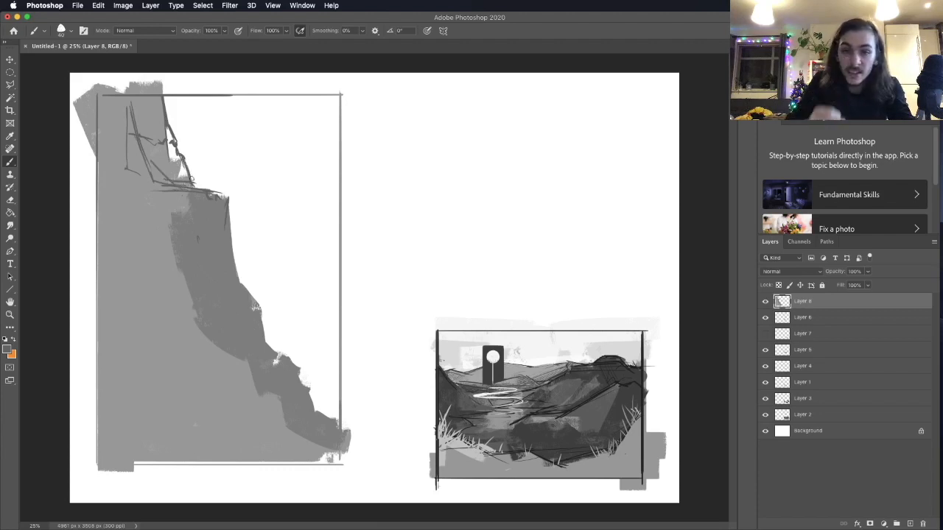
left_click_drag(191, 184, 207, 191)
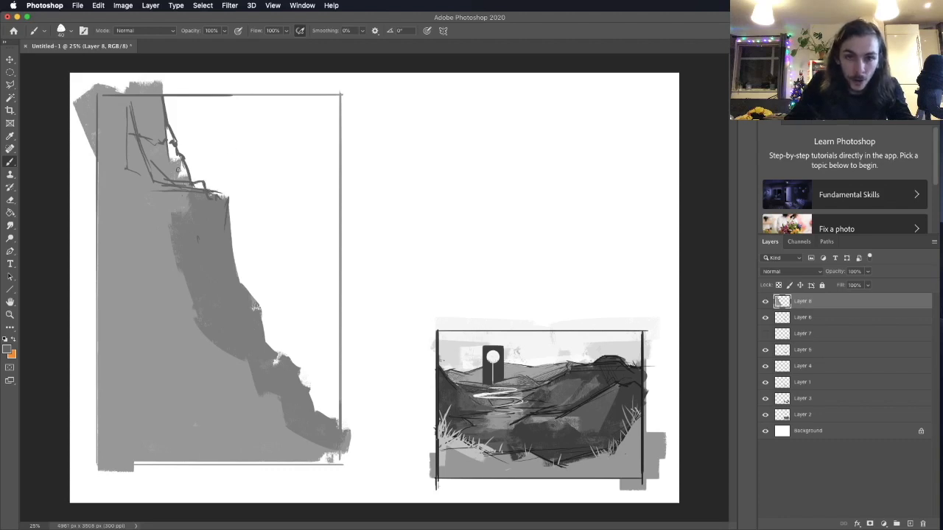
Sketch the ledge block and the rock planes beneath it down the middle of the shaded cliff band
mouse_move(207, 194)
left_mouse_down()
mouse_move(136, 193)
mouse_move(154, 199)
mouse_move(160, 212)
mouse_move(223, 213)
left_mouse_up()
mouse_move(164, 217)
left_mouse_down()
mouse_move(214, 219)
mouse_move(182, 229)
mouse_move(186, 241)
mouse_move(232, 242)
left_mouse_up()
mouse_move(216, 211)
left_mouse_down()
mouse_move(217, 236)
mouse_move(224, 192)
mouse_move(230, 212)
mouse_move(219, 213)
mouse_move(232, 240)
mouse_move(212, 267)
mouse_move(205, 207)
mouse_move(206, 246)
left_mouse_up()
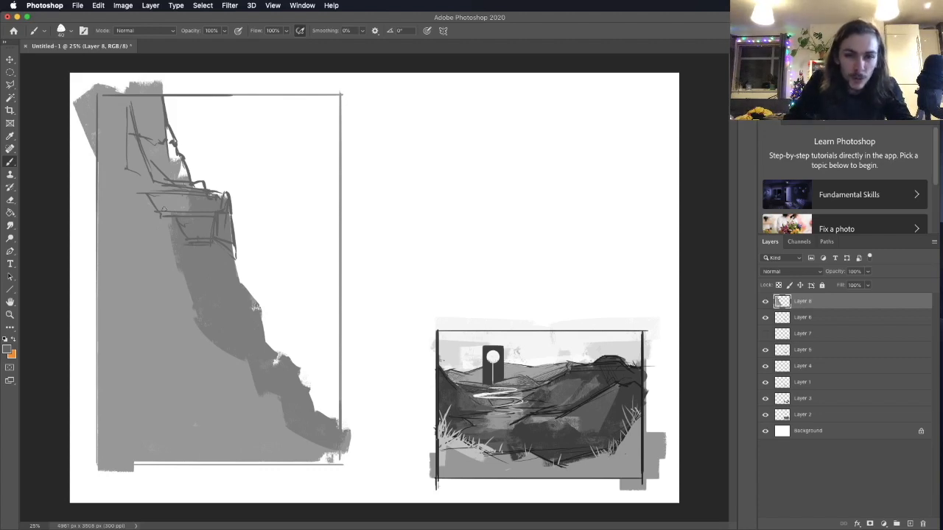
mouse_move(188, 252)
left_mouse_down()
mouse_move(190, 294)
mouse_move(218, 331)
left_mouse_up()
mouse_move(233, 252)
left_mouse_down()
mouse_move(263, 339)
mouse_move(252, 337)
mouse_move(268, 347)
mouse_move(241, 351)
mouse_move(279, 358)
mouse_move(261, 366)
mouse_move(272, 370)
left_mouse_up()
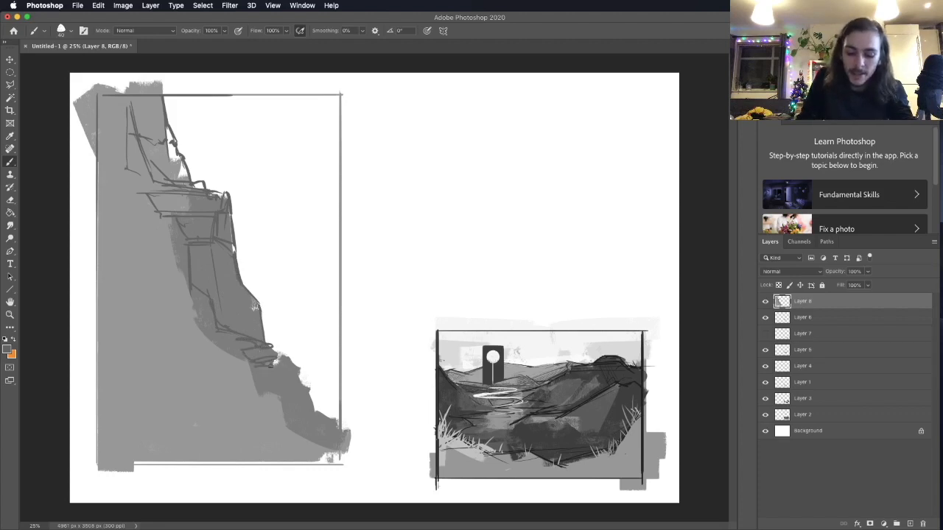
mouse_move(228, 336)
left_mouse_down()
mouse_move(221, 346)
mouse_move(249, 347)
mouse_move(241, 353)
left_mouse_up()
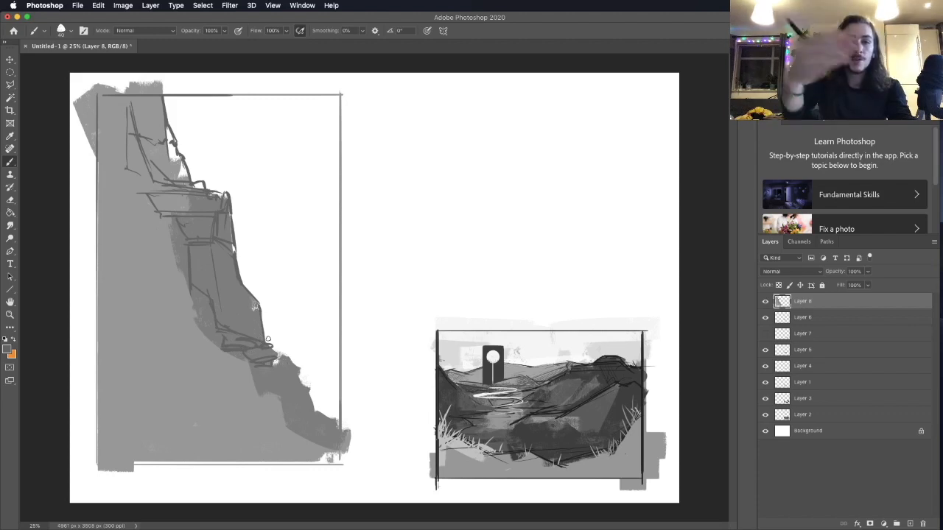
Switch to the 60 px textured brush with 75% flow and sketch the stepped rock blocks along the lower cliff edge
left_click(66, 30)
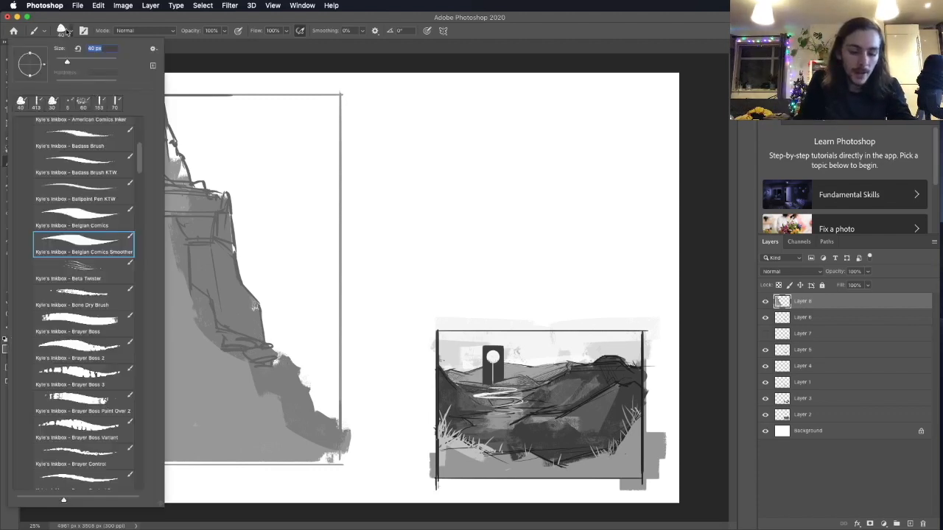
double_click(87, 293)
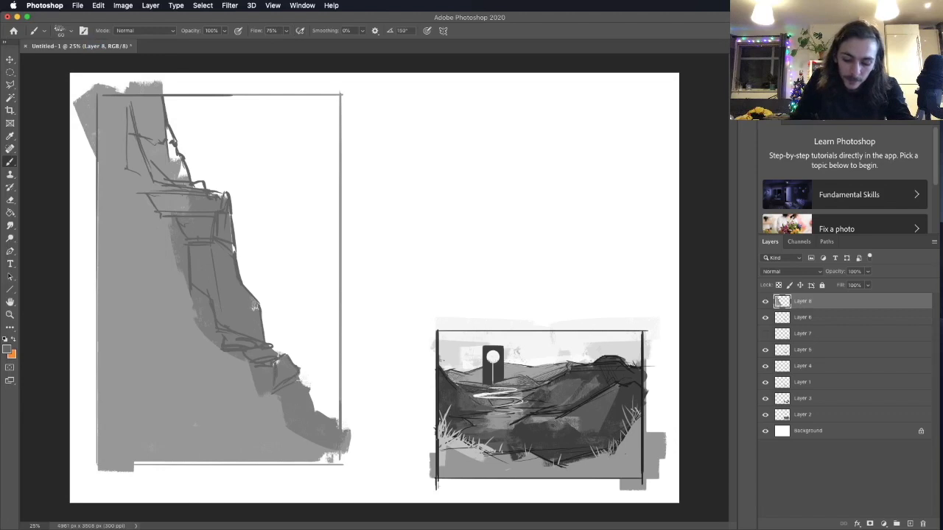
left_click_drag(312, 390, 271, 397)
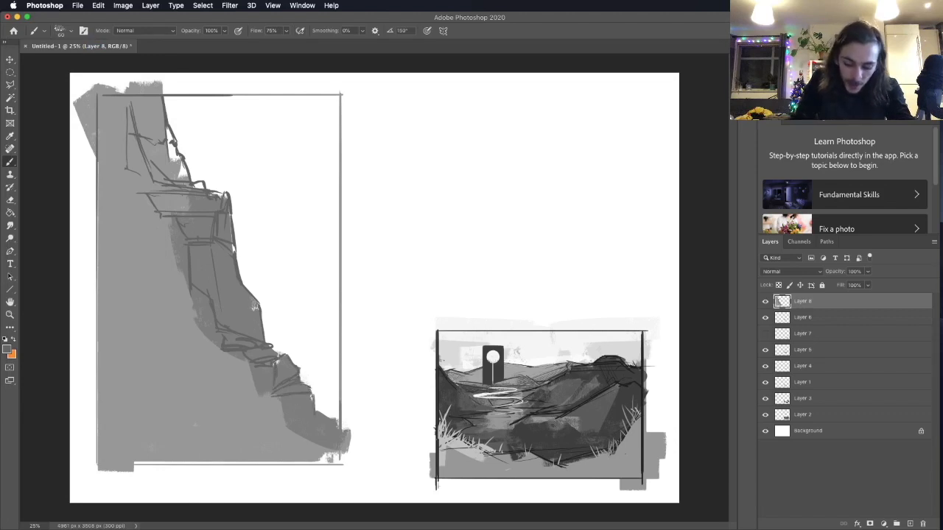
left_click_drag(315, 415, 274, 430)
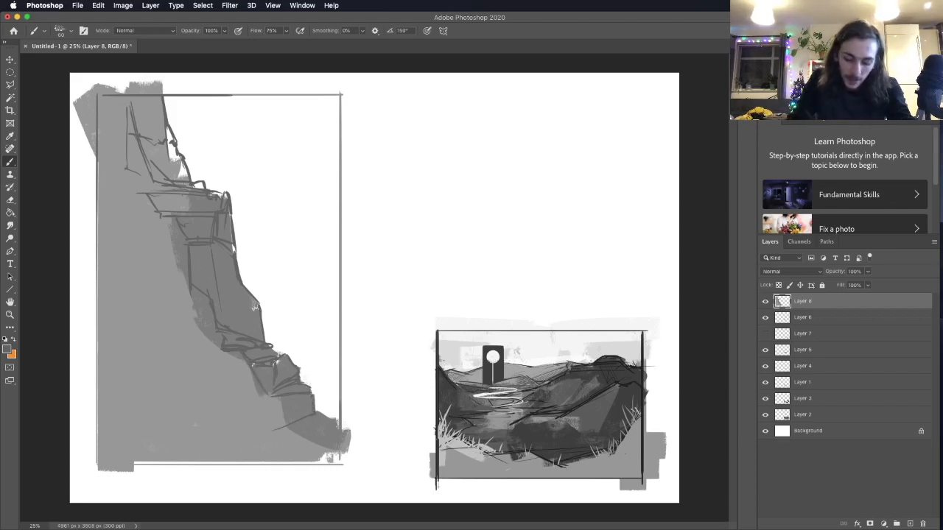
mouse_move(276, 363)
left_mouse_down()
mouse_move(262, 390)
mouse_move(274, 368)
left_mouse_up()
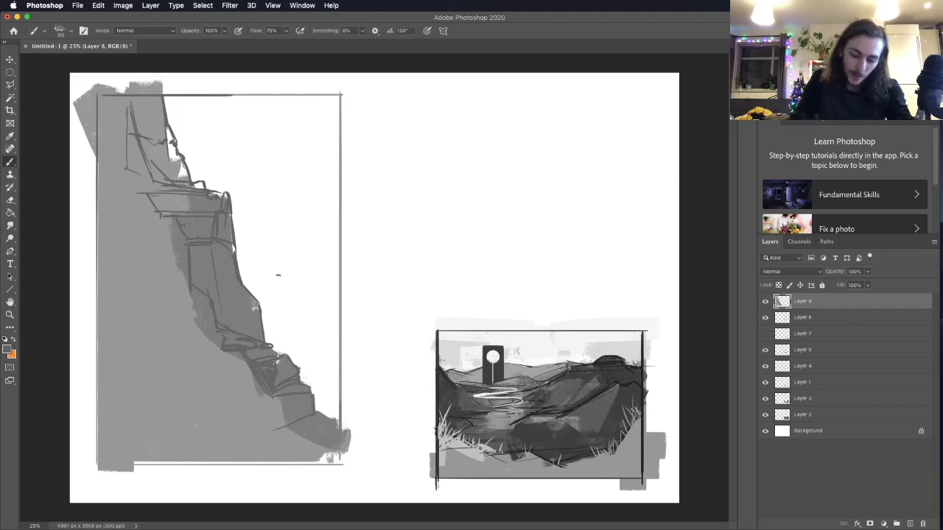
Sample the slope's light grey #979797 and hatch light and dark planes onto the rock blocks beneath the ledge and down the cliff
left_click(9, 349)
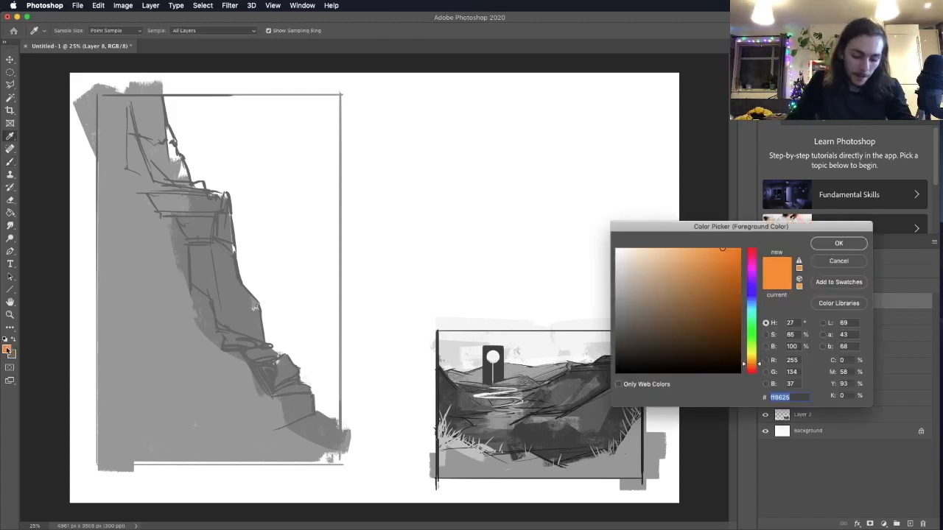
left_click(162, 146)
left_click(835, 244)
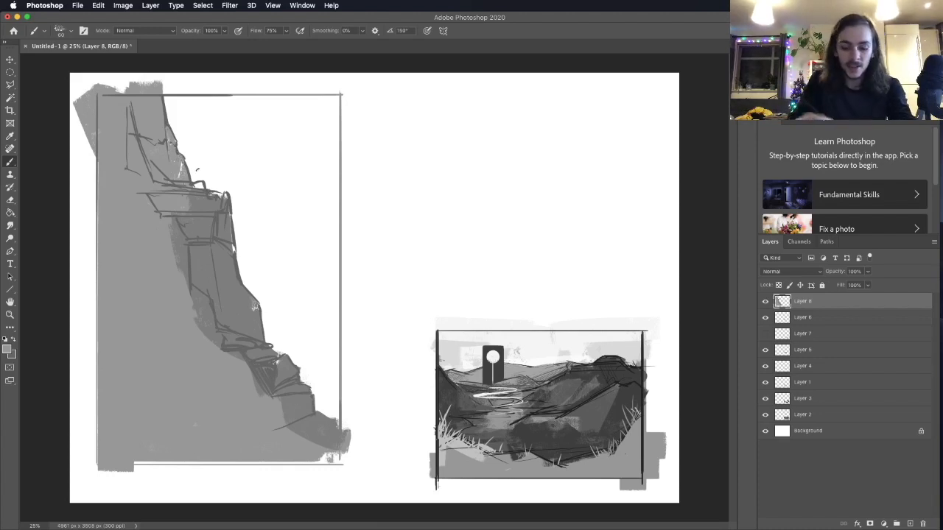
left_click_drag(195, 227, 208, 223)
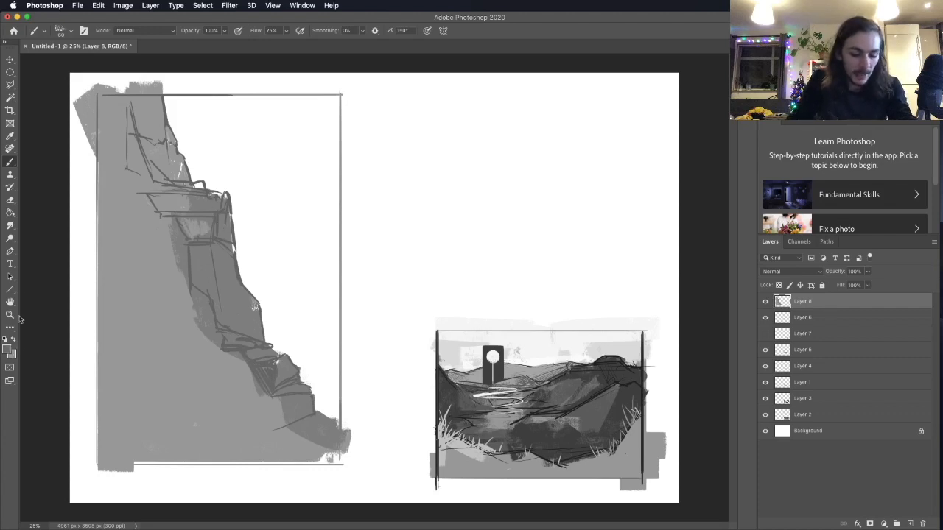
left_click_drag(224, 195, 228, 237)
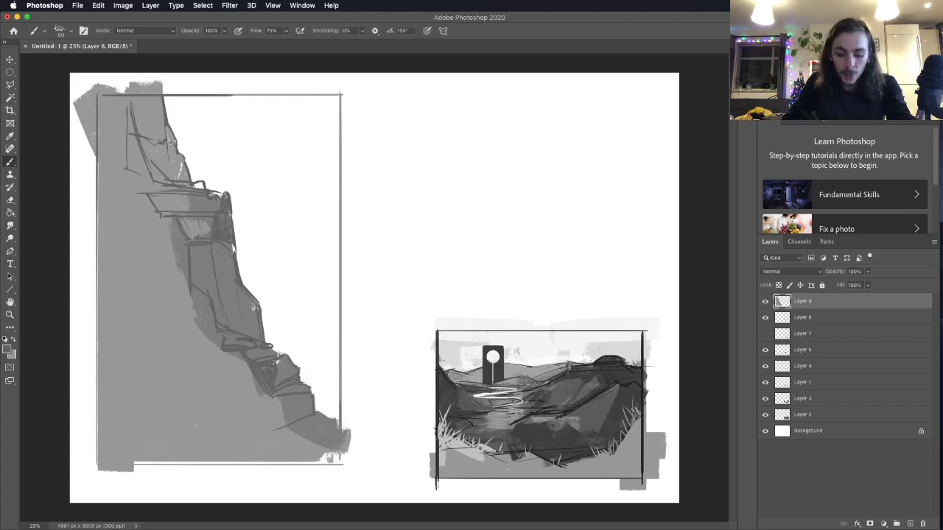
left_click_drag(234, 301, 234, 328)
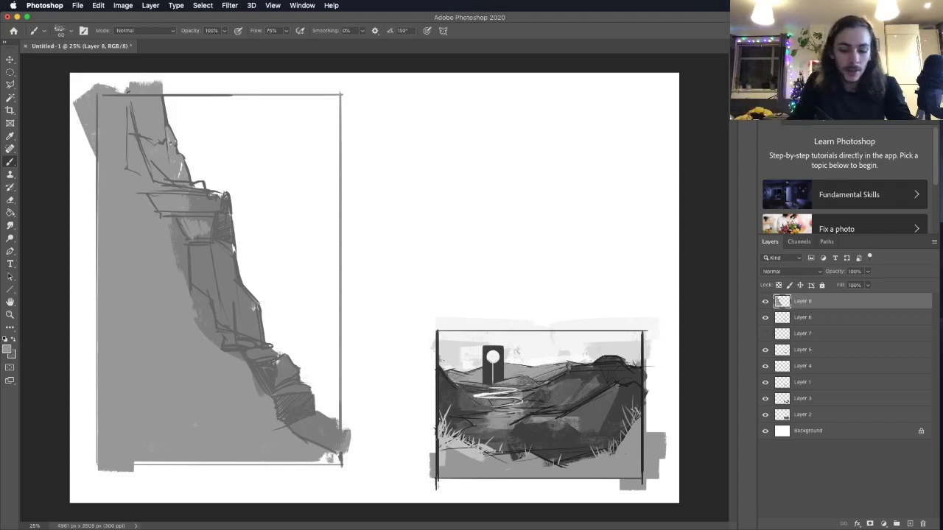
Choose a darker grey, enlarge the brush and draw long contour lines across the light slope from the frame's left edge
left_click(7, 350)
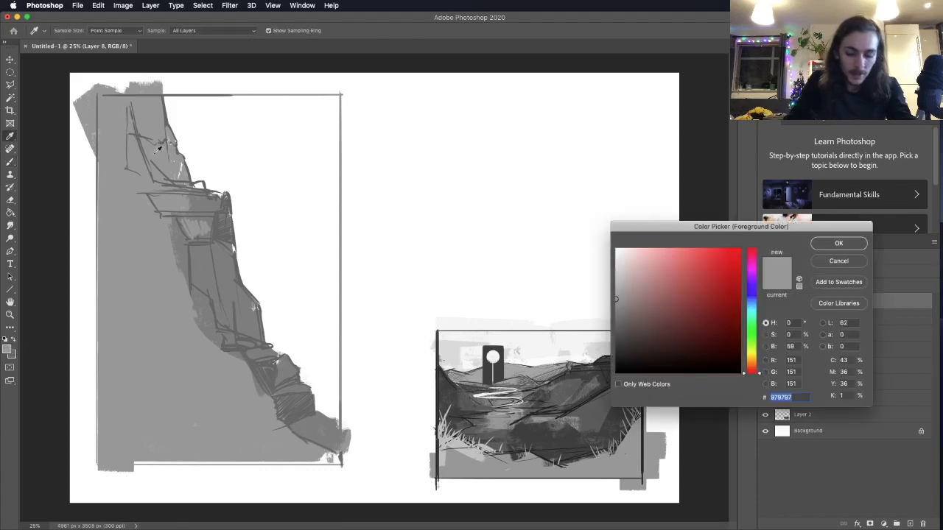
left_click_drag(614, 306, 614, 319)
left_click(821, 242)
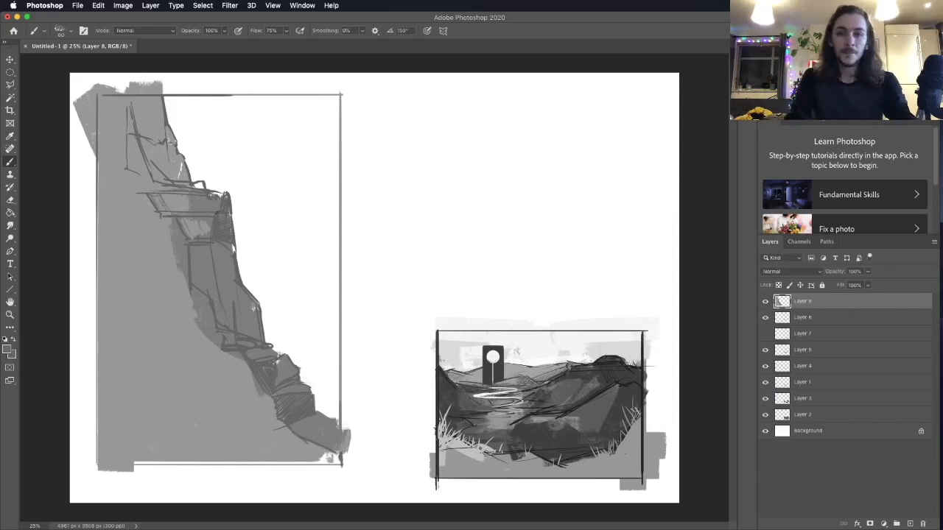
left_click(75, 34)
left_click(89, 60)
left_click(184, 217)
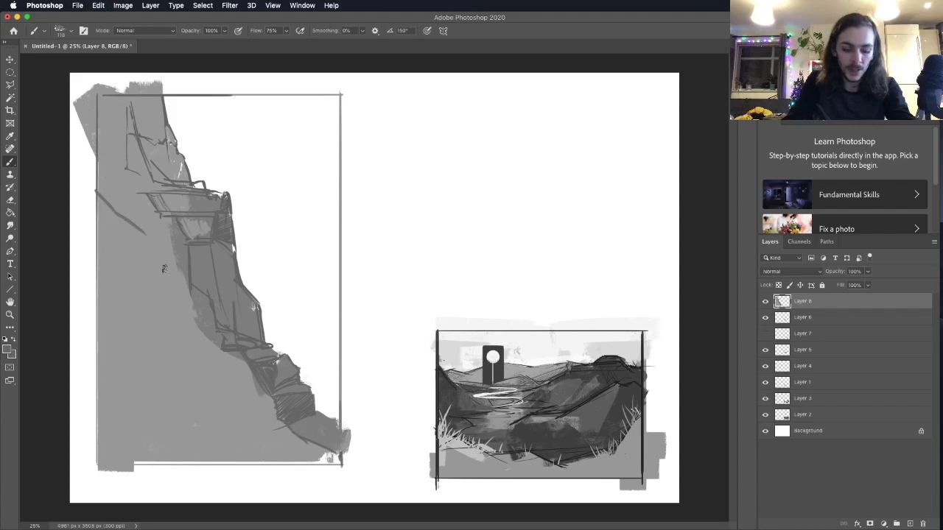
mouse_move(110, 202)
left_mouse_down()
mouse_move(179, 261)
mouse_move(162, 257)
mouse_move(151, 239)
mouse_move(191, 322)
left_mouse_up()
mouse_move(193, 361)
left_mouse_down()
mouse_move(156, 352)
mouse_move(99, 308)
left_mouse_up()
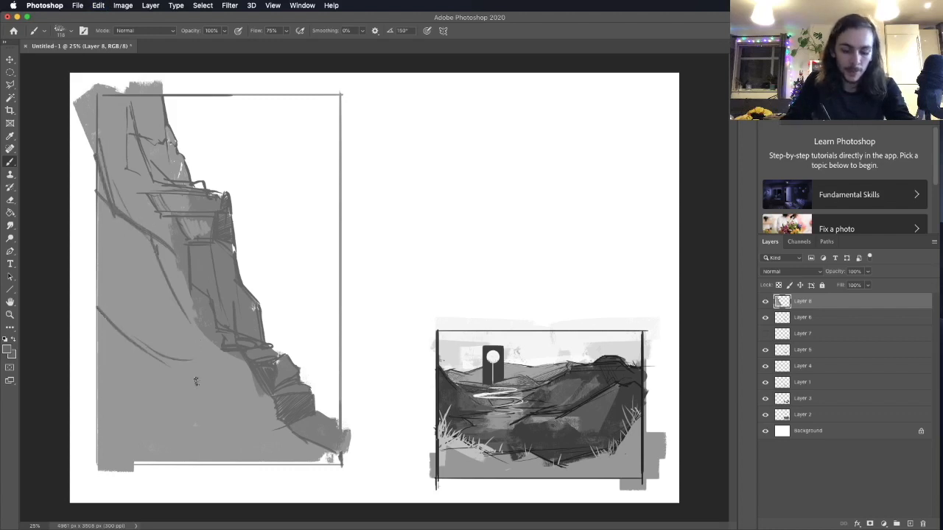
Draw overlapping diagonal lines along the inner edge of the shaded band down to the middle rocks
left_click_drag(136, 226, 220, 359)
left_click_drag(137, 237, 216, 353)
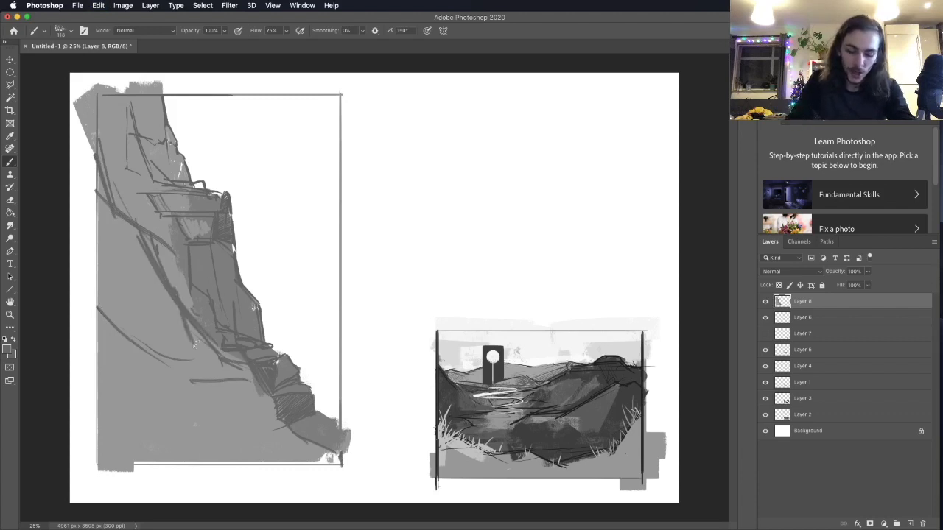
left_click_drag(171, 308, 215, 368)
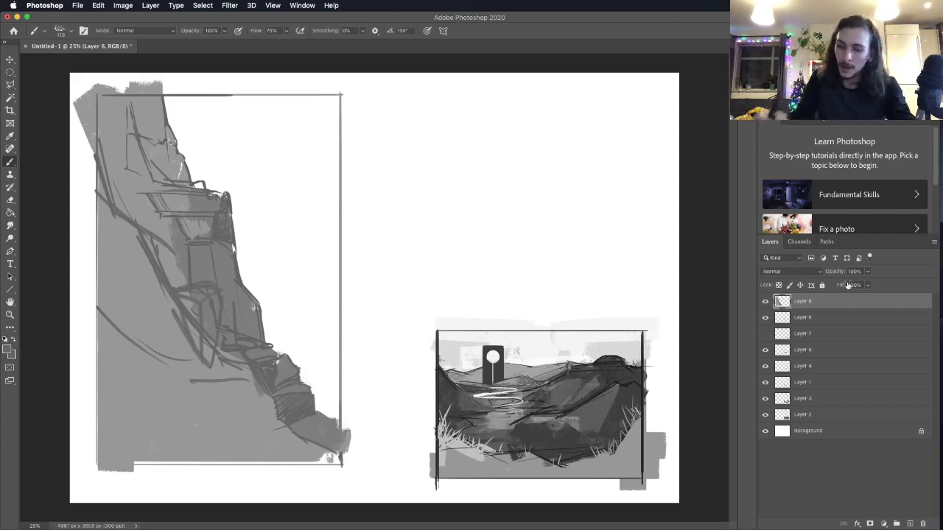
Add a new layer, fill a rectangle over the cliff sketch with light green, set the blend mode to Overlay and deselect
key("alt+shift+super+n")
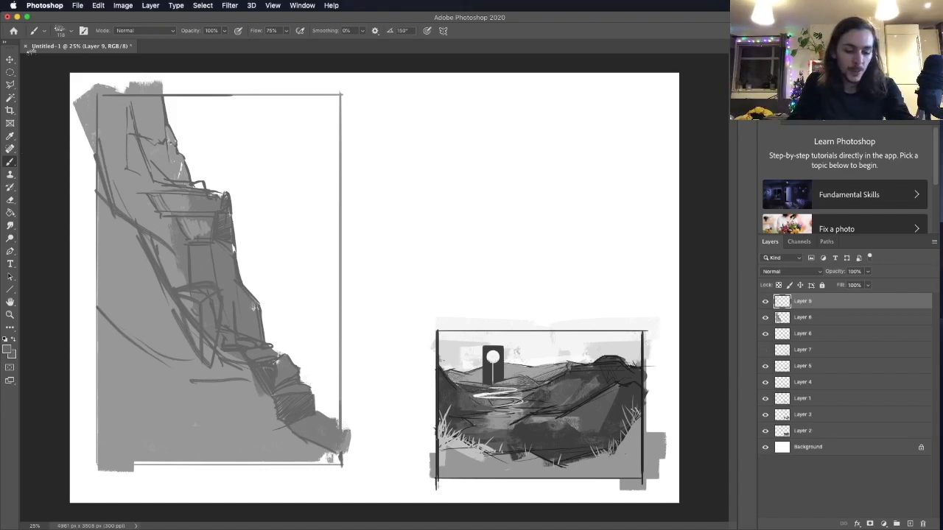
left_click(781, 258)
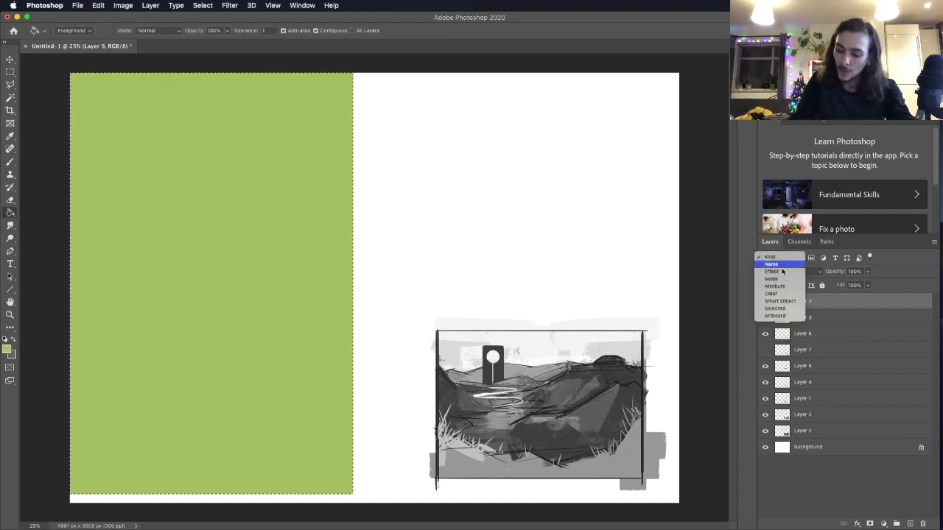
left_click(772, 265)
left_click(781, 257)
left_click(792, 249)
left_click(785, 271)
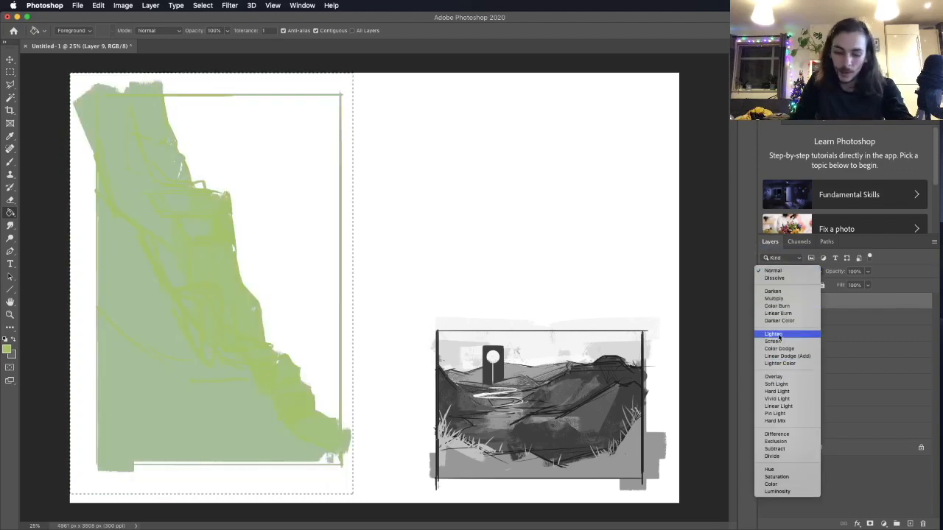
left_click(778, 377)
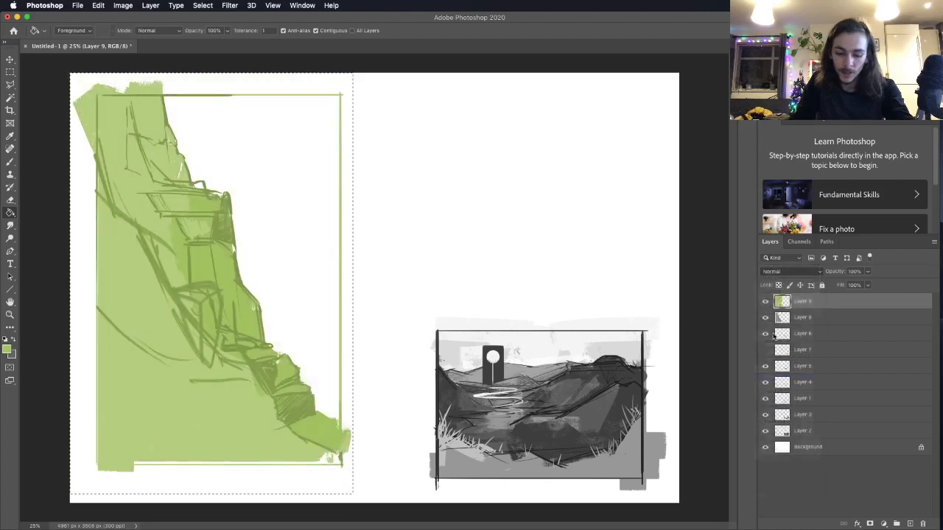
left_click(10, 72)
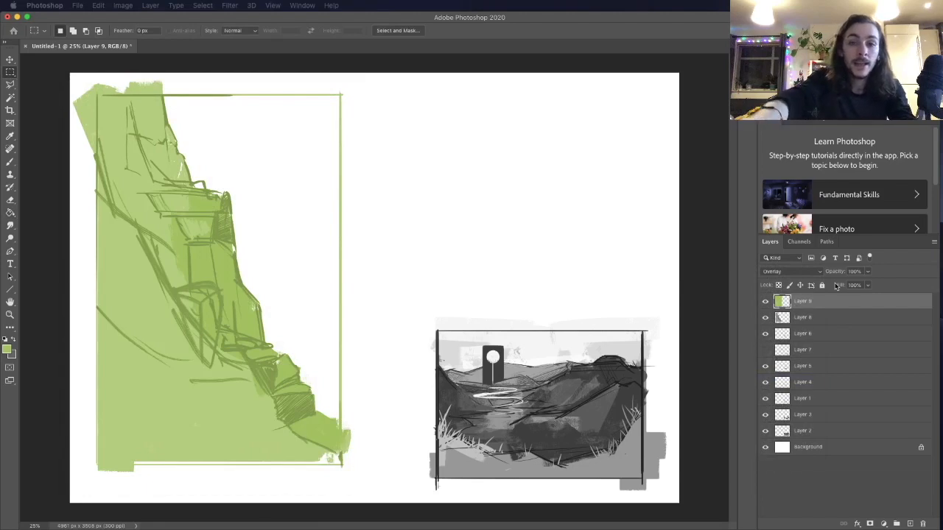
Add another new layer above the green overlay and choose a darker muted green as the foreground colour
key("super+alt+shift+n")
left_click(7, 350)
left_click_drag(647, 294, 657, 313)
left_click(839, 244)
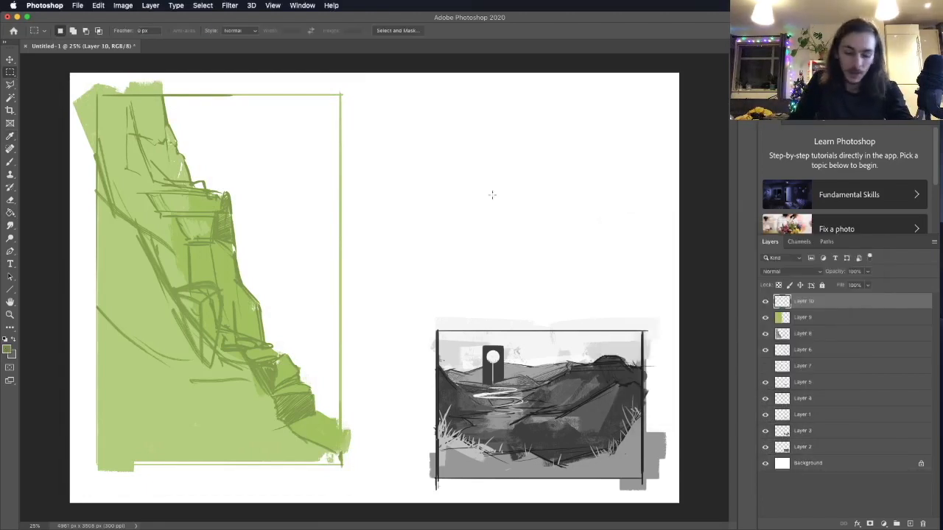
Set the two working colours to pale blue #8cbfc5 and a dark muted olive, with the olive in the foreground
left_click(6, 351)
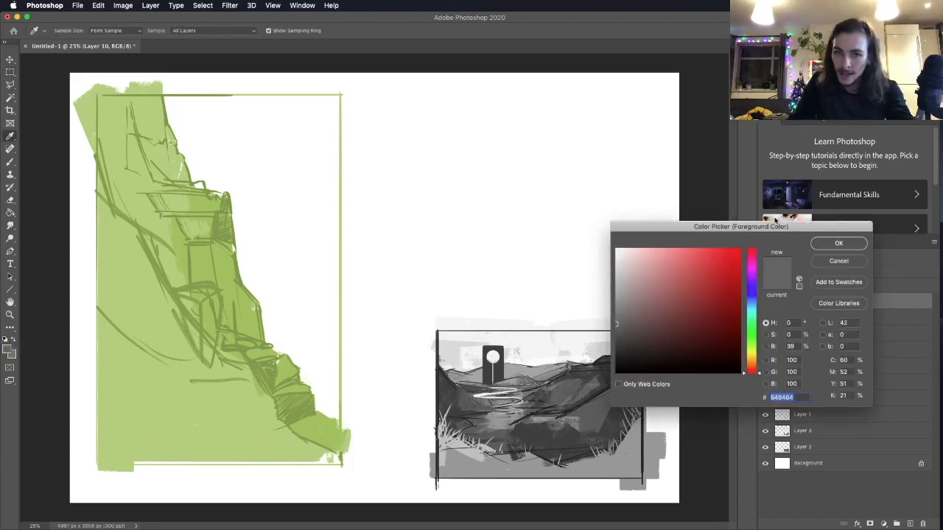
left_click(692, 312)
left_click(652, 275)
left_click(751, 308)
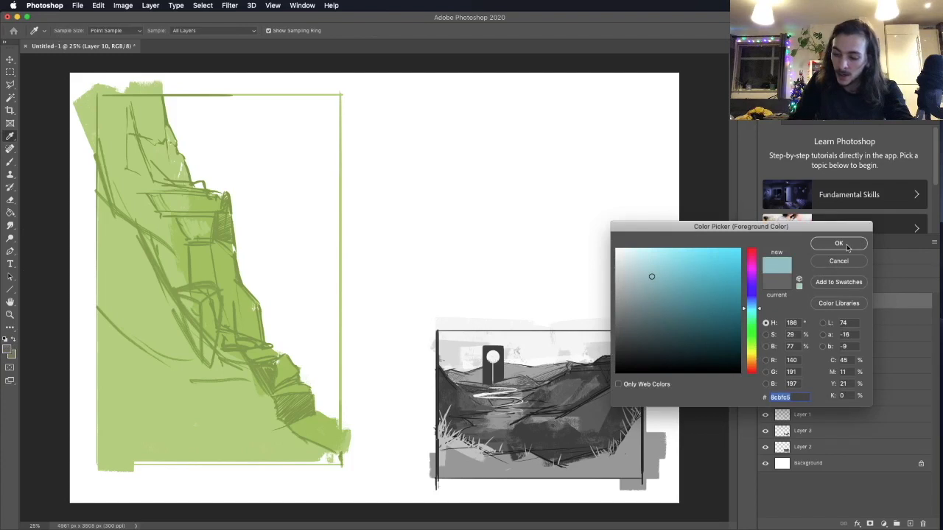
left_click(828, 244)
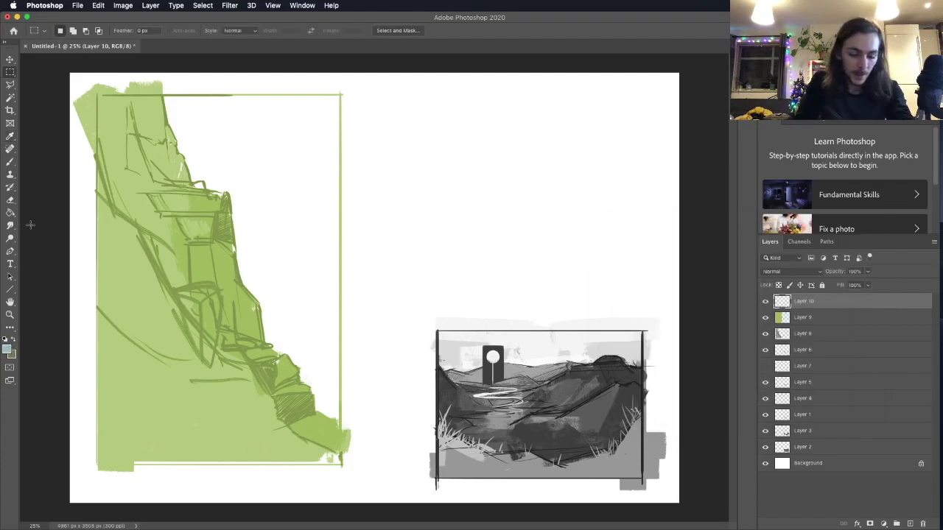
left_click(7, 351)
left_click(644, 323)
left_click(840, 242)
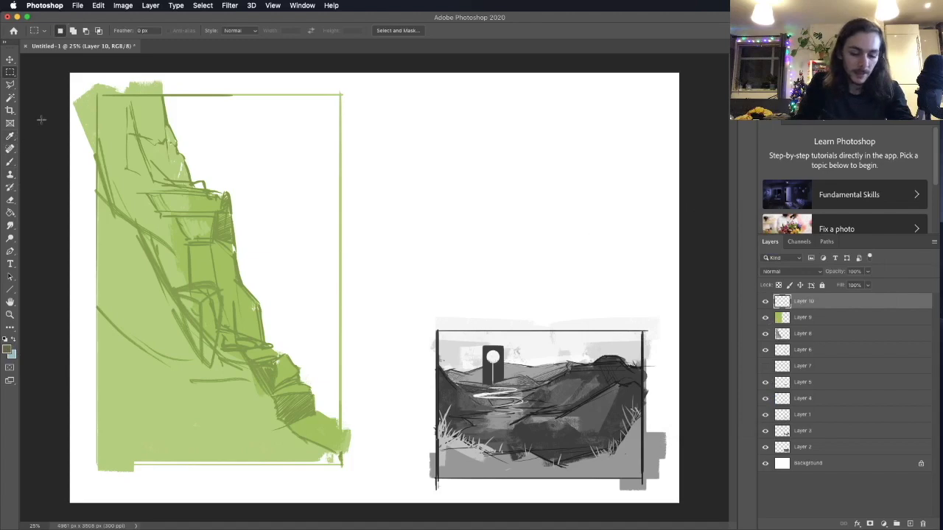
Switch to the Brayer Boss brush at 413 px and paint a dark olive band down the upper cliff
key("b")
left_click(61, 34)
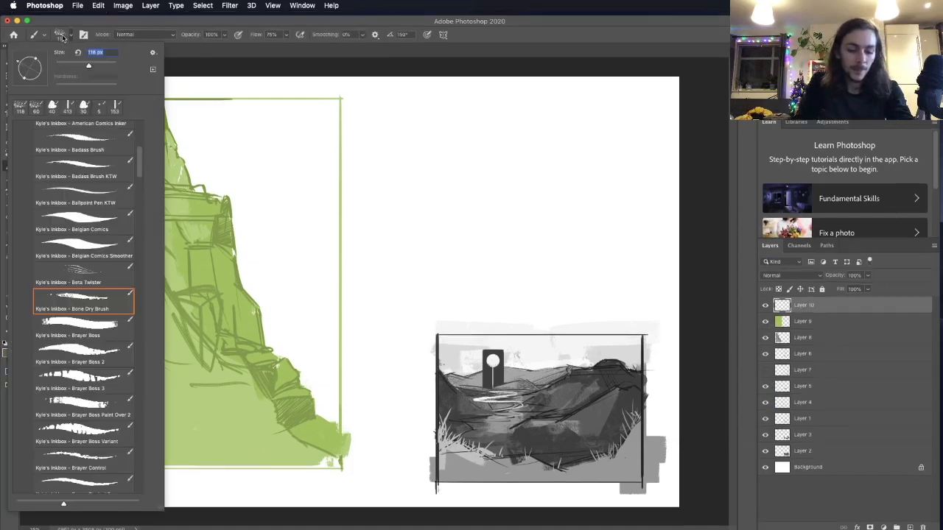
left_click_drag(77, 20, 78, 17)
left_click(73, 30)
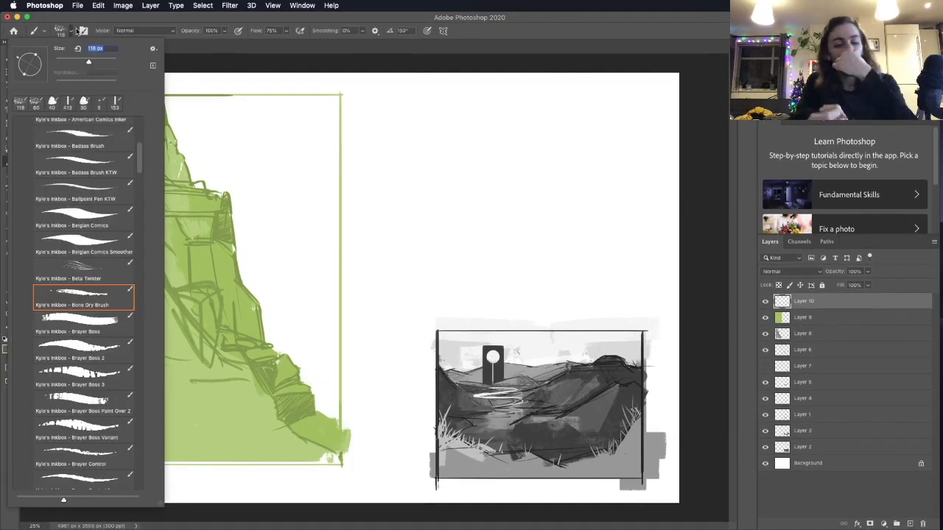
double_click(84, 328)
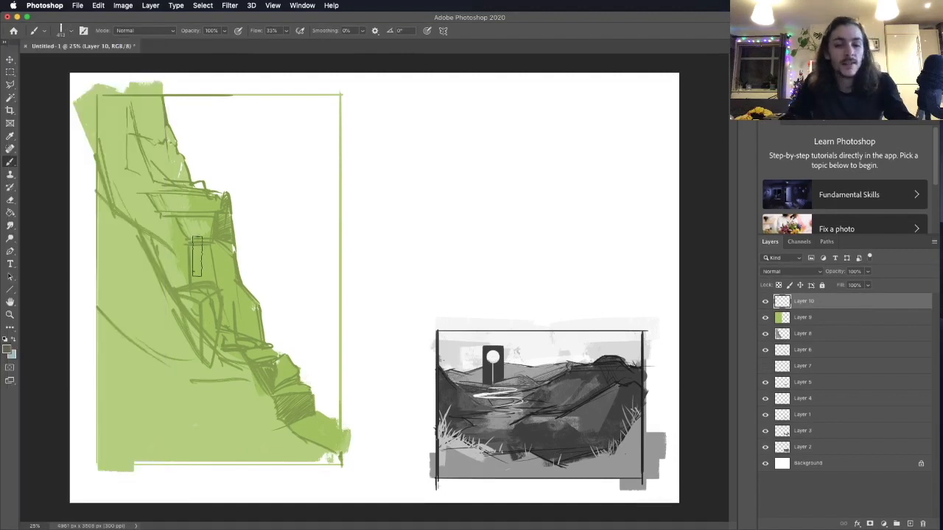
mouse_move(145, 99)
left_mouse_down()
mouse_move(159, 188)
mouse_move(170, 199)
mouse_move(177, 169)
mouse_move(195, 210)
mouse_move(180, 209)
left_mouse_up()
key("super+z")
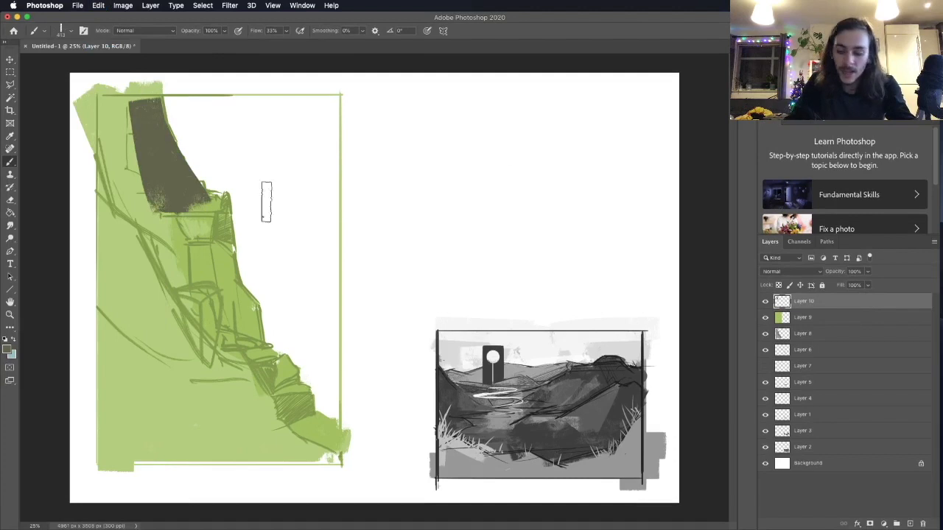
Set the layer's blend mode to Multiply and paint the cliff's inner band pale blue and its outer edge dark olive
left_click(780, 272)
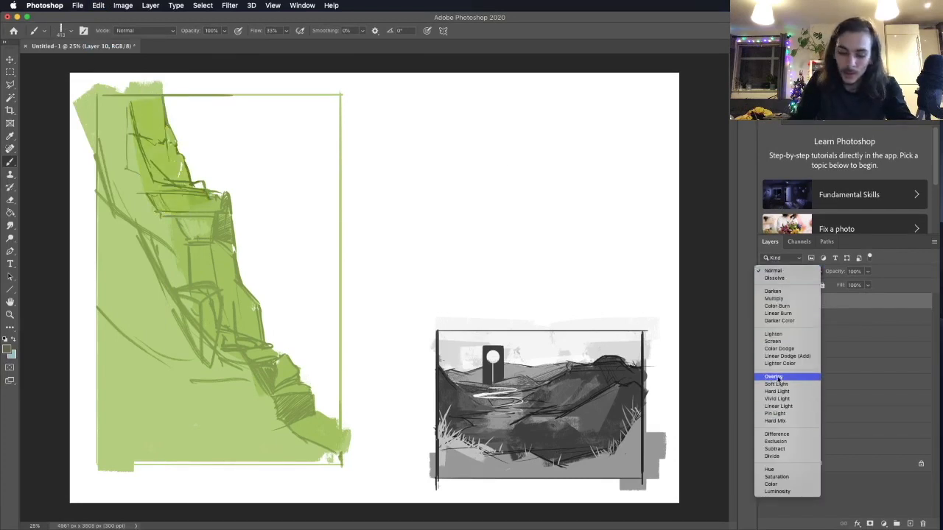
left_click(792, 299)
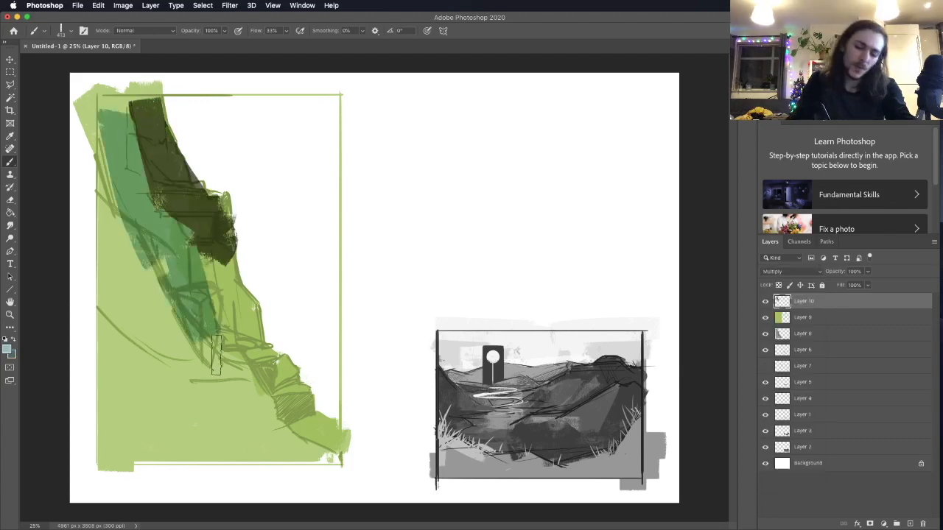
key("super+z")
Paint pale blue and dark olive test strokes on the blank area beside the cliff and undo them
mouse_move(259, 284)
left_mouse_down()
mouse_move(305, 212)
mouse_move(296, 214)
left_mouse_up()
key("super+z")
left_click_drag(240, 228, 318, 228)
left_click(14, 341)
left_click_drag(246, 248, 347, 246)
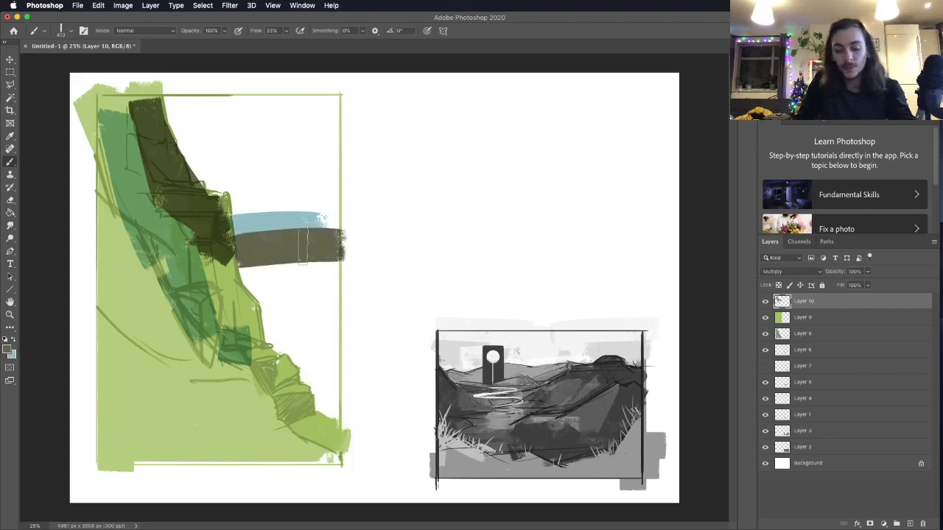
key("super+z")
key("super+z")
Compare the cliff with and without the colour layer and set the layer's blend mode to Normal
left_click(765, 301)
left_click(765, 302)
left_click(783, 271)
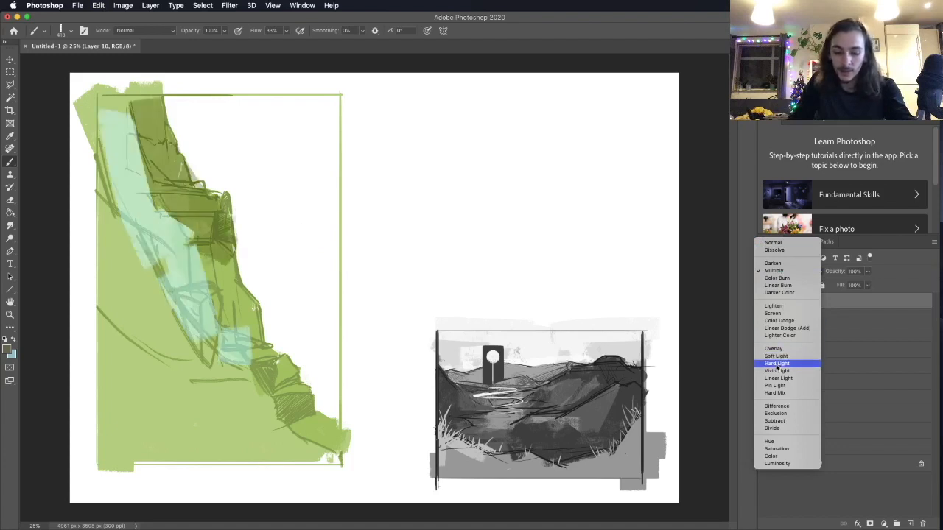
left_click(773, 242)
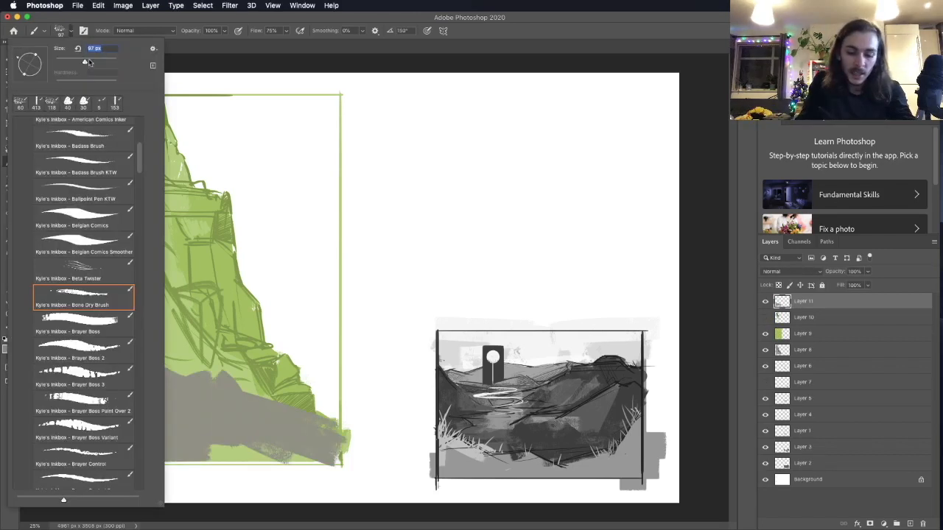
Choose a near-black foreground colour and sketch slanted edge lines on the grey foreground rocks with the 97 px Bone Dry Brush
left_click(222, 407)
left_click(7, 350)
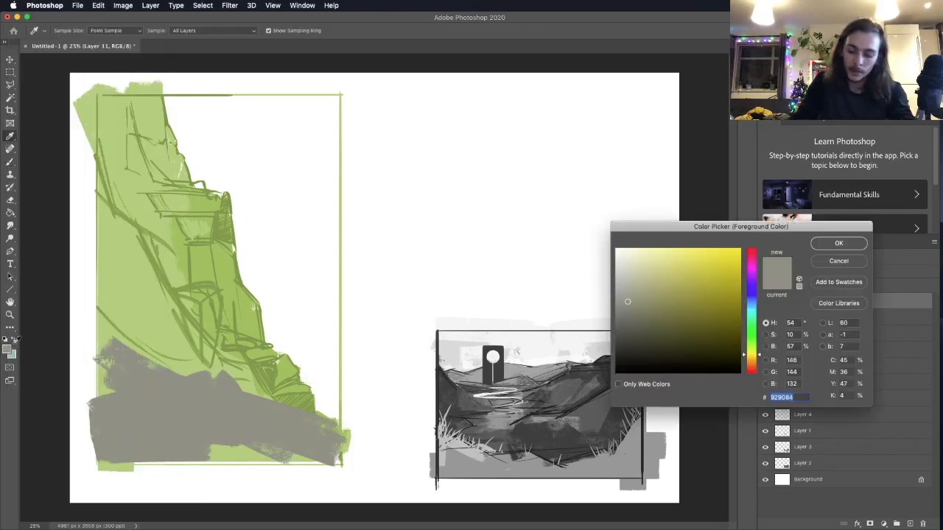
left_click(840, 246)
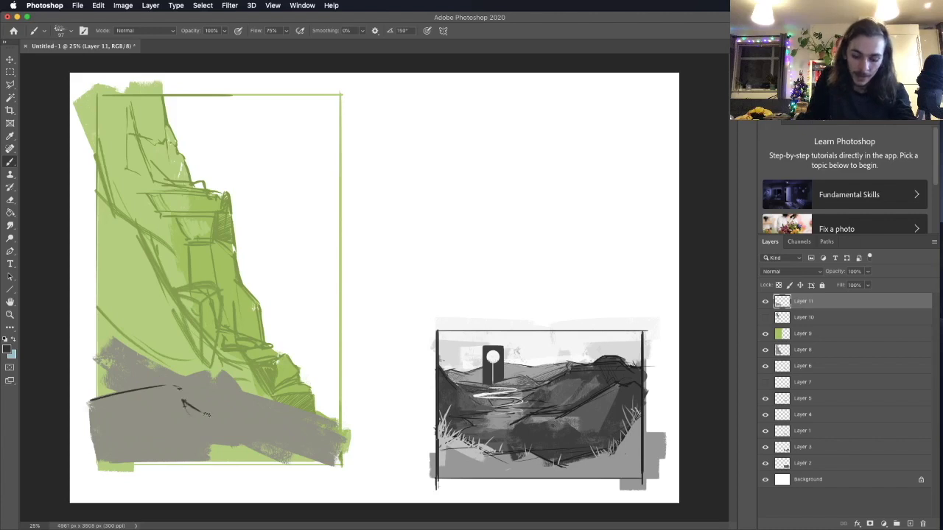
left_click_drag(94, 451, 209, 425)
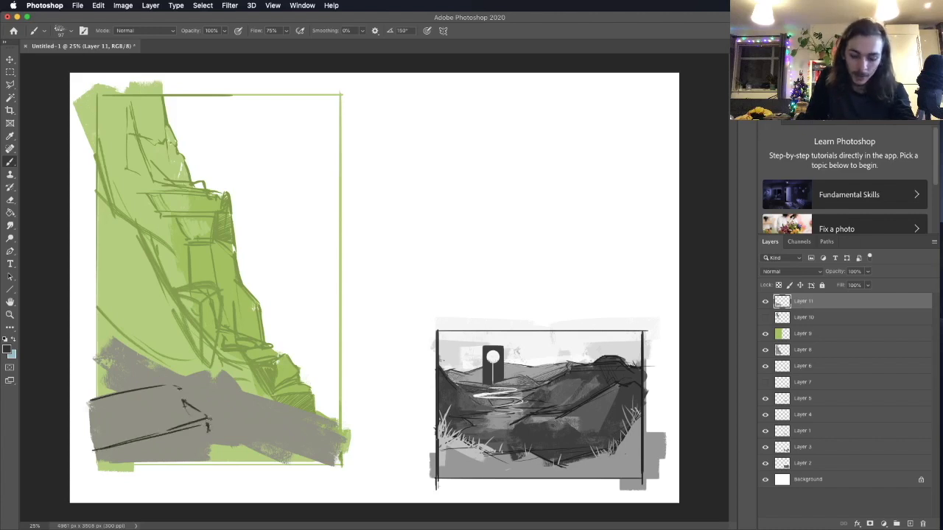
Enlarge the brush to 412 px and paint the dark shadow shapes under and between the foreground rocks
left_click(63, 31)
mouse_move(201, 429)
left_mouse_down()
mouse_move(154, 445)
mouse_move(241, 460)
left_mouse_up()
mouse_move(103, 390)
left_mouse_down()
mouse_move(238, 394)
mouse_move(261, 435)
mouse_move(280, 418)
mouse_move(243, 458)
mouse_move(269, 415)
mouse_move(332, 427)
mouse_move(289, 442)
left_mouse_up()
key("super+z")
Replace the pale blue working colour with muted green #7b8b4e and paint the patch between the foreground rocks
key("x")
left_click(7, 349)
left_click(749, 347)
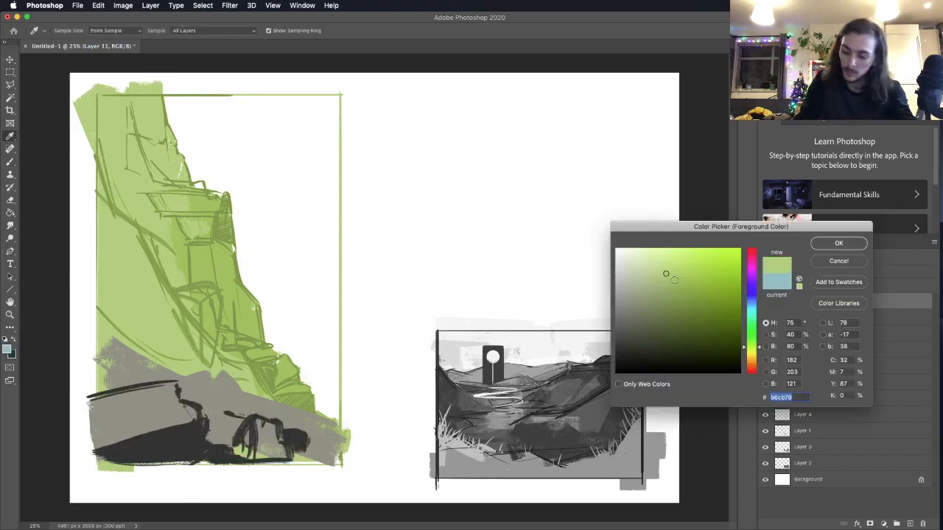
left_click(657, 295)
key("Return")
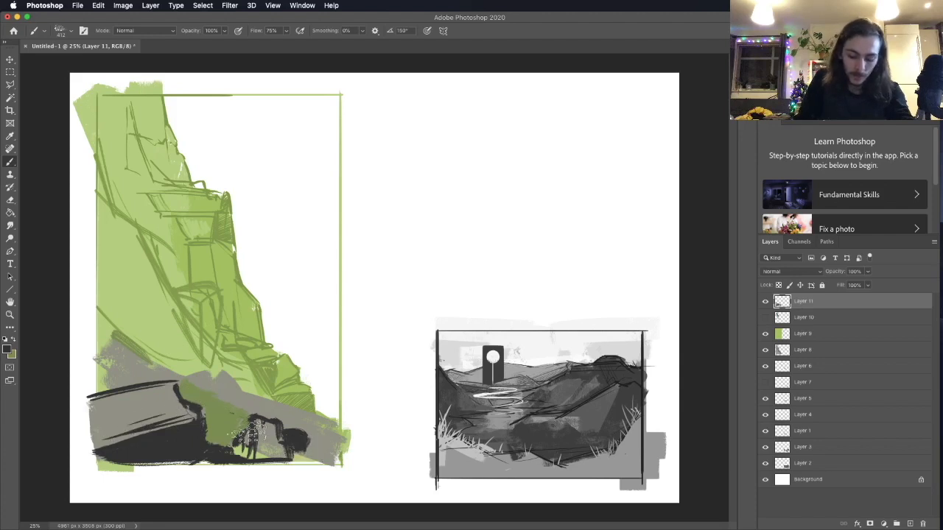
Set the foreground colour to light warm grey #b6b4a8 and paint highlights on the rear mound and the small foreground stones
left_click(8, 348)
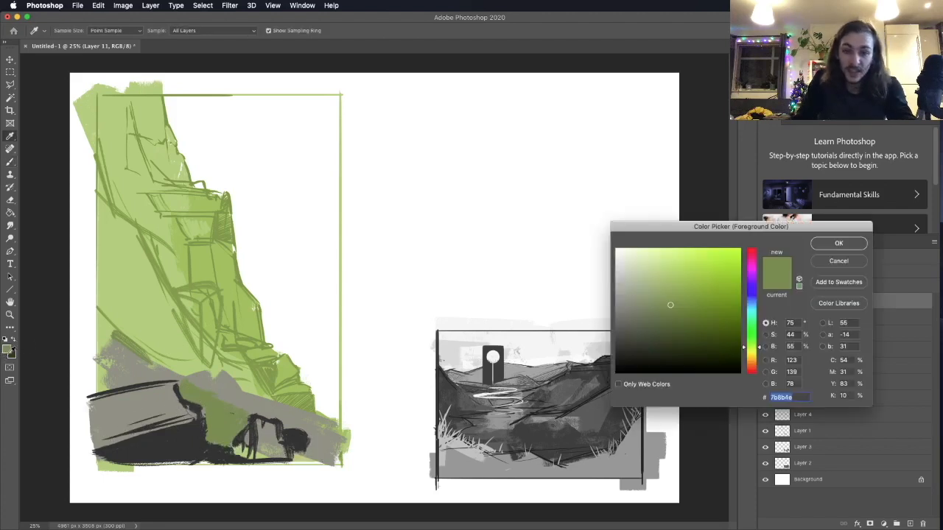
left_click(160, 403)
left_click(629, 283)
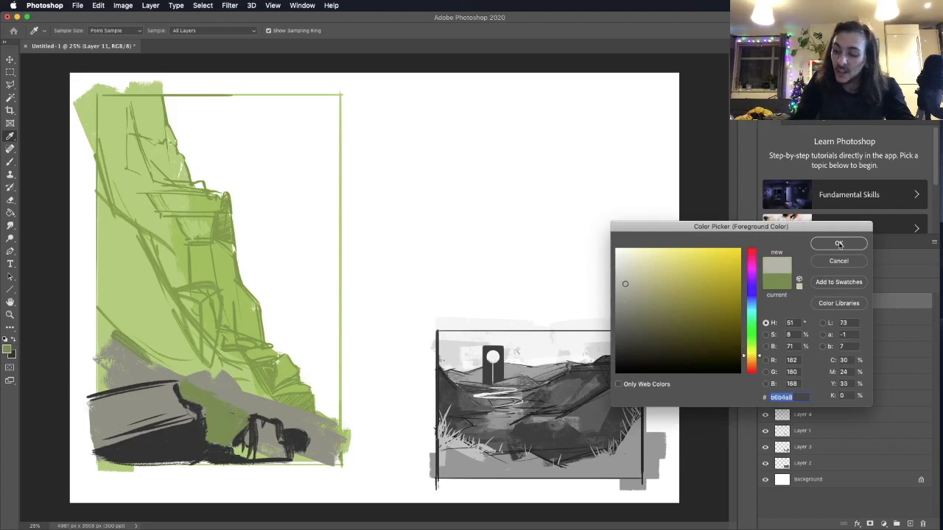
left_click(839, 243)
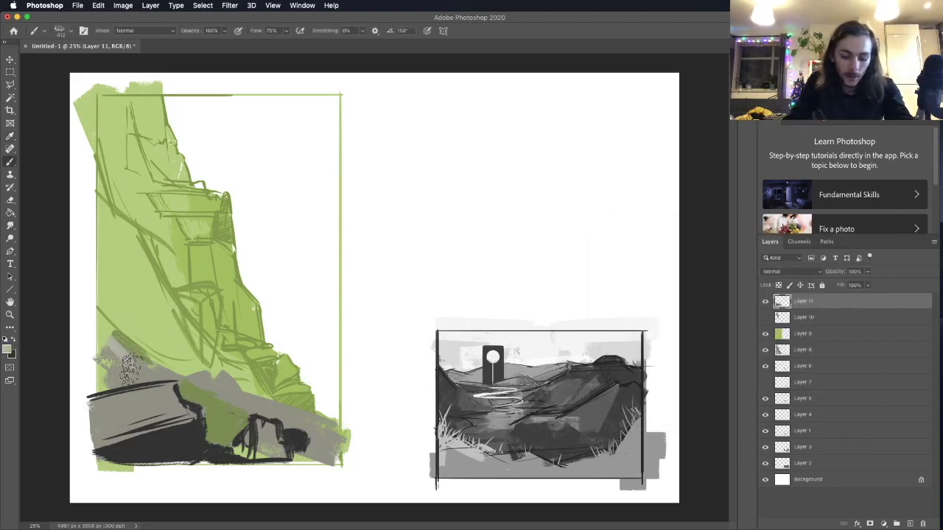
mouse_move(104, 374)
left_mouse_down()
mouse_move(101, 329)
mouse_move(150, 359)
mouse_move(147, 336)
left_mouse_up()
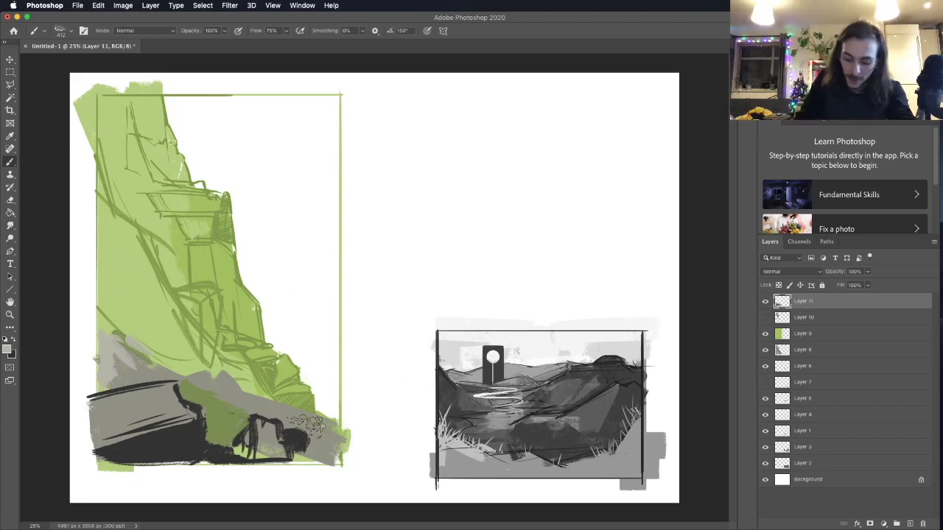
mouse_move(324, 435)
left_mouse_down()
mouse_move(309, 457)
mouse_move(338, 462)
mouse_move(330, 448)
mouse_move(333, 456)
mouse_move(311, 461)
mouse_move(265, 441)
mouse_move(270, 458)
mouse_move(237, 451)
mouse_move(248, 447)
mouse_move(217, 454)
left_mouse_up()
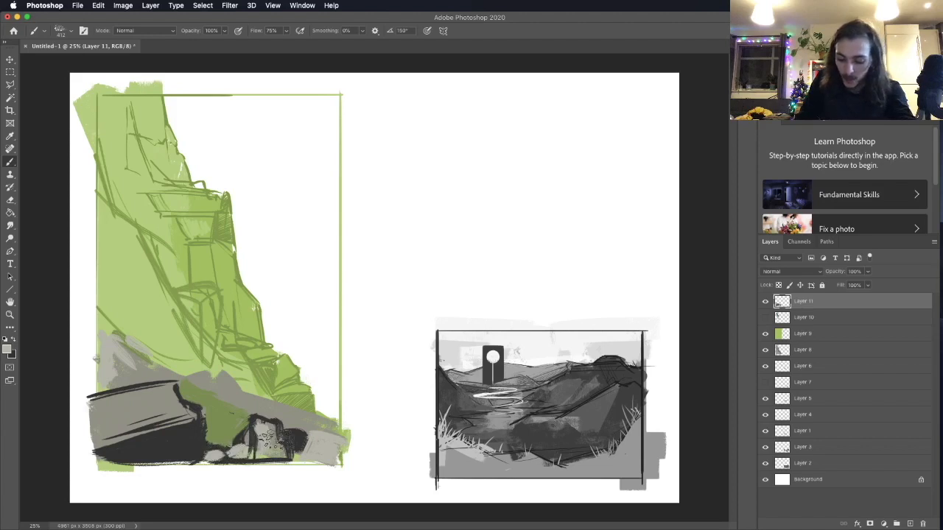
key("super+z")
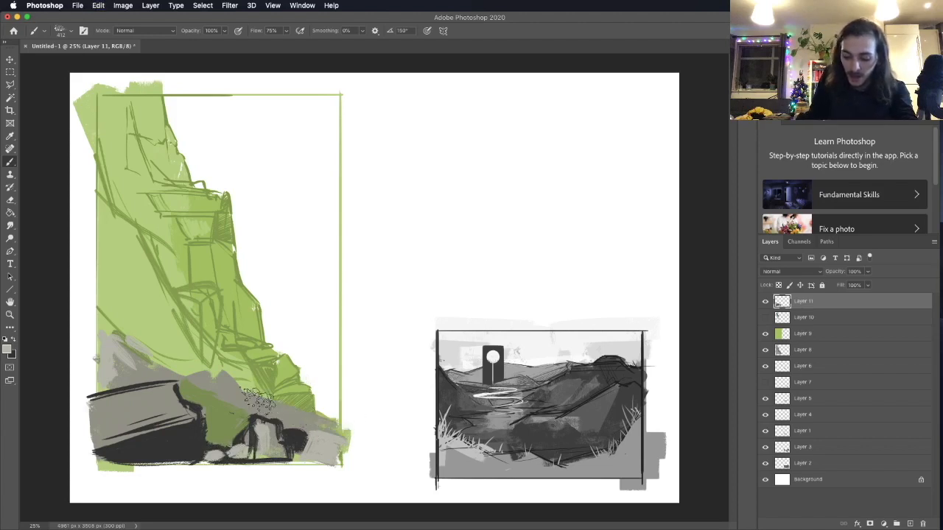
Change the dark working colour to mid grey and block in the pillar-shaped rock at mid-cliff, alternating with the light grey
left_click(15, 340)
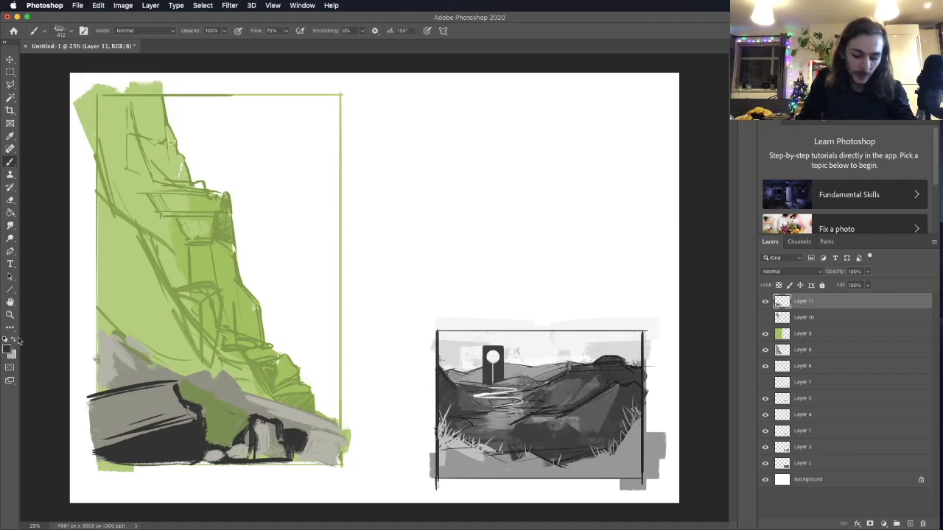
left_click(8, 349)
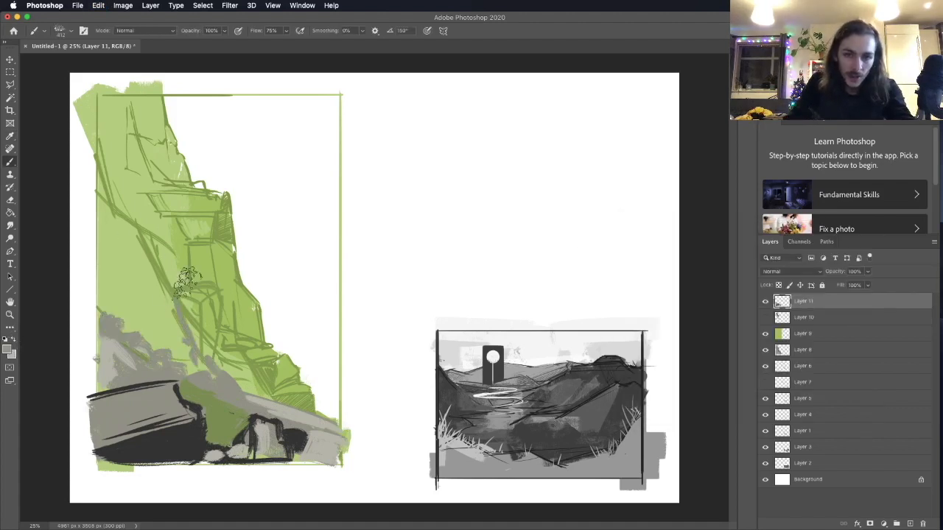
mouse_move(208, 336)
left_mouse_down()
mouse_move(206, 357)
mouse_move(212, 302)
mouse_move(218, 375)
left_mouse_up()
left_click(14, 338)
left_click_drag(179, 299, 197, 334)
left_click_drag(185, 294, 203, 344)
left_click(14, 340)
left_click_drag(200, 286, 214, 294)
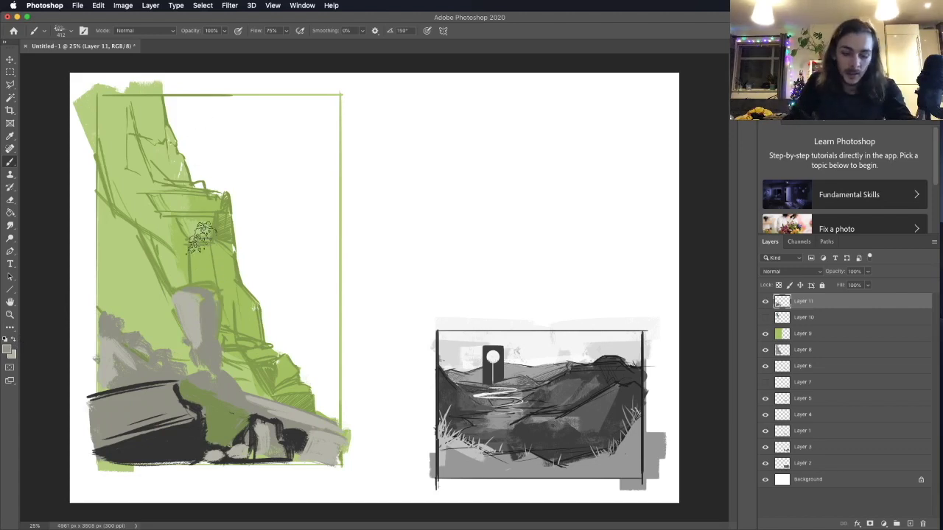
Set the foreground colour to dark grey #4a4942 and paint the shadowed rock faces below the ledge, above the grey pillar
left_click(8, 349)
left_click(629, 337)
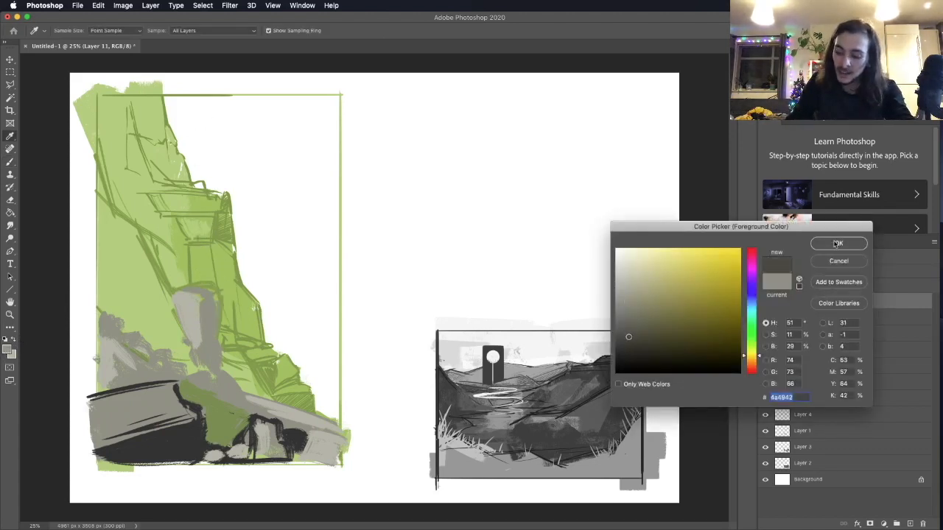
left_click(839, 243)
mouse_move(197, 246)
left_mouse_down()
mouse_move(196, 282)
mouse_move(220, 269)
mouse_move(203, 268)
mouse_move(219, 241)
mouse_move(218, 254)
mouse_move(205, 239)
mouse_move(228, 241)
mouse_move(219, 245)
mouse_move(218, 217)
mouse_move(232, 196)
mouse_move(229, 281)
mouse_move(234, 191)
mouse_move(234, 287)
mouse_move(224, 242)
mouse_move(220, 282)
mouse_move(224, 196)
mouse_move(223, 239)
left_mouse_up()
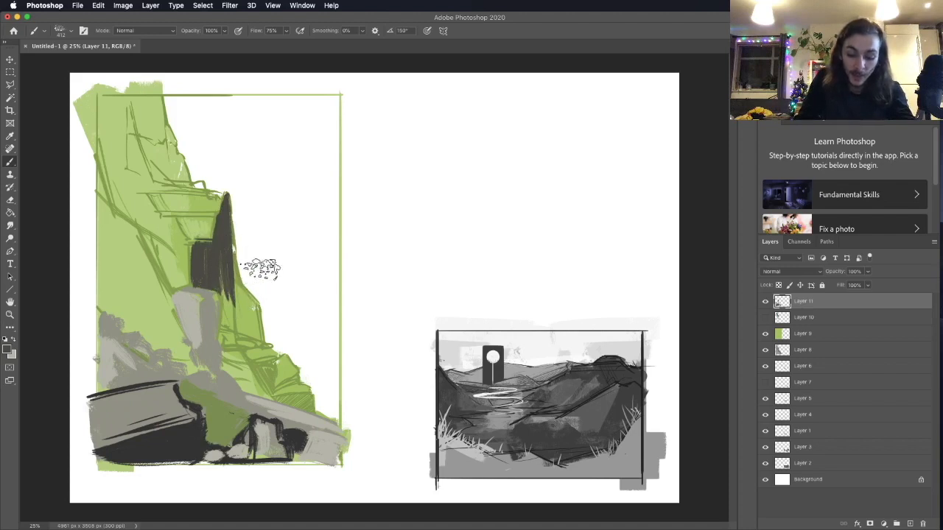
Reduce the brush to 118 px and draw a dark line down the outer edge of the grey rock pillar
left_click(61, 31)
key("Return")
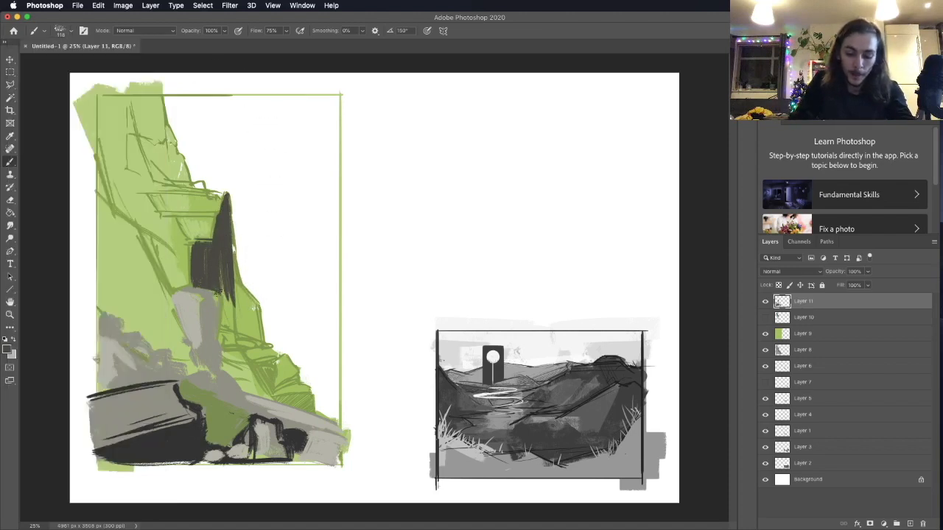
left_click_drag(221, 296, 217, 378)
key("super+z")
key("super+z")
left_click_drag(221, 295, 216, 346)
Draw dark contour lines down the cliff's outer edge and the rock face beside the pillar
mouse_move(229, 212)
left_mouse_down()
mouse_move(231, 282)
mouse_move(236, 274)
mouse_move(266, 322)
left_mouse_up()
key("super+z")
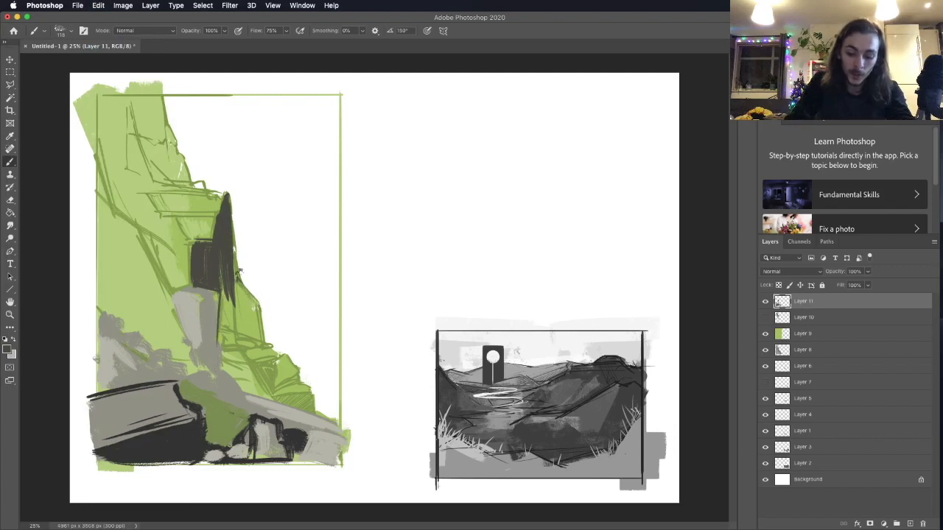
mouse_move(242, 276)
left_mouse_down()
mouse_move(266, 318)
mouse_move(258, 310)
mouse_move(267, 361)
left_mouse_up()
left_click_drag(233, 308, 245, 356)
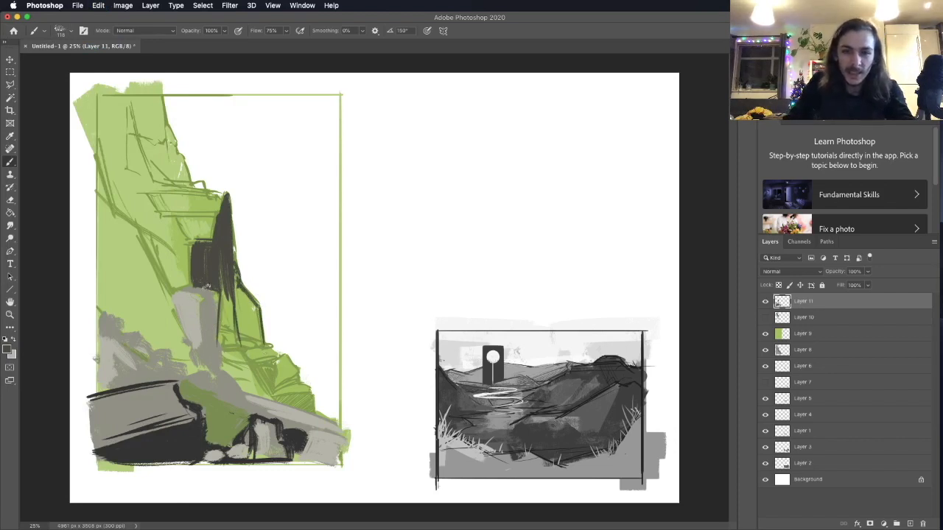
Outline the grey pillar's front planes in dark grey and sketch small rock shapes at its base
left_click_drag(204, 293, 213, 355)
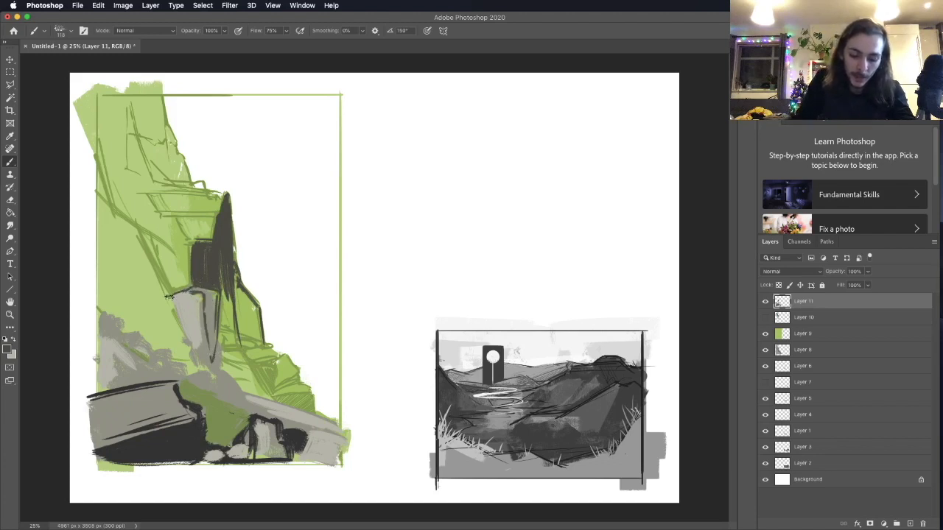
left_click_drag(171, 296, 198, 362)
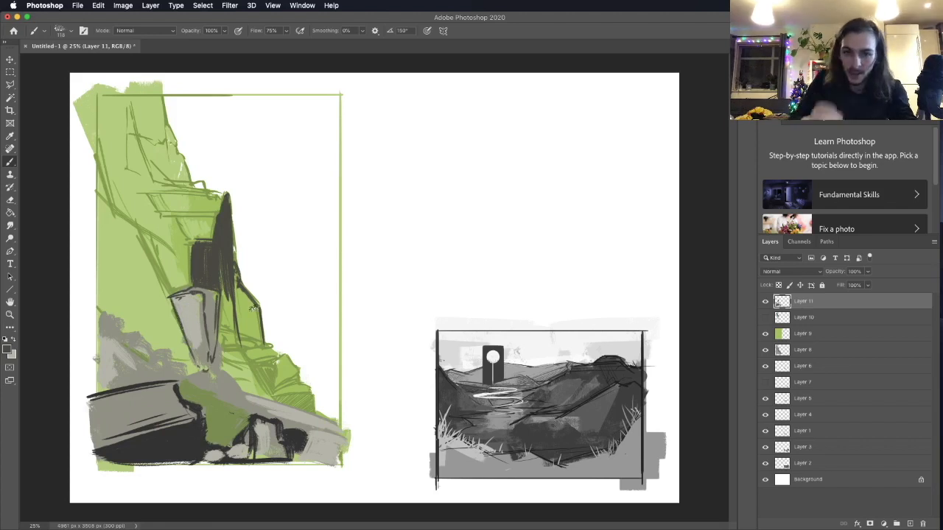
mouse_move(212, 332)
left_mouse_down()
mouse_move(225, 361)
mouse_move(211, 332)
mouse_move(208, 341)
mouse_move(223, 366)
mouse_move(207, 369)
mouse_move(240, 381)
left_mouse_up()
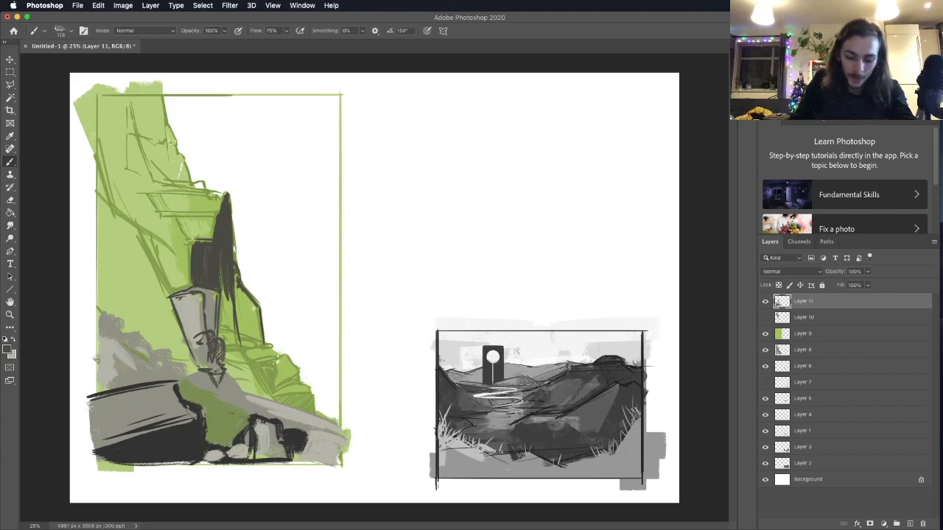
Switch to the light grey and add highlight strokes on the pillar's front plane and the rocks at its base
key("x")
mouse_move(227, 367)
left_mouse_down()
mouse_move(217, 376)
mouse_move(221, 359)
left_mouse_up()
left_click_drag(216, 303, 215, 333)
key("super+z")
left_click_drag(204, 301, 210, 360)
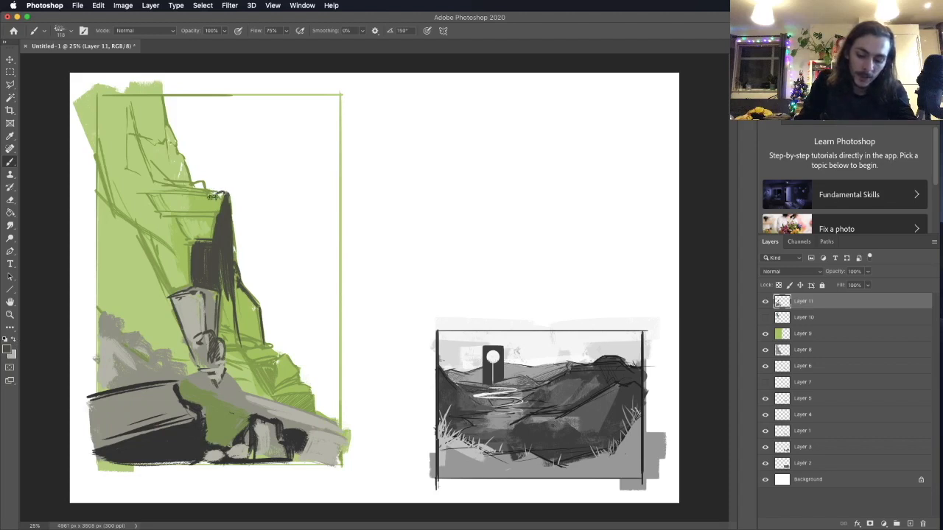
Draw dark contour and crack lines along the ledge and the upper cliff face on Layer 11
mouse_move(218, 194)
left_mouse_down()
mouse_move(167, 189)
mouse_move(219, 194)
left_mouse_up()
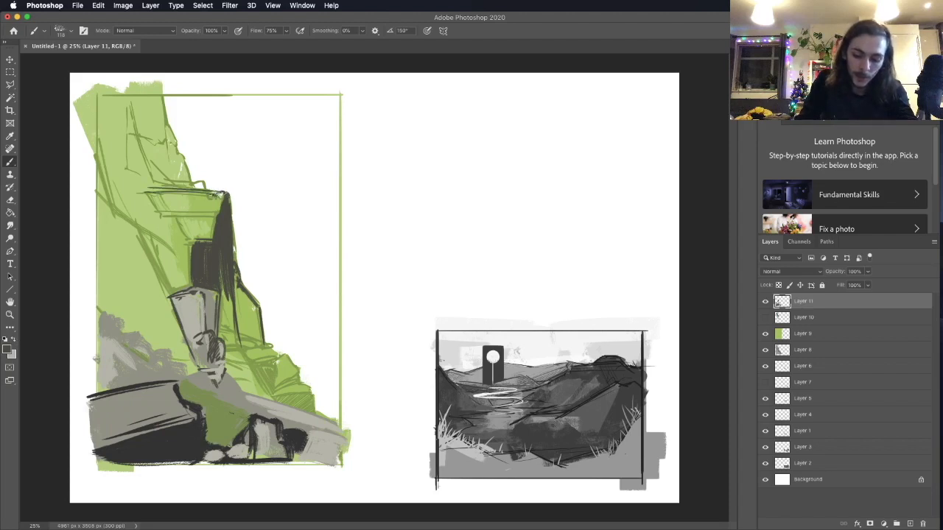
left_click_drag(132, 105, 160, 189)
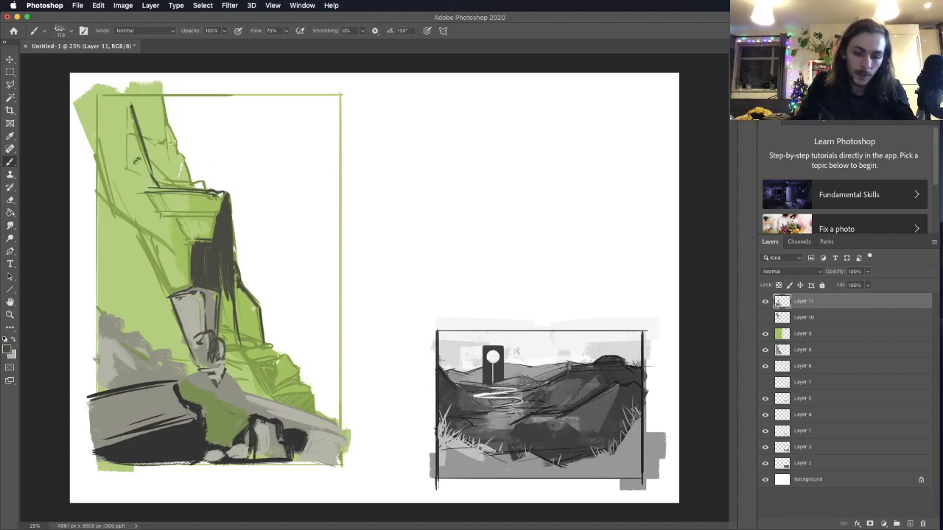
mouse_move(126, 137)
left_mouse_down()
mouse_move(118, 166)
mouse_move(124, 156)
left_mouse_up()
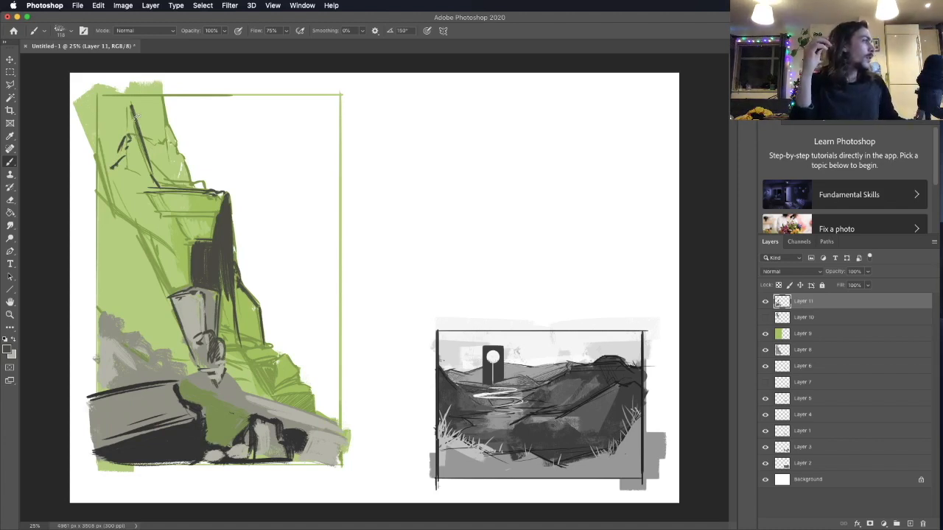
Trace the tall thumbnail's rectangular frame with dark brush lines, redoing a stray stroke on the right edge
left_click_drag(339, 96, 338, 157)
left_click_drag(338, 246, 336, 442)
key("super+z")
mouse_move(341, 95)
left_mouse_down()
mouse_move(340, 466)
mouse_move(96, 464)
mouse_move(104, 91)
mouse_move(340, 93)
left_mouse_up()
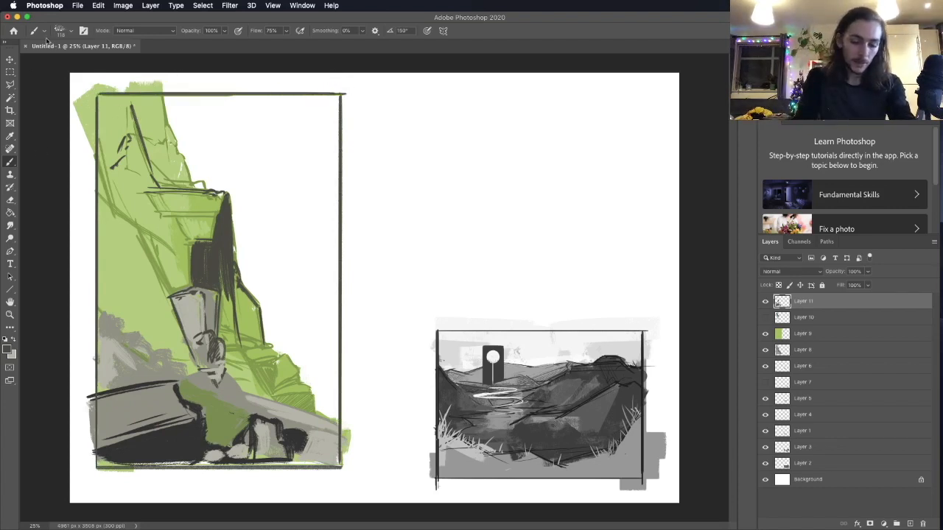
Toggle Layer 11's visibility to compare the cliff shading with and without it
left_click(787, 318)
left_click(765, 301)
left_click(766, 302)
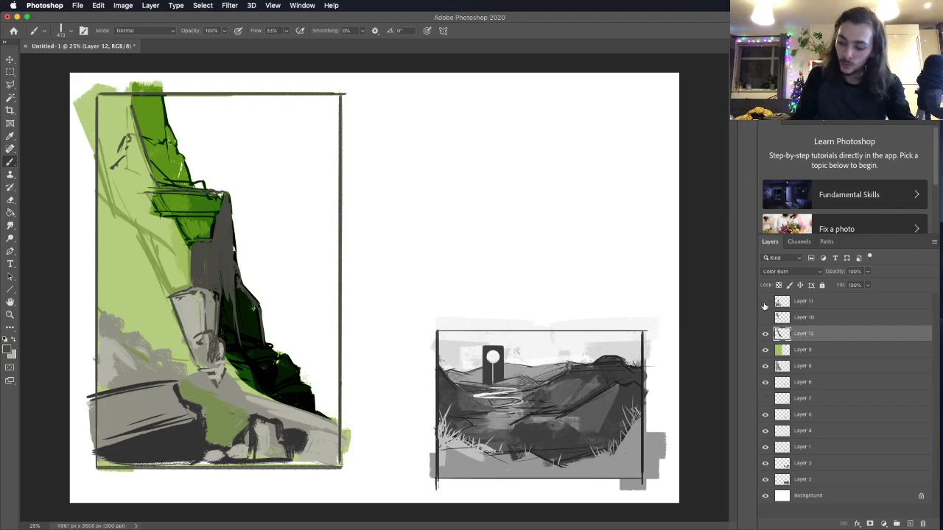
Try the Darken blend mode on Layer 11 and compare it with the layer hidden
left_click(792, 301)
left_click(784, 271)
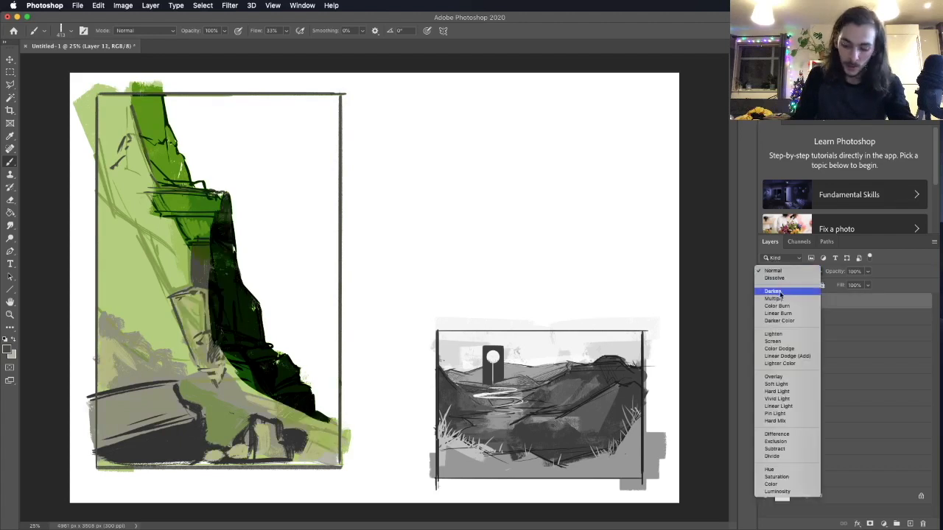
left_click(772, 292)
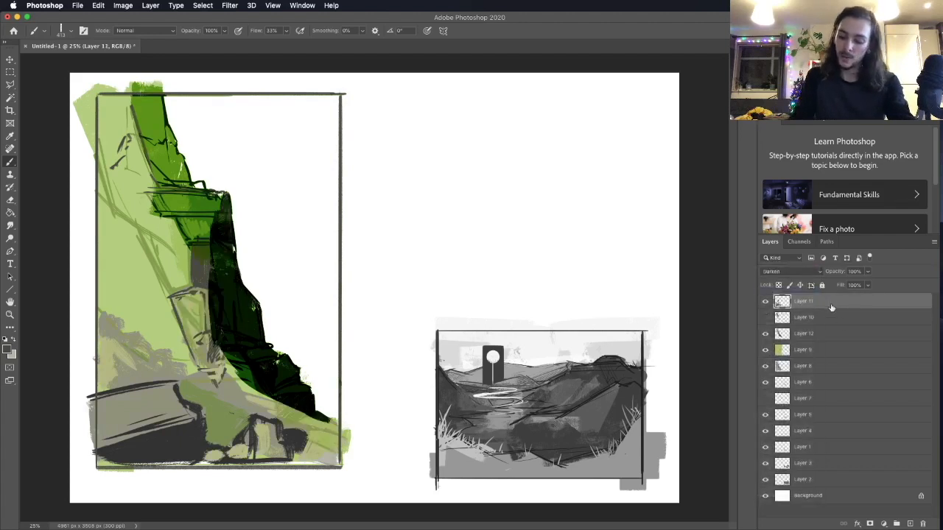
left_click(764, 302)
left_click(764, 302)
key("super+z")
Set Layer 12's blend mode to Normal and select the empty area outside the cliff with the Magic Wand
left_click(792, 272)
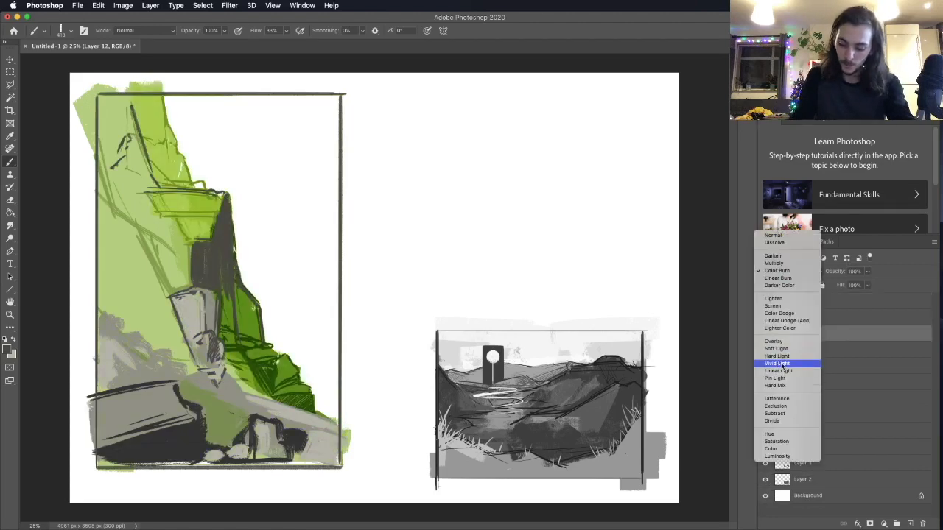
left_click(773, 235)
left_click(12, 99)
left_click(810, 303)
key("super+shift+d")
key("BackSpace")
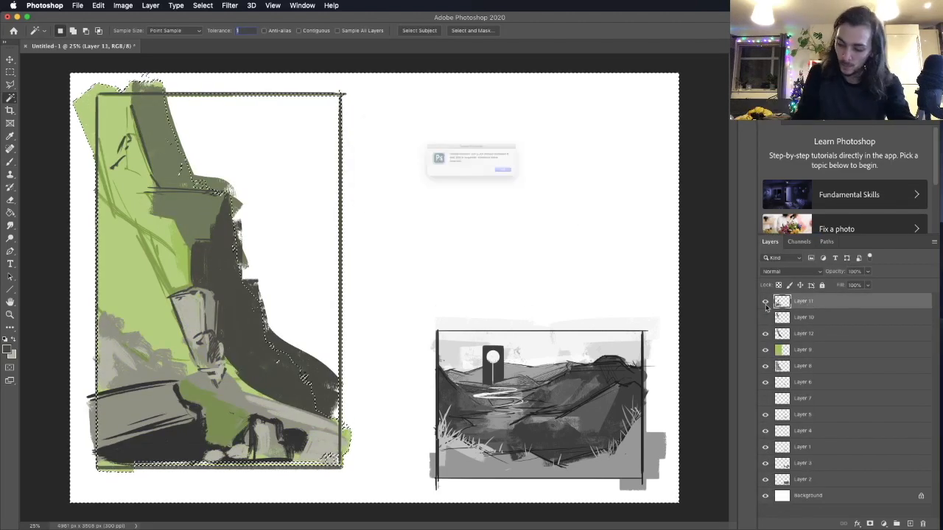
Delete Layer 12's shading that spills outside the cliff silhouette and clear the selection
left_click(920, 331)
key("BackSpace")
left_click(551, 184)
left_click(810, 366)
left_click_drag(377, 252, 203, 429)
key("super+z")
left_click(782, 334)
left_click(10, 72)
key("super+d")
Set Layer 12 to Multiply at 77% opacity and add a new layer above it for brush painting
left_click(791, 272)
left_click(774, 298)
left_click(868, 272)
left_click_drag(868, 284, 862, 280)
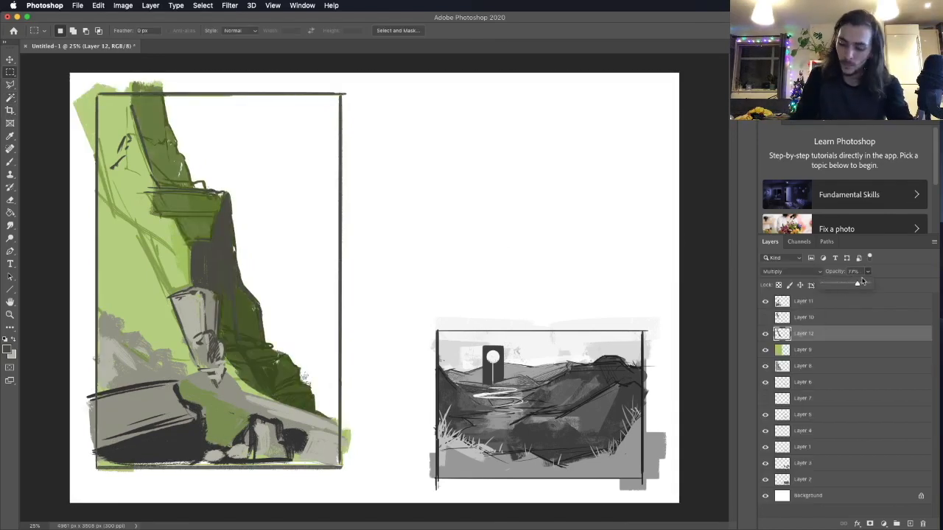
key("super+alt+shift+n")
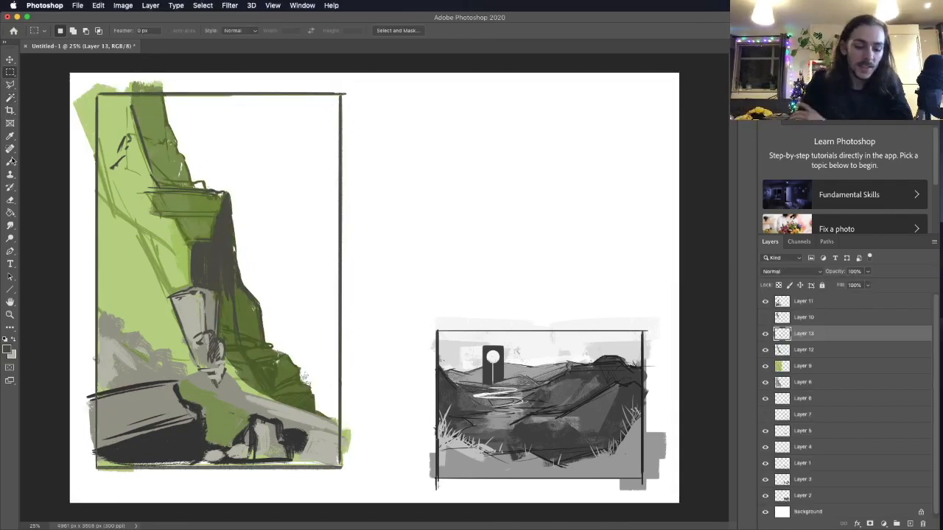
left_click(10, 161)
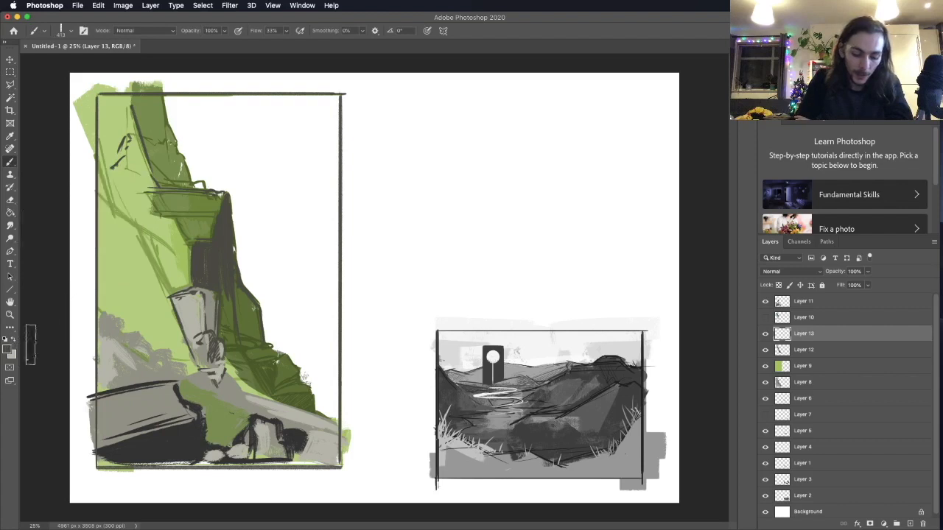
mouse_move(122, 258)
left_mouse_down()
mouse_move(130, 190)
mouse_move(150, 275)
left_mouse_up()
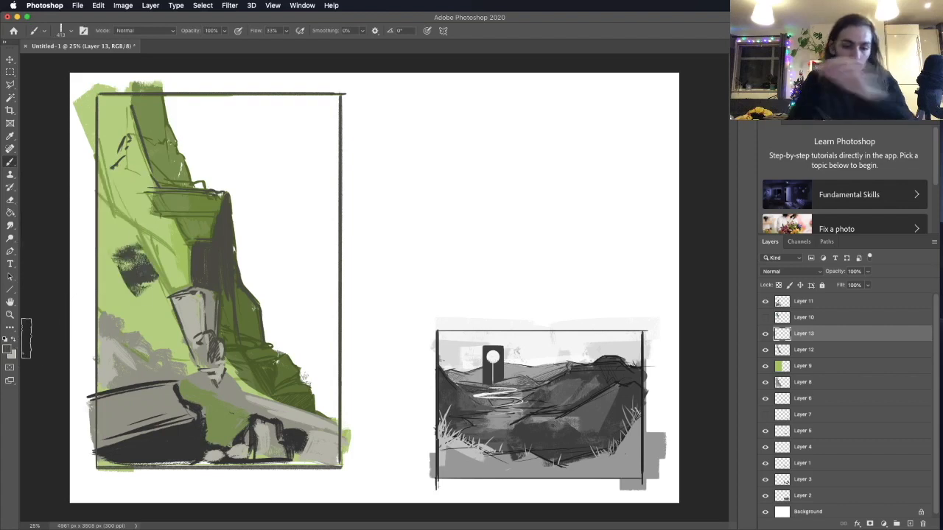
key("super+z")
key("super+z")
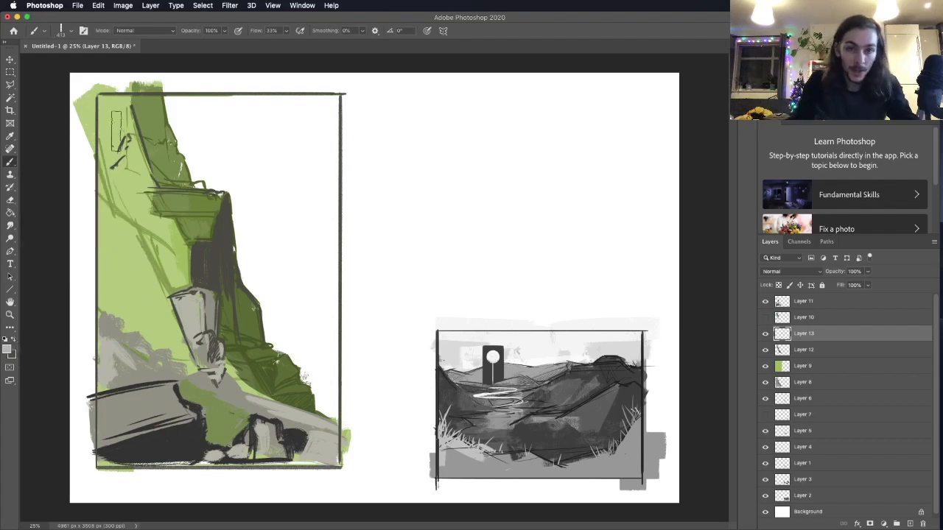
Paint light grey over the cliff's upper face and down toward the rock column on Layer 13
left_click_drag(131, 203, 135, 214)
mouse_move(111, 121)
left_mouse_down()
mouse_move(110, 113)
mouse_move(127, 115)
mouse_move(112, 114)
left_mouse_up()
mouse_move(127, 204)
left_mouse_down()
mouse_move(168, 241)
mouse_move(195, 196)
mouse_move(150, 200)
mouse_move(197, 209)
mouse_move(227, 231)
mouse_move(166, 218)
mouse_move(176, 280)
left_mouse_up()
Choose the Kyle's Inkbox - Bone Dry Brush and set the foreground colour to the pale grey #dbd9cc
left_click(62, 31)
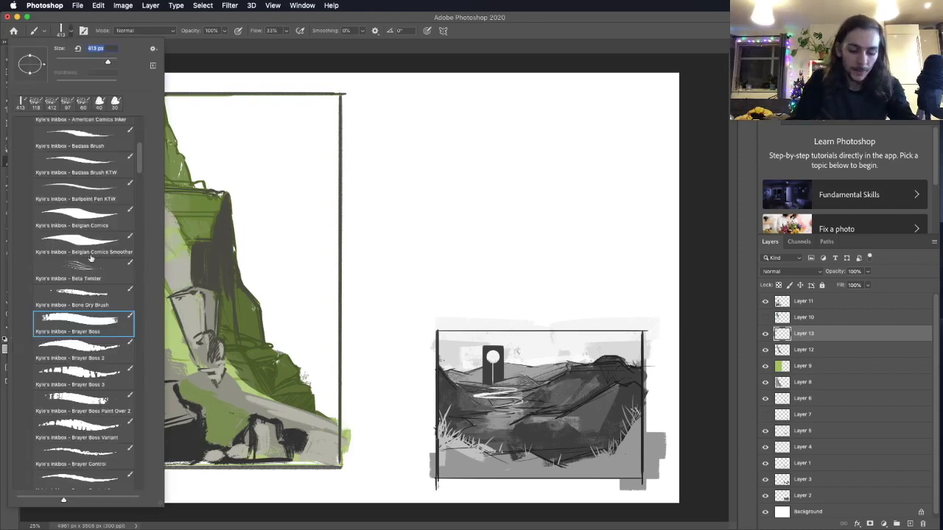
double_click(100, 292)
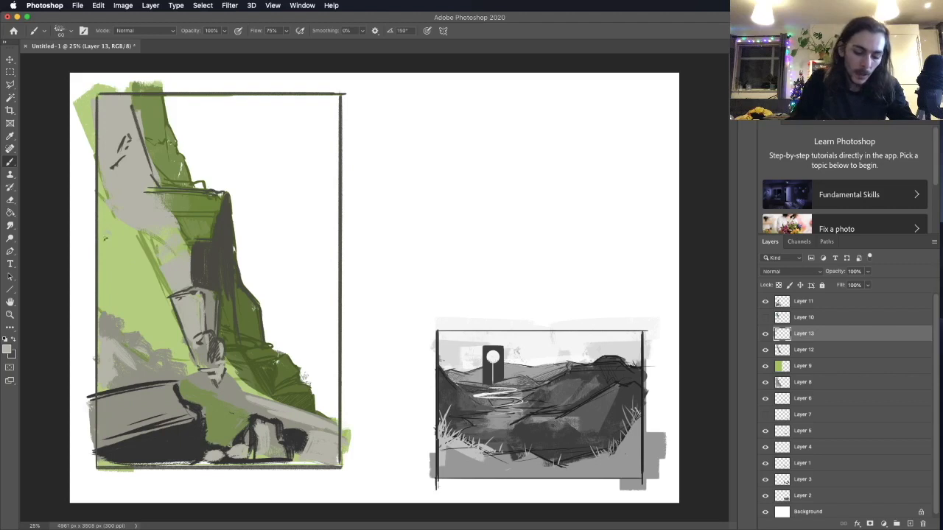
left_click(6, 351)
left_click(625, 265)
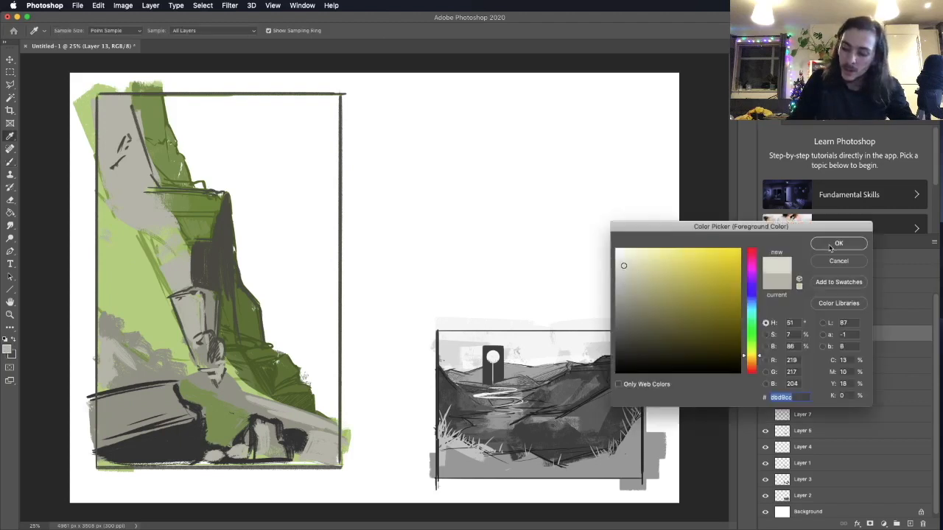
left_click(842, 243)
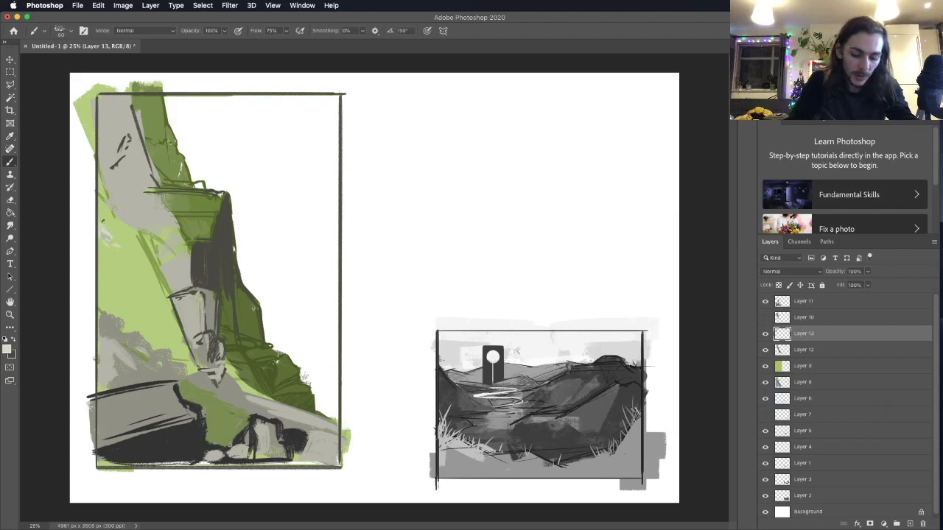
Switch to the Kyle's Inkbox - Brayer Boss brush and paint pale grey highlights on the cliff below the ledge
left_click(61, 30)
left_click(94, 324)
left_click(163, 230)
left_click_drag(109, 238, 123, 255)
left_click_drag(103, 218, 132, 236)
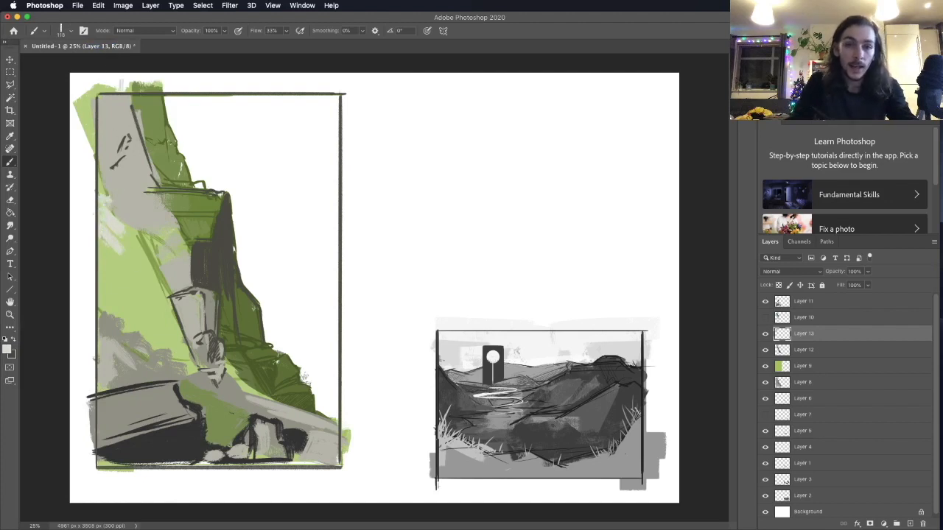
mouse_move(128, 217)
left_mouse_down()
mouse_move(163, 209)
mouse_move(161, 256)
mouse_move(149, 235)
mouse_move(163, 228)
mouse_move(151, 234)
mouse_move(154, 249)
mouse_move(146, 223)
left_mouse_up()
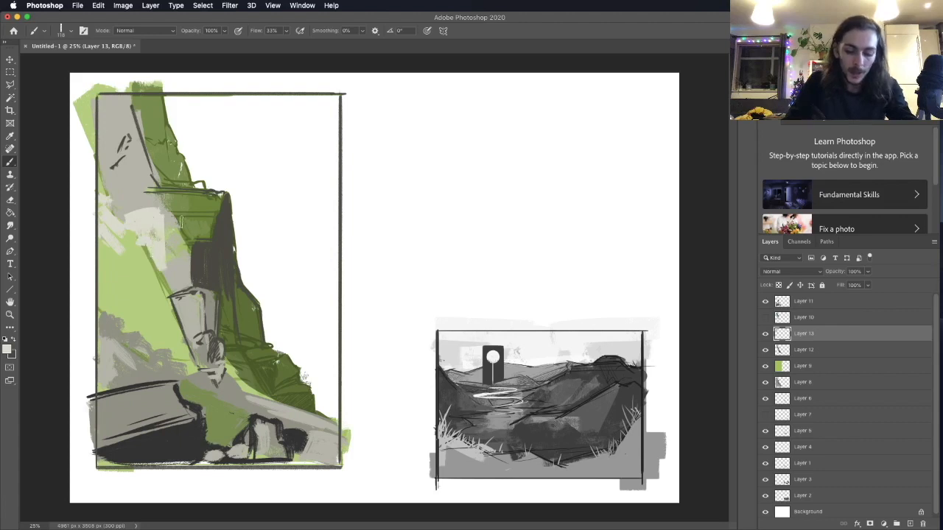
Adjust the foreground grey by sampling the cliff, and paint mid-grey shading under the ledge and along the upper cliff's right side
left_click(7, 349)
left_click(143, 164)
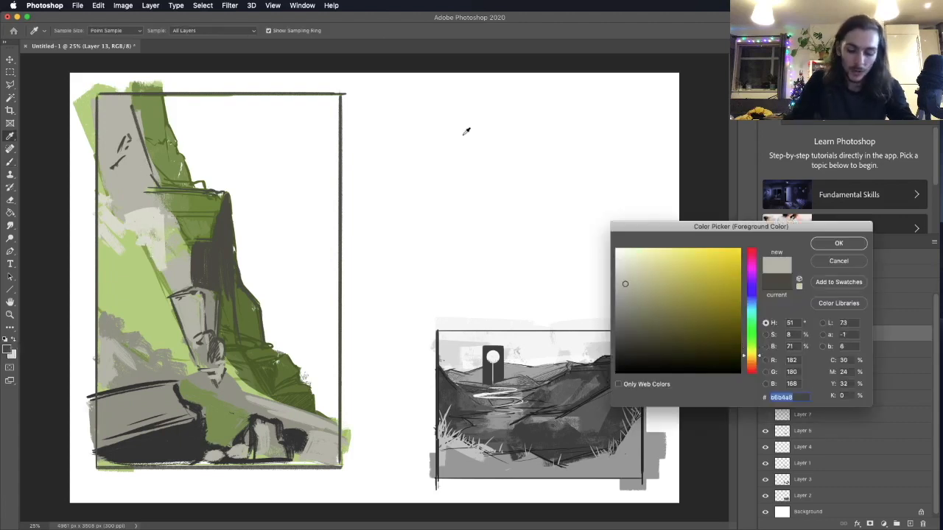
left_click(838, 243)
key("super+z")
mouse_move(219, 201)
left_mouse_down()
mouse_move(174, 197)
mouse_move(220, 199)
mouse_move(161, 194)
mouse_move(199, 207)
mouse_move(177, 212)
mouse_move(198, 238)
left_mouse_up()
mouse_move(145, 112)
left_mouse_down()
mouse_move(172, 190)
mouse_move(163, 180)
left_mouse_up()
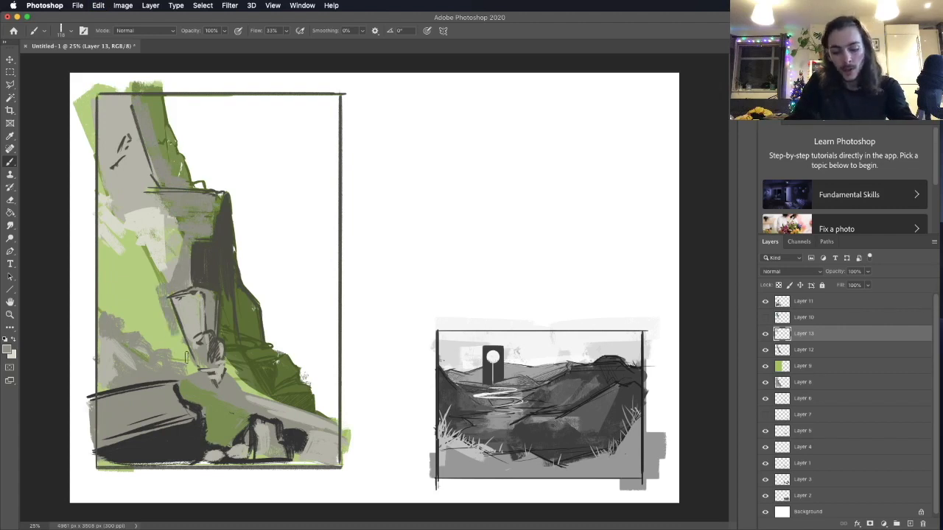
Paint a mid-grey diagonal band along the lower edge of the pale highlights, undoing the unwanted strokes
left_click_drag(110, 231, 133, 254)
key("super+z")
key("super+z")
mouse_move(103, 224)
left_mouse_down()
mouse_move(156, 284)
mouse_move(128, 240)
mouse_move(143, 237)
mouse_move(131, 232)
mouse_move(164, 291)
left_mouse_up()
key("super+z")
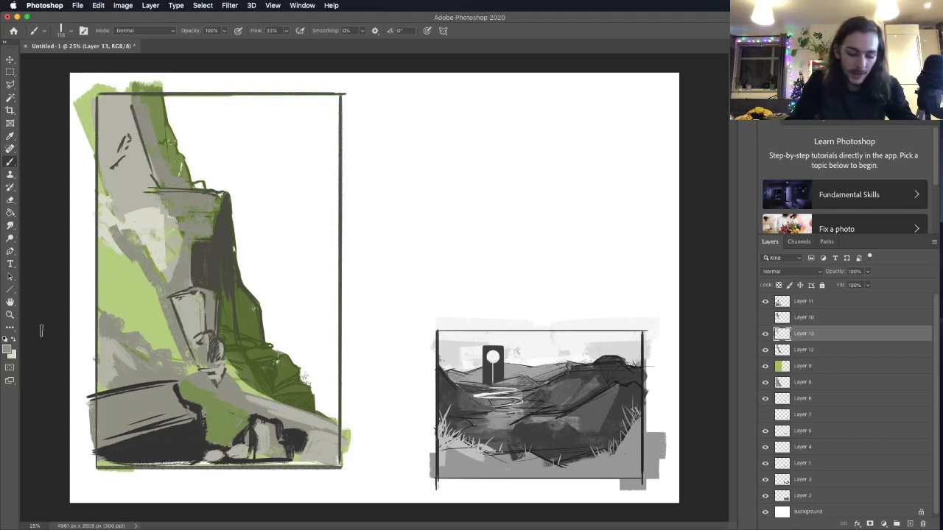
Sample the light grey #b6b4a8 from the cliff face as the foreground colour for refining the diagonal band
left_click(9, 347)
left_click(133, 185)
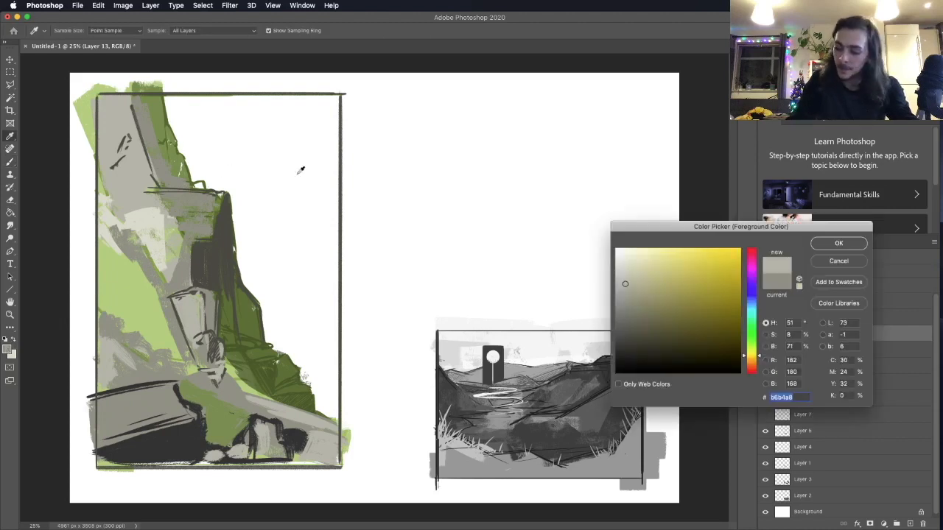
left_click(838, 243)
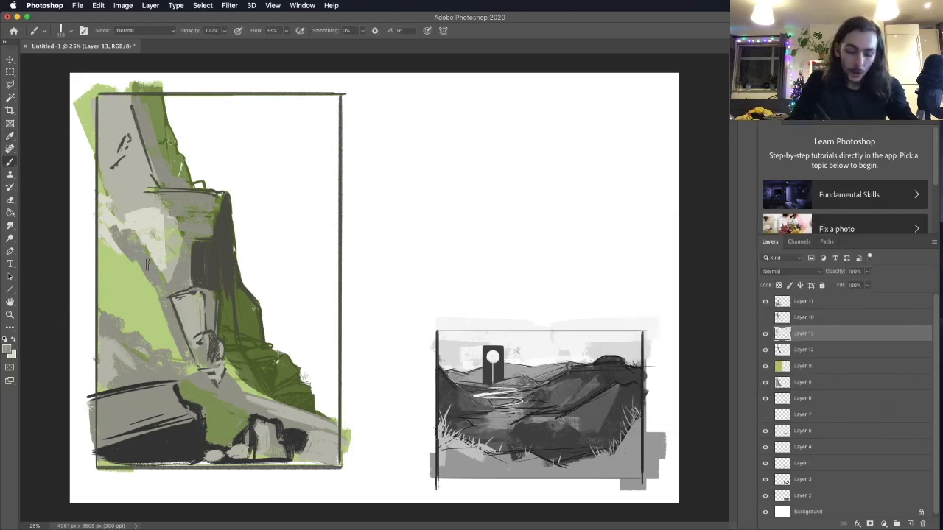
left_click(8, 349)
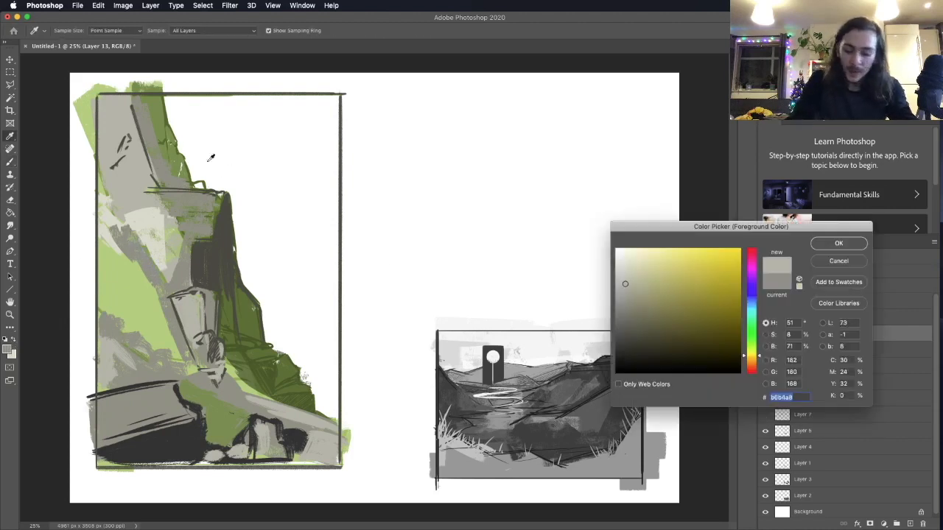
left_click(837, 243)
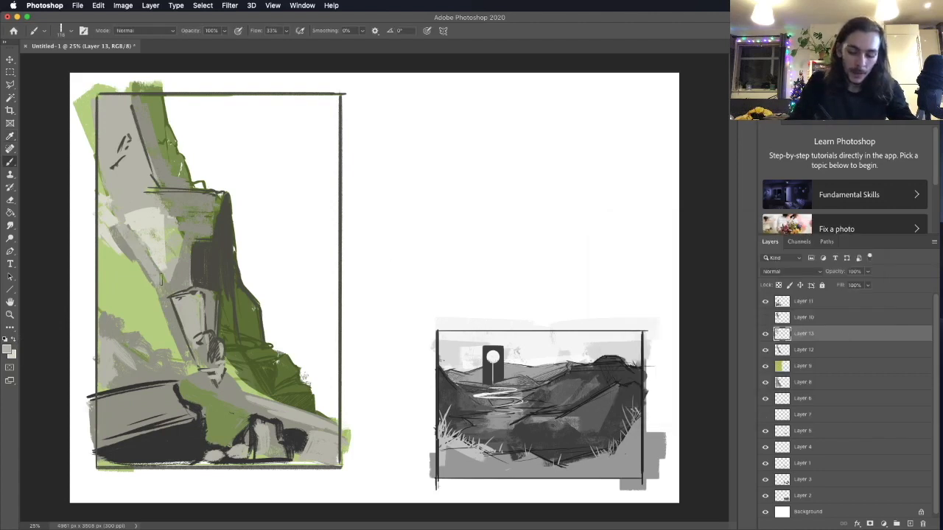
Sample a mid grey from the cliff for shading the upper face near the frame's left edge
left_click(8, 349)
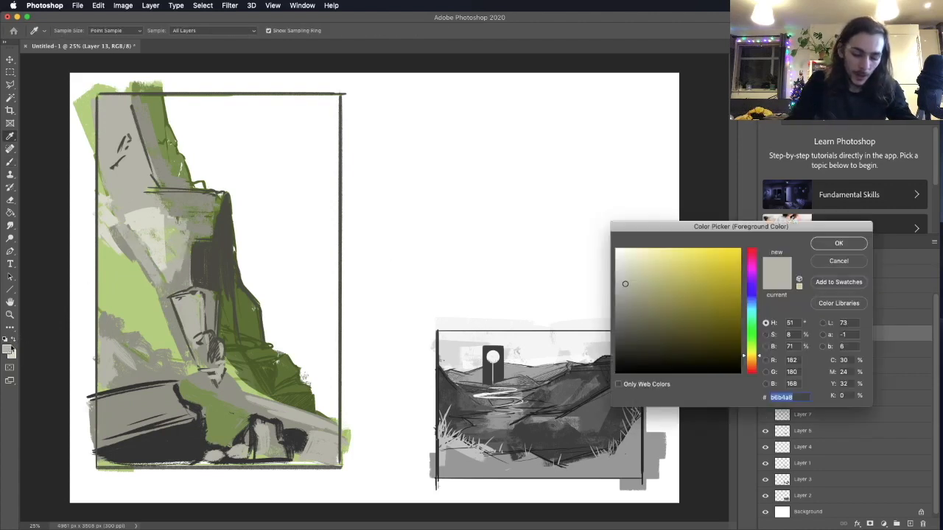
left_click(189, 157)
left_click(837, 243)
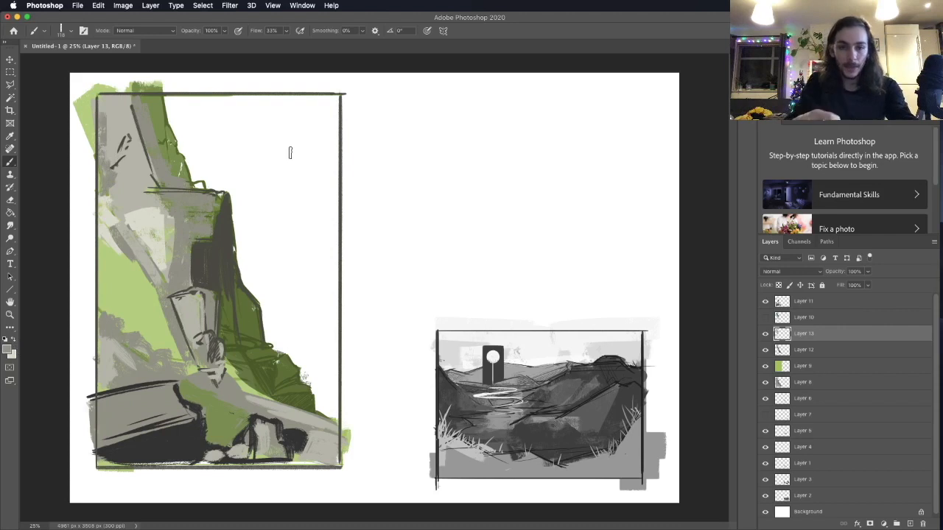
Sample the dark grey of the cliff's shadow and paint it down the lower right side of the cliff
left_click(9, 350)
left_click(220, 246)
left_click(832, 246)
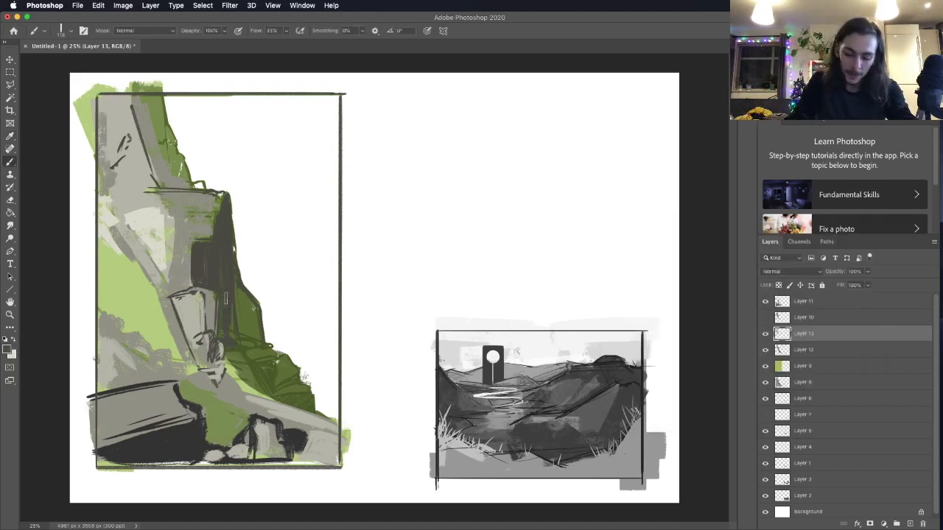
mouse_move(228, 282)
left_mouse_down()
mouse_move(250, 357)
mouse_move(244, 297)
mouse_move(261, 356)
mouse_move(231, 240)
mouse_move(304, 289)
mouse_move(263, 339)
mouse_move(234, 350)
mouse_move(261, 358)
mouse_move(245, 372)
mouse_move(266, 388)
left_mouse_up()
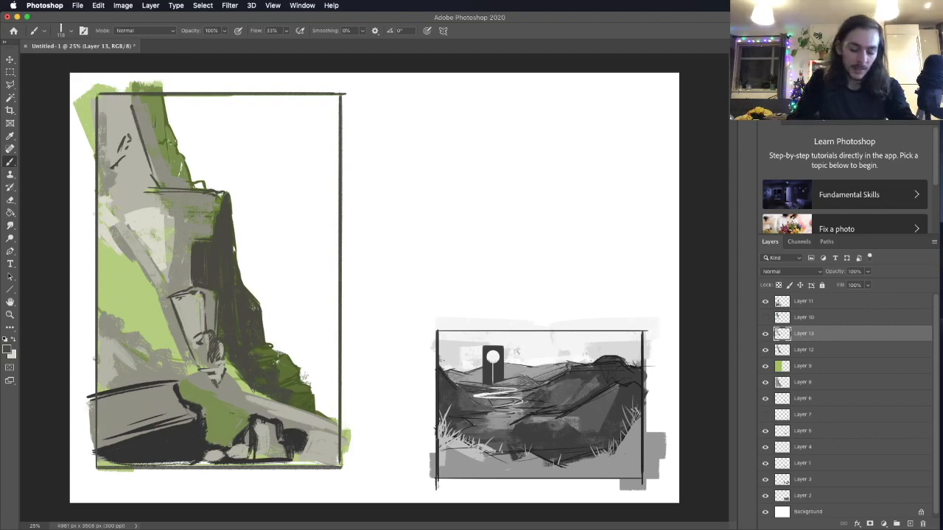
Set the foreground colour to a slightly lighter dark grey than #4a4942 and return to the Brush tool
left_click(7, 349)
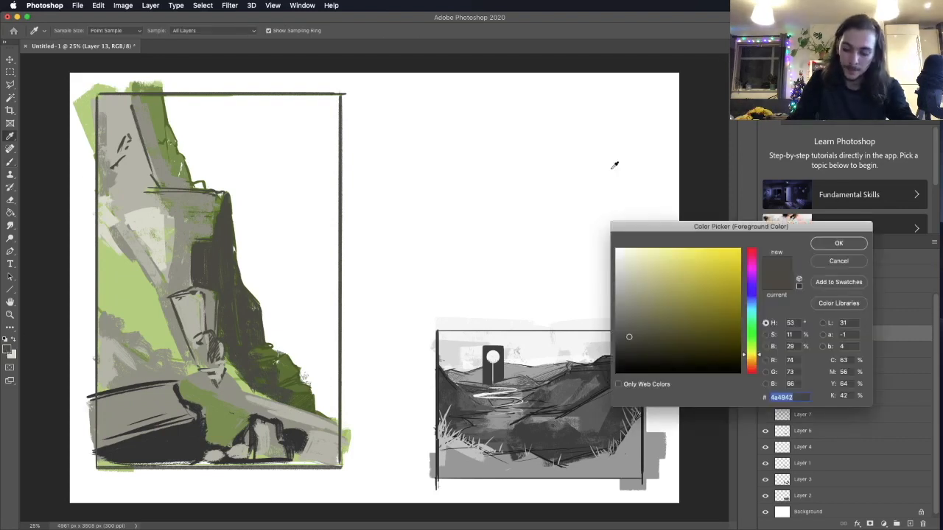
left_click(631, 330)
left_click(838, 243)
key("b")
mouse_move(152, 105)
left_mouse_down()
mouse_move(167, 175)
mouse_move(159, 142)
left_mouse_up()
key("super+z")
key("super+z")
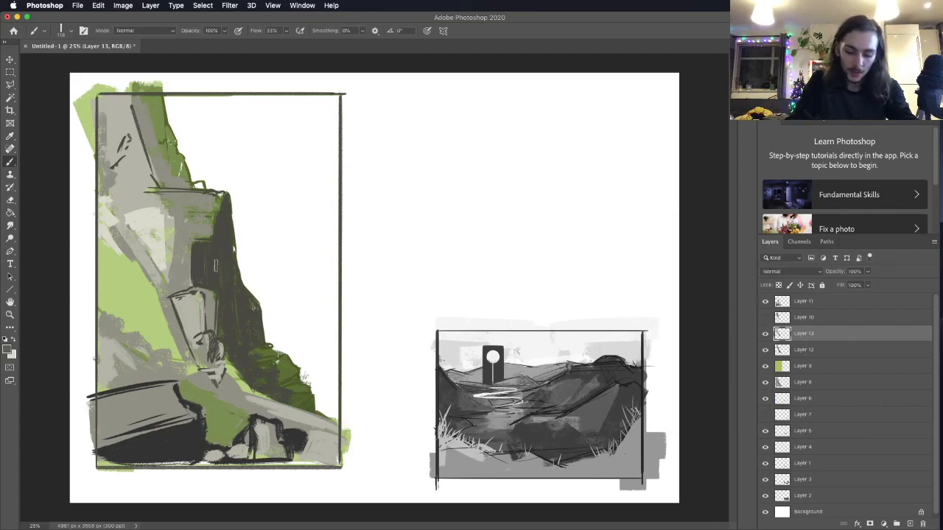
Paint lighter dark-grey patches over the cliff's shadow side on Layer 11
left_click(782, 301)
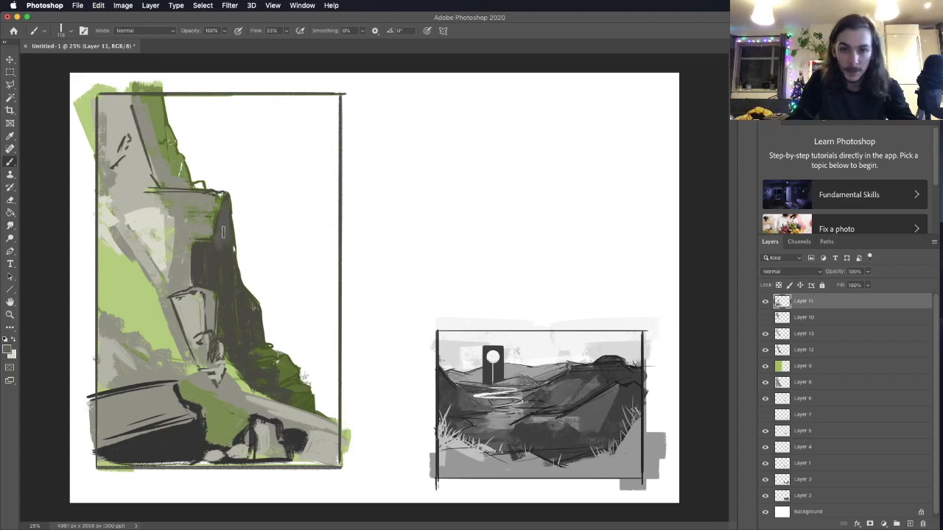
mouse_move(217, 260)
left_mouse_down()
mouse_move(239, 272)
mouse_move(243, 309)
left_mouse_up()
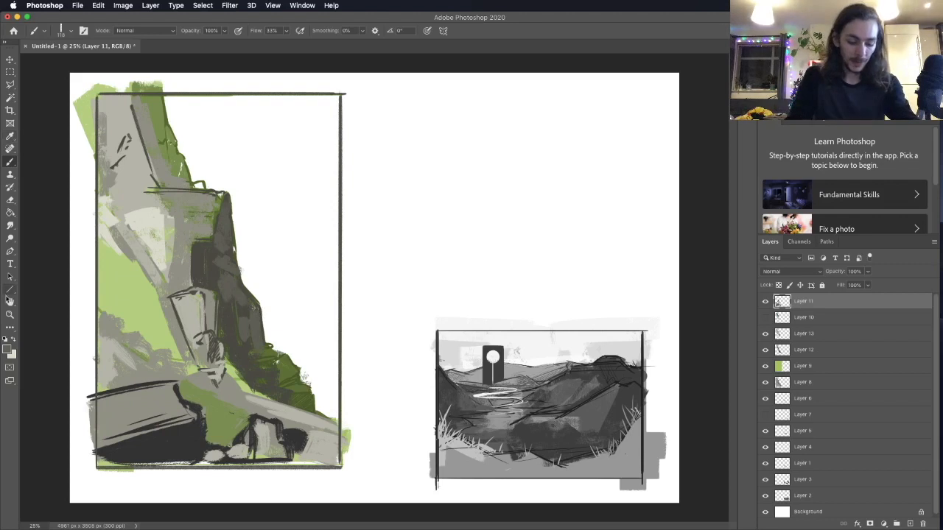
Paint out the green and grey overspill around the tall frame's left, top and lower right edges in white #ffffff
left_click(8, 349)
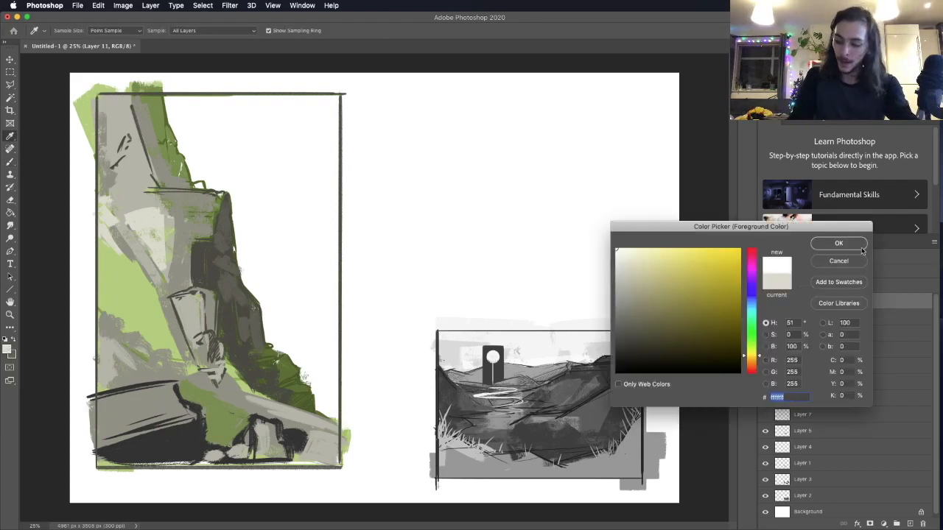
left_click(838, 243)
left_click_drag(87, 98, 85, 140)
mouse_move(86, 82)
left_mouse_down()
mouse_move(88, 299)
mouse_move(88, 94)
mouse_move(77, 168)
left_mouse_up()
left_click_drag(77, 100, 75, 145)
mouse_move(126, 81)
left_mouse_down()
mouse_move(100, 86)
mouse_move(165, 82)
left_mouse_up()
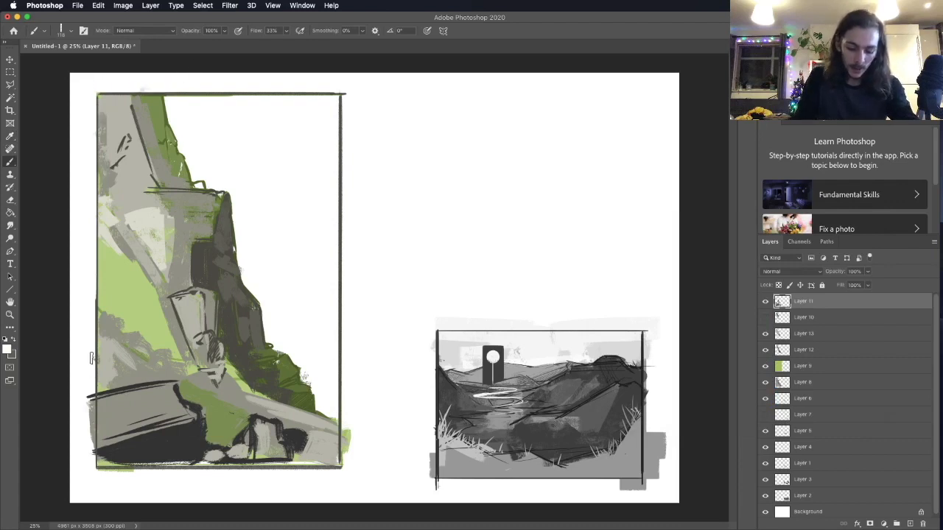
mouse_move(88, 419)
left_mouse_down()
mouse_move(89, 370)
mouse_move(88, 489)
left_mouse_up()
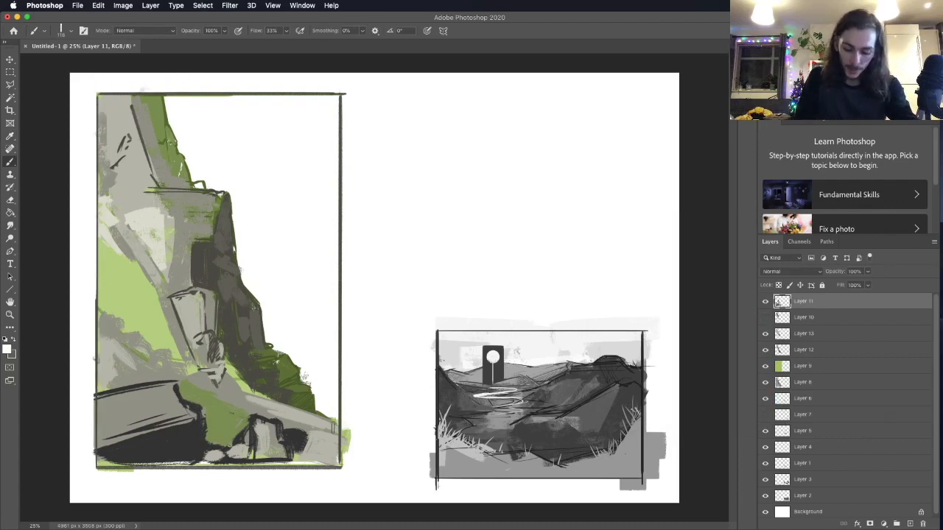
left_click_drag(350, 416, 348, 465)
key("super+z")
left_click_drag(347, 430, 346, 464)
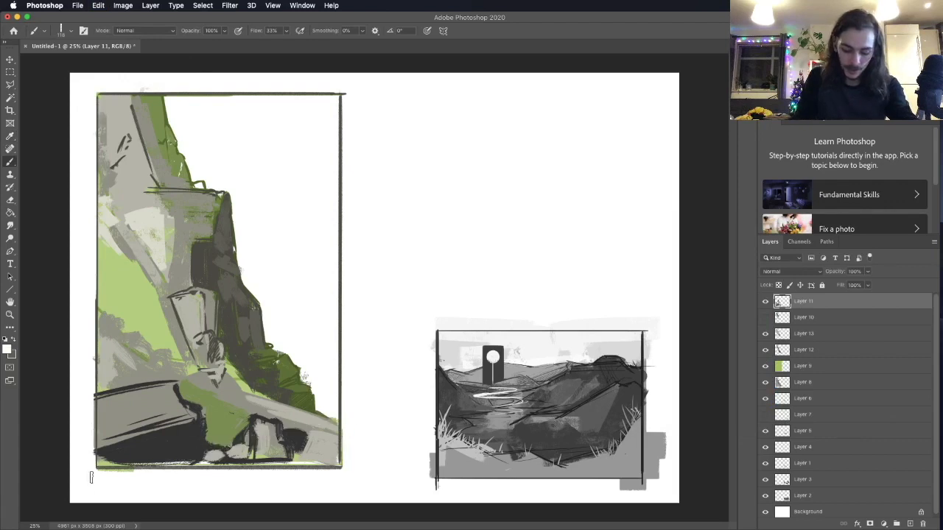
Sample grey #929084 and paint grey over the cliff's green patches and around the light patch on its middle face
left_click(8, 349)
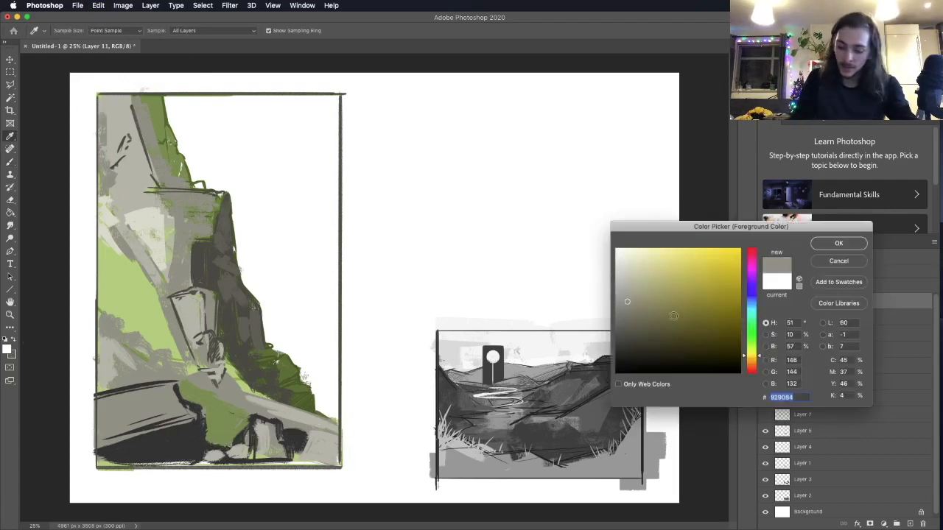
left_click(826, 245)
mouse_move(111, 425)
left_mouse_down()
mouse_move(203, 401)
mouse_move(118, 430)
left_mouse_up()
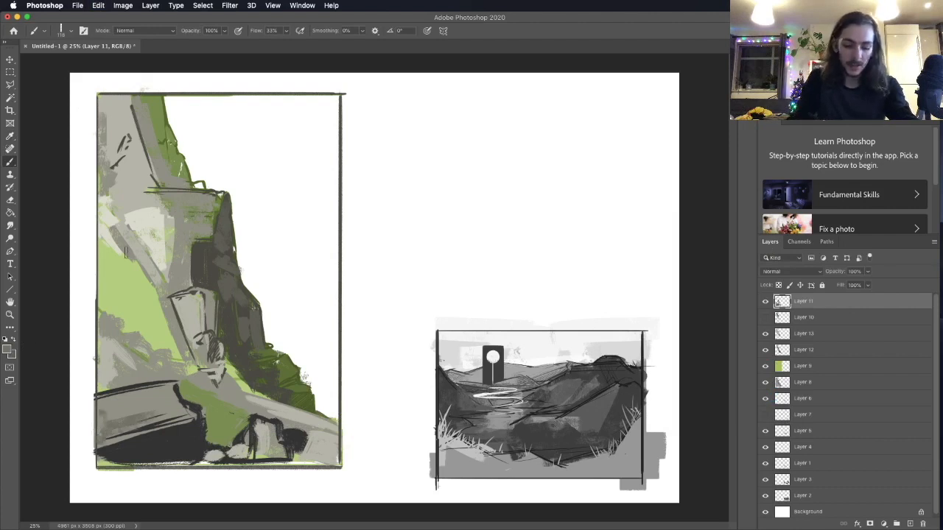
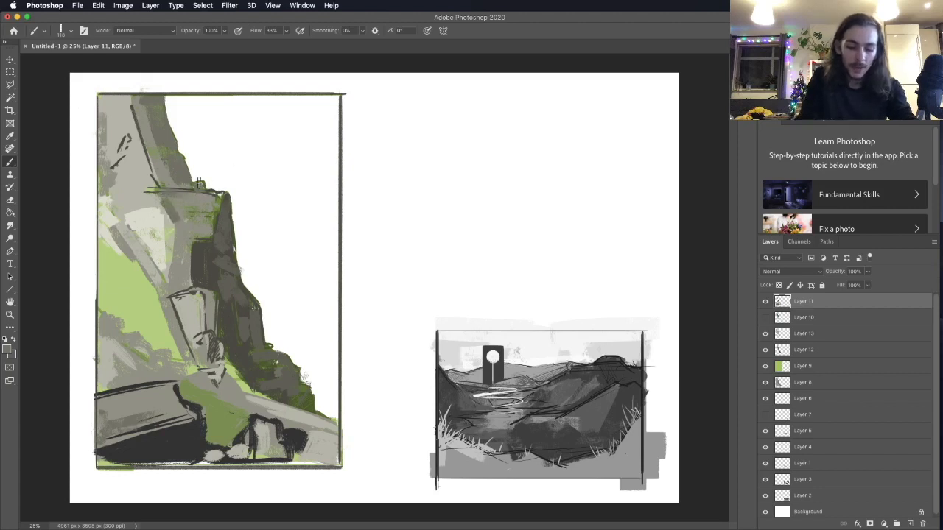
left_click_drag(175, 215, 166, 293)
left_click_drag(170, 247, 170, 301)
left_click_drag(144, 203, 126, 210)
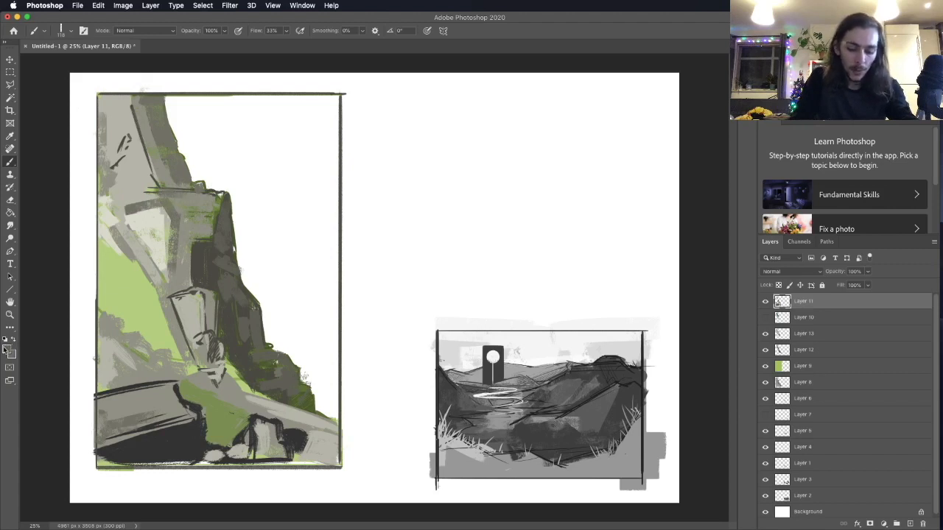
Sample the lighter grey #9b9990 from the cliff and paint it along the upper edge of the light patch
left_click(7, 349)
left_click(136, 189)
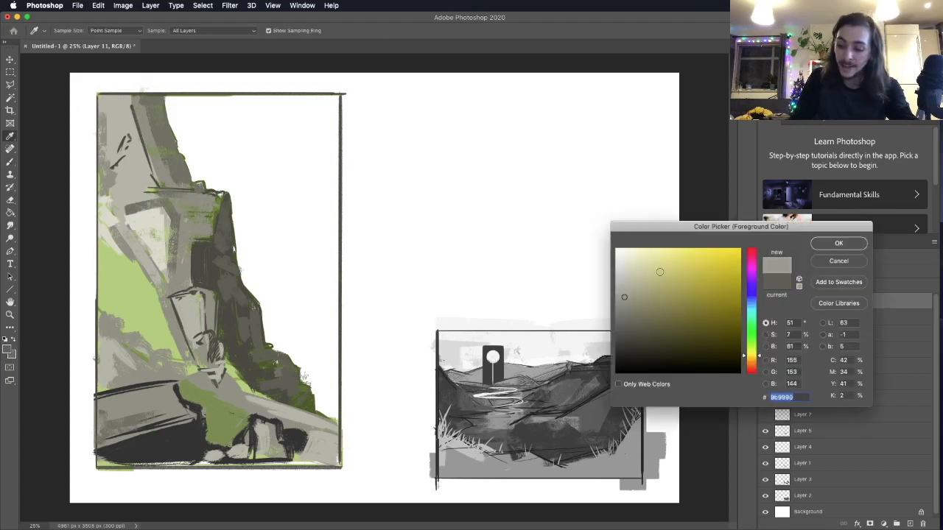
left_click(831, 243)
left_click_drag(123, 205, 155, 203)
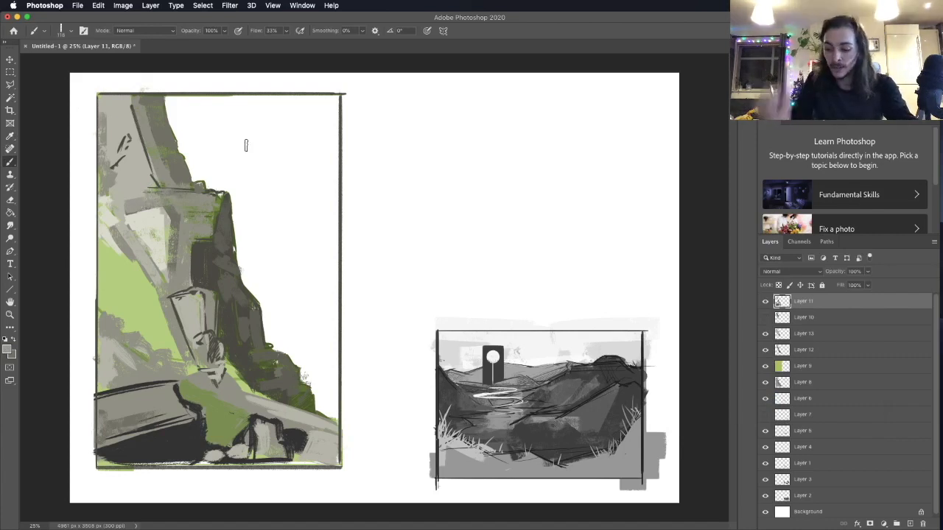
Add a new layer above Layer 11 and marquee-select the tall frame's interior down to the foreground rocks
key("alt+shift+super+n")
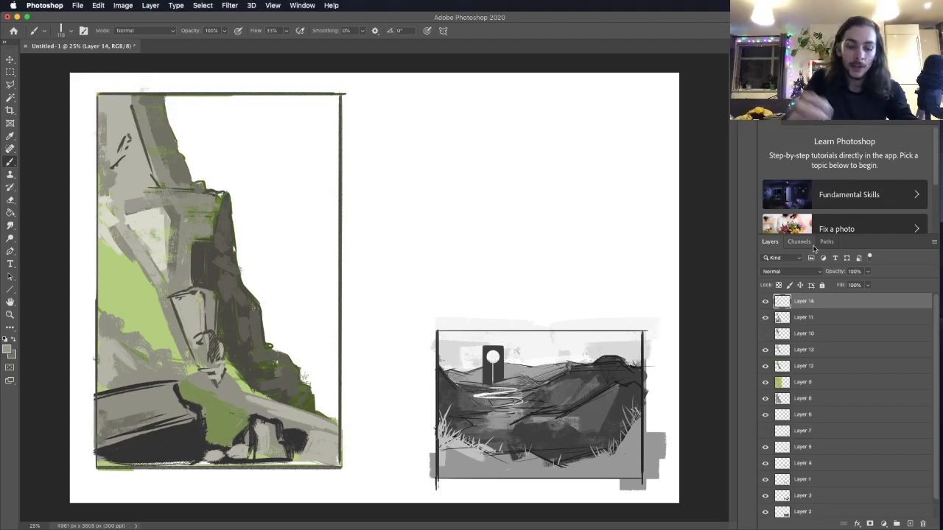
left_click(8, 350)
left_click(839, 246)
key("m")
mouse_move(96, 93)
left_mouse_down()
mouse_move(218, 152)
mouse_move(340, 388)
mouse_move(341, 435)
left_mouse_up()
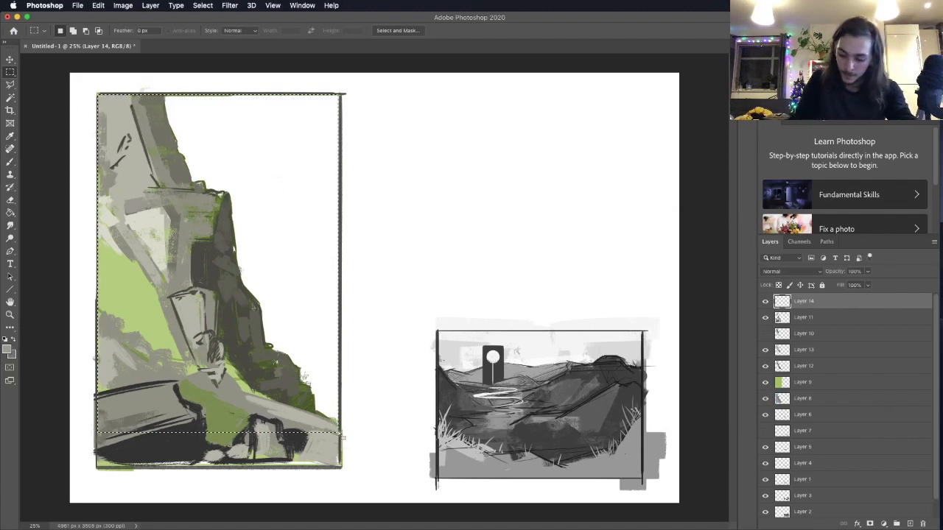
Add a new layer above Layer 6 and fill the selected area behind the cliff with a mint green
left_click(787, 416)
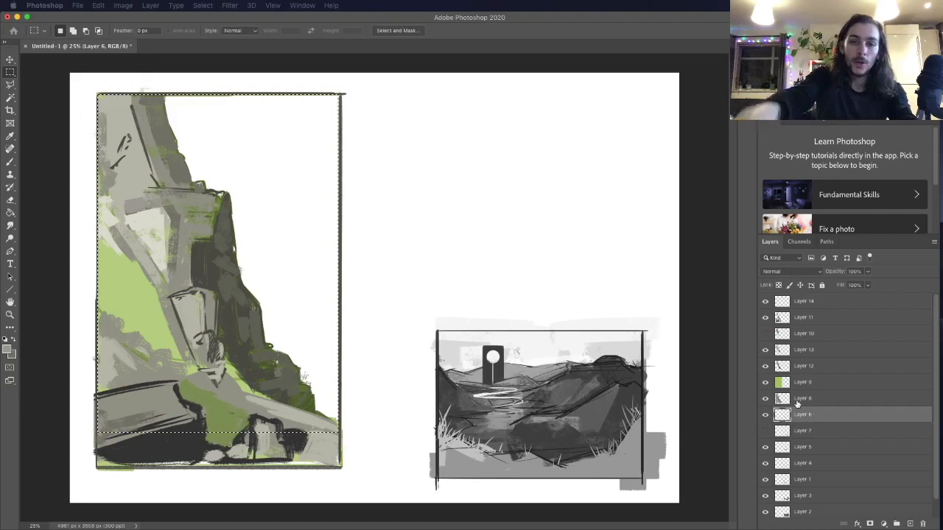
key("super+shift+alt+n")
left_click(8, 350)
left_click_drag(753, 331, 756, 309)
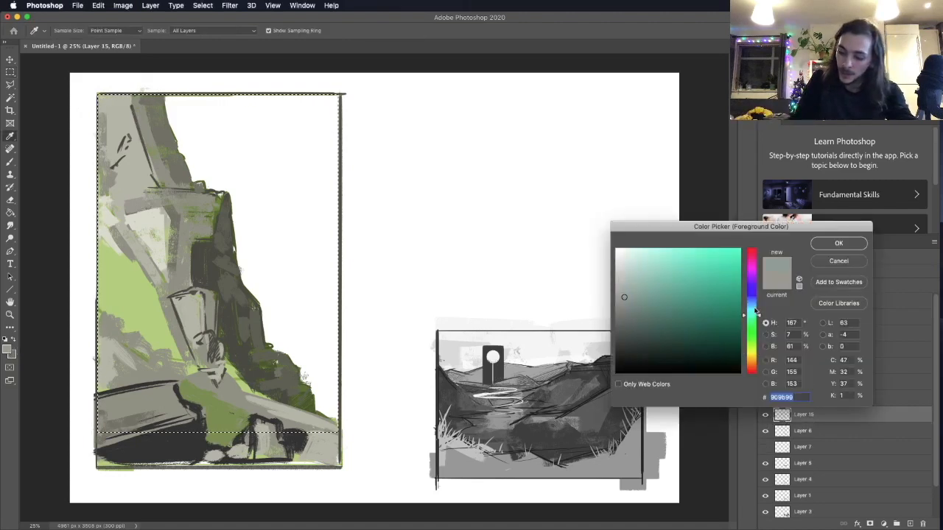
left_click(669, 255)
left_click(838, 243)
key("g")
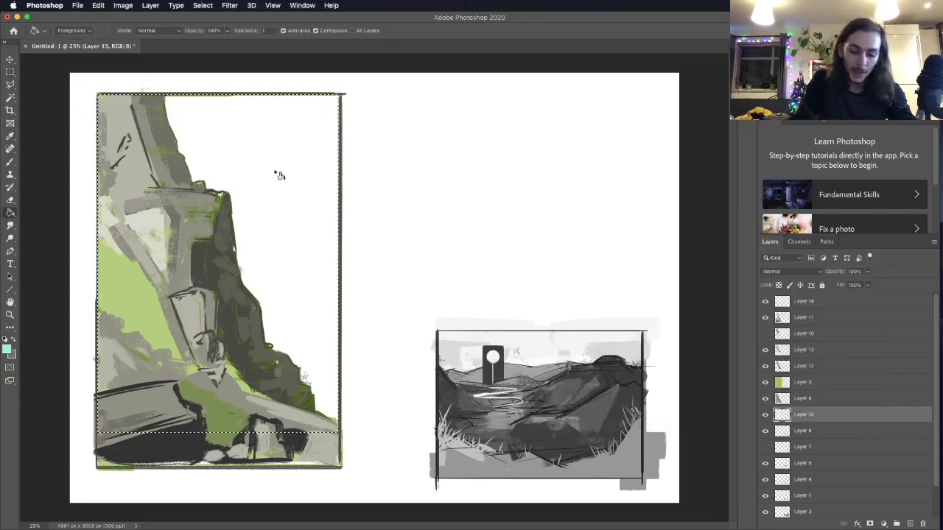
Refill the sky on Layer 15 with the lighter mint #b6ffef, and refill it with a pale cyan of bluer hue
left_click(6, 349)
left_click(651, 249)
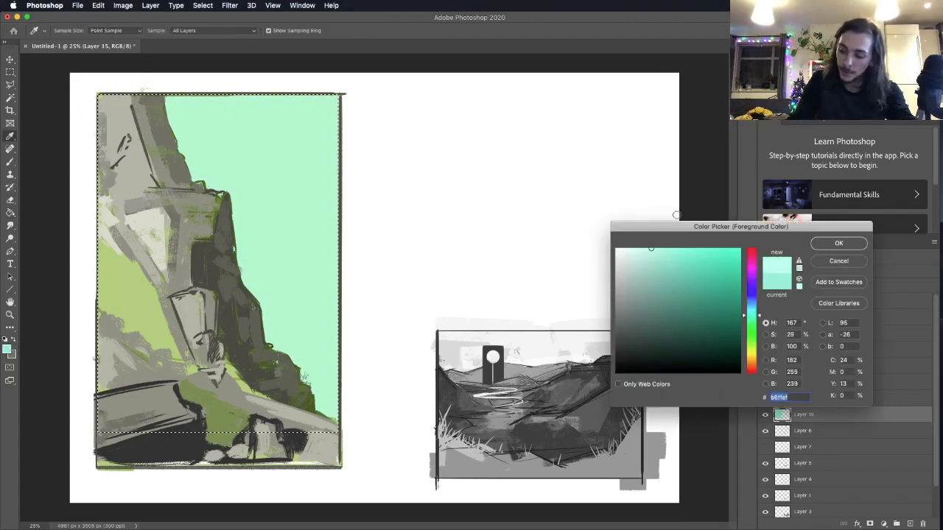
left_click(838, 243)
left_click(286, 249)
left_click(7, 351)
left_click(750, 309)
left_click(838, 243)
left_click(293, 286)
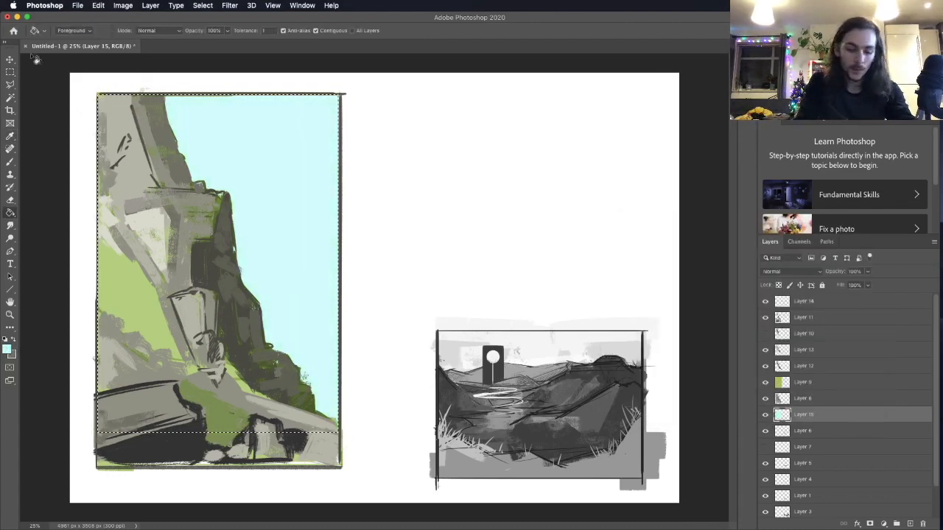
left_click(10, 73)
left_click(40, 106)
key("w")
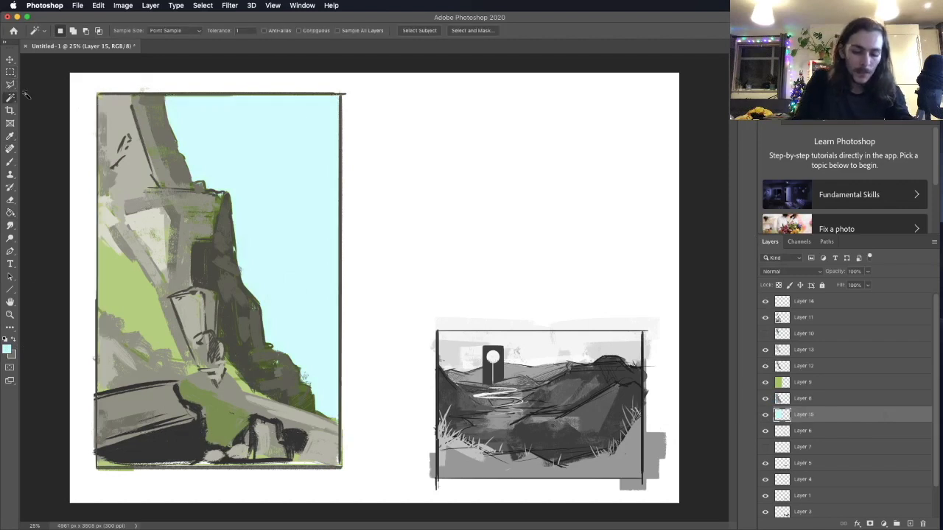
key("i")
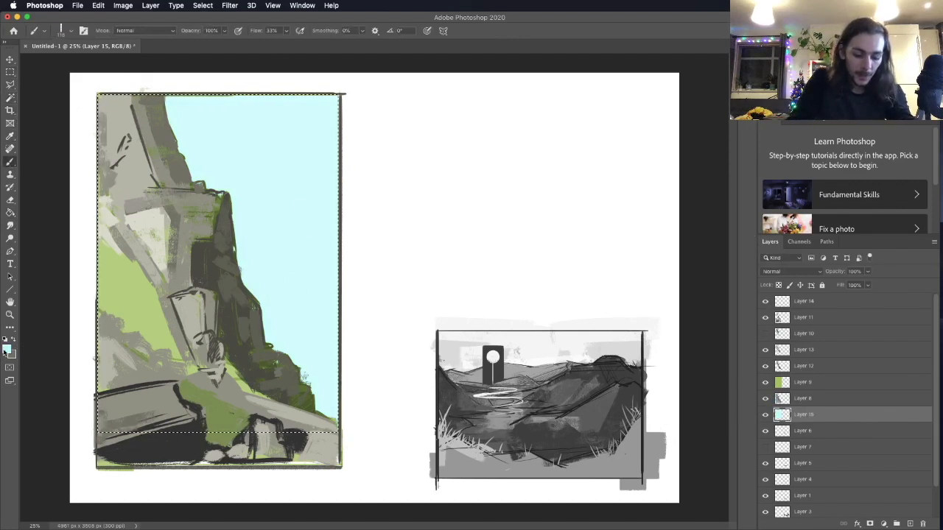
Set a darker, muted teal as the foreground colour and paint the distant hill ridge across the sky beside the cliff
left_click(6, 350)
left_click_drag(677, 258, 665, 275)
left_click(845, 243)
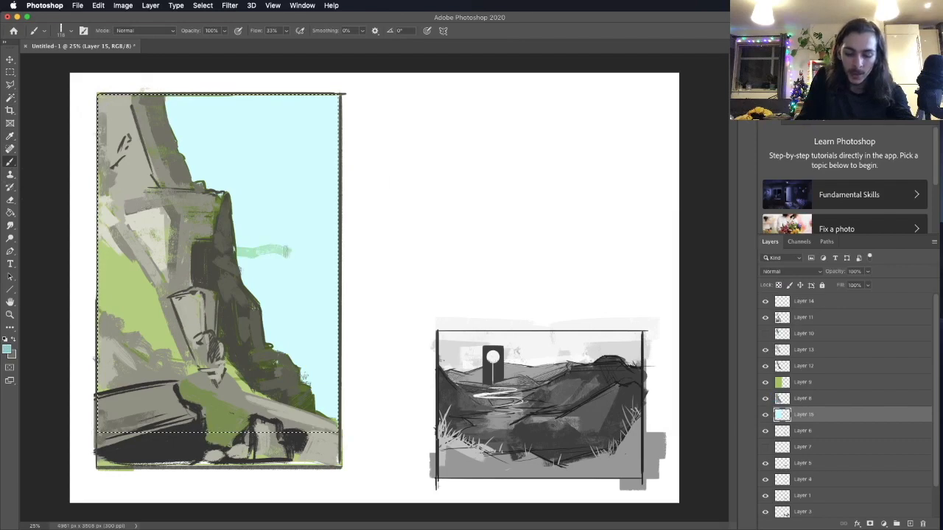
mouse_move(453, 244)
left_mouse_down()
mouse_move(354, 268)
mouse_move(361, 289)
mouse_move(328, 412)
mouse_move(293, 322)
left_mouse_up()
Adjust the foreground to darker and lighter tones of the hill colour and paint the slopes below the distant ridge
left_click(7, 349)
left_click(643, 312)
left_click(839, 243)
left_click(6, 349)
left_click(652, 261)
left_click(840, 243)
left_click_drag(251, 280, 310, 270)
Darken the foreground colour to a muted teal for the near hillside beside the cliff
left_click(7, 349)
left_click(840, 243)
left_click(7, 350)
left_click(840, 243)
left_click(6, 350)
left_click(655, 296)
left_click(839, 242)
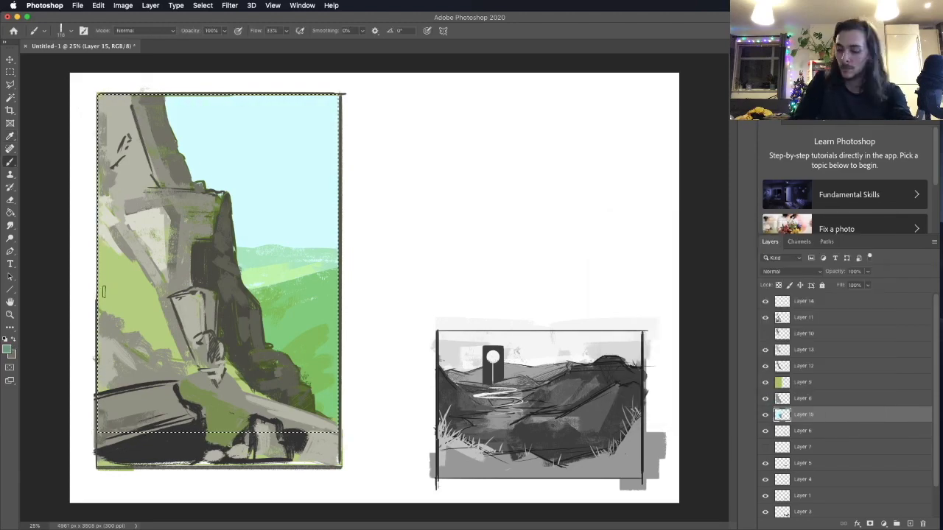
Select the empty area around the cliff from Layer 8 with the Magic Wand, delete it from Layer 9 and deselect
left_click(803, 382)
key("w")
left_click(803, 398)
left_click_drag(273, 159, 272, 160)
left_click(803, 383)
key("BackSpace")
key("super+d")
Lower Layer 15's opacity to 66% and paint a white cloud in the middle of the sky
left_click(804, 415)
mouse_move(868, 272)
left_mouse_down()
mouse_move(842, 284)
mouse_move(855, 284)
left_mouse_up()
key("b")
left_click_drag(267, 161, 305, 196)
Select the sky with the Magic Wand, paint white clouds above the ridge and beside the cliff, and deselect
key("w")
left_click(274, 208)
mouse_move(273, 223)
left_mouse_down()
mouse_move(253, 241)
mouse_move(324, 236)
left_mouse_up()
key("b")
left_click_drag(243, 215, 209, 168)
key("super+d")
Sample the pale green #98caad from the hills and set a lighter tint of it for the middle slopes
key("m")
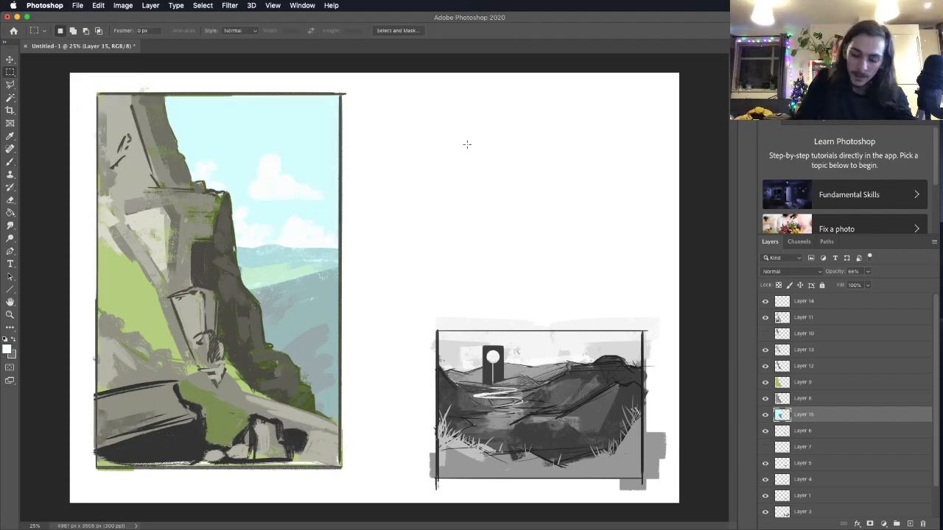
left_click_drag(225, 260, 254, 278)
key("b")
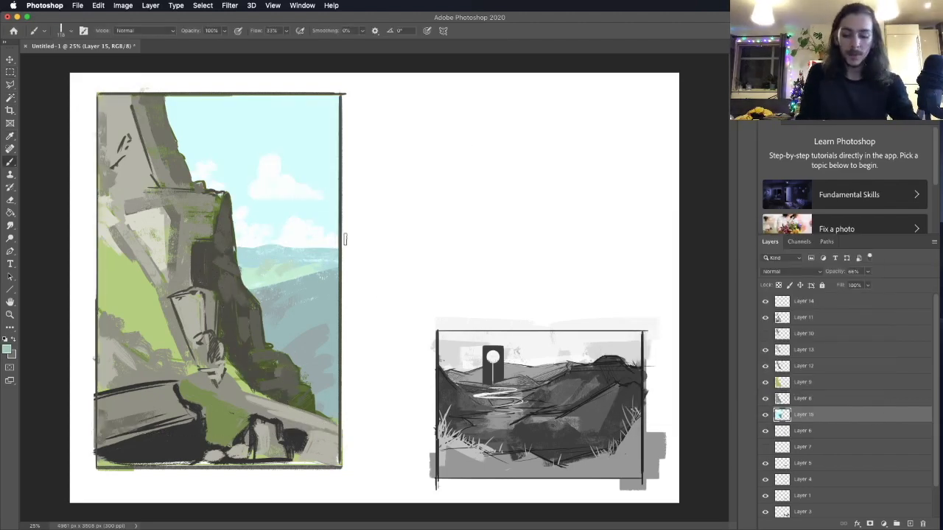
left_click(8, 349)
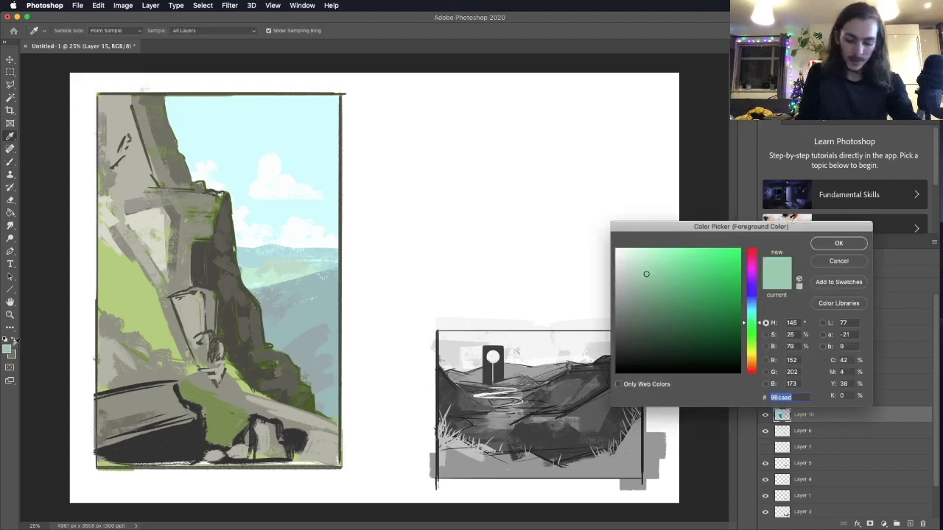
left_click(838, 243)
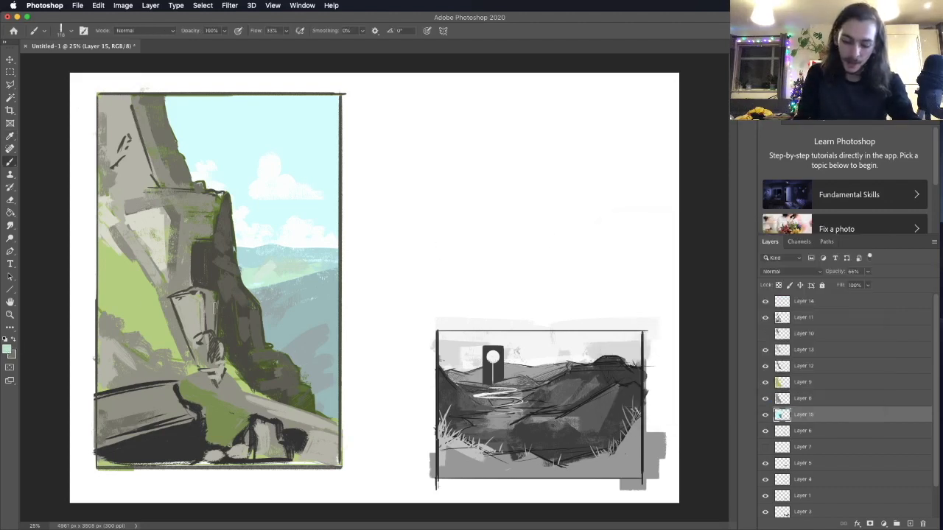
Sample pale blue #a8dcdd from the distant ridge, darken it slightly and paint it over the green middle hills
left_click(7, 347)
left_click(264, 252)
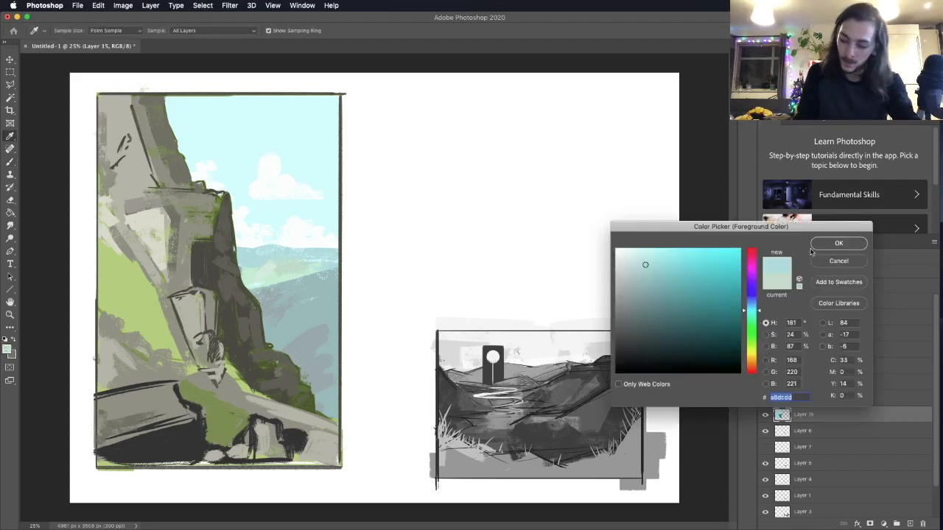
left_click(839, 245)
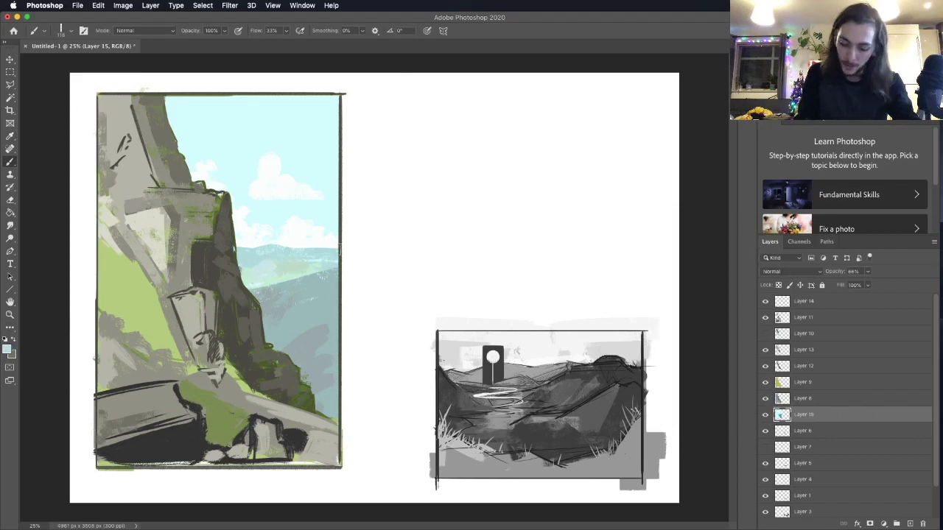
left_click(9, 349)
left_click(650, 271)
left_click(838, 244)
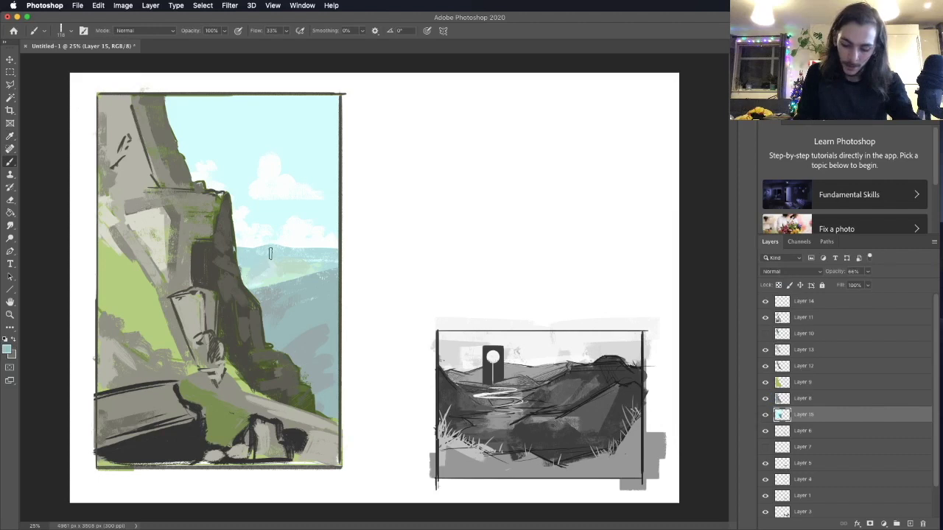
left_click_drag(259, 281, 338, 253)
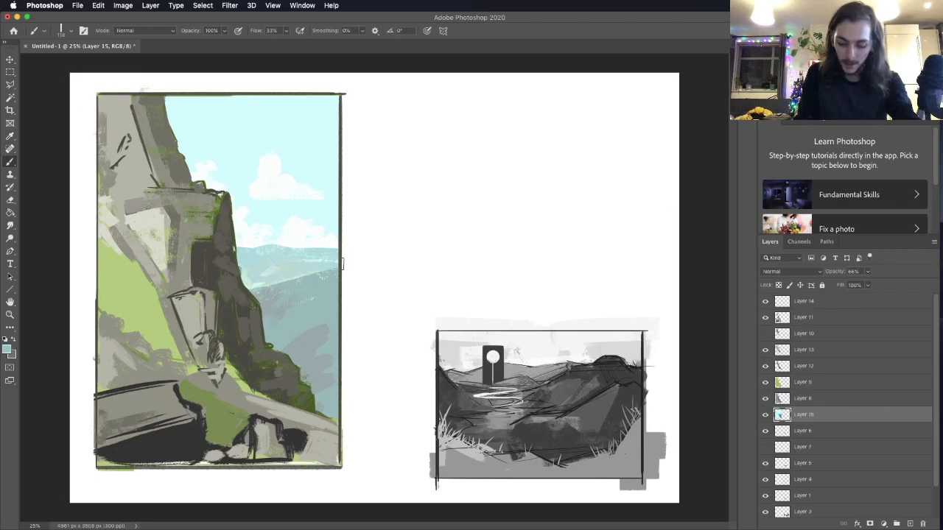
Set the foreground colour to the soft green #a1d0bf and brush subtle patches onto the middle hills
left_click(7, 350)
left_click(644, 271)
left_click(751, 319)
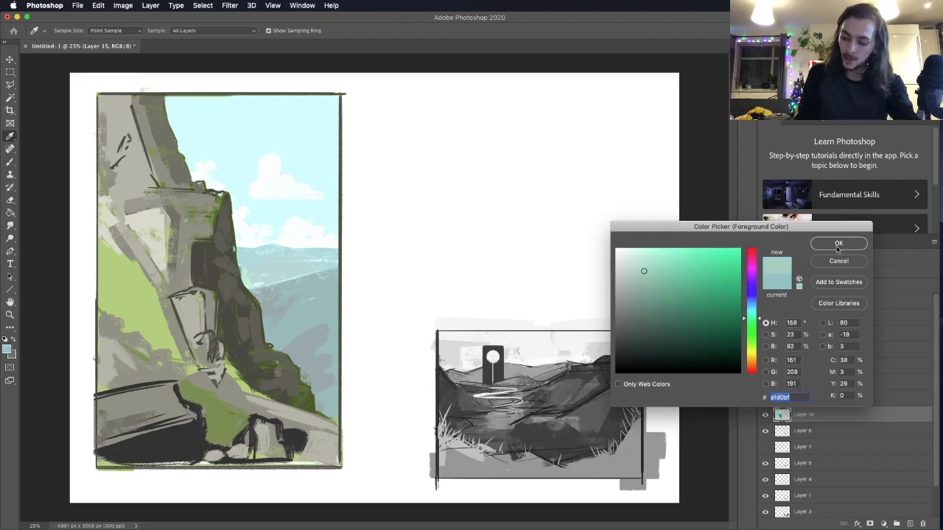
left_click(838, 244)
key("b")
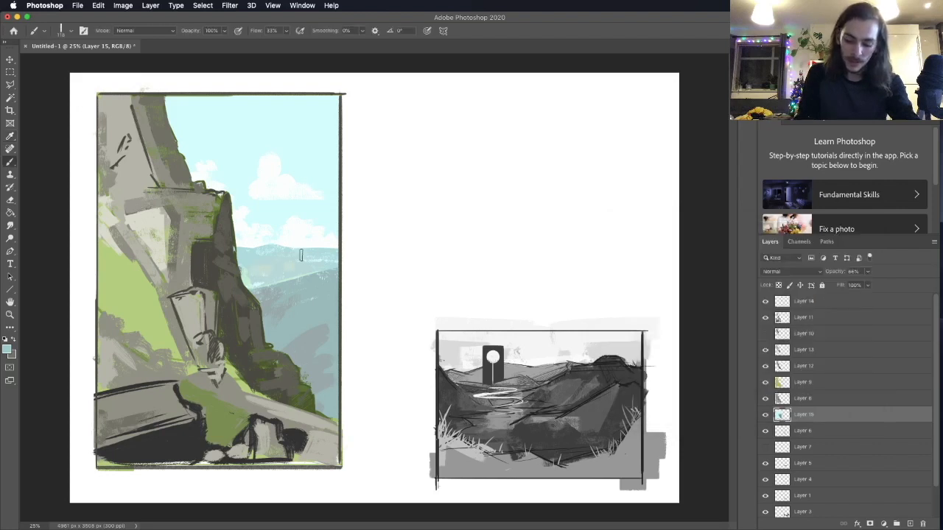
Sample the near hillside's colour, shift it to a darker blue-grey and paint shading on that slope
left_click(8, 350)
left_click(322, 280)
left_click(644, 302)
left_click(837, 243)
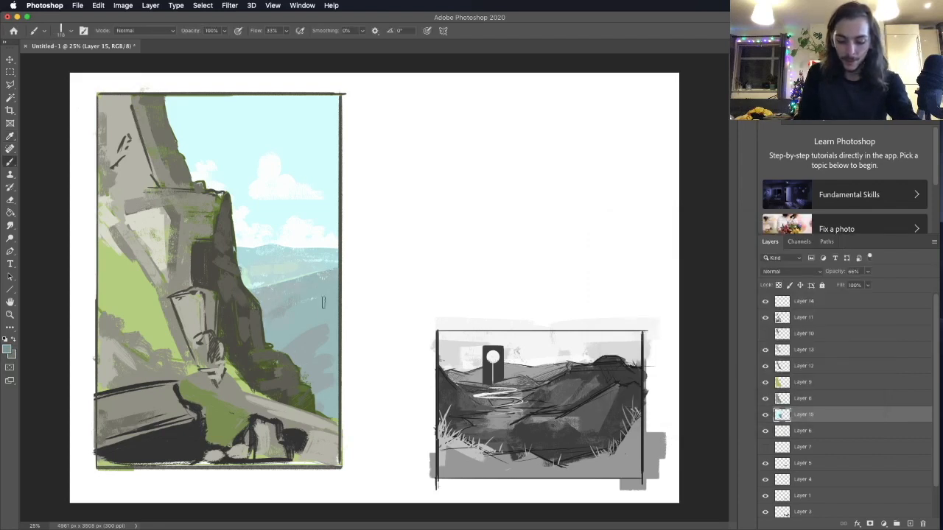
Add a new layer at the top of the stack and draw dark outline strokes along the cliff's upper ledge
key("super+shift+alt+n")
key("super+plus")
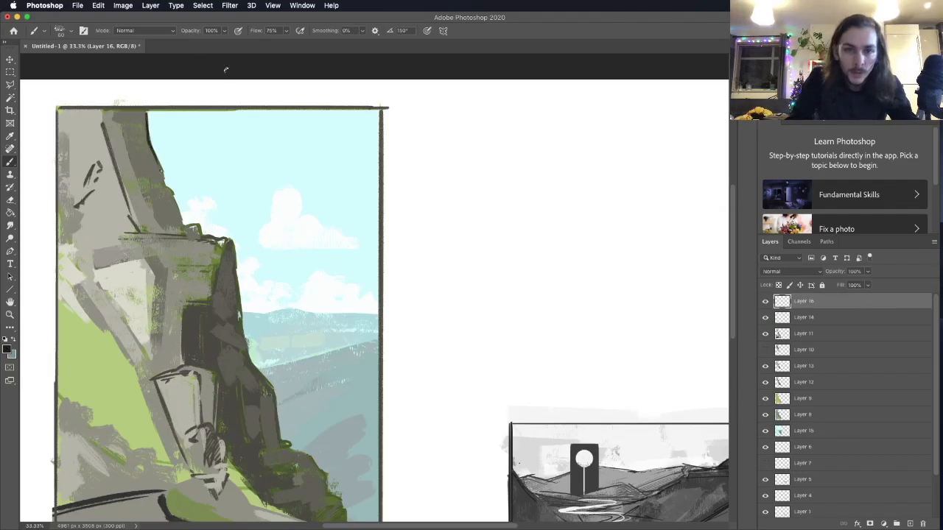
left_click_drag(118, 233, 193, 235)
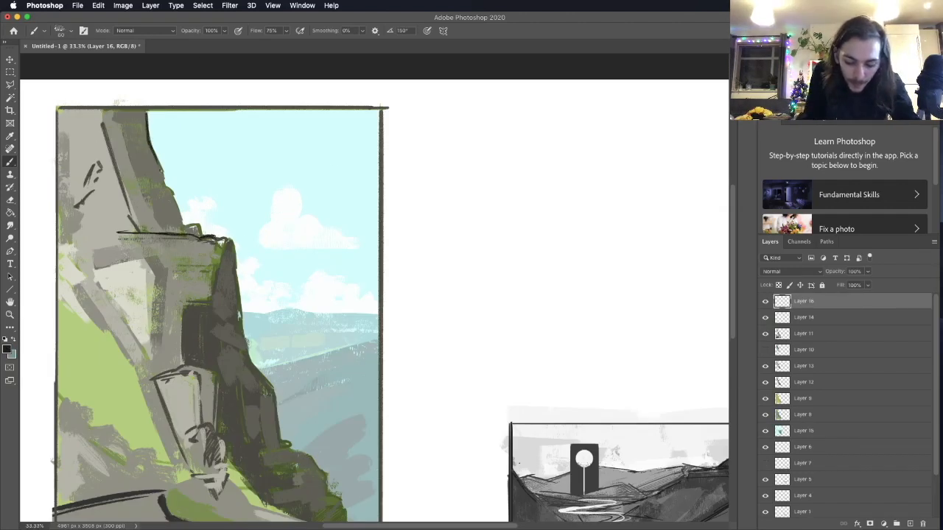
left_click_drag(169, 236, 236, 242)
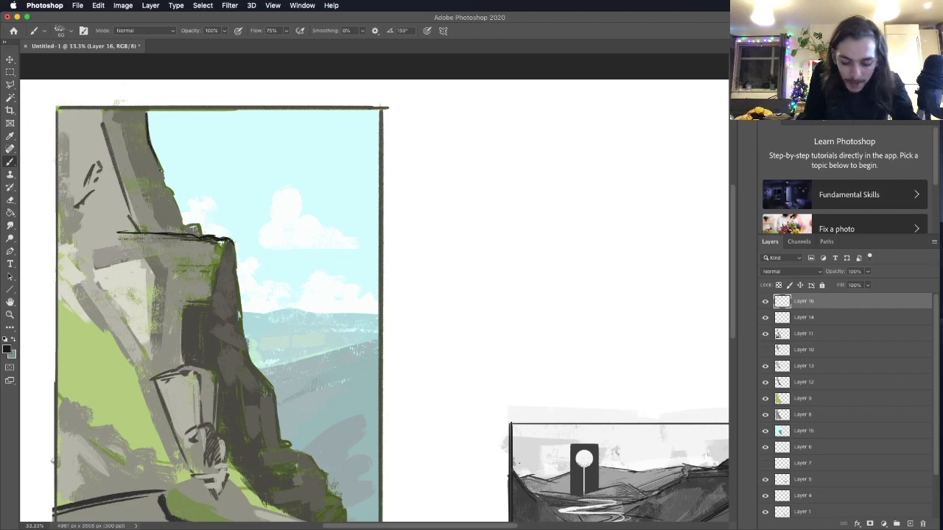
Draw dark outline strokes around the small rock on the ledge and along the creases of the upper cliff face
left_click_drag(198, 226, 203, 238)
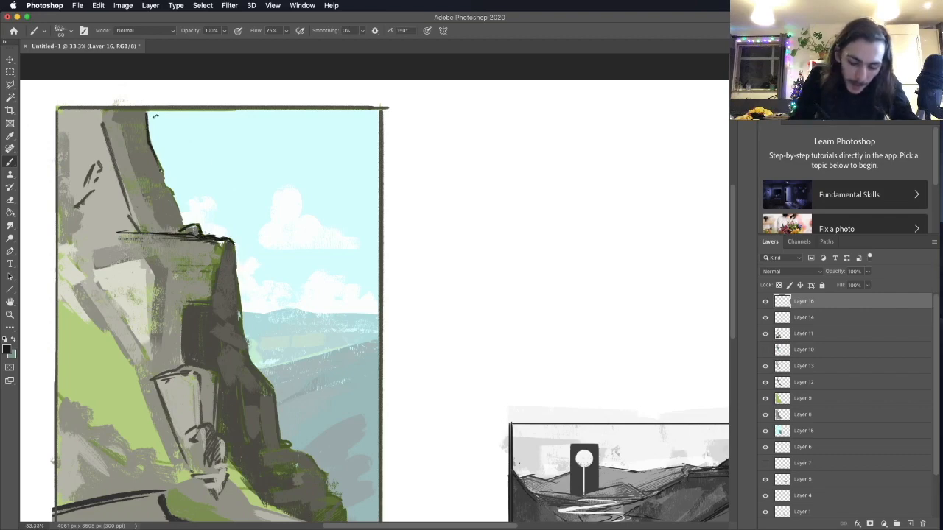
left_click_drag(103, 117, 104, 139)
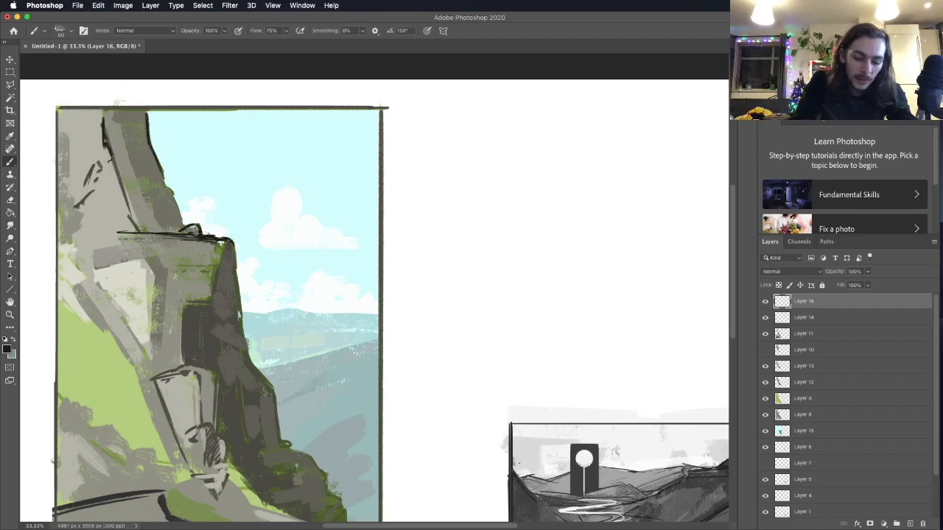
left_click_drag(100, 163, 78, 216)
left_click_drag(113, 164, 137, 221)
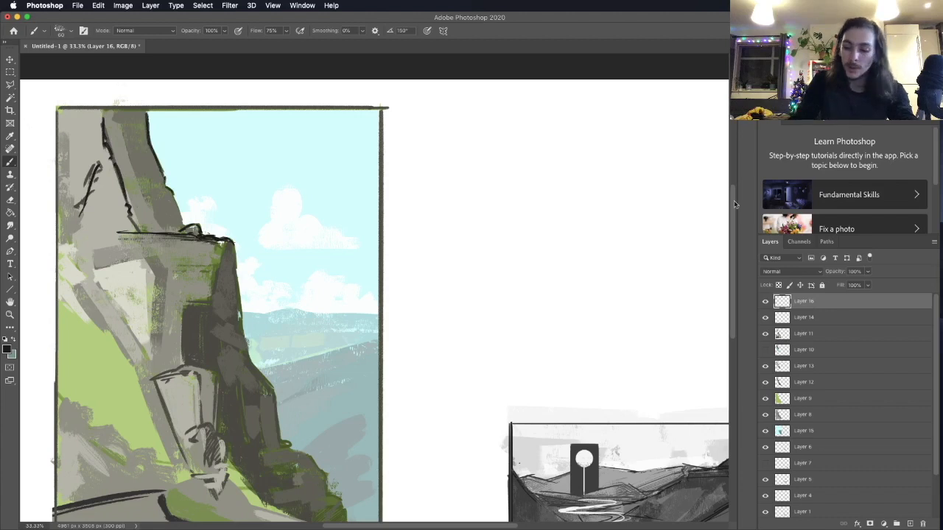
Outline the cliff's outer edge below the ledge and the inner edge of the dark recess with dark strokes
scroll(735, 204, "up", 2)
left_click_drag(234, 271, 242, 349)
scroll(718, 249, "down", 4)
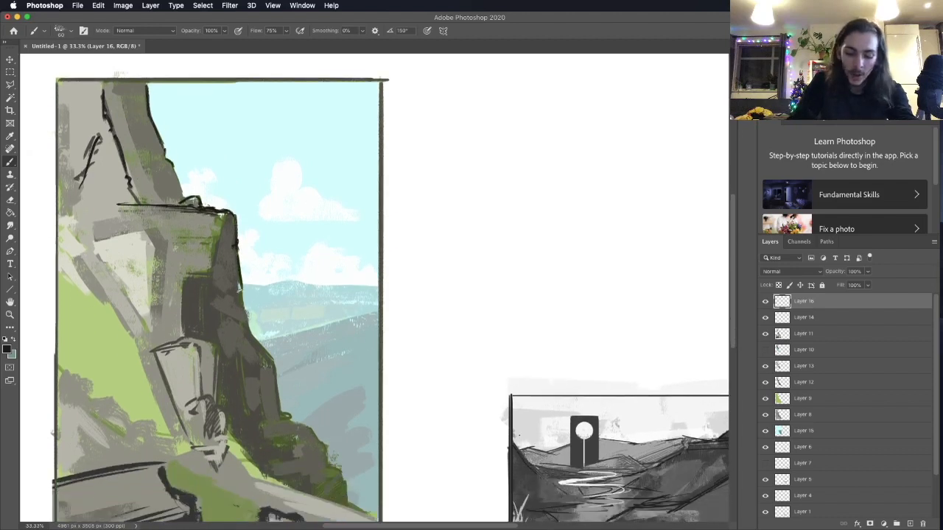
left_click_drag(241, 282, 250, 337)
left_click_drag(185, 284, 181, 318)
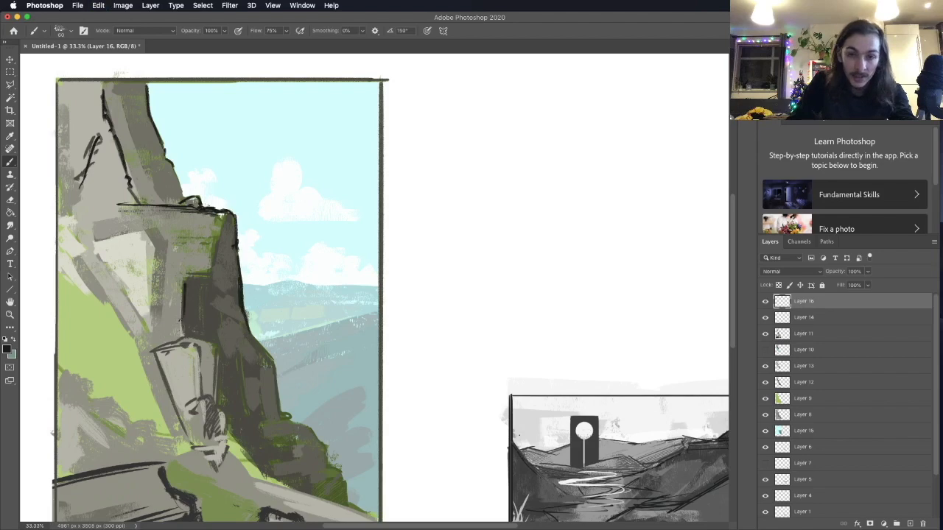
Add dark crack lines beneath the ledge, down the block's corner and at the foot of the upper cliff
mouse_move(166, 252)
left_mouse_down()
mouse_move(214, 253)
mouse_move(214, 276)
mouse_move(169, 248)
left_mouse_up()
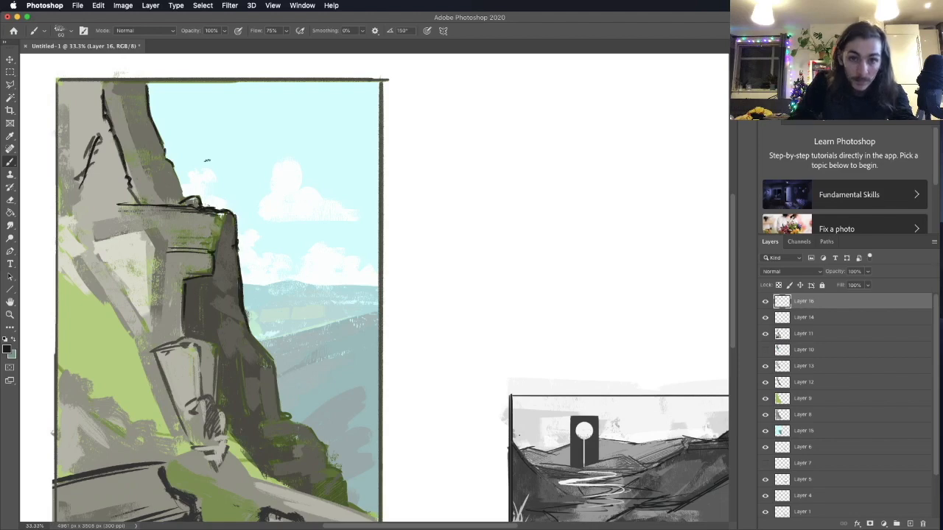
left_click_drag(215, 218, 212, 243)
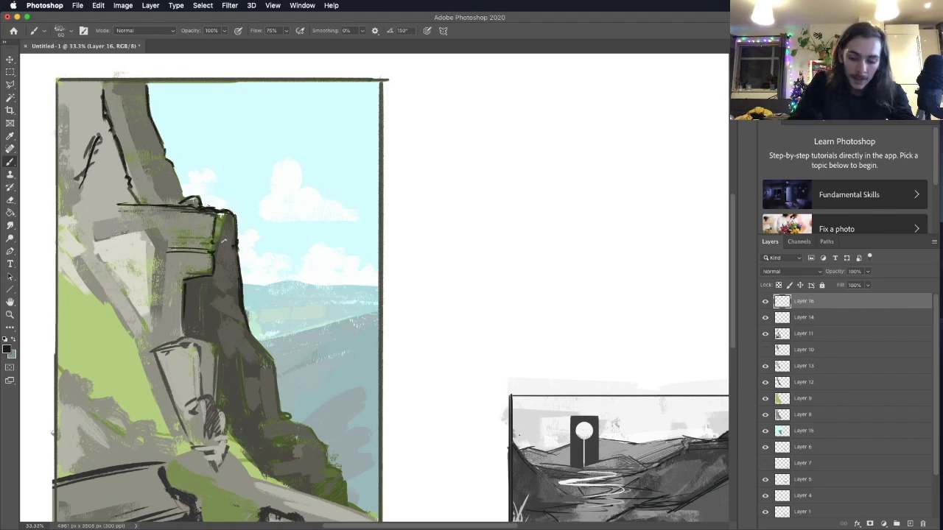
left_click_drag(219, 214, 214, 238)
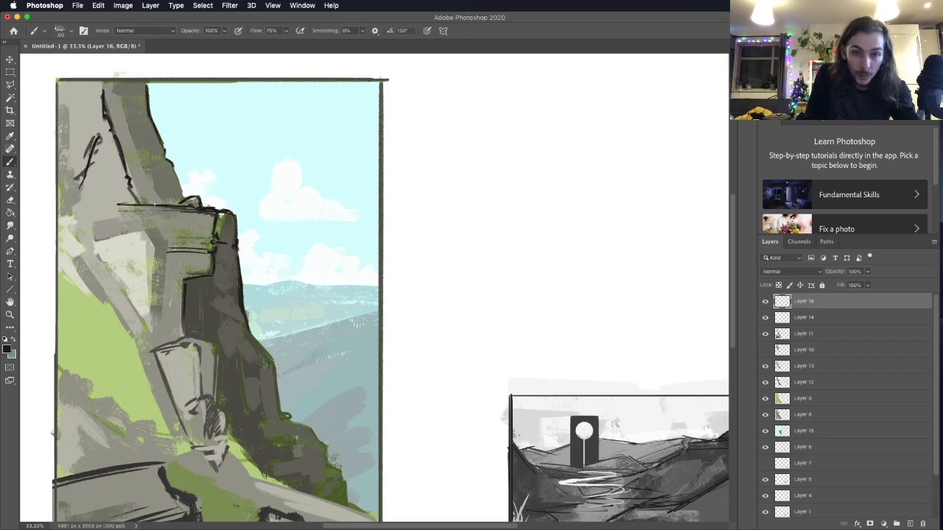
left_click_drag(147, 188, 157, 204)
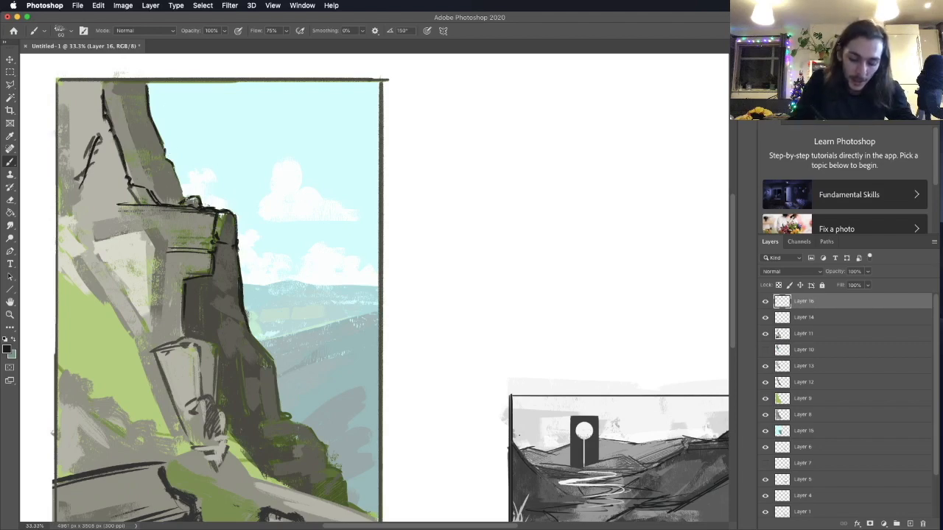
Continue the dark outline down the lower cliff's outer edge and over the stepped rocks at its base
left_click_drag(733, 247, 726, 271)
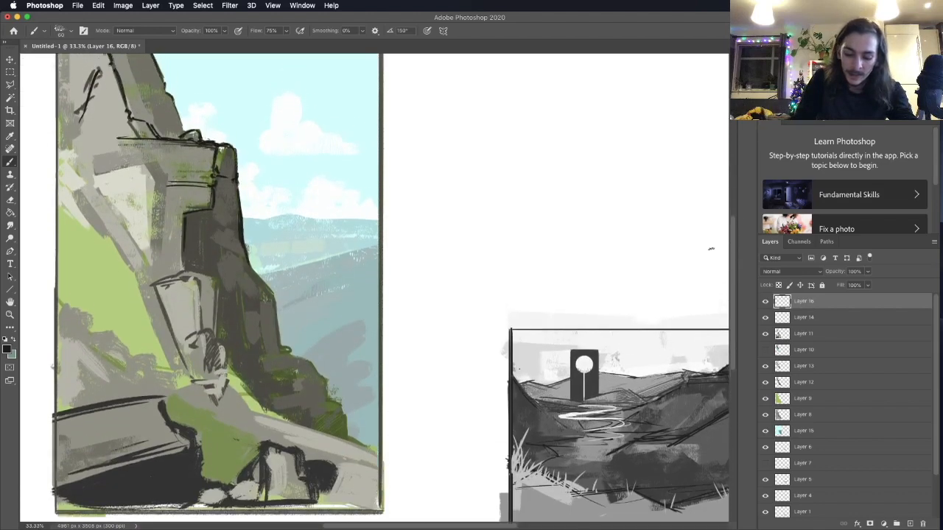
mouse_move(249, 266)
left_mouse_down()
mouse_move(272, 294)
mouse_move(280, 346)
left_mouse_up()
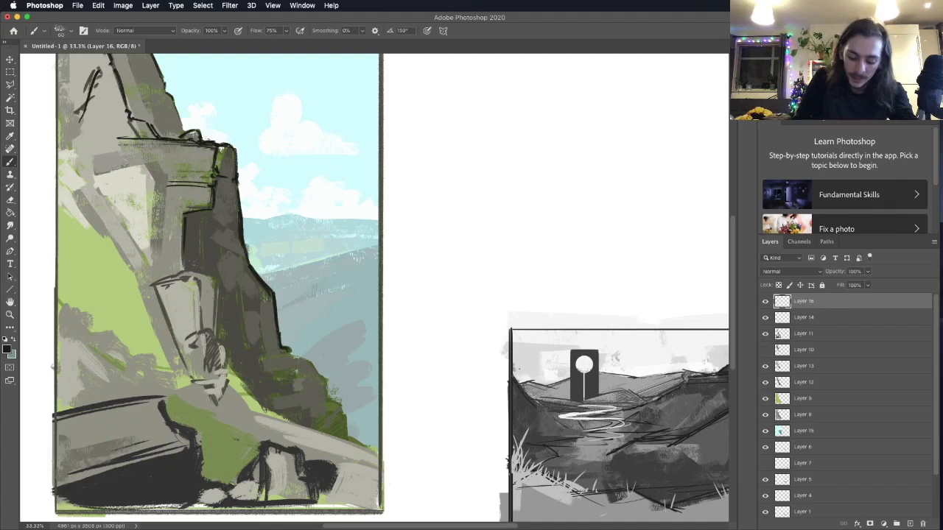
left_click_drag(292, 354, 318, 364)
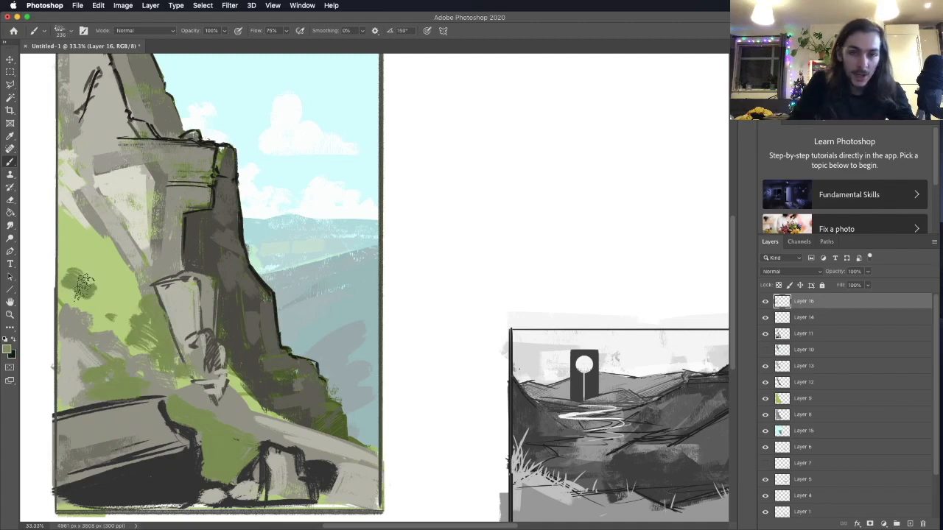
Set the foreground colour to the muted green #95a664 and brush mottled patches over the bright grass slope
key("i")
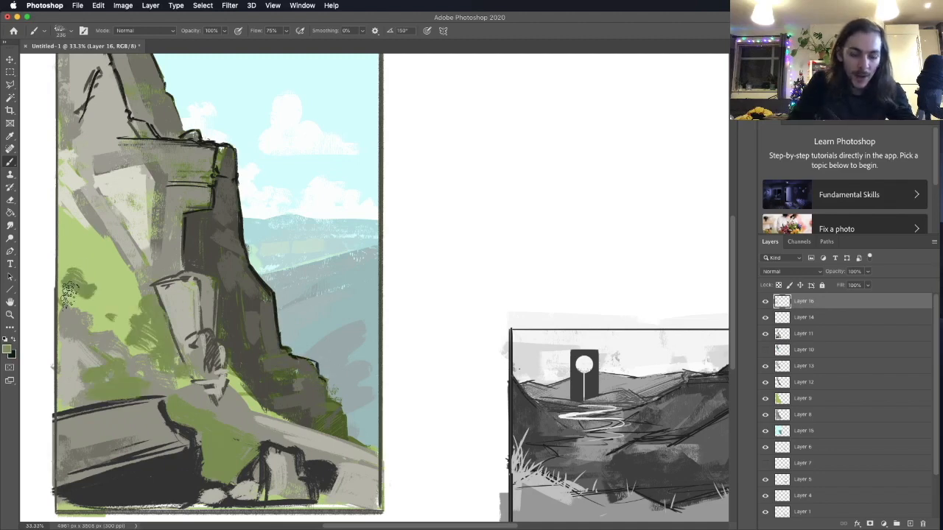
left_click(9, 348)
left_click(95, 278)
left_click(87, 290)
left_click(666, 292)
left_click(837, 244)
key("b")
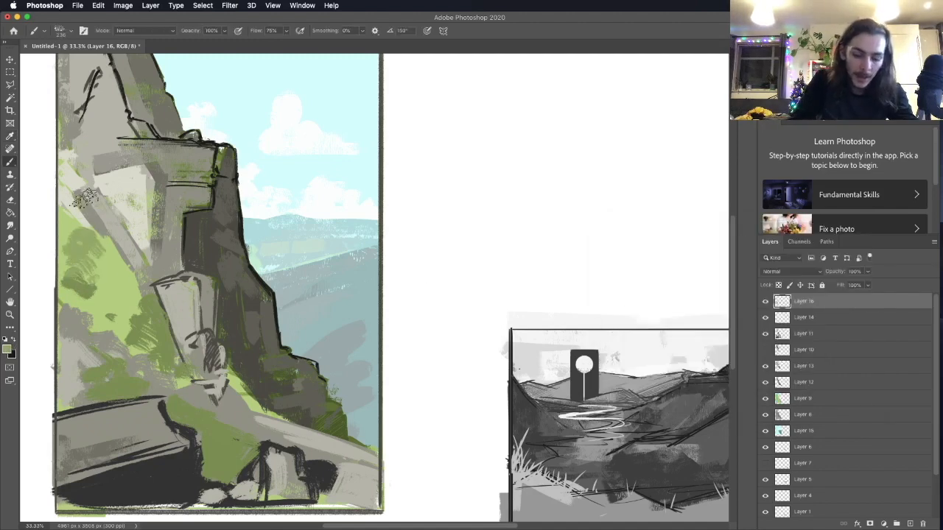
left_click_drag(71, 228, 69, 298)
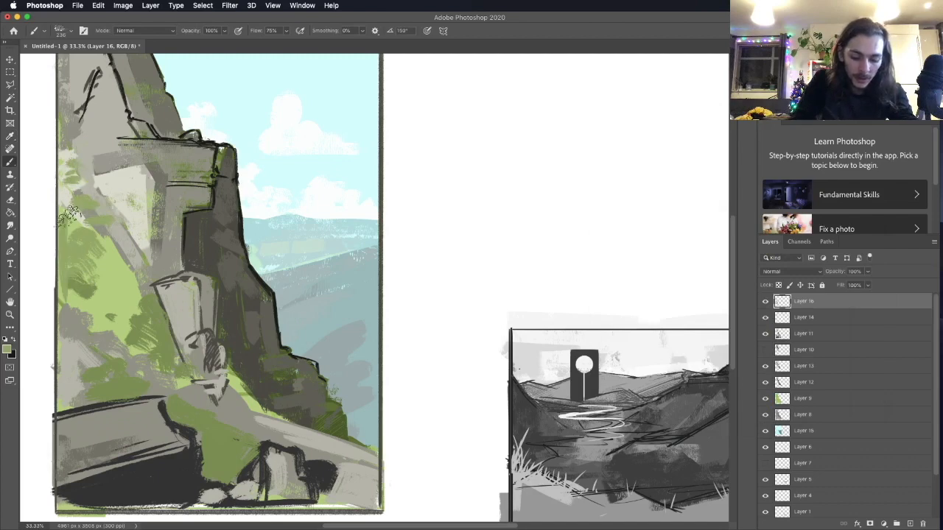
left_click_drag(64, 171, 64, 267)
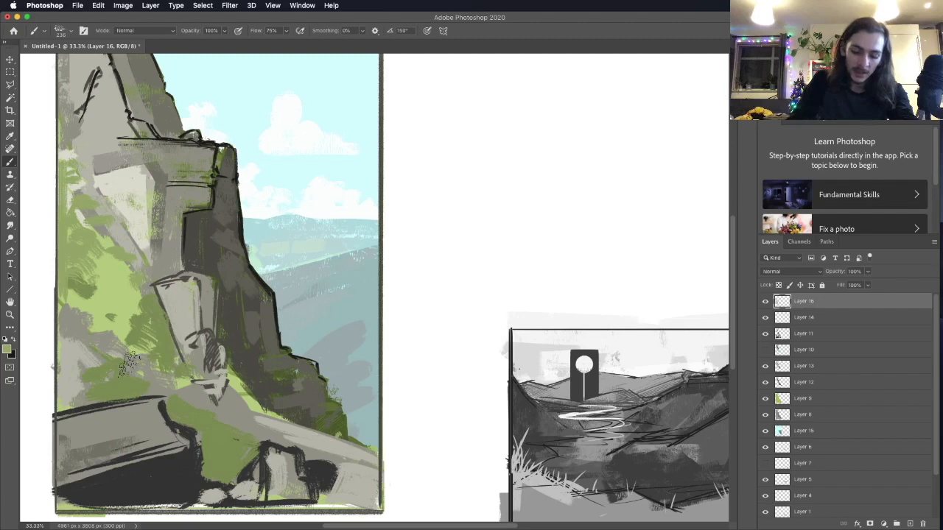
Switch the foreground colour to a mid grey and brush rocky patches over the grass slope and its outer edge
key("i")
left_click(7, 350)
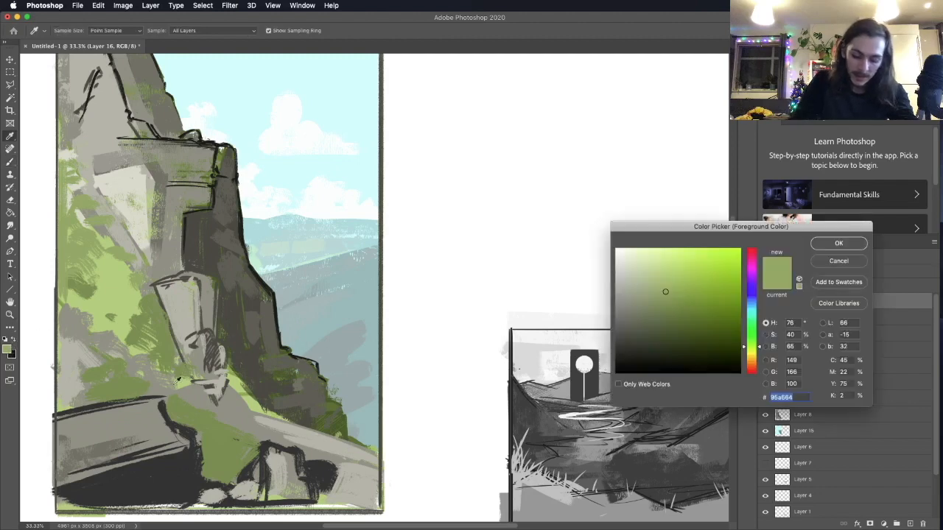
left_click(838, 243)
key("b")
key("i")
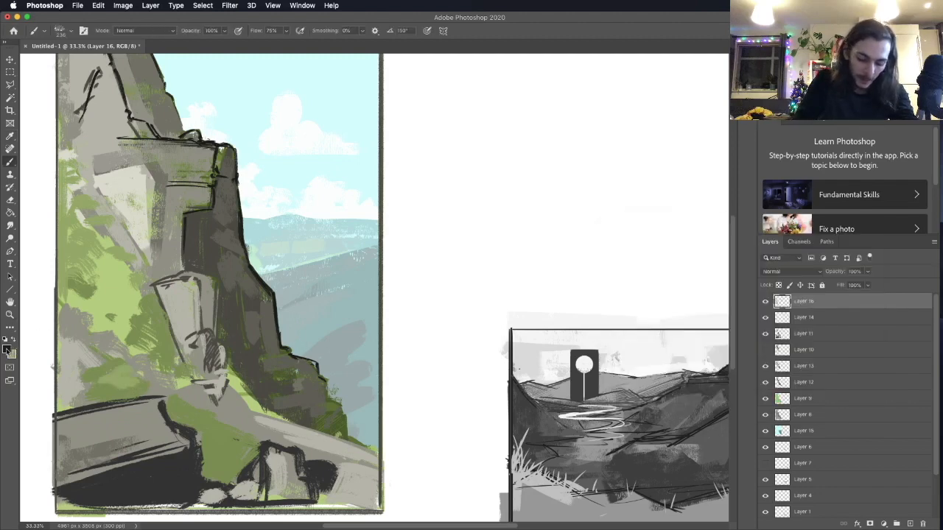
left_click(7, 350)
left_click(651, 312)
key("Return")
key("b")
mouse_move(107, 274)
left_mouse_down()
mouse_move(128, 262)
mouse_move(140, 271)
mouse_move(118, 237)
mouse_move(83, 219)
left_mouse_up()
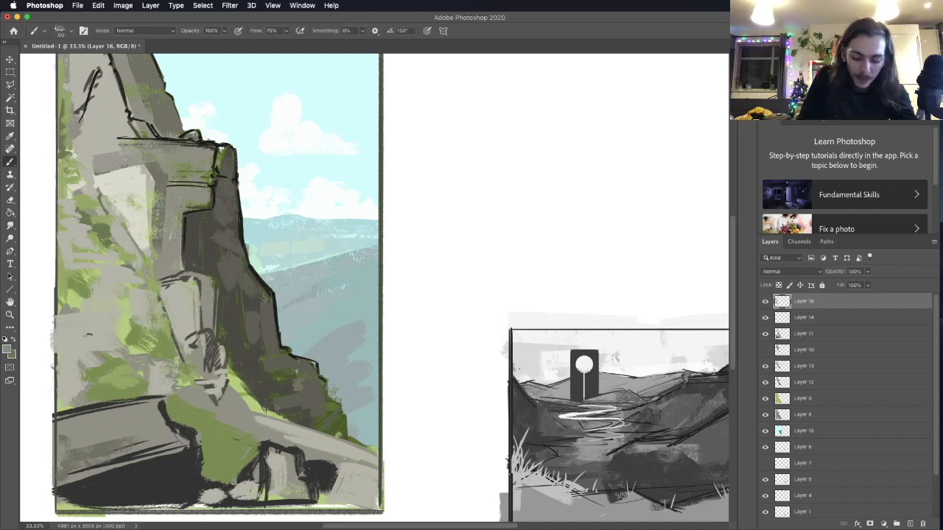
left_click_drag(56, 321, 53, 391)
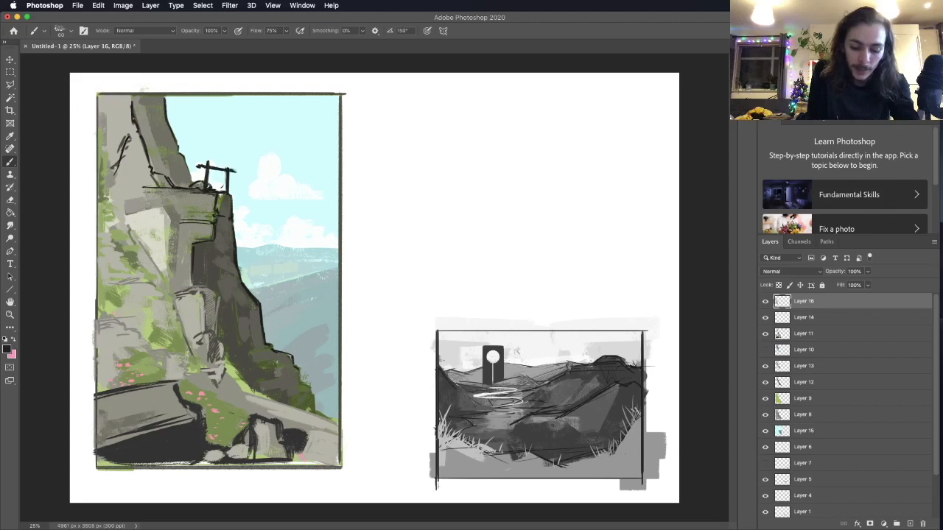
Reinforce the tall thumbnail frame's lower right corner with a dark stroke
left_click_drag(340, 442, 341, 470)
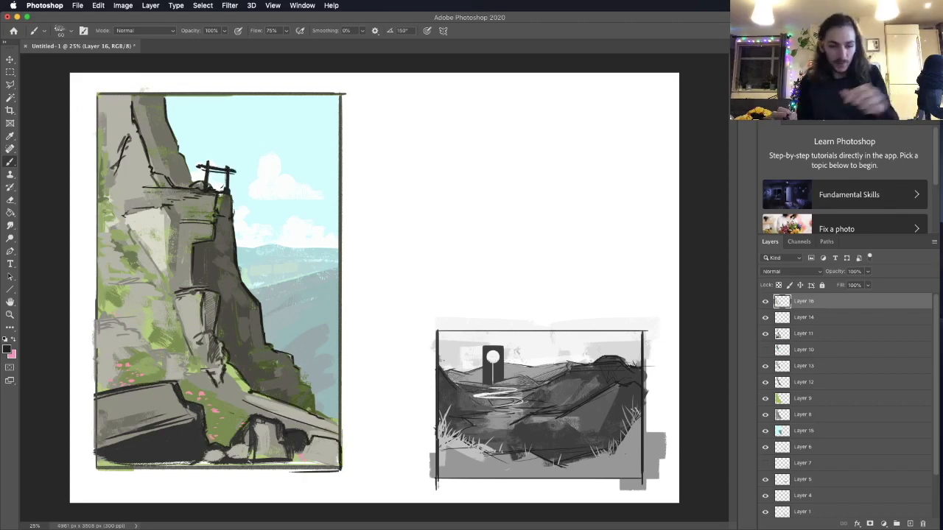
Add a new Overlay layer, lasso the cliff's shadow side and fill it with a muted dark blue
key("shift+super+n")
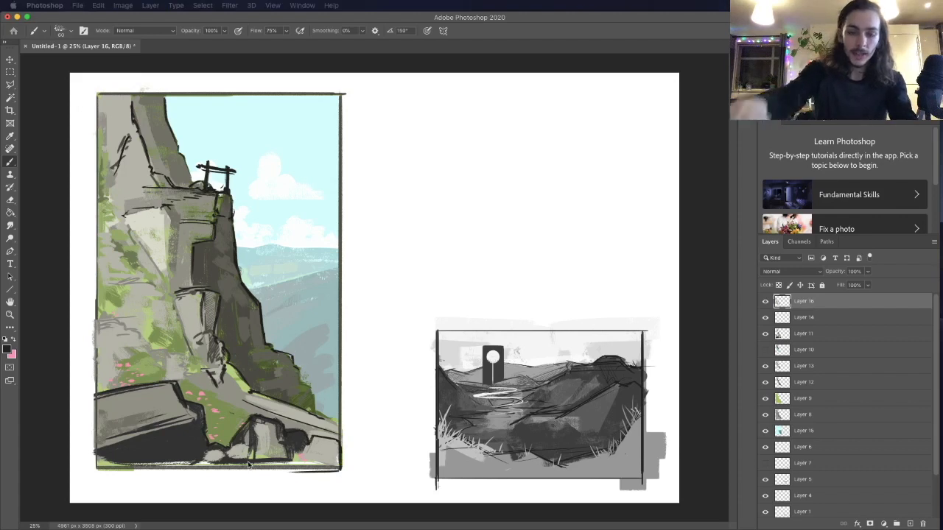
key("Return")
left_click(9, 85)
mouse_move(131, 97)
left_mouse_down()
mouse_move(253, 387)
mouse_move(306, 382)
mouse_move(238, 267)
mouse_move(204, 182)
mouse_move(132, 94)
mouse_move(340, 469)
left_mouse_up()
key("n")
left_click(752, 293)
left_click(652, 320)
left_click(838, 243)
left_click(221, 294)
key("super+d")
Lasso the shadowed faces of the foreground rocks and fill them with the same dark blue
left_click(10, 72)
key("l")
mouse_move(249, 428)
left_mouse_down()
mouse_move(316, 445)
mouse_move(114, 450)
mouse_move(97, 404)
left_mouse_up()
key("g")
left_click(162, 442)
Select the picture area without the blue shadow shapes and fill it with pale orange on a new layer
key("m")
left_click_drag(97, 93, 341, 469)
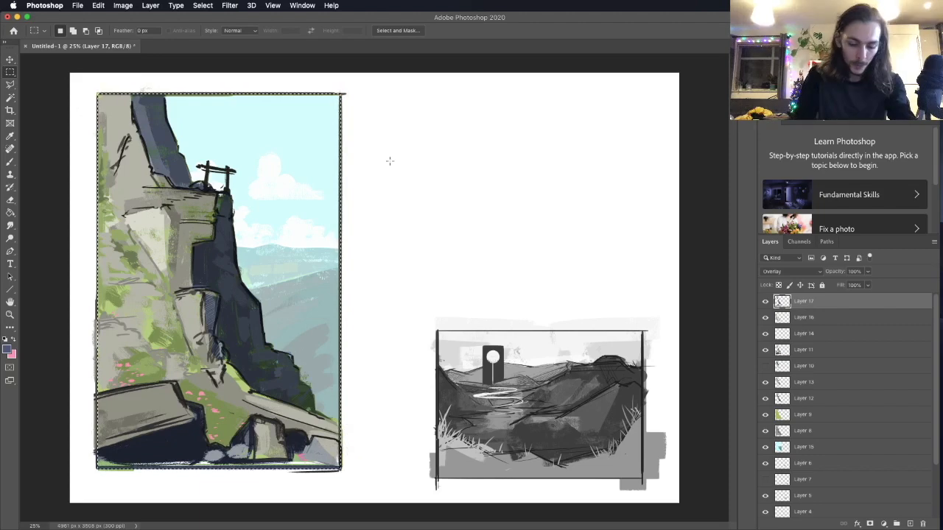
left_click(14, 338)
key("alt+shift+super+n")
left_click(7, 349)
left_click(752, 362)
left_click(838, 242)
left_click(840, 318)
key("w")
left_click(240, 361, "alt")
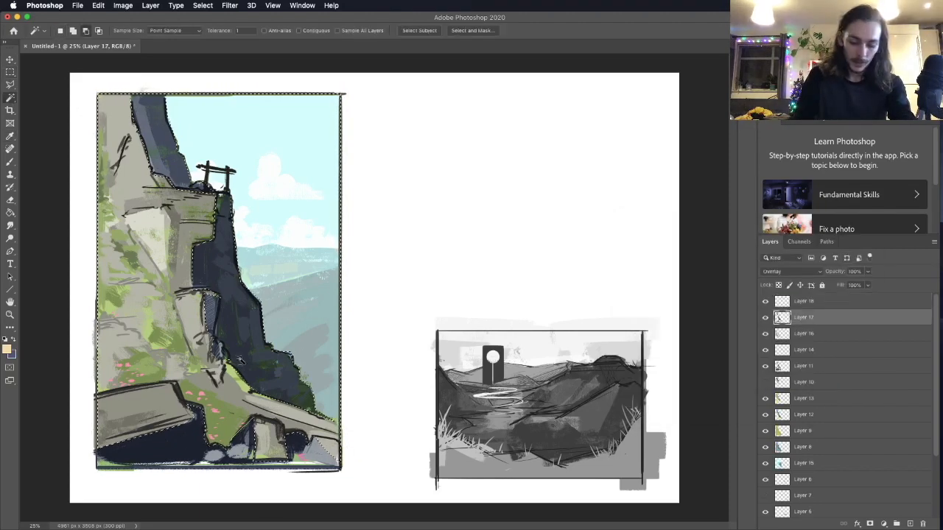
left_click(825, 302)
key("g")
key("alt+BackSpace")
Set the pale orange layer's blend mode to Soft Light and clear the selection
left_click(791, 271)
left_click(783, 383)
key("m")
key("super+d")
Reselect the sunlit area and paint muted purple-blue over the upper cliff on the Soft Light layer with a 413 px brush
key("e")
left_click(806, 317)
key("w")
left_click(265, 332)
left_click(806, 304)
left_click(8, 349)
left_click(838, 243)
key("b")
left_click(65, 31)
double_click(98, 322)
left_click(796, 317)
key("m")
left_click_drag(96, 93, 340, 469)
key("b")
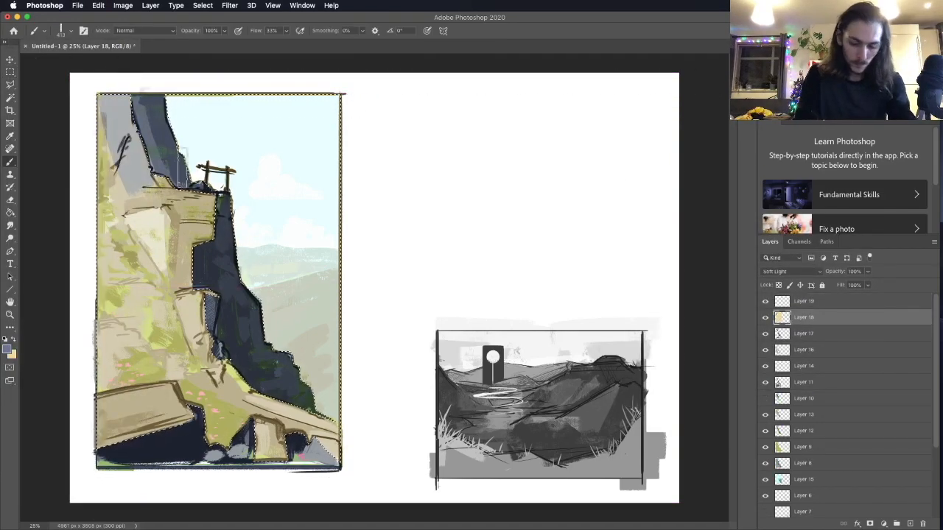
left_click_drag(147, 190, 193, 273)
Lighten the purple-blue, paint it down the cliff face and across the foreground rocks, and clear the selection
left_click(7, 349)
left_click(626, 274)
left_click(838, 242)
mouse_move(118, 111)
left_mouse_down()
mouse_move(147, 191)
mouse_move(309, 405)
left_mouse_up()
left_click_drag(206, 423, 111, 435)
left_click_drag(257, 438, 332, 451)
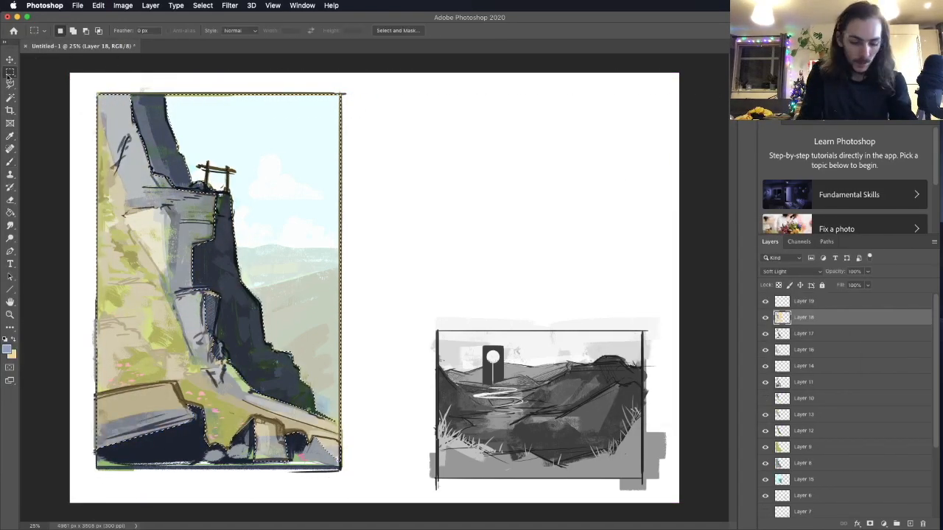
key("m")
left_click(446, 165)
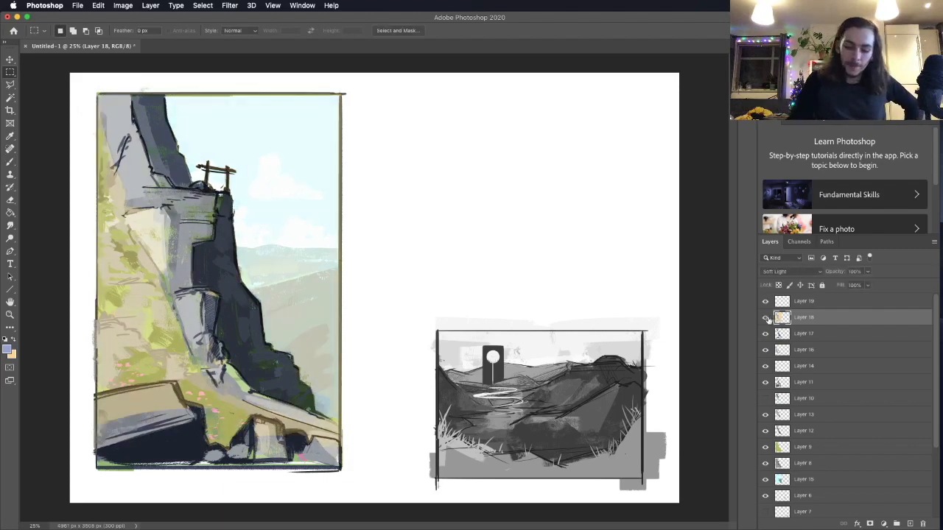
Lower the Soft Light layer's opacity to 57%
left_click(867, 271)
mouse_move(869, 285)
left_mouse_down()
mouse_move(838, 289)
mouse_move(848, 289)
left_mouse_up()
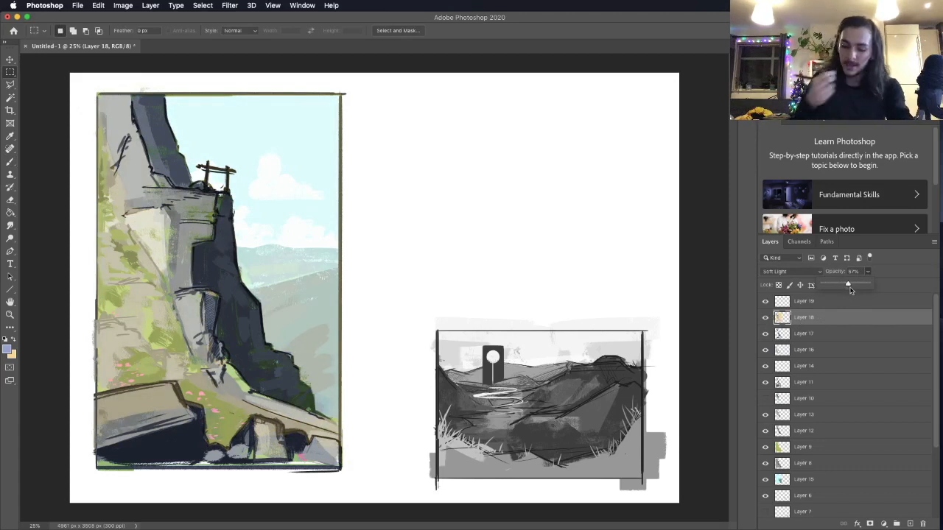
Draw a small dark navy flying shape in the sky on the top layer with Kyle's Inkbox Bone Dry Brush at 60 px
left_click(11, 162)
left_click(9, 350)
left_click(665, 349)
left_click(838, 242)
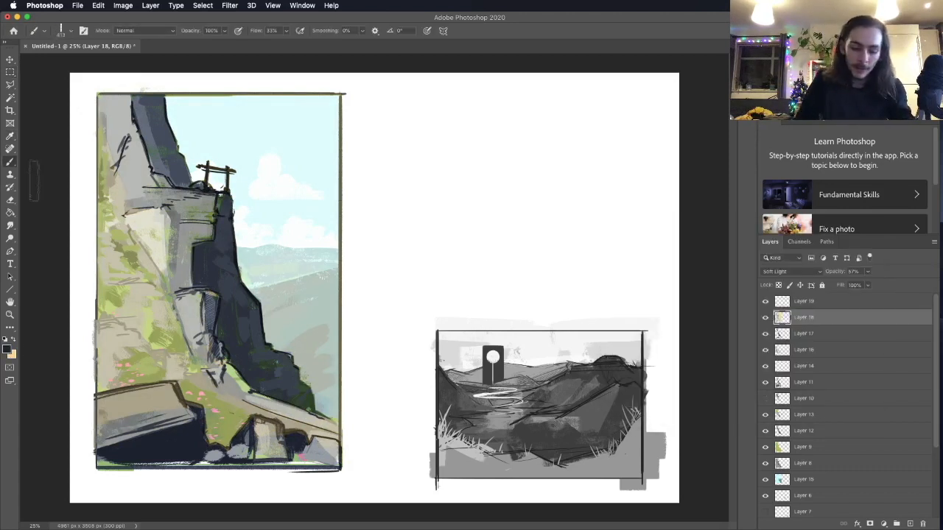
left_click(800, 302)
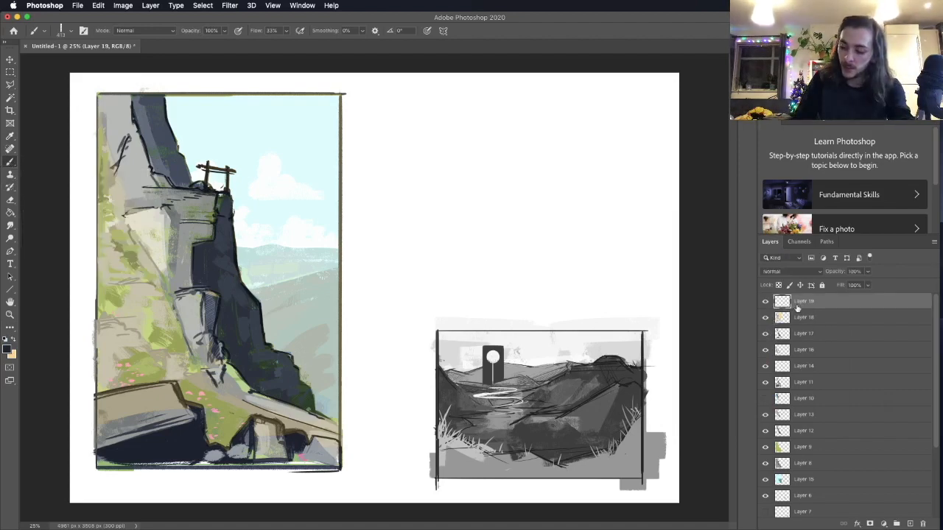
left_click(63, 31)
left_click(98, 295)
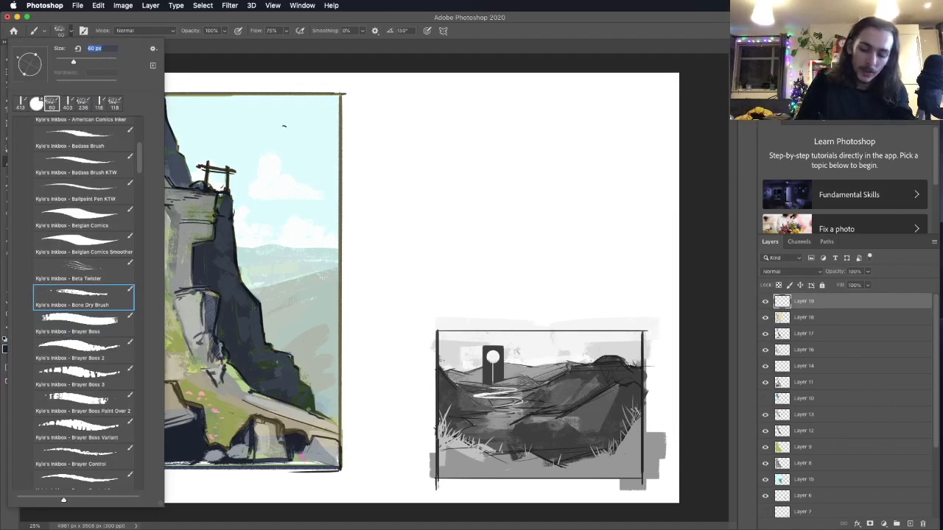
key("Return")
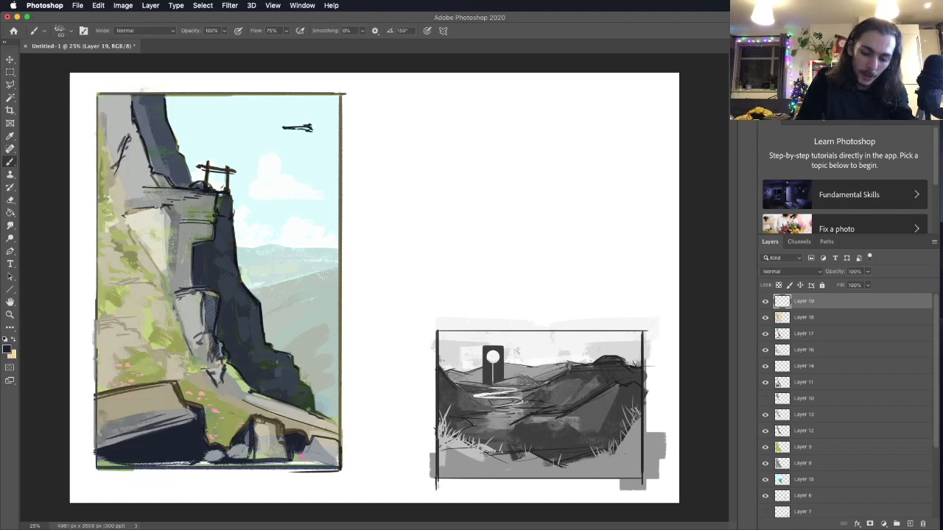
Save the document as PhotoRefSketches.psd
left_click(77, 5)
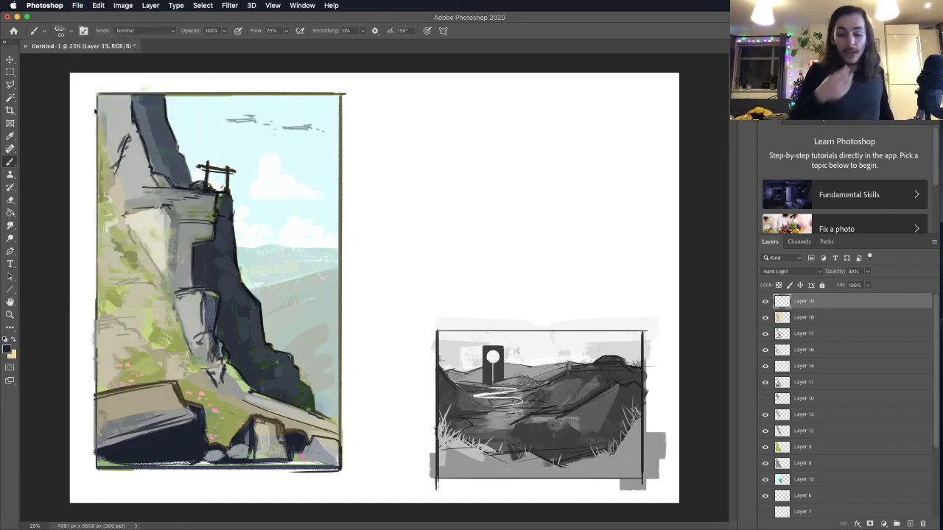
key("super+s")
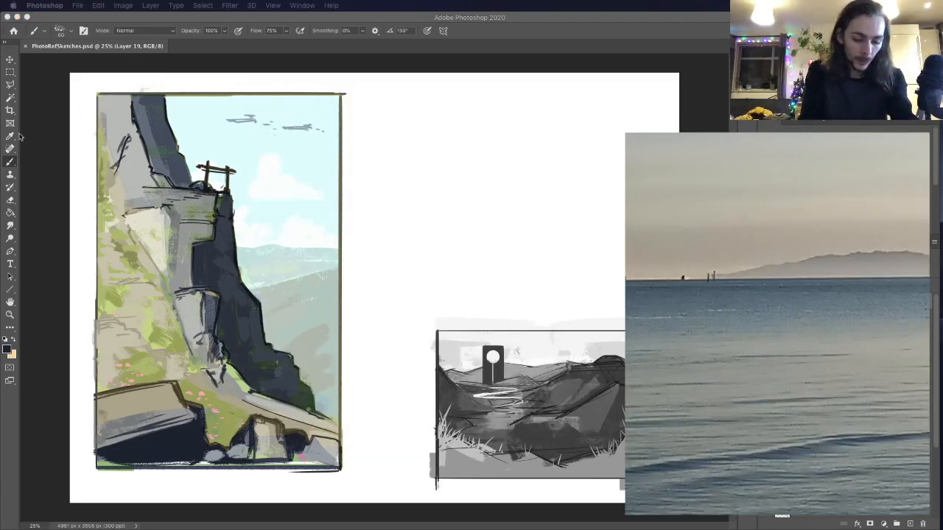
left_click(7, 166)
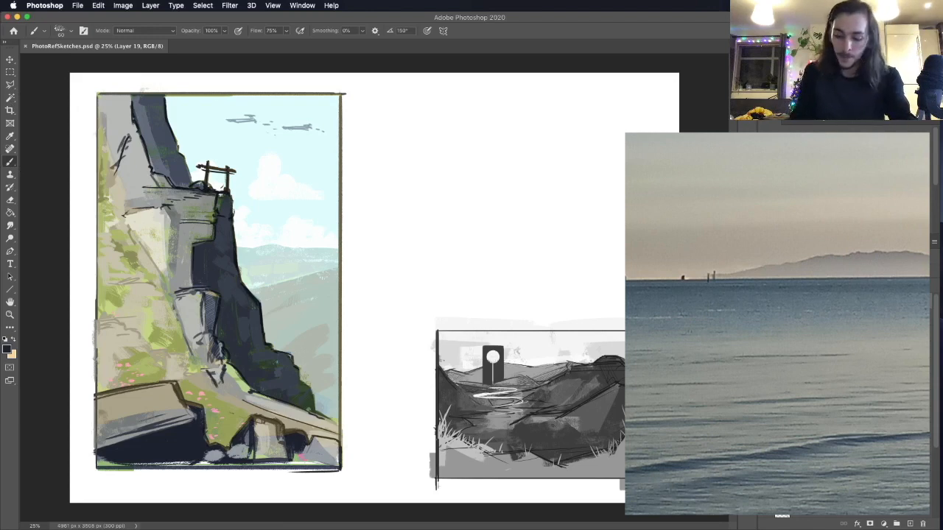
On a new layer, draw a tall dark rectangular frame in the white space beside the cliff painting
key("super+shift+alt+n")
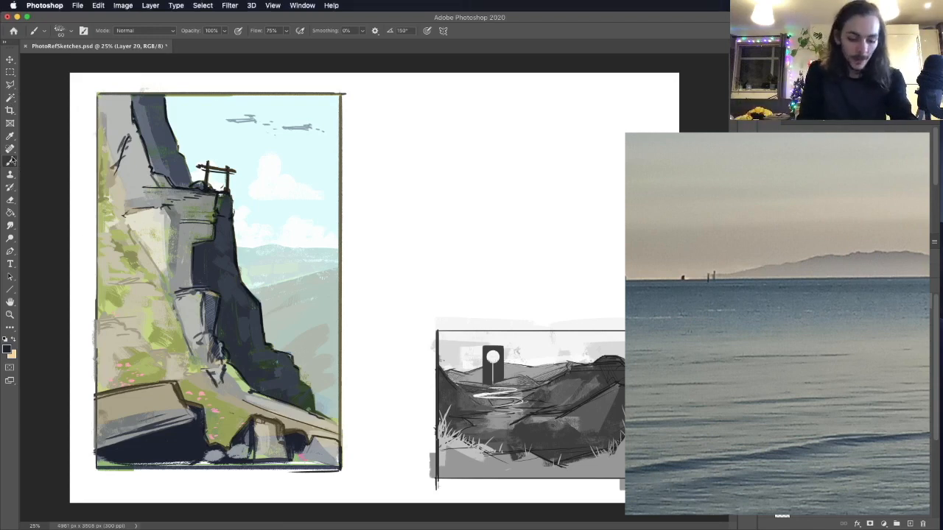
left_click_drag(377, 115, 378, 223)
key("super+z")
left_click_drag(373, 100, 373, 236)
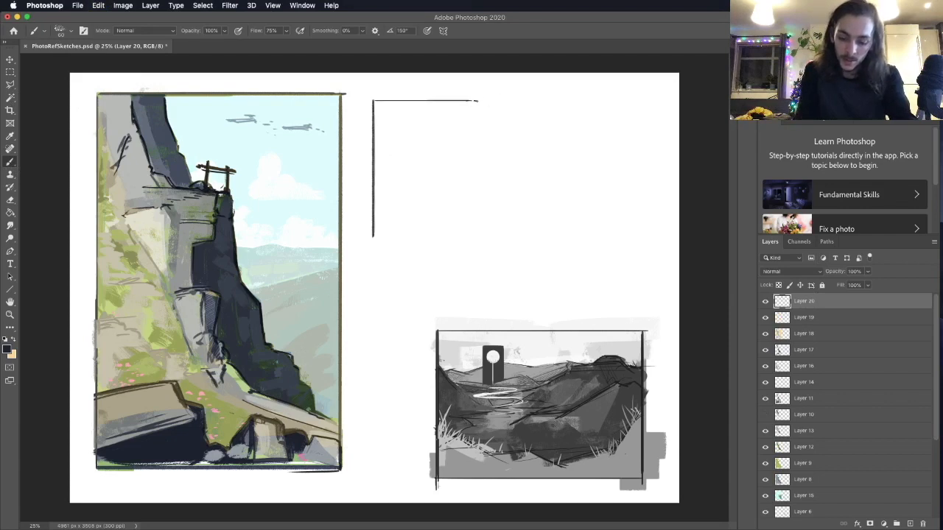
left_click_drag(489, 101, 489, 295)
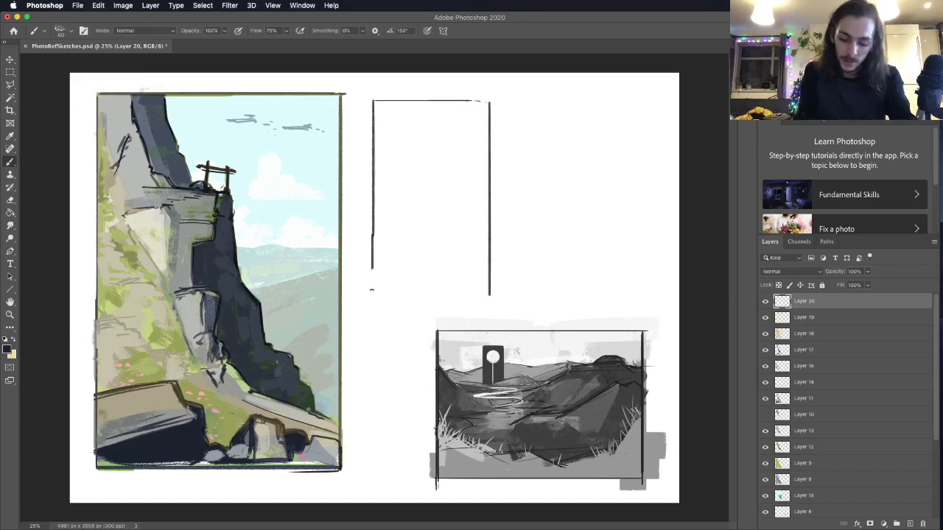
left_click_drag(373, 101, 373, 289)
Fill the frame's interior with sandy yellow on a new layer, using Kyle's Inkbox Brayer Boss brush at 413 px inside a rectangular selection
left_click(61, 30)
left_click(84, 322)
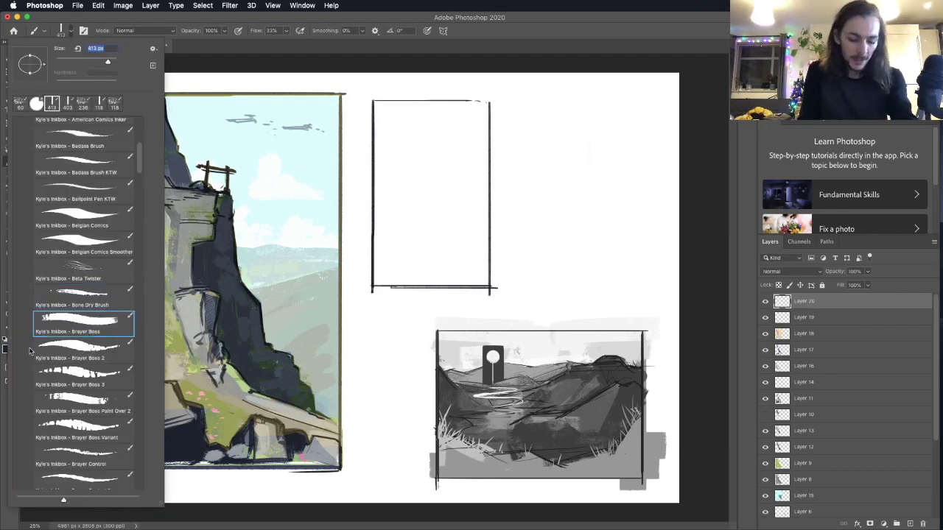
left_click(468, 244)
key("super+alt+shift+n")
key("m")
mouse_move(374, 98)
left_mouse_down()
mouse_move(506, 294)
mouse_move(490, 286)
left_mouse_up()
key("n")
left_click(663, 255)
left_click(838, 243)
key("b")
mouse_move(369, 128)
left_mouse_down()
mouse_move(382, 150)
mouse_move(506, 191)
mouse_move(491, 228)
mouse_move(375, 281)
mouse_move(364, 308)
mouse_move(422, 277)
left_mouse_up()
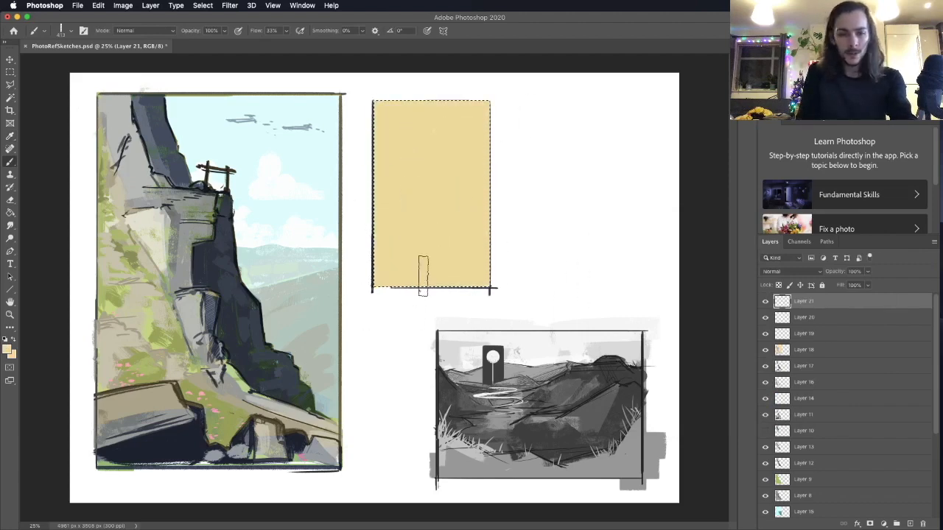
Clear the selection, lock the layer's transparent pixels, and brush a paler tint over the yellow block
key("m")
left_click(7, 349)
left_click(837, 243)
key("super+d")
left_click(779, 285)
left_click(7, 349)
left_click(650, 255)
key("b")
mouse_move(483, 118)
left_mouse_down()
mouse_move(379, 174)
mouse_move(516, 243)
left_mouse_up()
Brush textured blue bands across the water area in the lower half of the thumbnail
left_click(7, 349)
left_click(752, 309)
left_click(838, 243)
left_click(8, 350)
left_click(837, 243)
mouse_move(383, 193)
left_mouse_down()
mouse_move(467, 197)
mouse_move(483, 269)
mouse_move(379, 247)
mouse_move(482, 232)
mouse_move(384, 243)
left_mouse_up()
Mix a pale blue-green and brush a soft band of it across the lower sky
left_click(7, 349)
left_click(655, 283)
left_click(837, 243)
left_click(7, 350)
left_click(638, 272)
left_click(837, 243)
left_click(7, 349)
left_click(752, 319)
left_click(838, 243)
left_click_drag(453, 147, 379, 151)
Shift the colour to a pale yellow-green and brush it over the water and sky
left_click(8, 349)
left_click(753, 344)
left_click(837, 243)
mouse_move(468, 233)
left_mouse_down()
mouse_move(449, 119)
mouse_move(386, 113)
left_mouse_up()
Mix a warm pale cream and brush it across the upper sky and the lower water
key("n")
left_click(752, 358)
left_click(837, 243)
key("n")
left_click(650, 248)
left_click(838, 243)
left_click_drag(483, 124, 379, 122)
left_click_drag(431, 240, 478, 261)
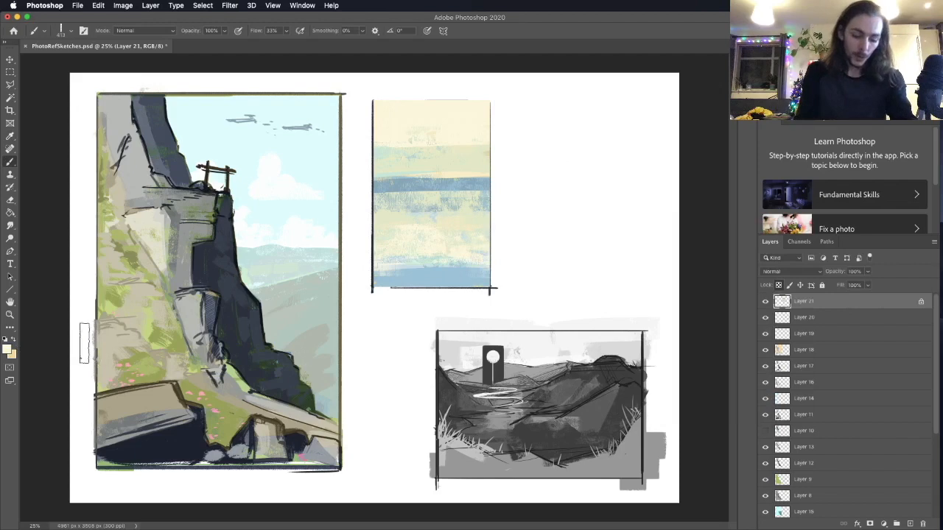
Pick a dark navy, outline a low island on the horizon on a new layer, and fill the shape
left_click(7, 349)
left_click(752, 293)
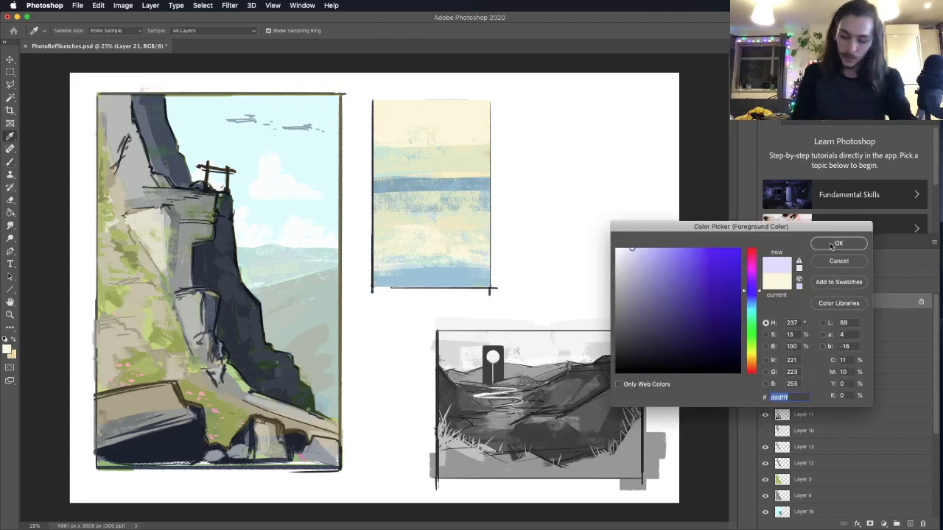
left_click(838, 243)
left_click(9, 351)
left_click(721, 299)
left_click_drag(753, 292, 752, 300)
left_click(694, 333)
left_click(835, 245)
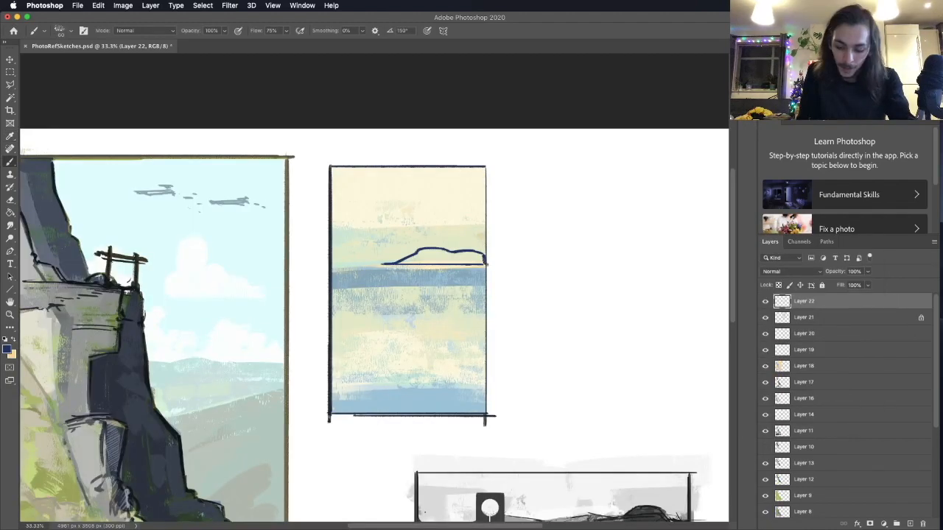
left_click(9, 212)
left_click(445, 257)
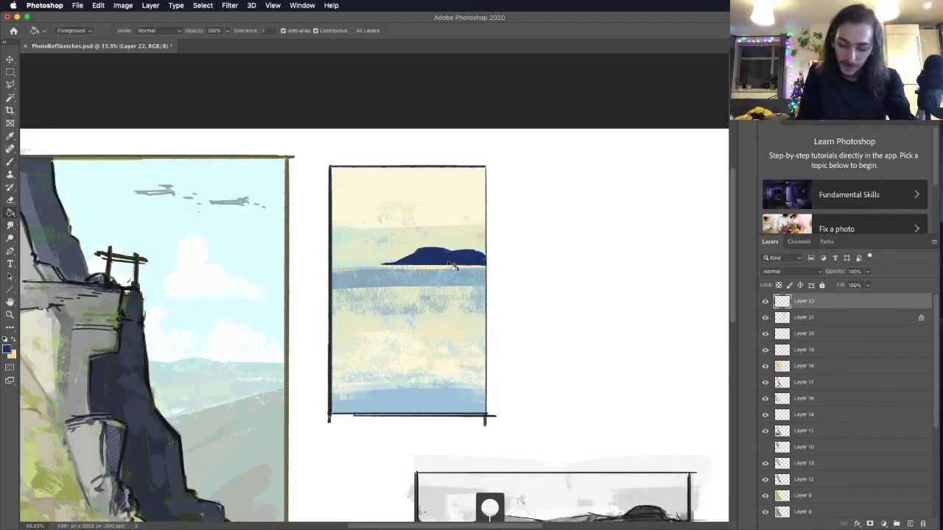
Replace the island's flat fill with a gradient fading from navy at its peak to cream at its base, and clear the selection
left_click(10, 98)
left_click(434, 254)
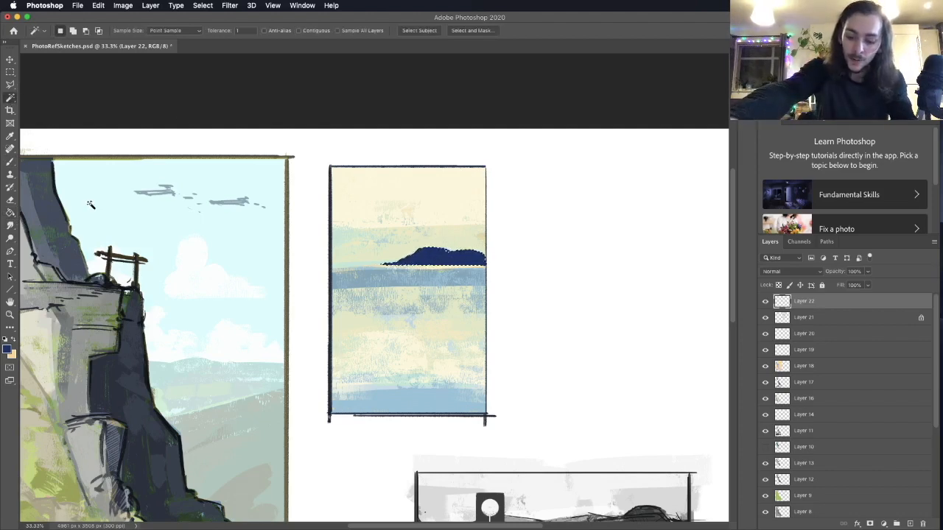
key("Delete")
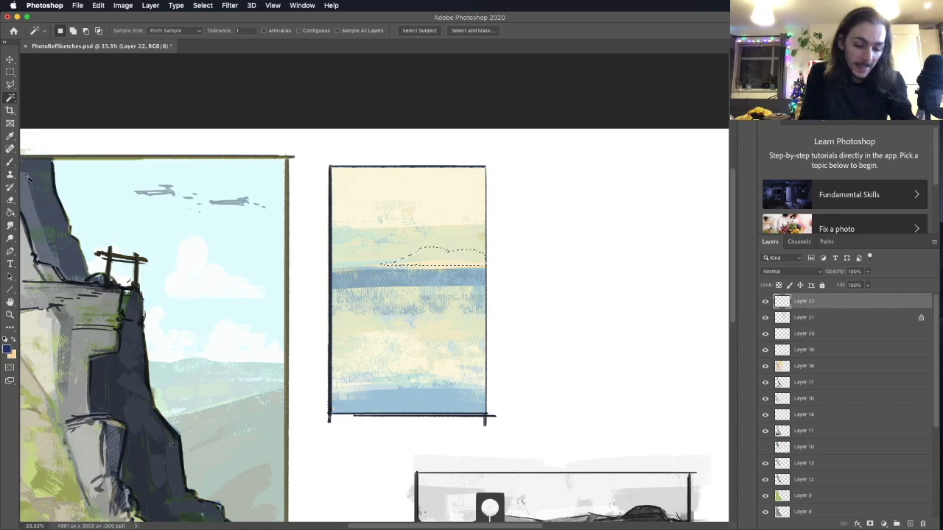
left_click(10, 213)
left_click(52, 212)
mouse_move(438, 245)
left_mouse_down()
mouse_move(437, 279)
mouse_move(440, 265)
mouse_move(425, 261)
left_mouse_up()
key("super+z")
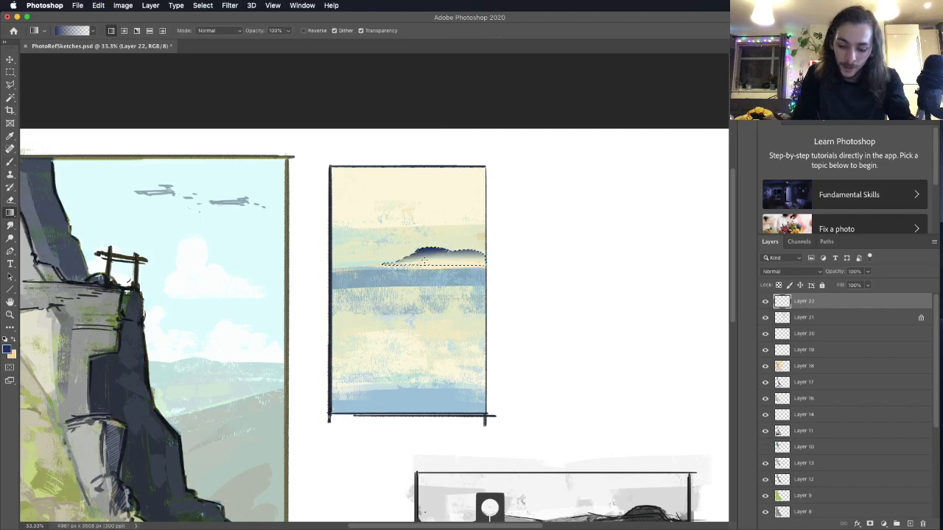
key("m")
key("super+d")
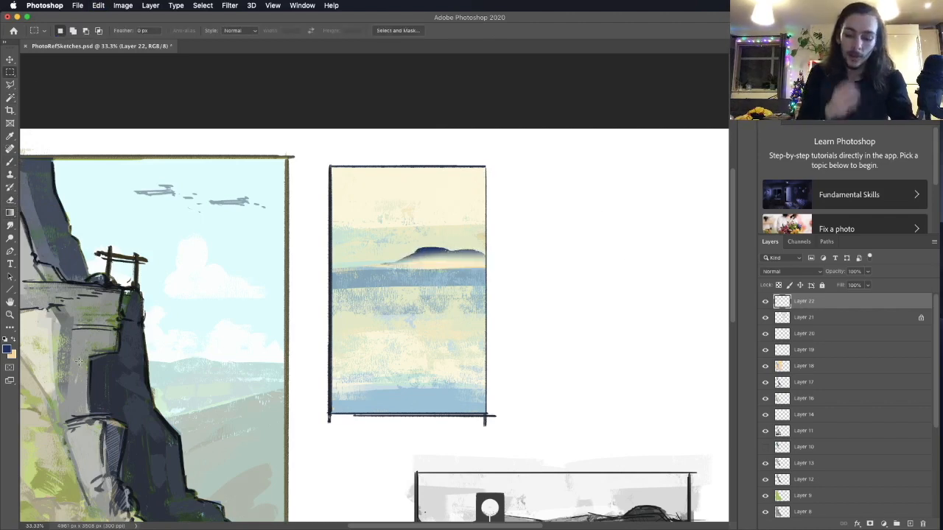
Set the island layer's blending mode to Hard Light
left_click(789, 271)
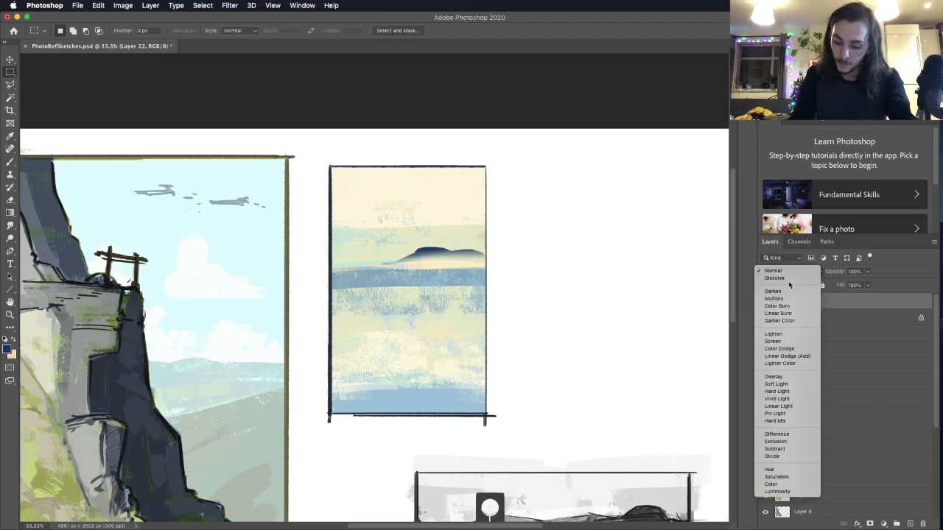
left_click(776, 391)
key("b")
key("b")
On a new layer, paint a dark blue line along the sea's horizon
key("super+shift+alt+n")
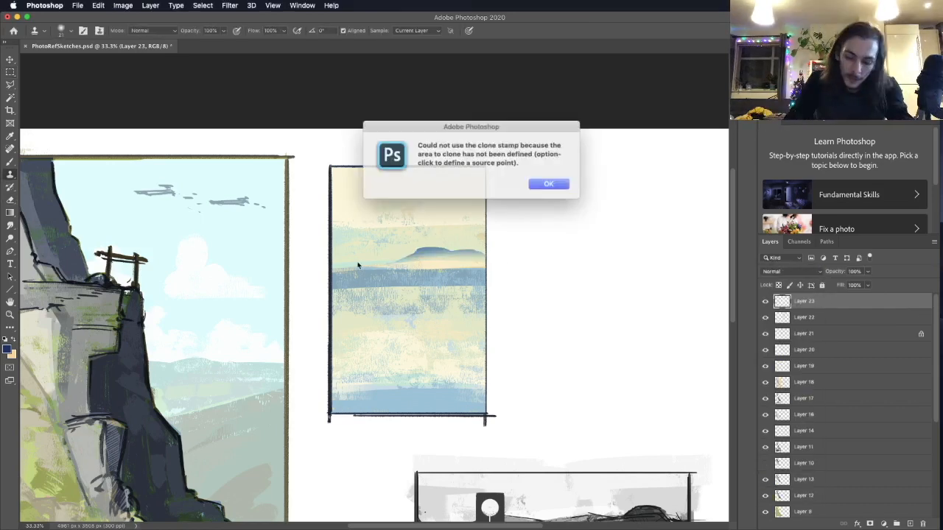
mouse_move(482, 266)
left_mouse_down()
mouse_move(331, 267)
mouse_move(486, 267)
left_mouse_up()
left_click(61, 30)
left_click_drag(332, 270, 480, 273)
Mix lighter blues, including muted blue #7ea8b9, and paint over the water band just below the horizon
left_click(7, 349)
key("Return")
left_click(6, 349)
key("Return")
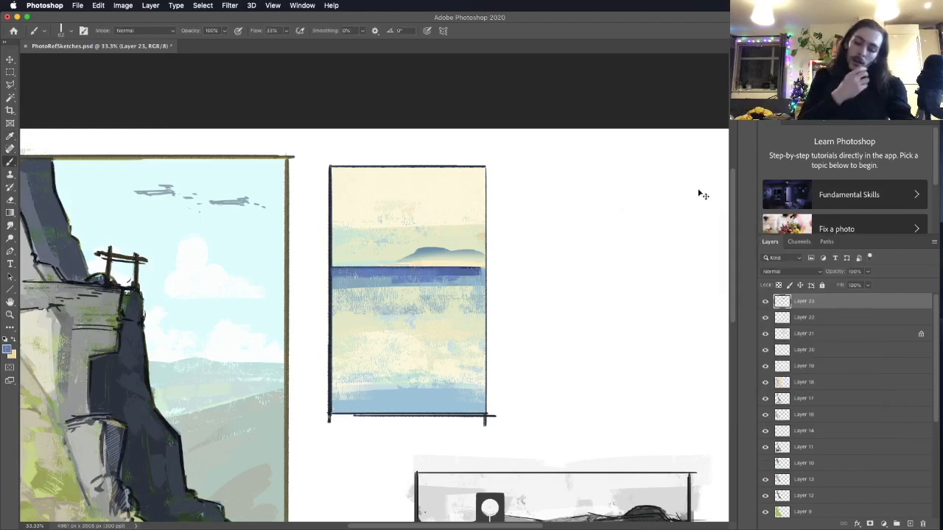
left_click(6, 350)
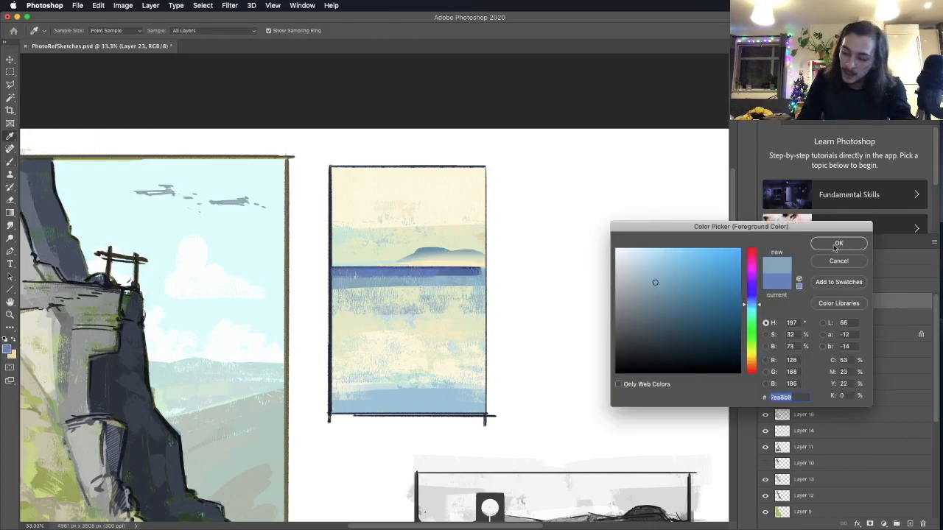
left_click(839, 248)
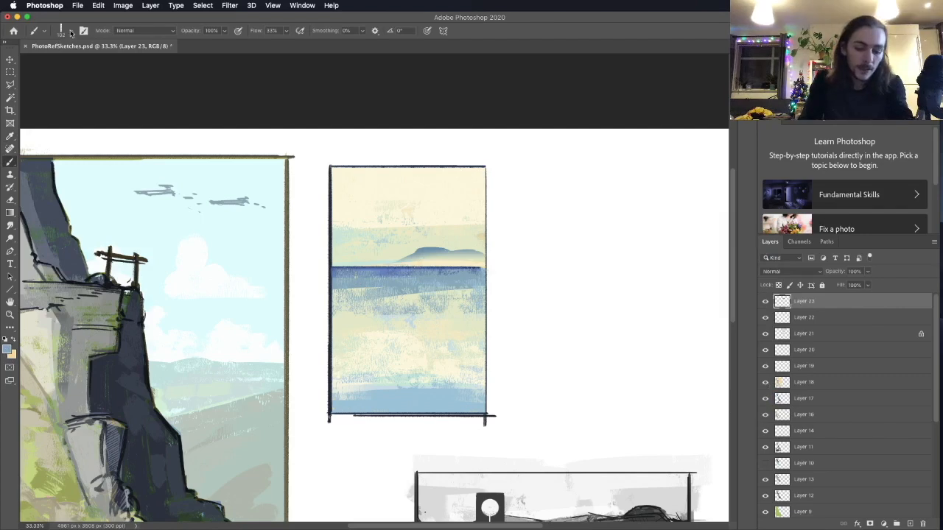
With the 60 px Bone Dry Brush, redraw the frame in muted blue, add a mast on the island, and outline rocks in the lower corners
left_click(71, 32)
left_click(83, 294)
key("Return")
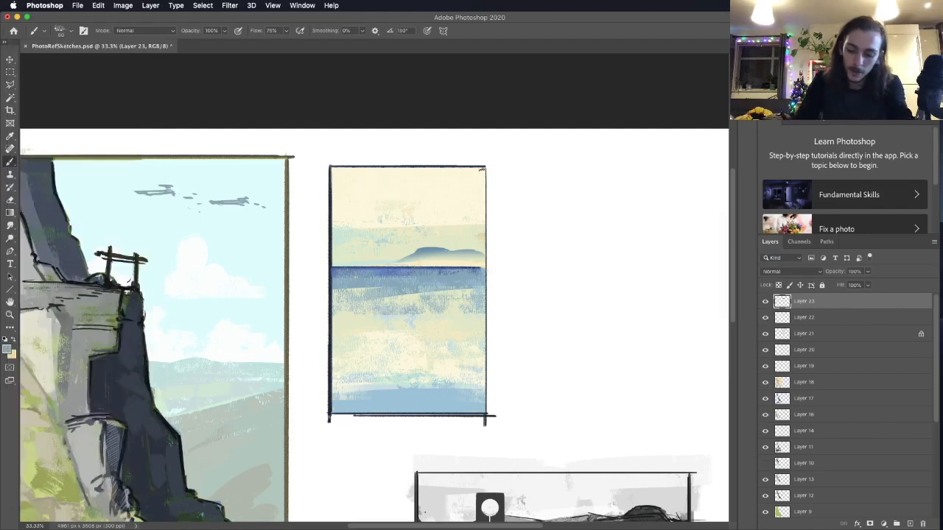
left_click_drag(486, 167, 485, 410)
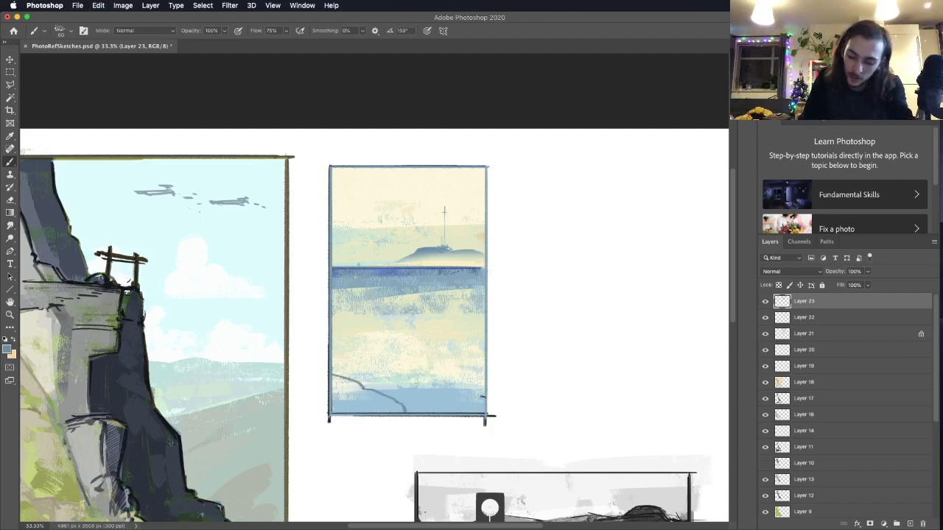
left_click_drag(452, 410, 444, 413)
Enlarge the brush and fill both foreground corner rocks with a dark slate teal
key("bracketright")
left_click_drag(335, 411, 336, 374)
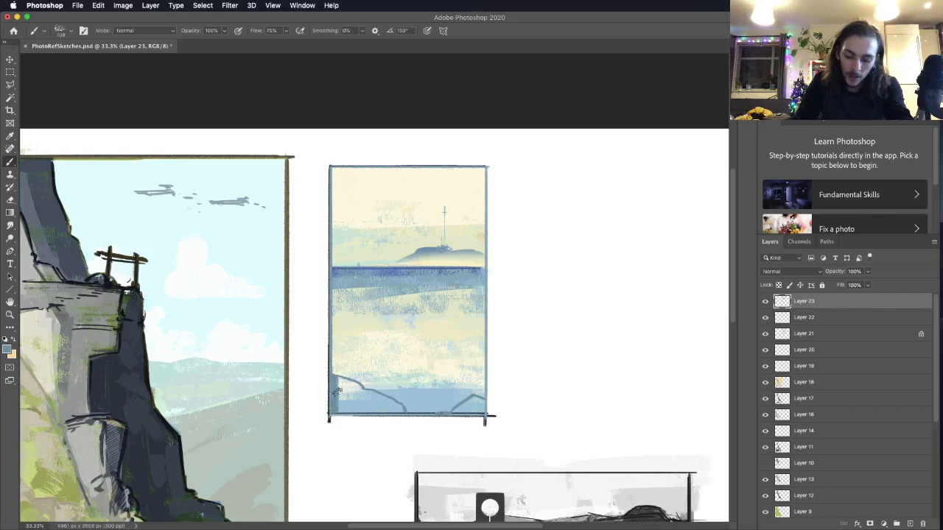
left_click_drag(352, 390, 377, 399)
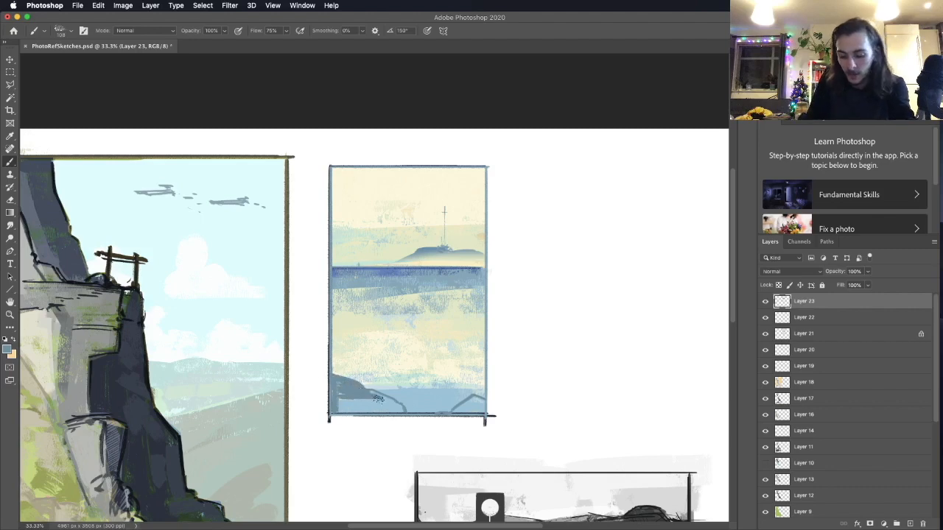
left_click(8, 350)
left_click(677, 330)
key("Return")
left_click_drag(336, 380, 402, 409)
mouse_move(457, 411)
left_mouse_down()
mouse_move(477, 399)
mouse_move(427, 413)
left_mouse_up()
Merge the seascape's layers into one and erase the frame lines around its edges
key("e")
left_click(796, 352, "shift")
right_click(813, 352)
left_click(751, 386)
mouse_move(492, 421)
left_mouse_down()
mouse_move(360, 417)
mouse_move(492, 415)
left_mouse_up()
mouse_move(489, 342)
left_mouse_down()
mouse_move(488, 164)
mouse_move(331, 164)
mouse_move(396, 415)
left_mouse_up()
Try a thin stalk rising from the larger foreground rock, and sample the island's muted blue to repaint the foreground rocks
left_click(12, 163)
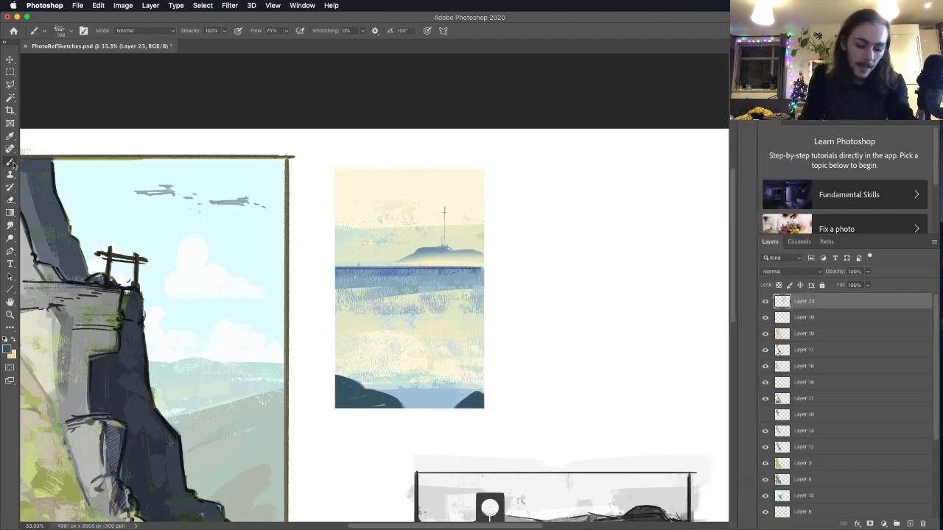
left_click_drag(353, 381, 363, 320)
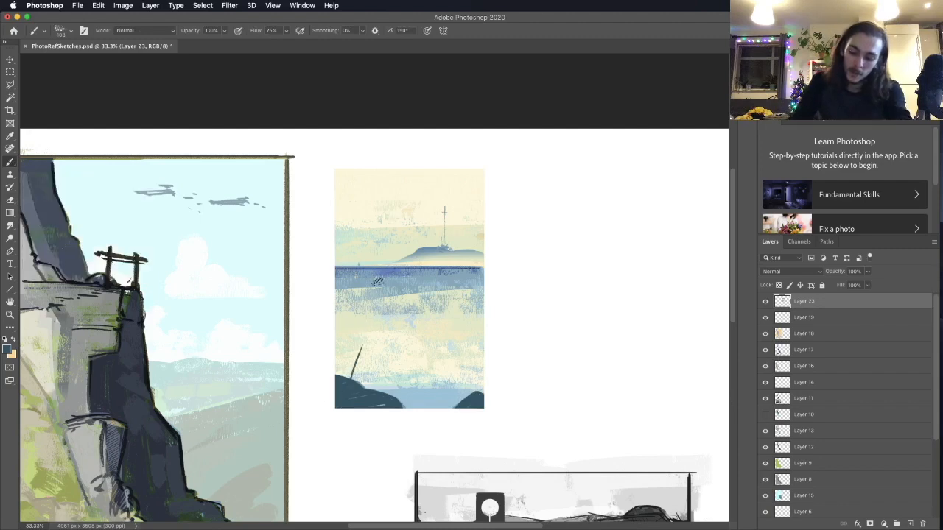
left_click(7, 349)
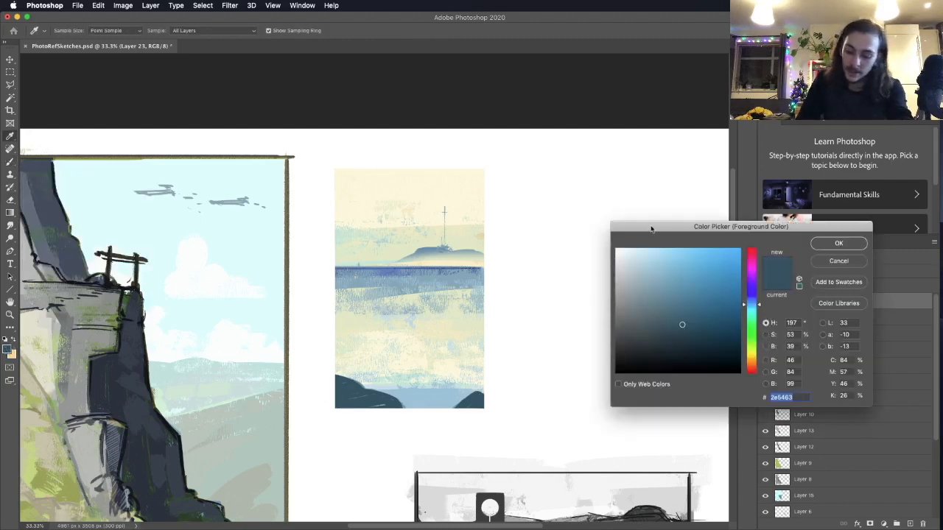
left_click(431, 249)
left_click(824, 243)
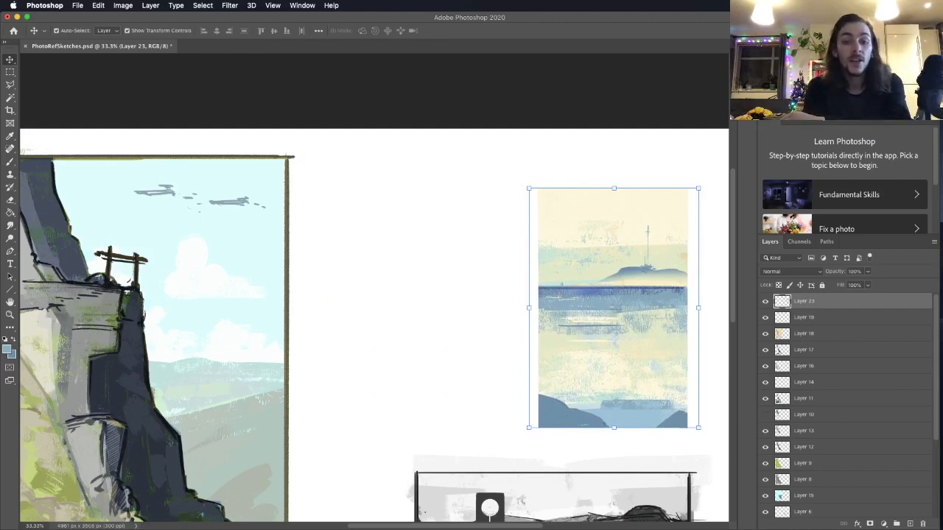
Handwrite orange captions beneath the thumbnails on a new layer with the 40 px Belgian Comics Smoother brush
left_click(539, 126)
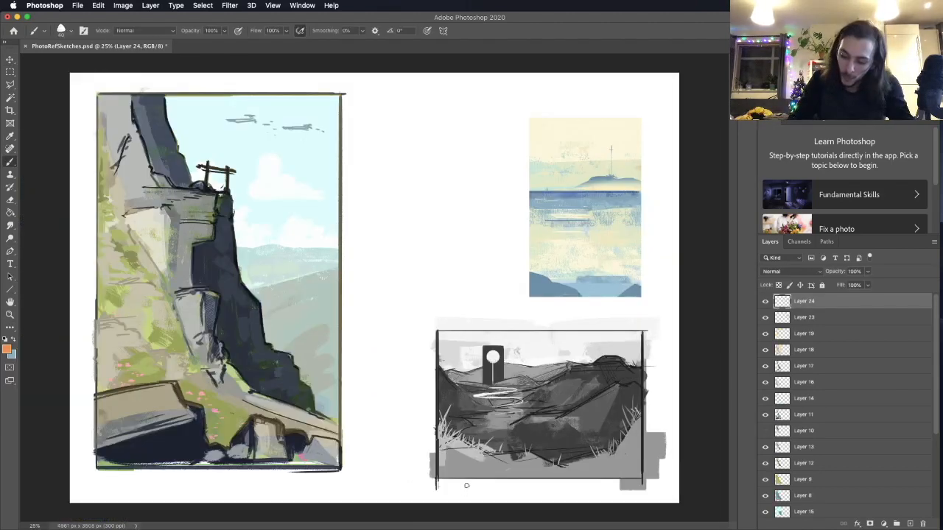
left_click_drag(448, 487, 450, 488)
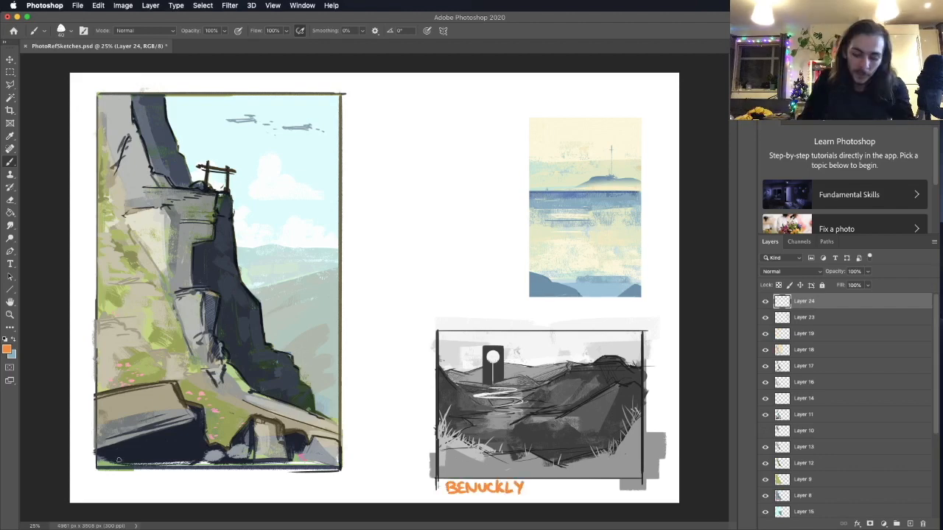
left_click_drag(116, 482, 161, 485)
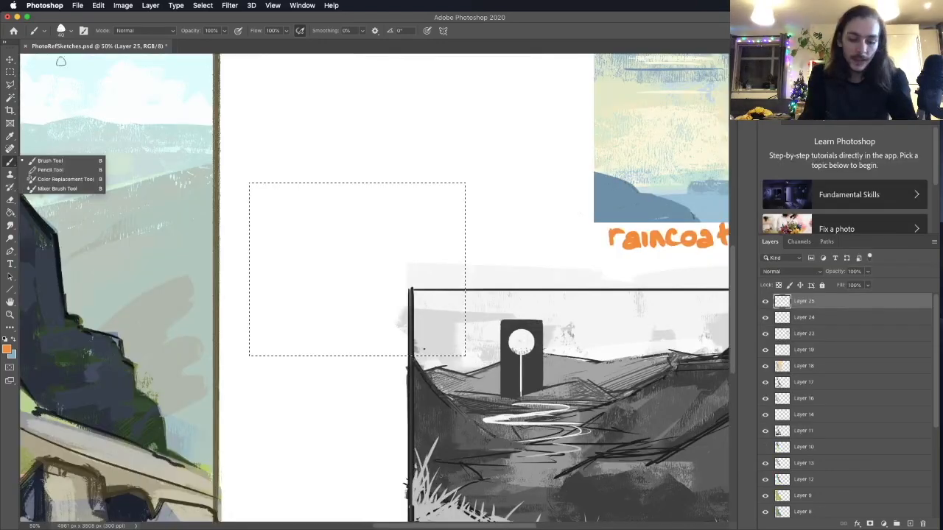
Fill the rectangular selection on the new layer with orange using the 413 px Brayer Boss brush, and darken it to burnt orange
left_click(73, 31)
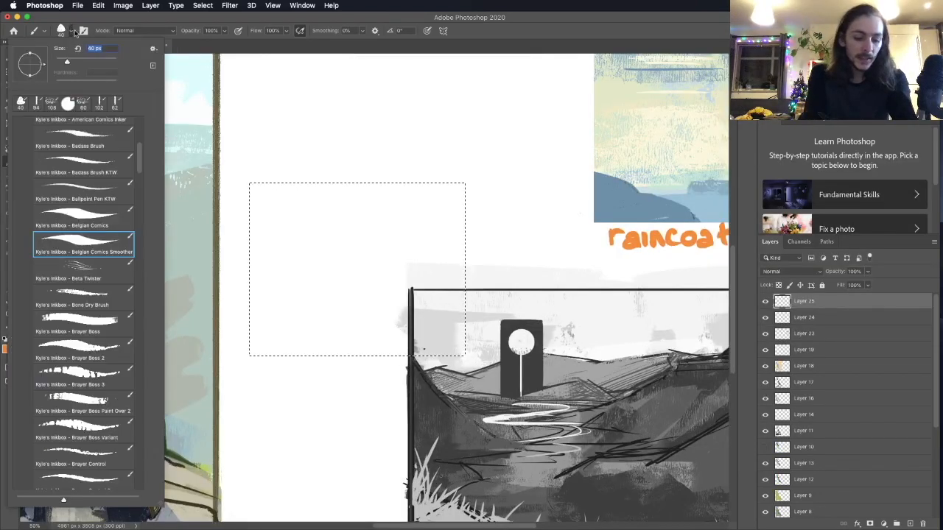
left_click(94, 318)
mouse_move(255, 214)
left_mouse_down()
mouse_move(250, 204)
mouse_move(340, 256)
left_mouse_up()
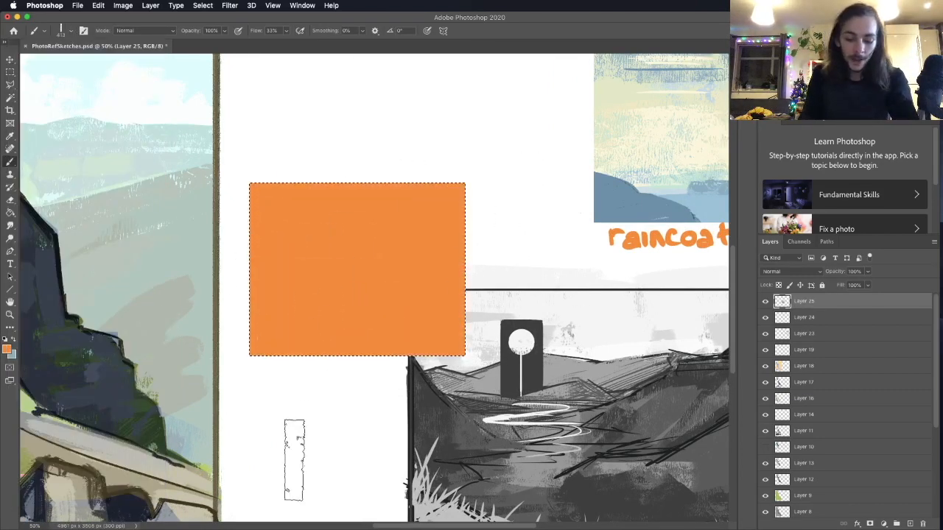
left_click(8, 352)
key("Return")
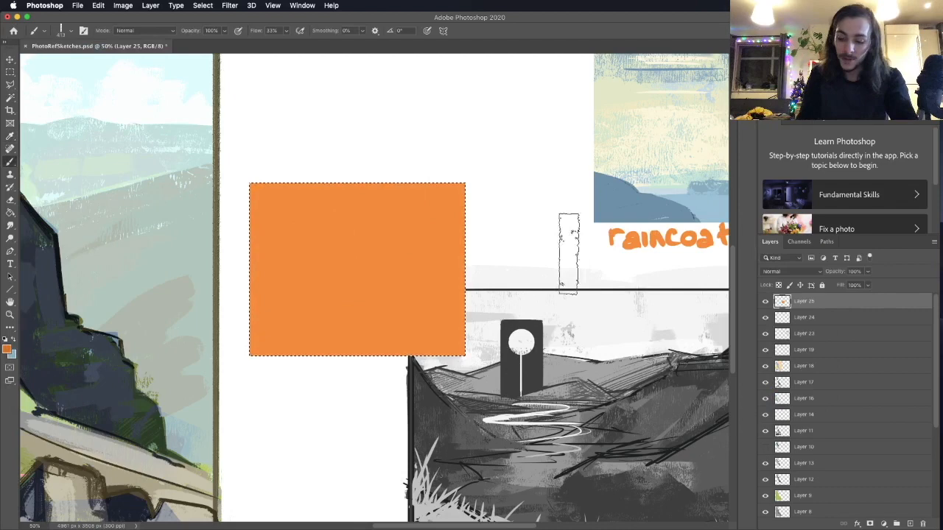
key("super+z")
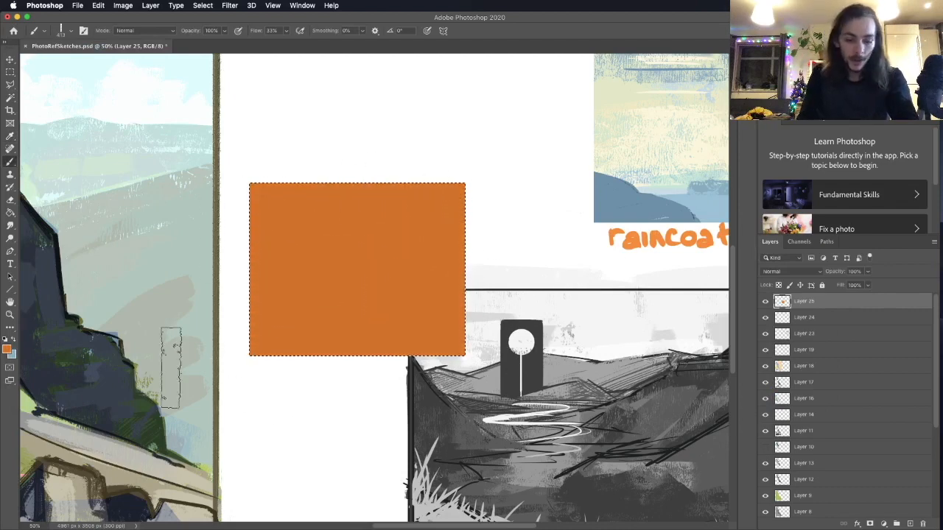
Brush lighter orange #e57c30 and broad red strokes across the burnt orange block
left_click(8, 351)
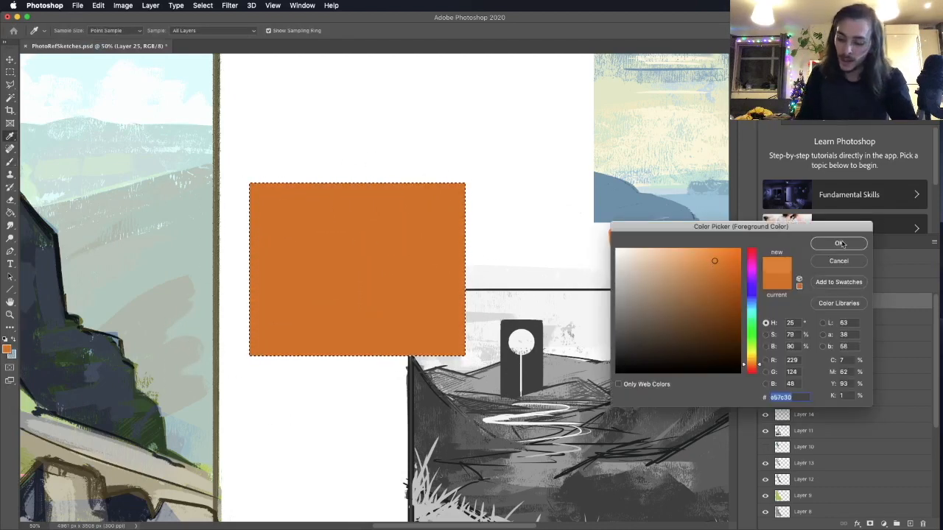
left_click(840, 246)
left_click_drag(460, 262, 42, 315)
left_click(7, 349)
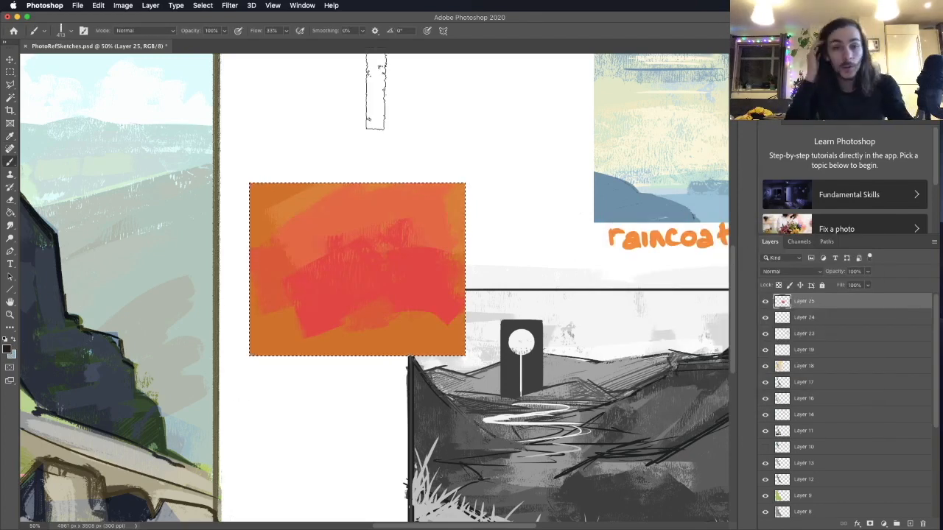
Block in near-black along the left side and lower half of the orange-red thumbnail, using the Brayer Boss 2 brush
mouse_move(270, 191)
left_mouse_down()
mouse_move(263, 428)
mouse_move(286, 309)
mouse_move(638, 313)
left_mouse_up()
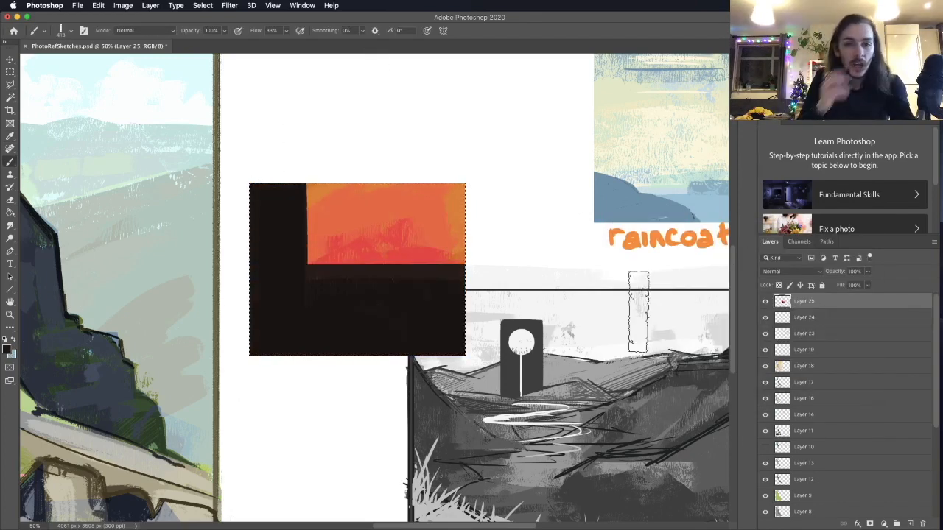
left_click(60, 31)
left_click(86, 344)
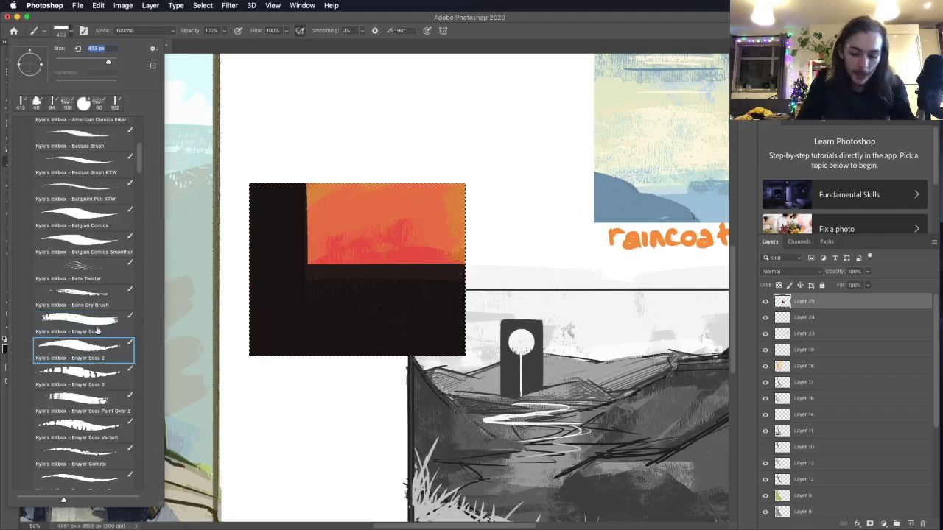
left_click(378, 281)
Paint black silhouettes of a car, utility pole, wires and trees along the horizon with the 60 px Bone Dry Brush
left_click(70, 31)
left_click(95, 292)
left_click(310, 261)
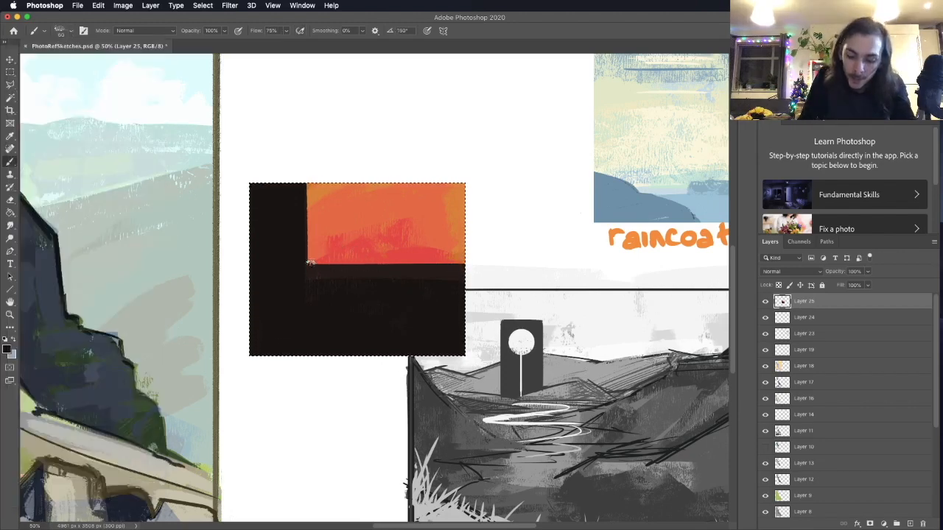
key("super+z")
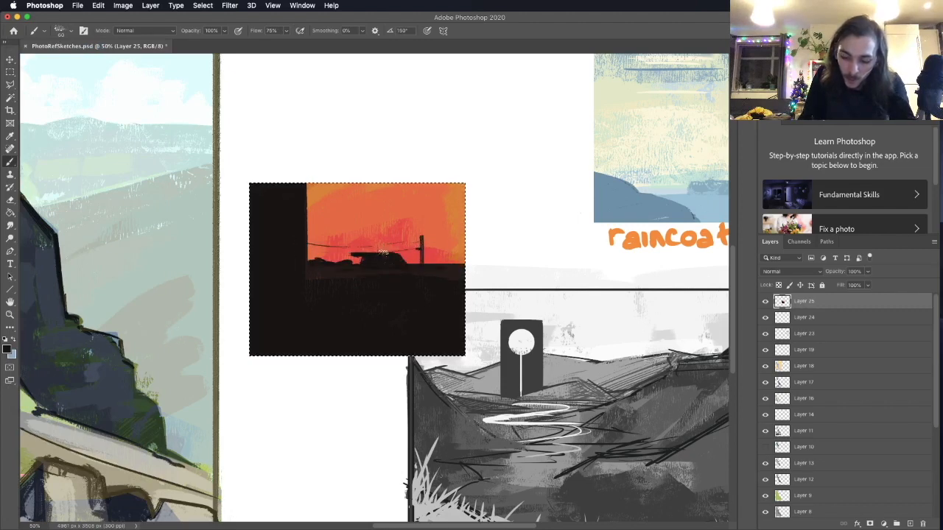
key("super+z")
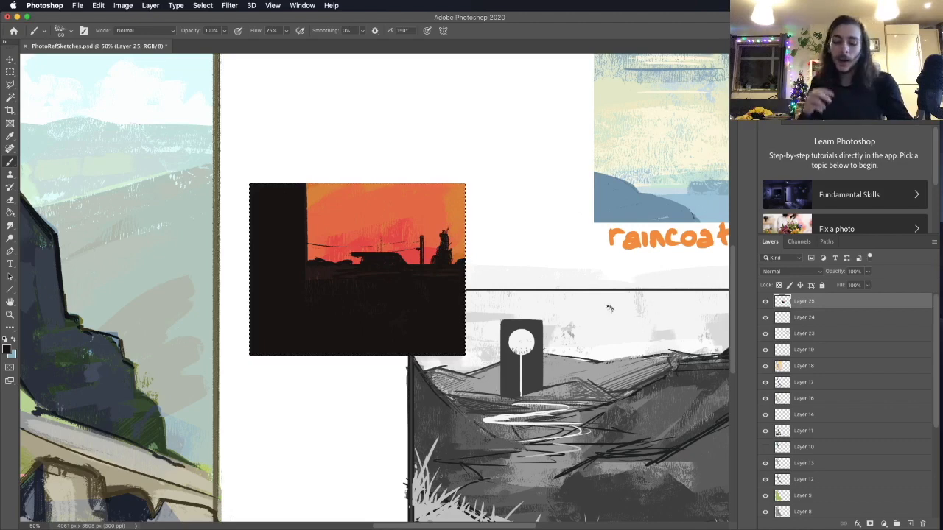
Sample the orange sky, lighten it to salmon pink and brush thin cloud streaks across the sky
left_click(7, 350)
left_click(369, 214)
left_click_drag(696, 280, 683, 249)
left_click(836, 243)
key("b")
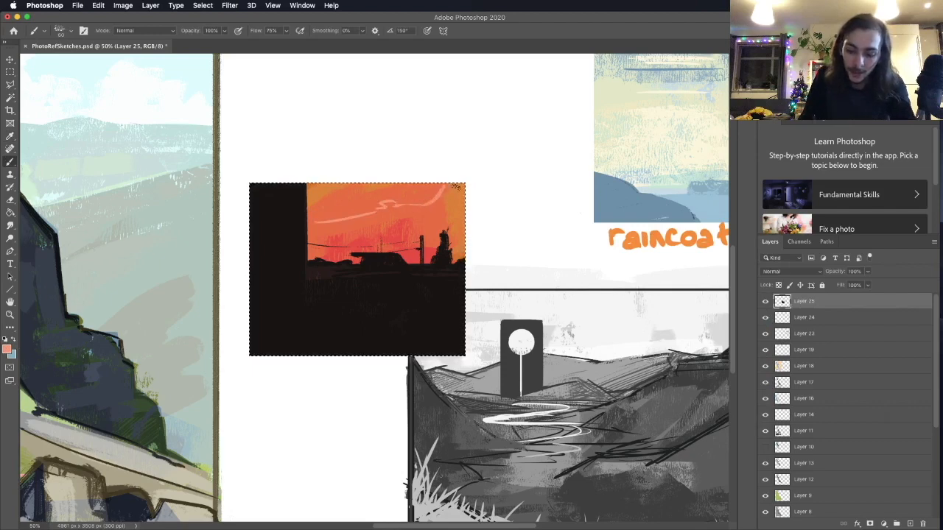
Enlarge the brush to 252 px and build up the clouds with broad salmon and pale peach strokes
left_click(64, 31)
left_click(62, 60)
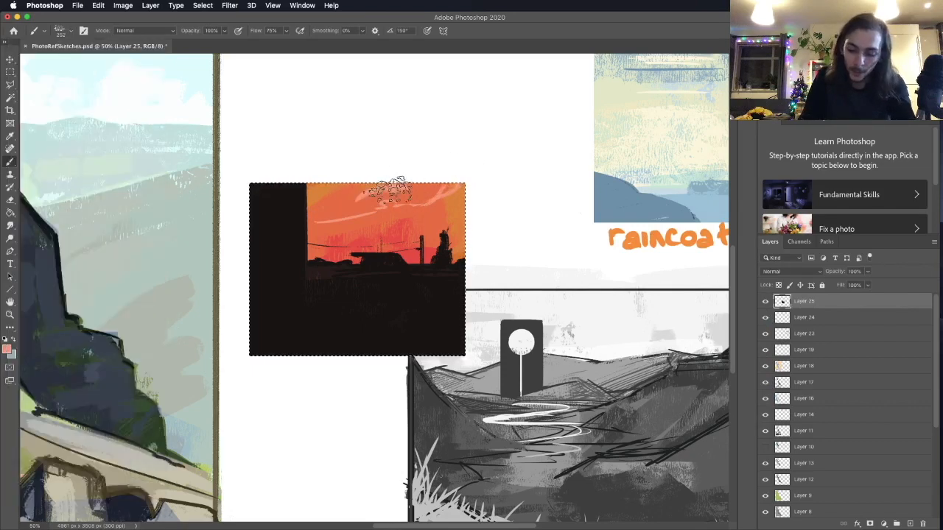
left_click_drag(404, 190, 324, 198)
left_click(7, 350)
left_click(664, 249)
left_click(836, 243)
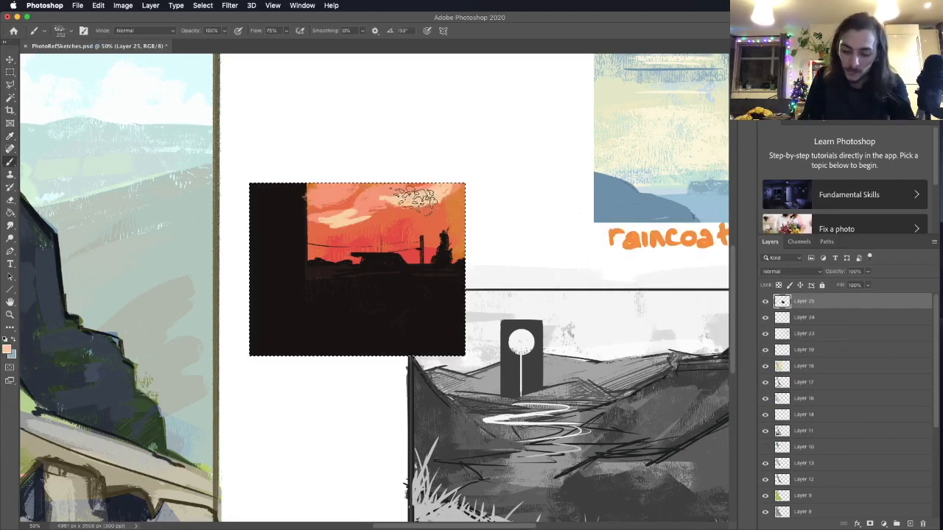
Undo the last cloud stroke and repaint the edge of the dark wall beside the sky in sampled near-black
key("super+z")
left_click(6, 349)
left_click(287, 295)
key("Return")
left_click_drag(303, 200, 299, 277)
Clear the selection and move the sunset thumbnail slightly down and to the left on the canvas
key("super+d")
key("m")
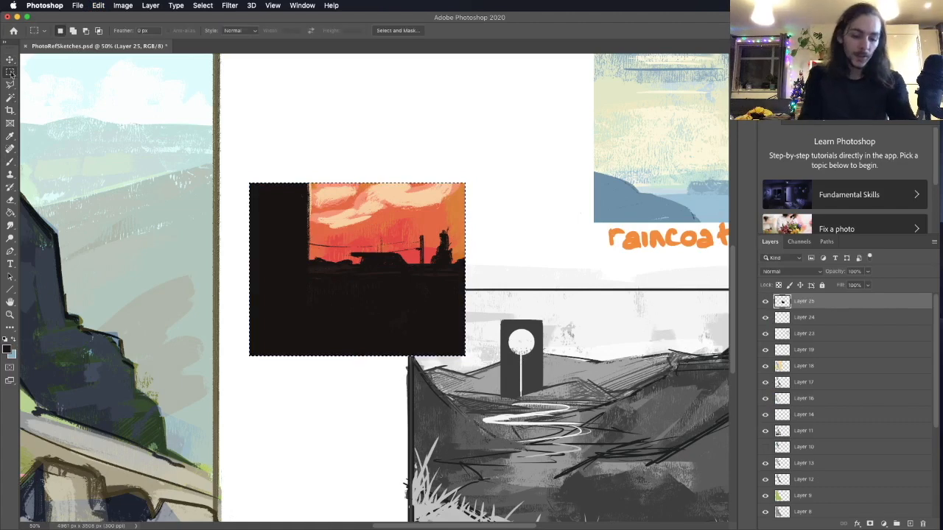
left_click(10, 59)
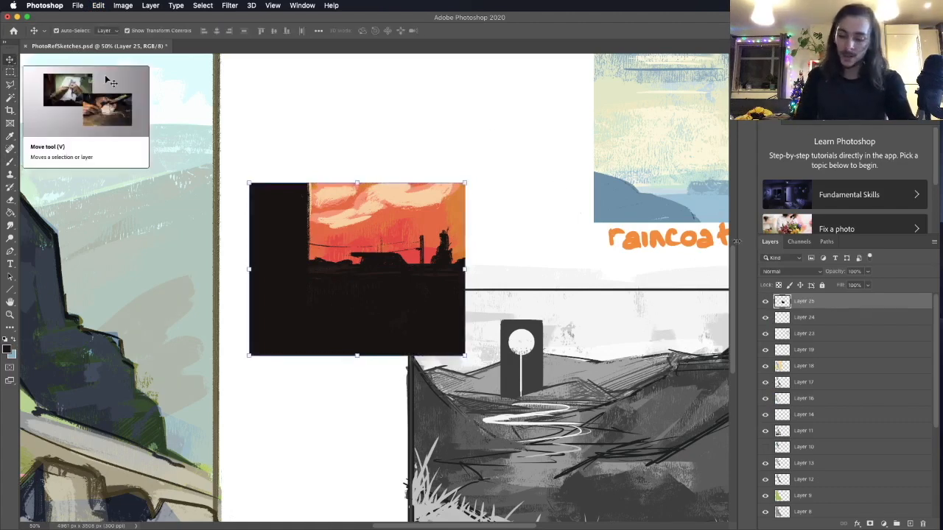
scroll(641, 252, "down", 5)
left_click_drag(406, 233, 394, 289)
Try to crop the sunset thumbnail by deleting a strip of its dark wall and the lower black area
left_click(10, 73)
left_click_drag(221, 115, 269, 368)
left_click_drag(221, 409, 525, 271)
key("Delete")
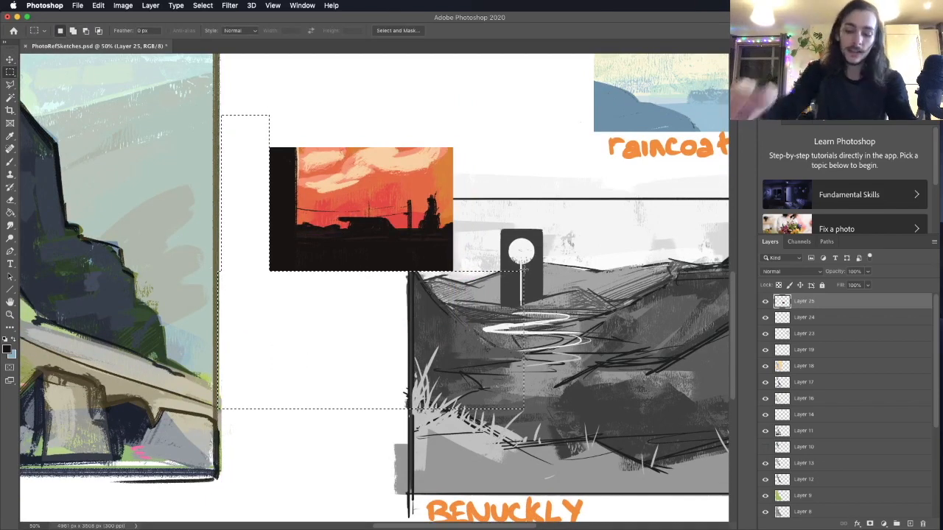
key("ctrl+z")
key("ctrl+d")
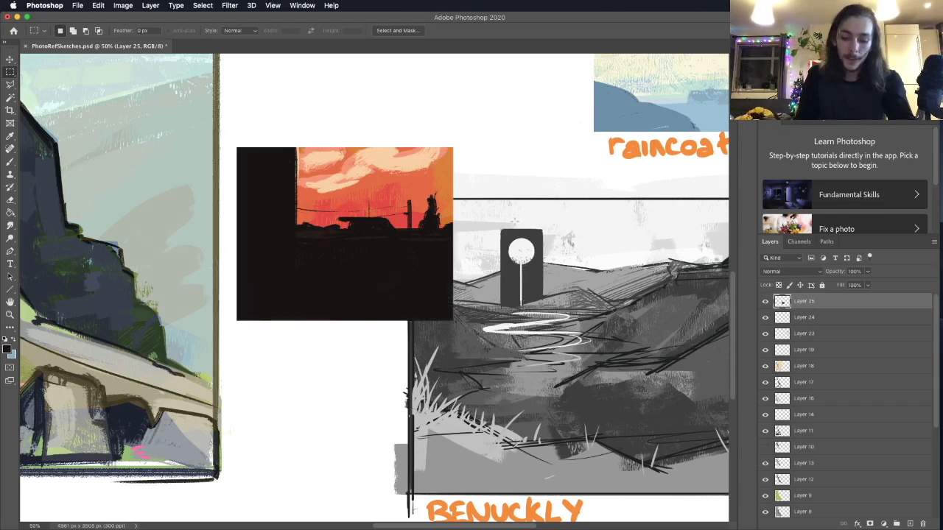
Try extending the sunset thumbnail downward by outlining an area below it with black strokes and filling it with black
left_click(10, 162)
left_click_drag(253, 305, 249, 390)
mouse_move(249, 325)
left_mouse_down()
mouse_move(249, 448)
mouse_move(252, 431)
left_mouse_up()
key("super+z")
mouse_move(258, 299)
left_mouse_down()
mouse_move(253, 431)
mouse_move(255, 314)
left_mouse_up()
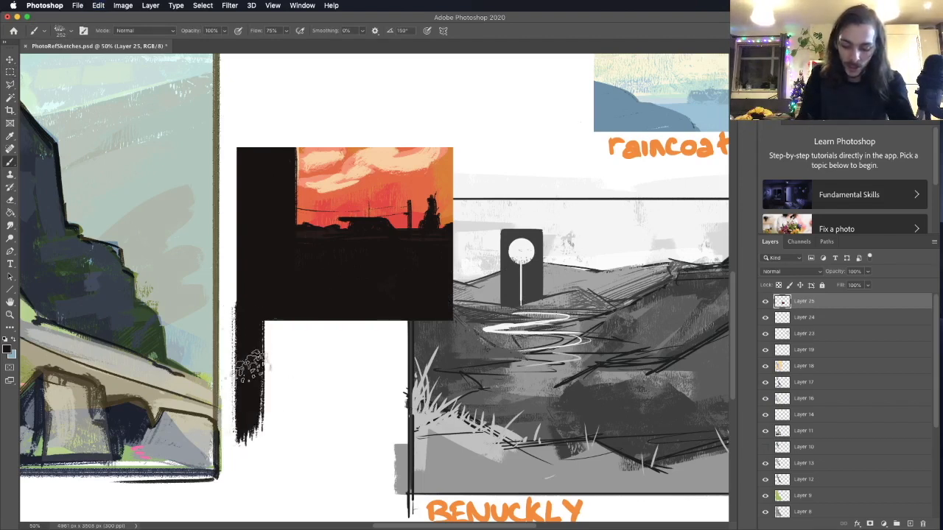
left_click_drag(442, 291, 443, 409)
key("super+z")
mouse_move(441, 287)
left_mouse_down()
mouse_move(443, 413)
mouse_move(280, 432)
mouse_move(397, 426)
left_mouse_up()
left_click_drag(442, 337, 440, 392)
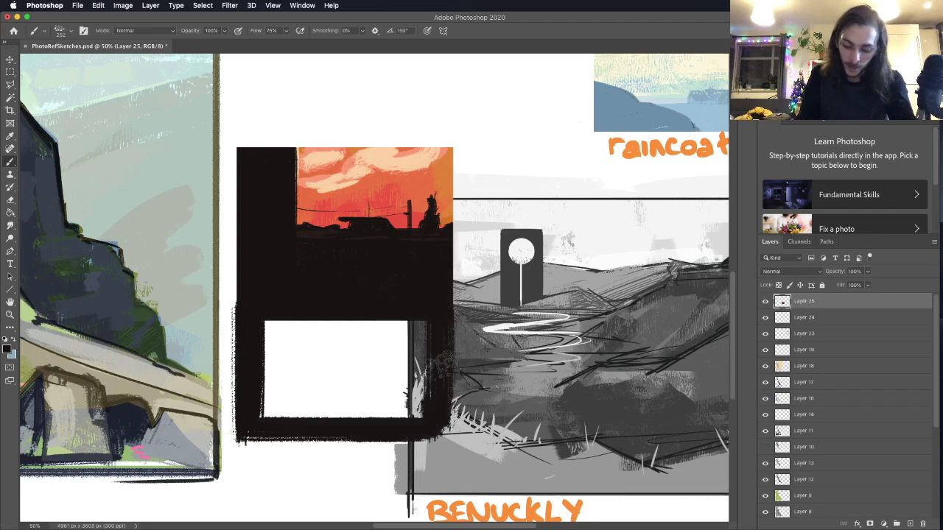
left_click(9, 212)
left_click(391, 389)
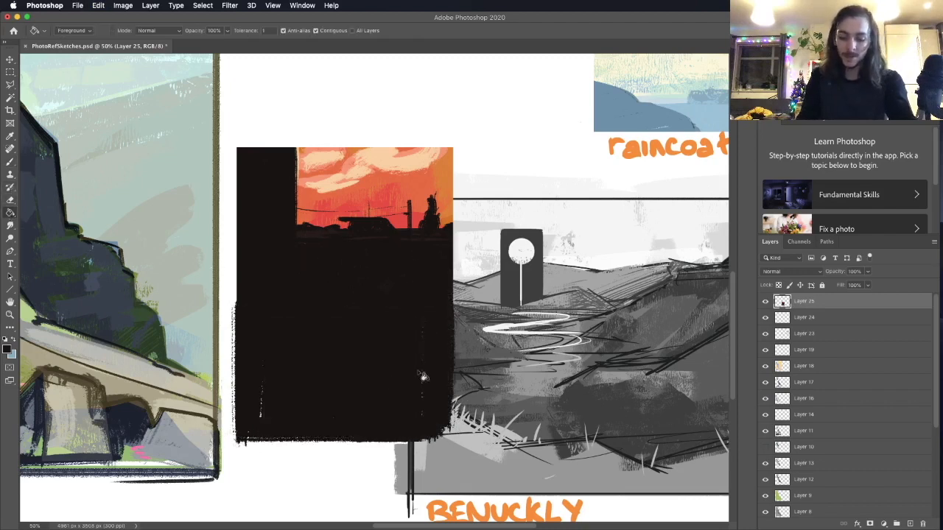
left_click(9, 161)
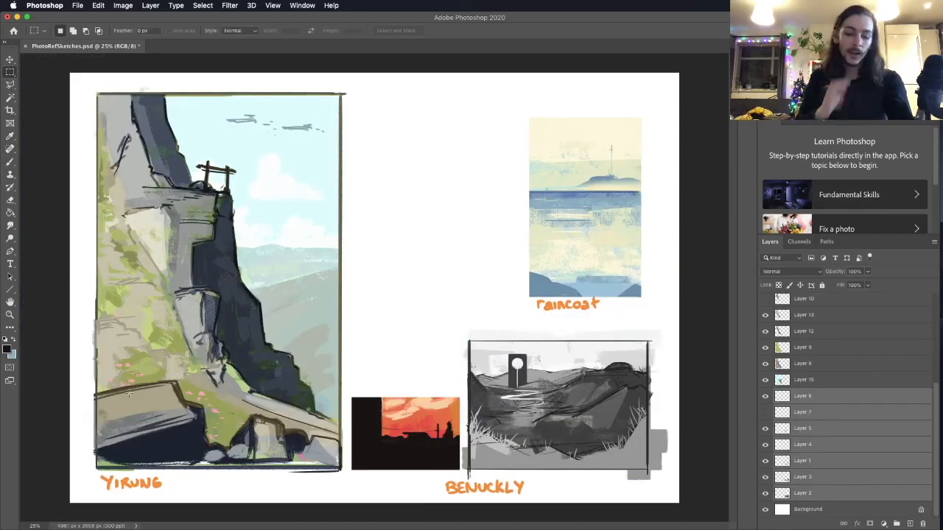
Add a new layer above Layer 25 for a thumbnail in the empty space between the cliff and the seascape
left_click(10, 315)
left_click(503, 137)
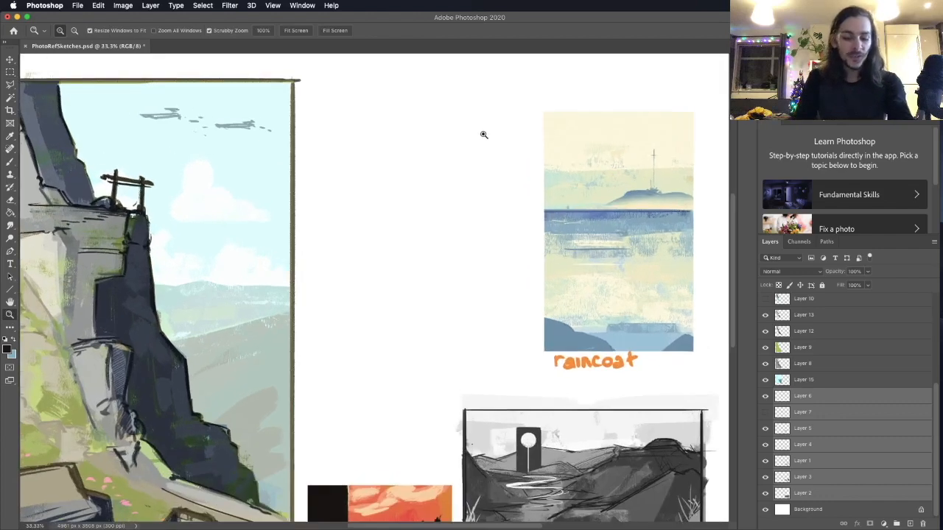
scroll(418, 284, "up", 1)
left_click(418, 283)
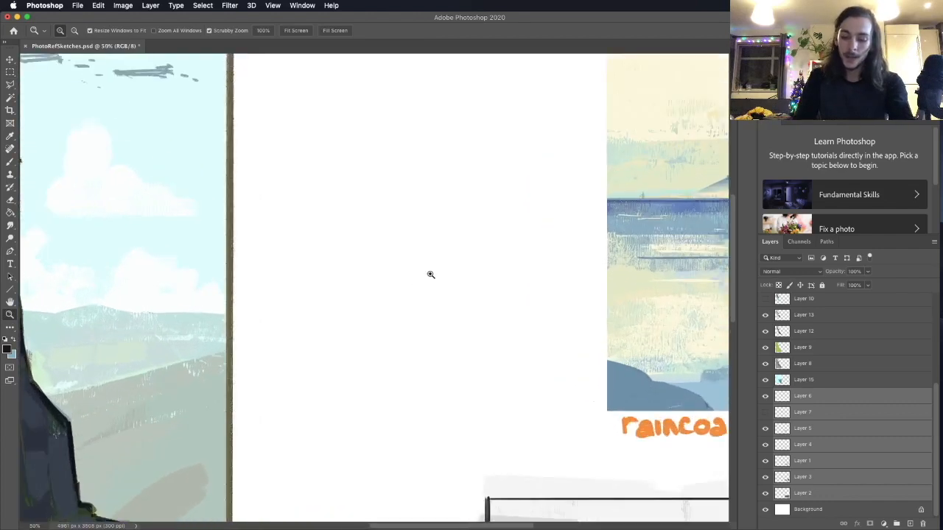
left_click(419, 256, "alt")
scroll(737, 261, "up", 1)
scroll(738, 261, "up", 1)
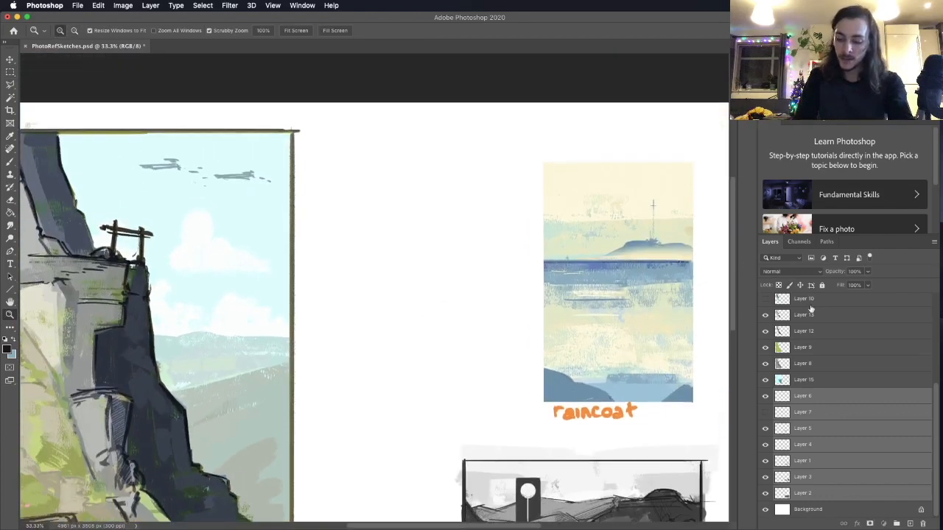
left_click(804, 300)
scroll(828, 303, "up", 3)
left_click(832, 302)
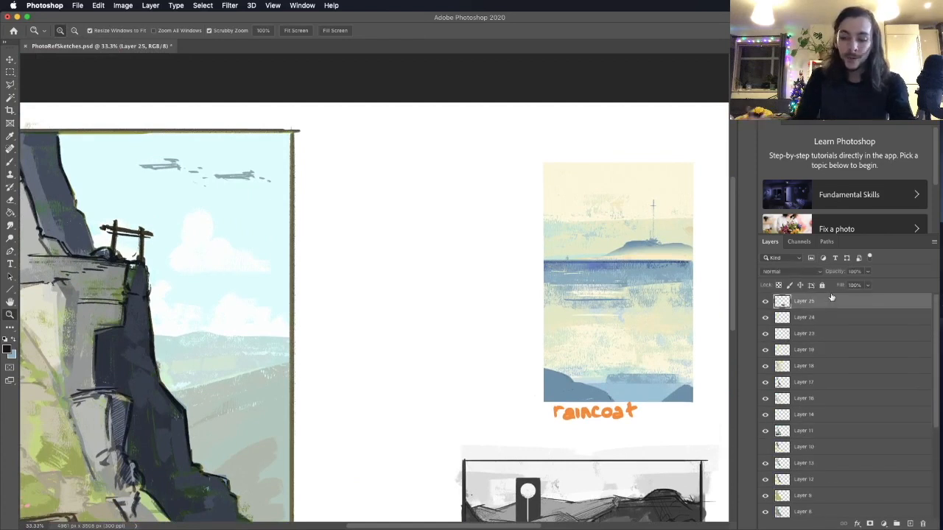
key("super+alt+shift+n")
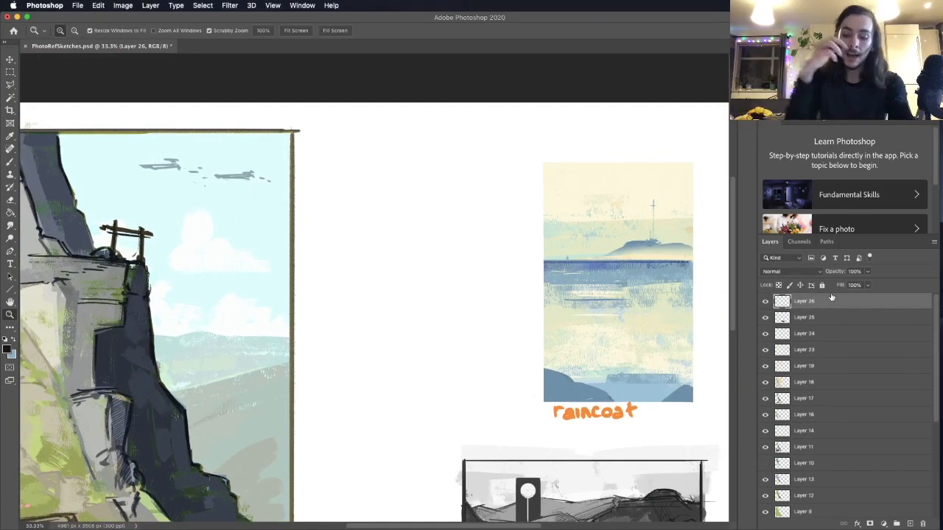
left_click(11, 160)
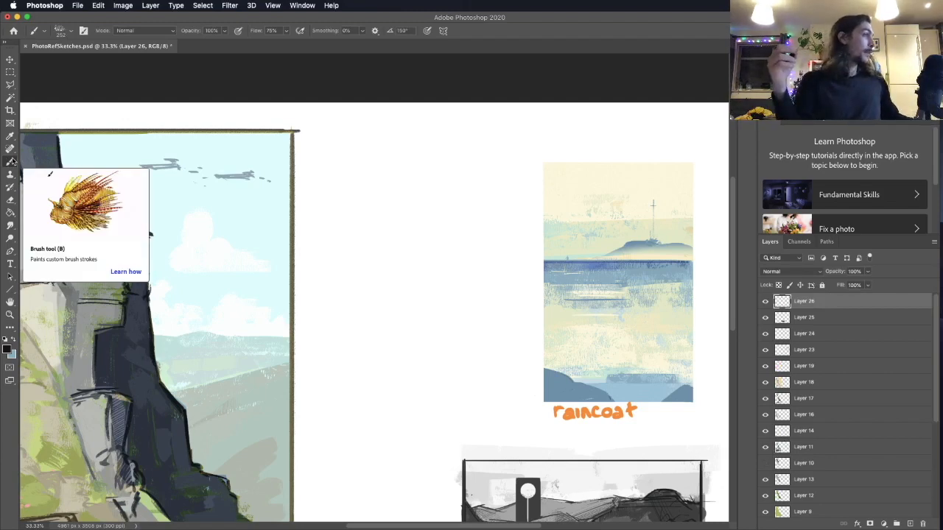
key("m")
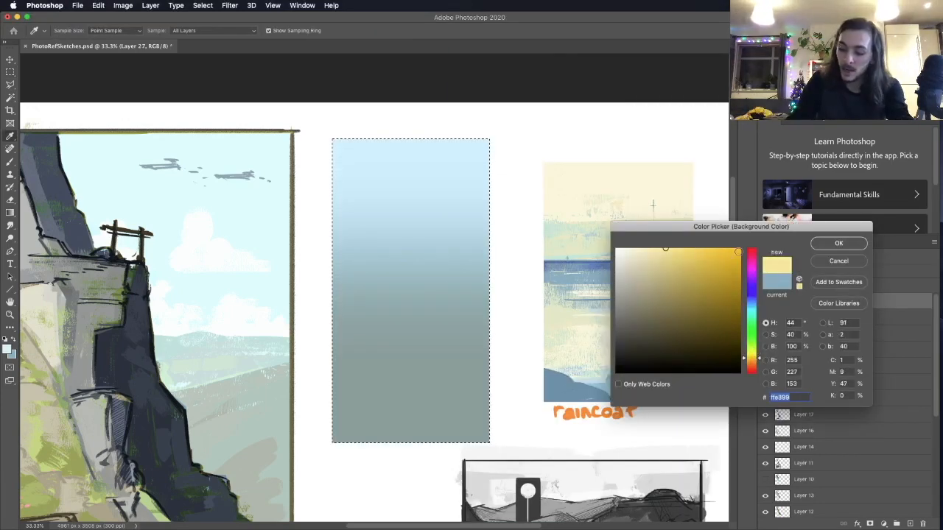
Set the background colour to pale cream and add a light blue to cream gradient to the sky in the selection
left_click_drag(656, 260, 651, 214)
left_click(851, 248)
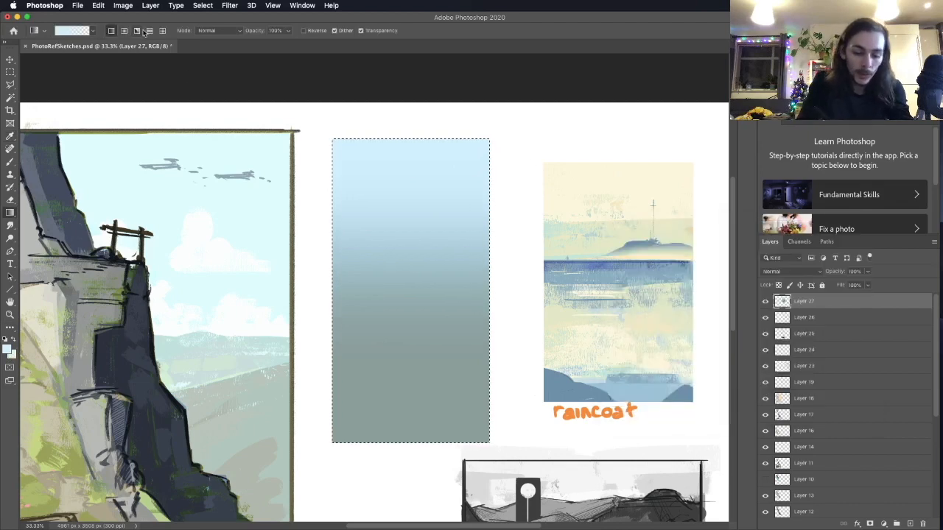
mouse_move(410, 170)
left_mouse_down()
mouse_move(415, 369)
mouse_move(410, 317)
left_mouse_up()
Darken the ground to grey-green and sketch an uneven line of distant hills across the horizon with the brush
left_click(7, 348)
key("Return")
left_click(415, 353, "alt")
key("s")
key("b")
left_click_drag(346, 282, 410, 285)
key("z")
left_click(500, 297)
left_click_drag(501, 298, 466, 302)
left_click(10, 162)
left_click_drag(329, 281, 450, 282)
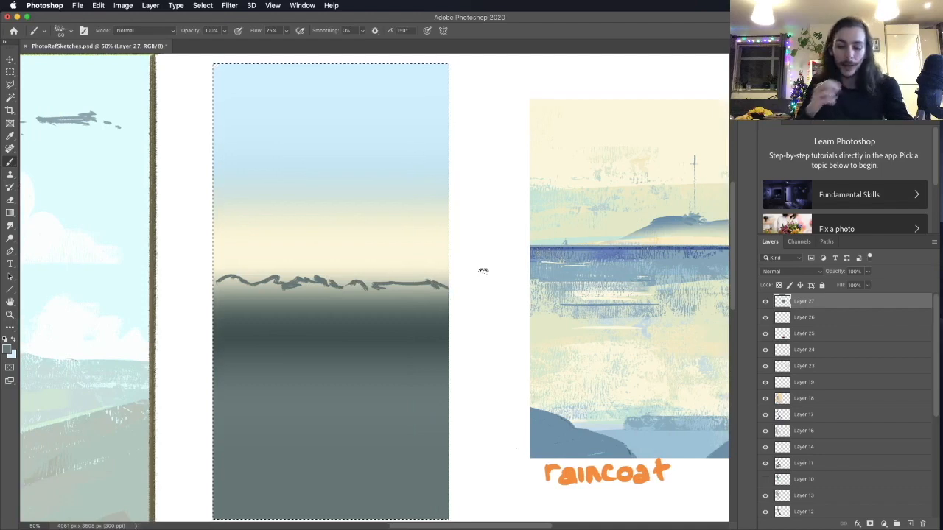
Trim away the lower part of the new gradient thumbnail and move the remainder down the canvas
key("m")
scroll(328, 498, "down", 1)
left_click_drag(162, 498, 466, 360)
key("BackSpace")
key("super+d")
left_click_drag(407, 204, 406, 322)
scroll(406, 322, "up", 2)
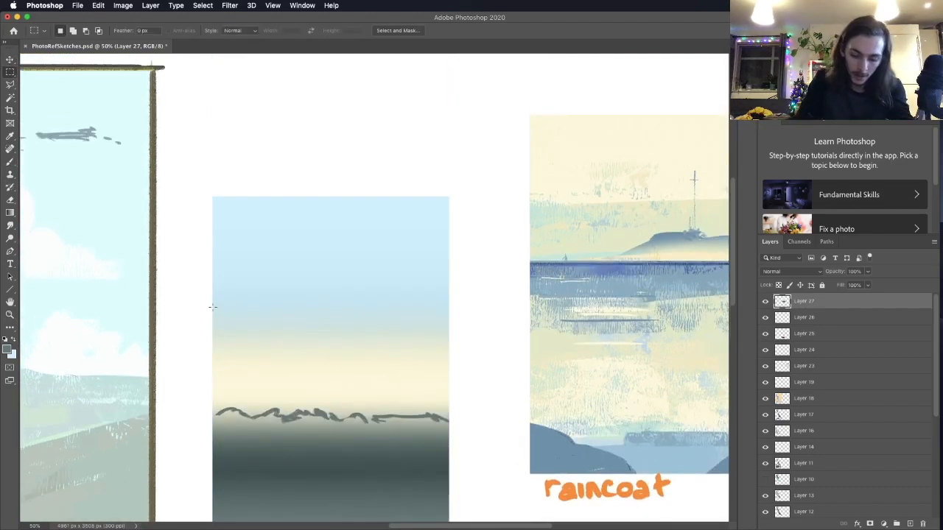
Extend the thumbnail's sky upward by filling a rectangular selection with matching light blue, and clear the selection
left_click_drag(212, 308, 449, 70)
left_click(7, 349)
key("Return")
left_click_drag(10, 213, 52, 224)
left_click(360, 148)
key("super+d")
scroll(507, 214, "down", 2)
Paint a dark grey-green treeline and rough ground beneath the cream sky with the Brayer Boss and Bone Dry brushes
mouse_move(247, 366)
left_mouse_down()
mouse_move(221, 384)
mouse_move(440, 374)
left_mouse_up()
left_click(61, 31)
left_click(87, 331)
left_click_drag(232, 411, 452, 401)
left_click(61, 32)
left_click(102, 272)
left_click(102, 296)
mouse_move(244, 367)
left_mouse_down()
mouse_move(228, 366)
mouse_move(366, 366)
mouse_move(273, 361)
mouse_move(309, 358)
mouse_move(435, 376)
left_mouse_up()
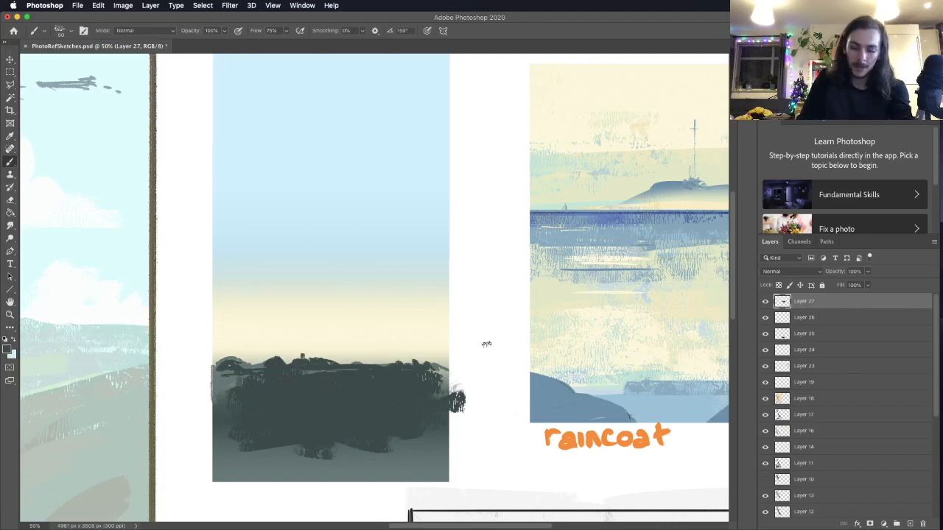
Outline the field left of the road, fill it with pale blue-grey and brush a cream line along the road
mouse_move(372, 382)
left_mouse_down()
mouse_move(213, 395)
mouse_move(213, 485)
left_mouse_up()
mouse_move(230, 391)
left_mouse_down()
mouse_move(292, 427)
mouse_move(211, 487)
mouse_move(212, 394)
mouse_move(231, 471)
left_mouse_up()
key("g")
left_click(266, 420)
key("b")
left_click_drag(280, 453, 395, 373)
Reset the colours to default and draw black perspective lines along the field boundary, the horizon and both road edges
key("d")
mouse_move(210, 396)
left_mouse_down()
mouse_move(278, 376)
mouse_move(387, 375)
mouse_move(253, 467)
left_mouse_up()
left_click_drag(398, 386, 318, 497)
mouse_move(391, 374)
left_mouse_down()
mouse_move(239, 472)
mouse_move(440, 385)
left_mouse_up()
mouse_move(390, 374)
left_mouse_down()
mouse_move(448, 374)
mouse_move(352, 458)
mouse_move(330, 501)
mouse_move(483, 480)
left_mouse_up()
Outline the field right of the road in pale blue-grey, and fill and brush over its dark ground
key("x")
left_click_drag(446, 383, 446, 480)
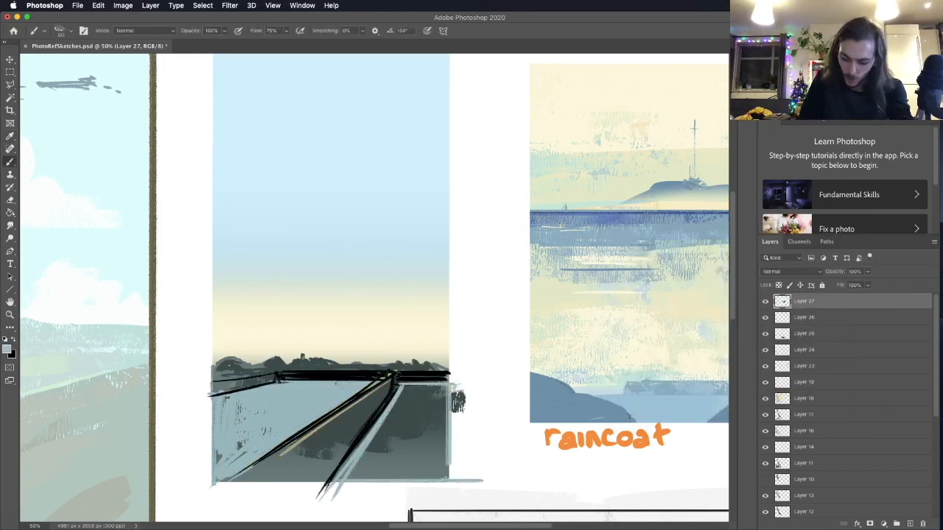
left_click(9, 213)
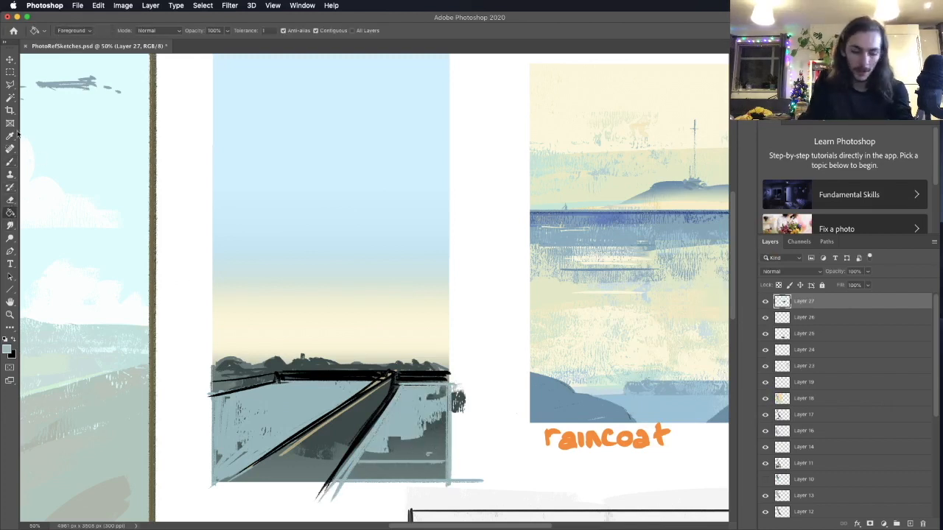
key("b")
mouse_move(361, 462)
left_mouse_down()
mouse_move(397, 430)
mouse_move(380, 469)
mouse_move(410, 455)
mouse_move(415, 480)
mouse_move(439, 445)
mouse_move(448, 461)
mouse_move(422, 391)
mouse_move(416, 438)
left_mouse_up()
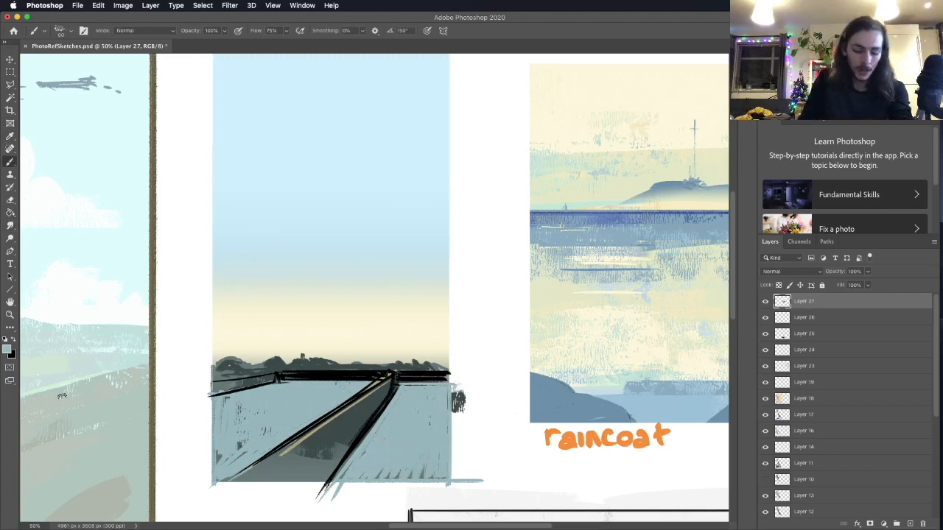
Set the foreground colour to muted tan #908468 and brush it along the road's left edge with an enlarged Bone Dry Brush
left_click(8, 349)
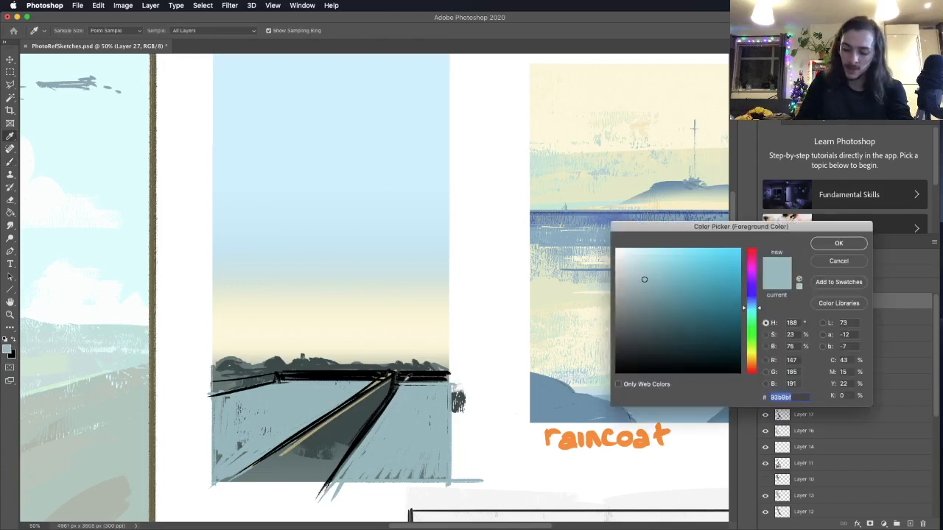
left_click(361, 411)
left_click(361, 401)
left_click(652, 301)
left_click(838, 245)
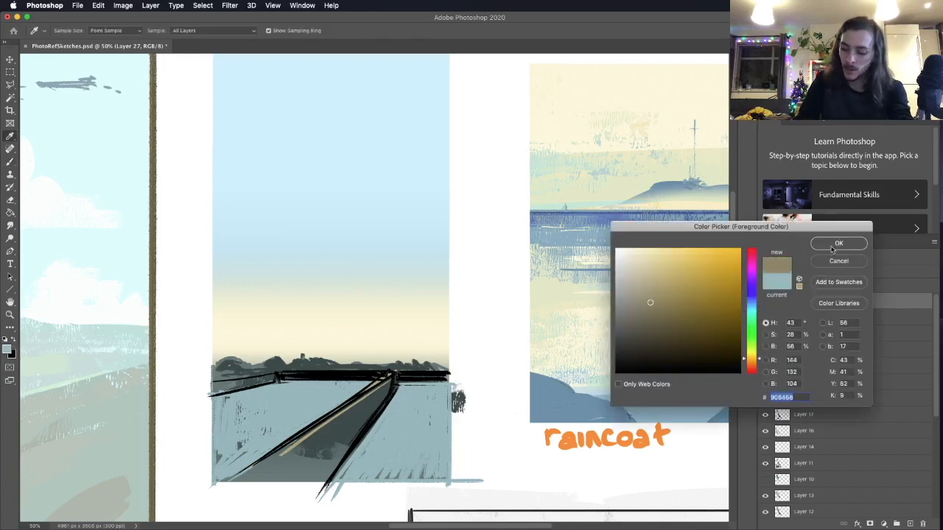
left_click(72, 31)
left_click(87, 326)
left_click(317, 451)
left_click(61, 31)
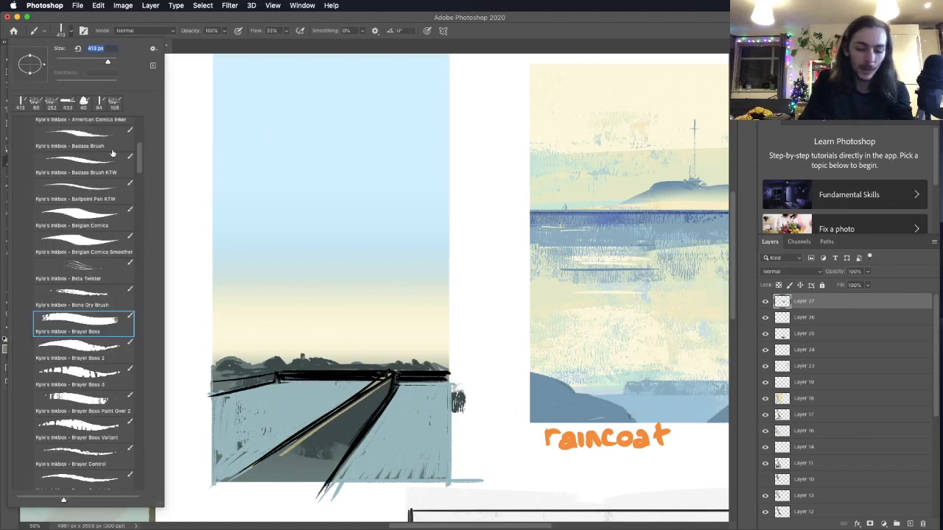
left_click(83, 298)
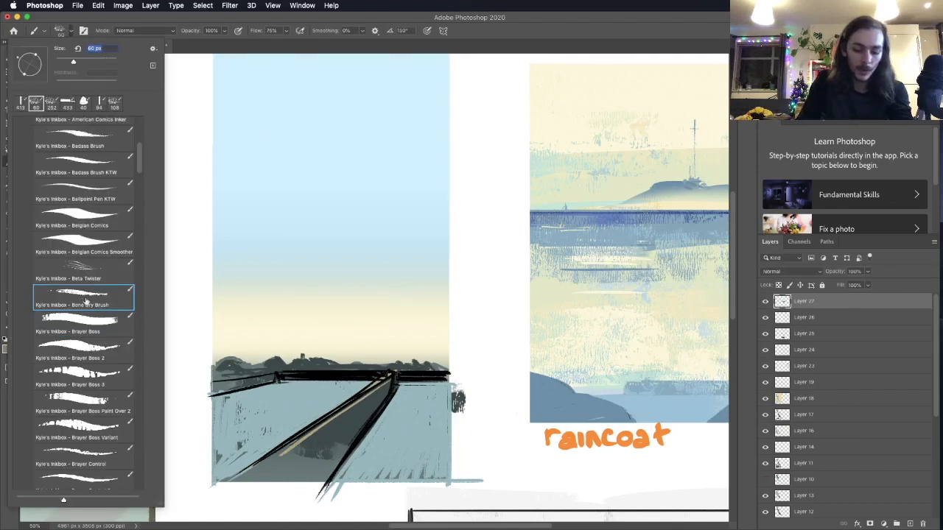
left_click(90, 63)
left_click(327, 431)
left_click_drag(252, 469, 383, 379)
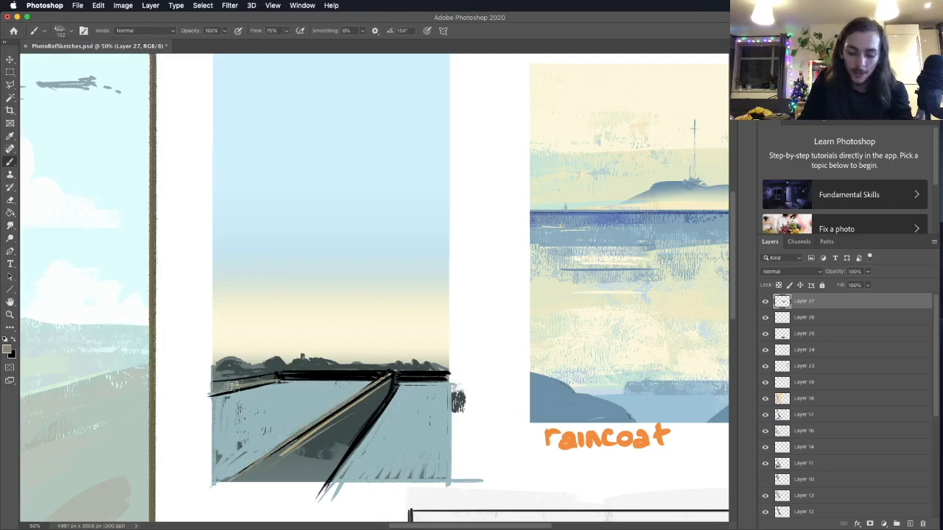
Set the foreground colour to a dark grey-brown and brush it over the road and the ground strip across the foreground
left_click(8, 349)
left_click(674, 303)
left_click(838, 244)
mouse_move(310, 376)
left_mouse_down()
mouse_move(273, 461)
mouse_move(221, 439)
mouse_move(214, 471)
mouse_move(376, 379)
left_mouse_up()
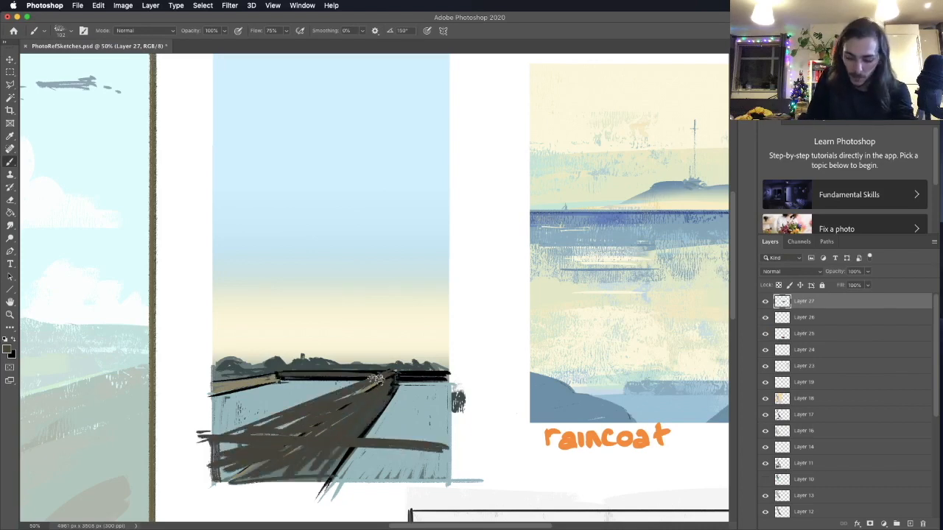
left_click_drag(243, 477, 447, 464)
left_click_drag(327, 464, 457, 463)
Set the foreground colour to a near-black brown and line the foreground strip's upper and lower edges and the road's left edge
left_click(7, 349)
left_click(635, 339)
left_click(838, 243)
left_click_drag(215, 442, 477, 442)
left_click_drag(310, 453, 456, 453)
left_click_drag(390, 376, 224, 445)
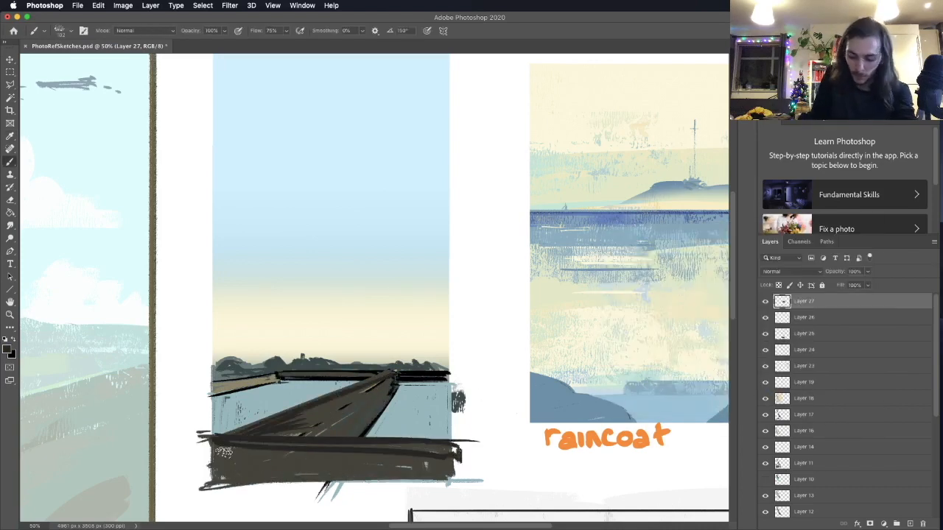
left_click_drag(216, 482, 454, 480)
Set the foreground colour to white and brush streaks of low cloud in the cream sky above the treeline
left_click(7, 350)
left_click(606, 240)
left_click(838, 243)
left_click(6, 350)
left_click(838, 243)
left_click_drag(310, 339, 368, 350)
left_click_drag(317, 322, 228, 317)
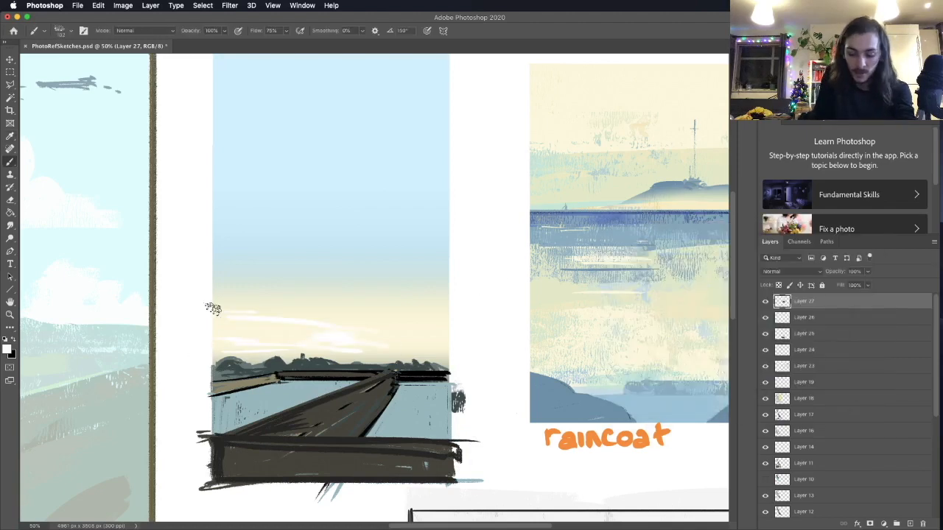
Set the foreground colour to pale grey-green #cce3df and brush a broad sloping cloud bank above the white streaks
left_click(6, 350)
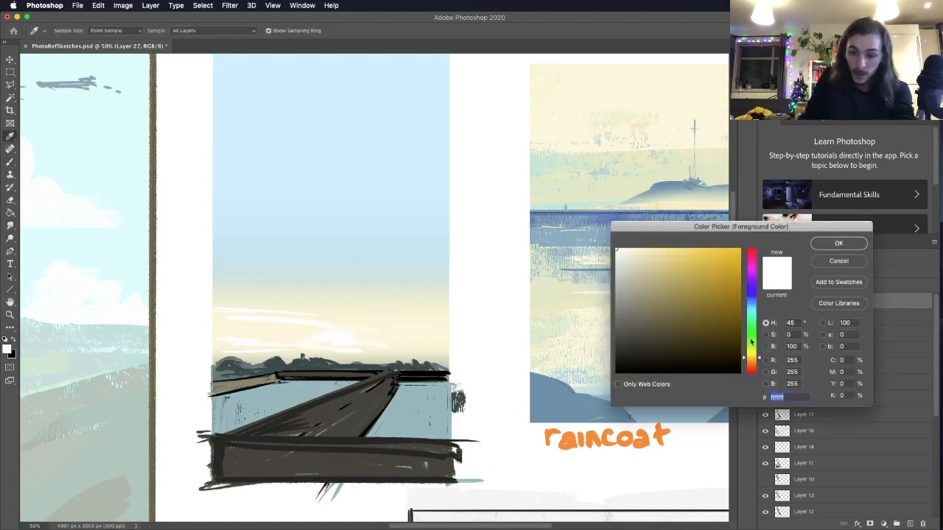
left_click(305, 265)
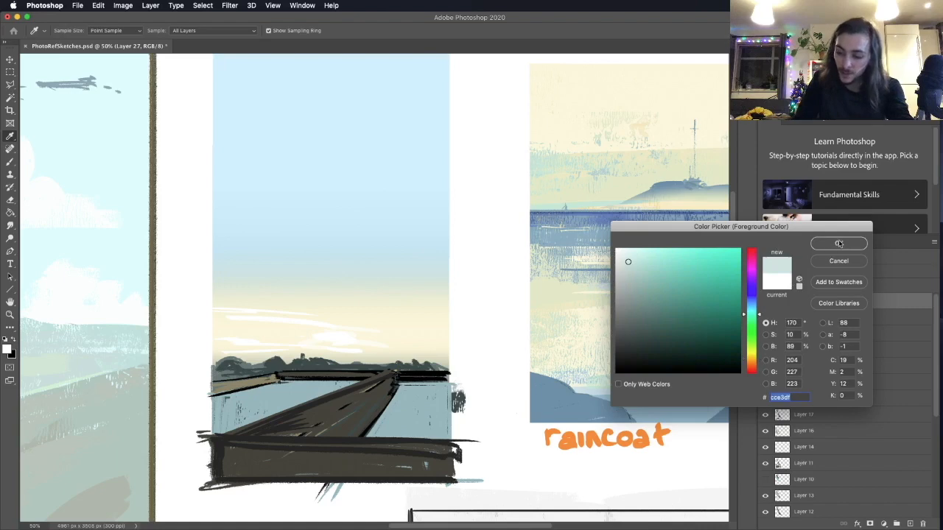
left_click(838, 243)
left_click_drag(212, 300, 335, 312)
left_click_drag(220, 302, 408, 326)
left_click_drag(332, 318, 412, 331)
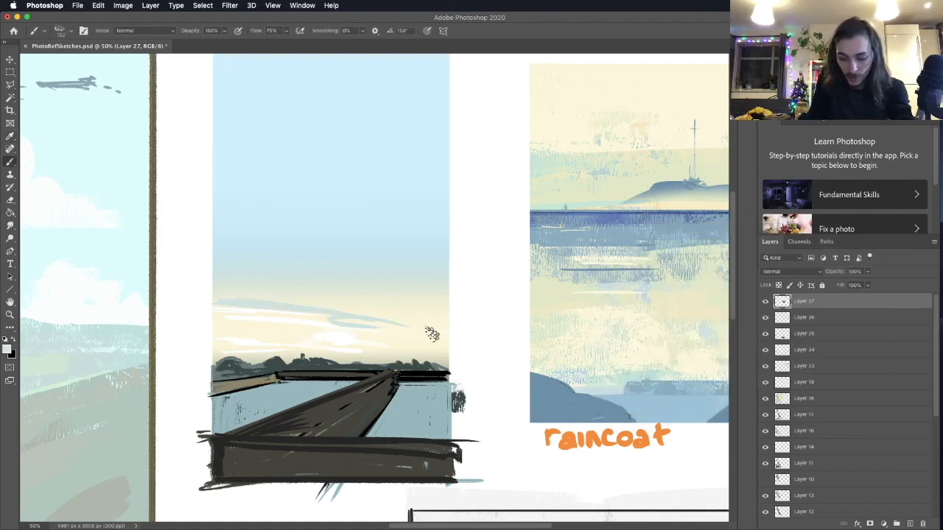
left_click_drag(336, 319, 439, 336)
left_click_drag(226, 298, 419, 325)
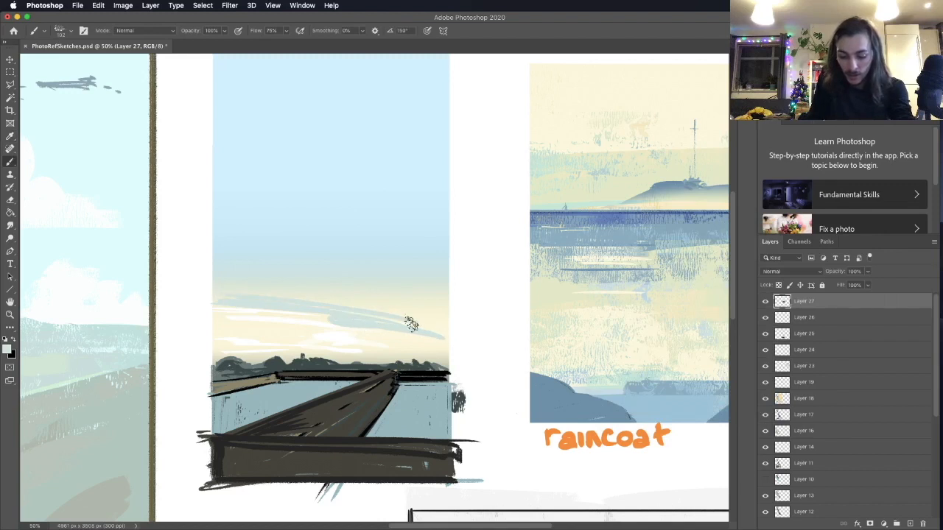
left_click_drag(220, 299, 376, 302)
left_click_drag(258, 290, 446, 317)
mouse_move(369, 308)
left_mouse_down()
mouse_move(452, 333)
mouse_move(372, 320)
mouse_move(448, 325)
mouse_move(432, 311)
mouse_move(420, 319)
mouse_move(446, 326)
left_mouse_up()
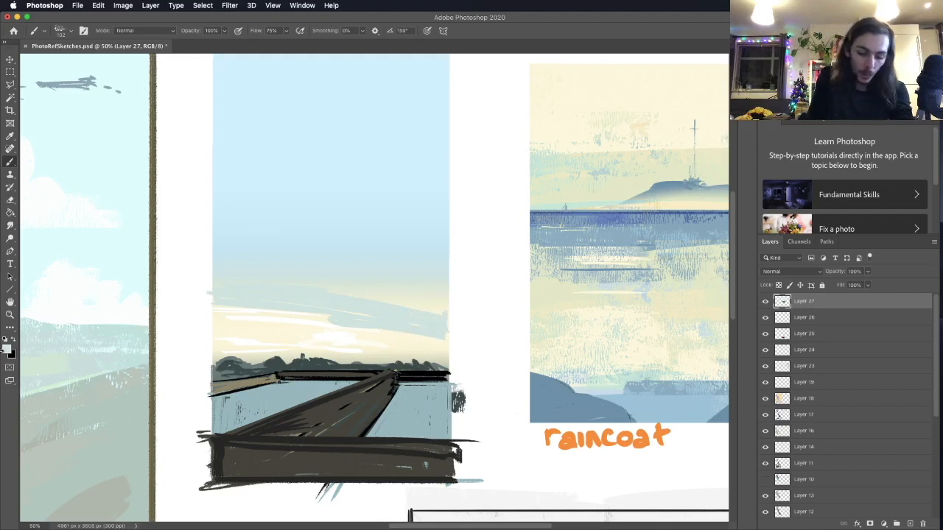
Darken the grey-green foreground colour, line the cloud bank's edges and brush over the field left of the road
left_click(8, 349)
left_click(639, 271)
left_click(838, 245)
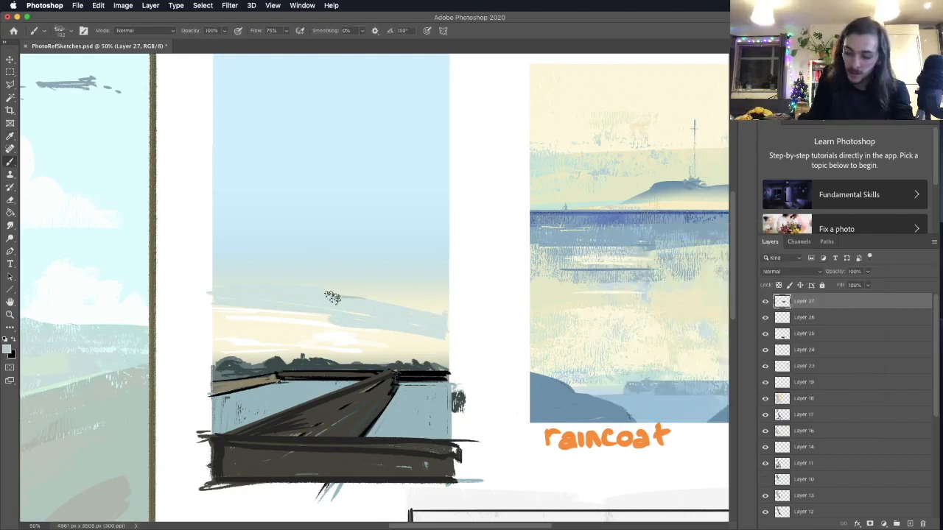
mouse_move(265, 394)
left_mouse_down()
mouse_move(225, 421)
mouse_move(293, 403)
left_mouse_up()
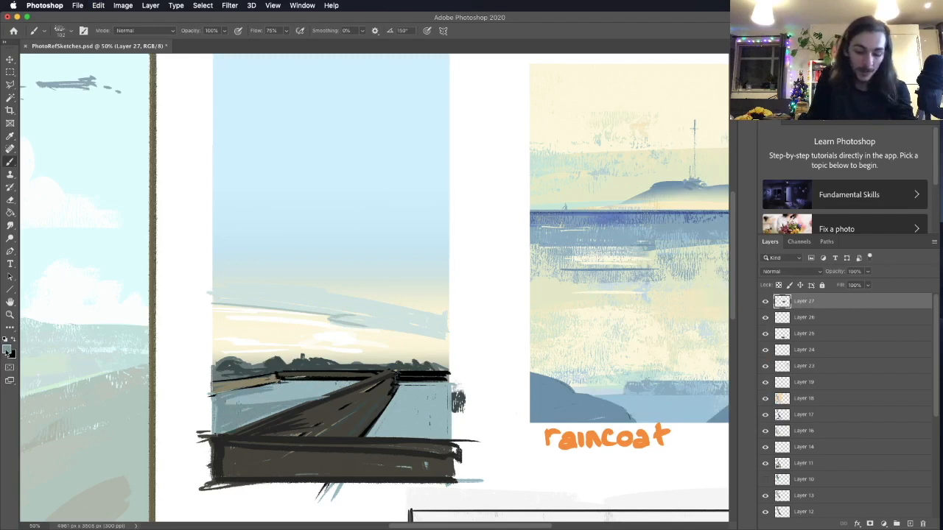
Set the foreground colour to pale blue #ccf1ff and paint a patch of open sky within the cloud bank
left_click(7, 349)
left_click(370, 147)
left_click(838, 244)
left_click_drag(362, 299, 432, 315)
left_click(8, 349)
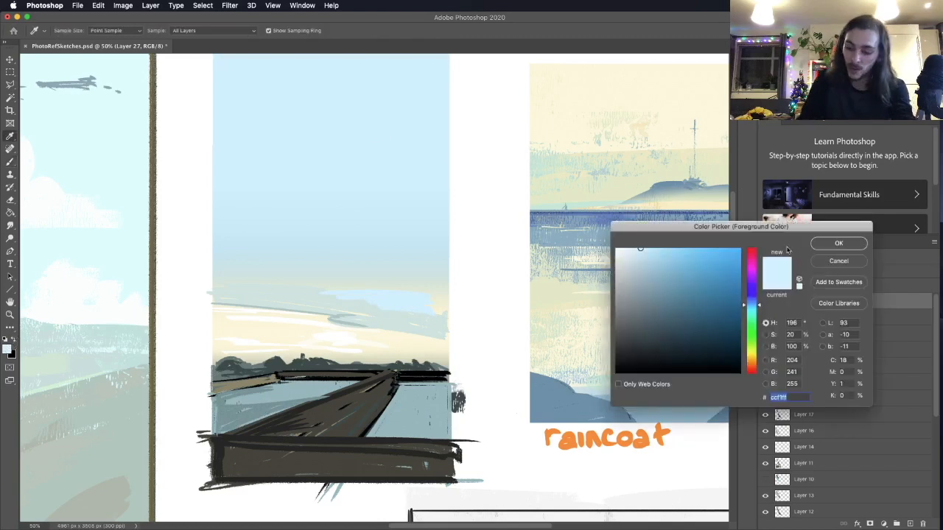
left_click(838, 246)
Choose the Brayer Boss brush and sweep textured grey-green cloud across the full width of the lower sky
left_click(64, 33)
left_click(89, 325)
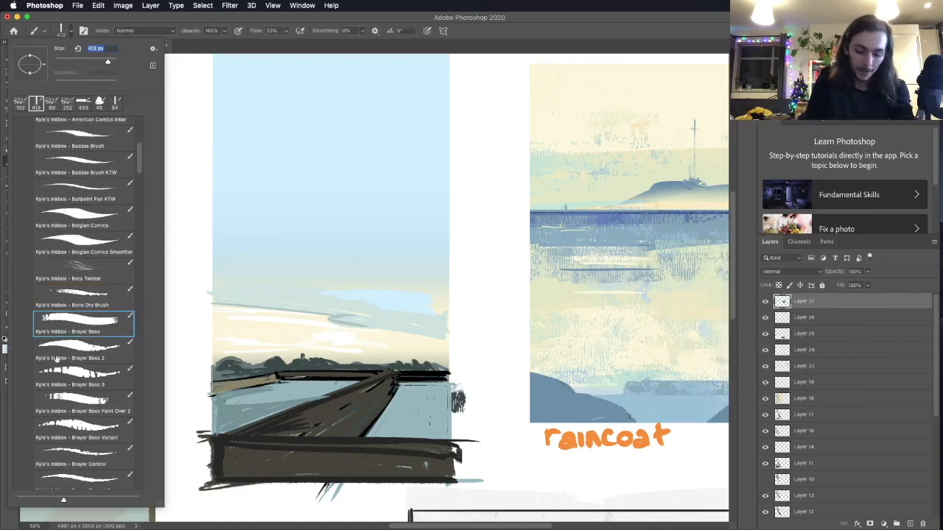
left_click(8, 349)
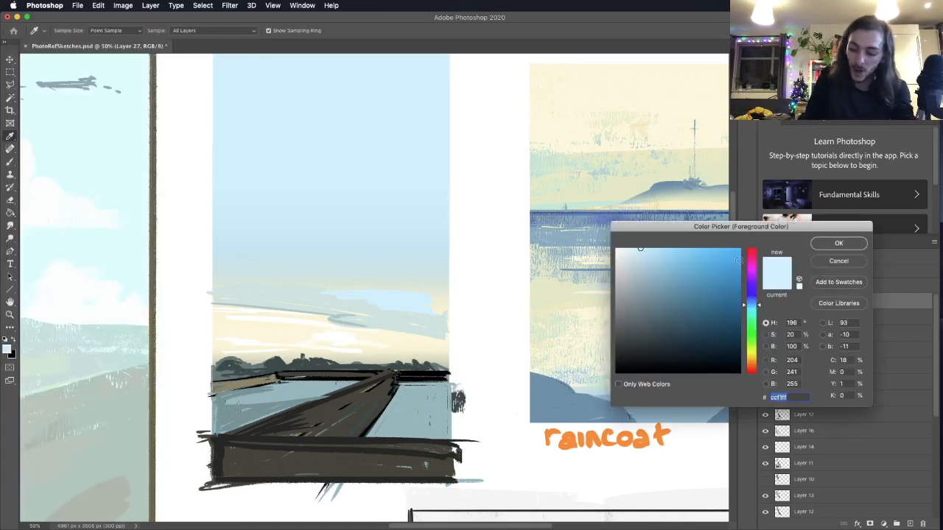
left_click(838, 243)
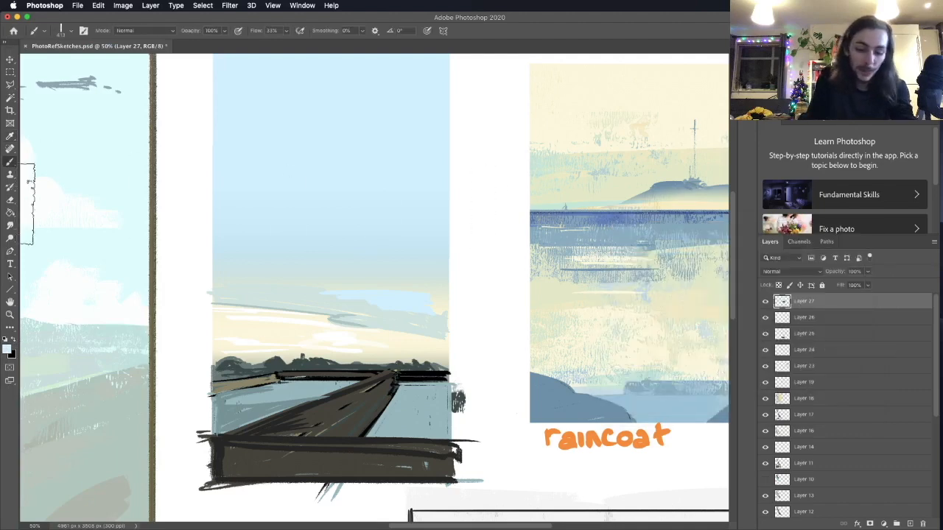
left_click_drag(224, 277, 441, 282)
left_click(7, 349)
left_click(400, 319)
left_click(838, 243)
left_click_drag(456, 269, 215, 262)
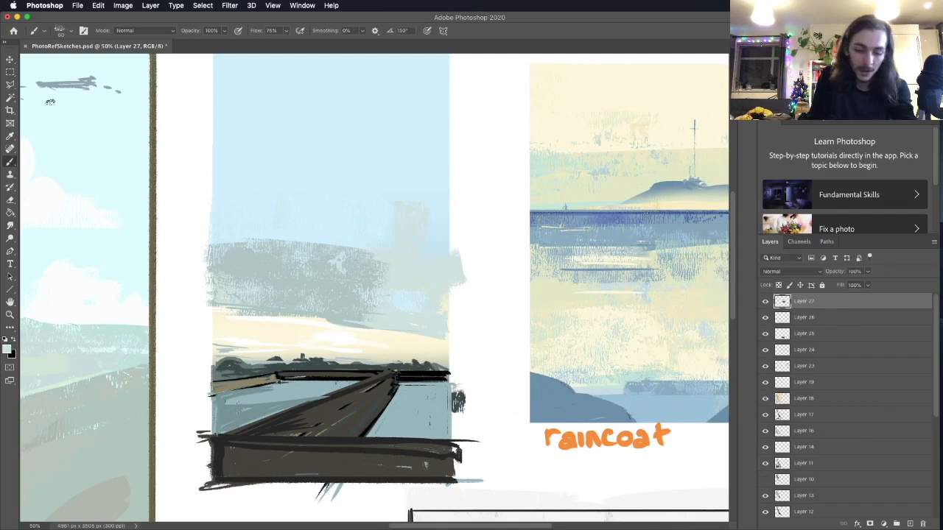
Even out the cloud texture with the Brayer Boss brush and blend its upper part into the sky with pale blue
left_click(65, 30)
left_click(119, 316)
left_click_drag(301, 262, 416, 288)
left_click(8, 350)
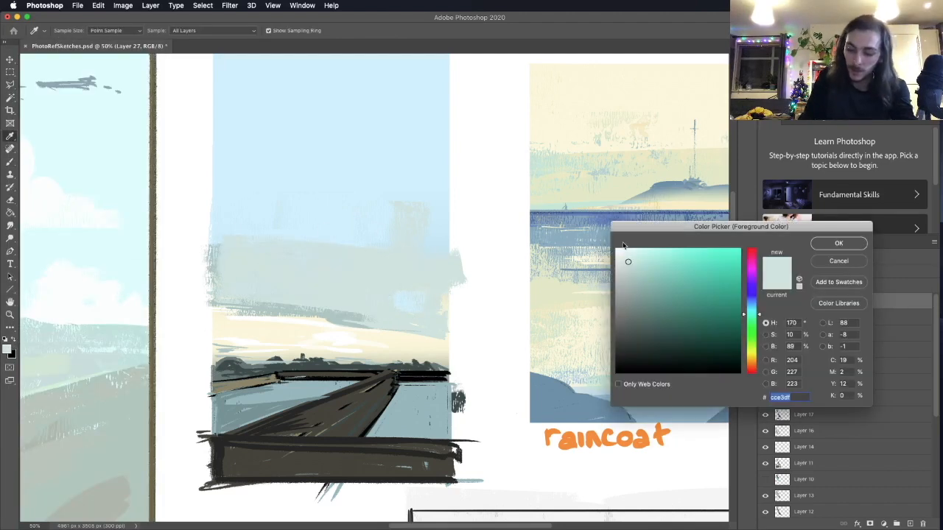
left_click(452, 188)
left_click(840, 243)
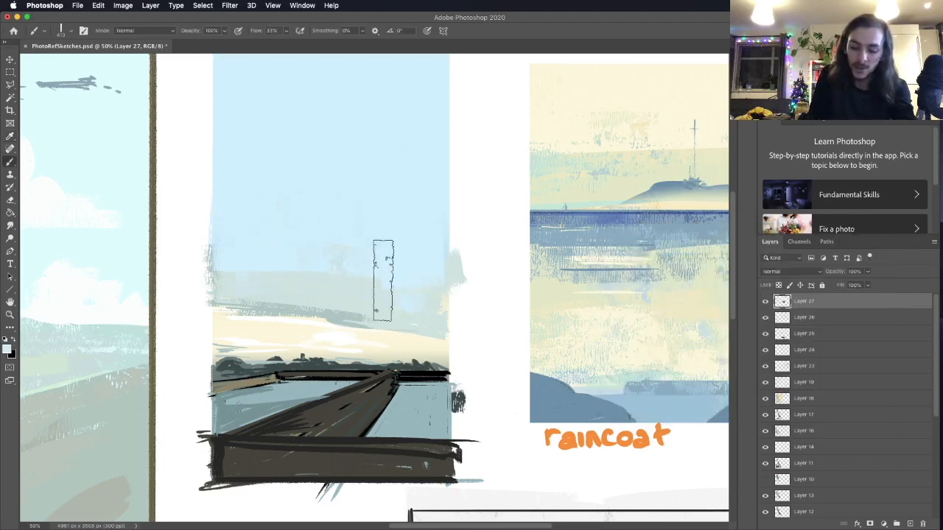
Switch to the Bone Dry Brush and touch up the right end of the cloud bank
left_click(71, 31)
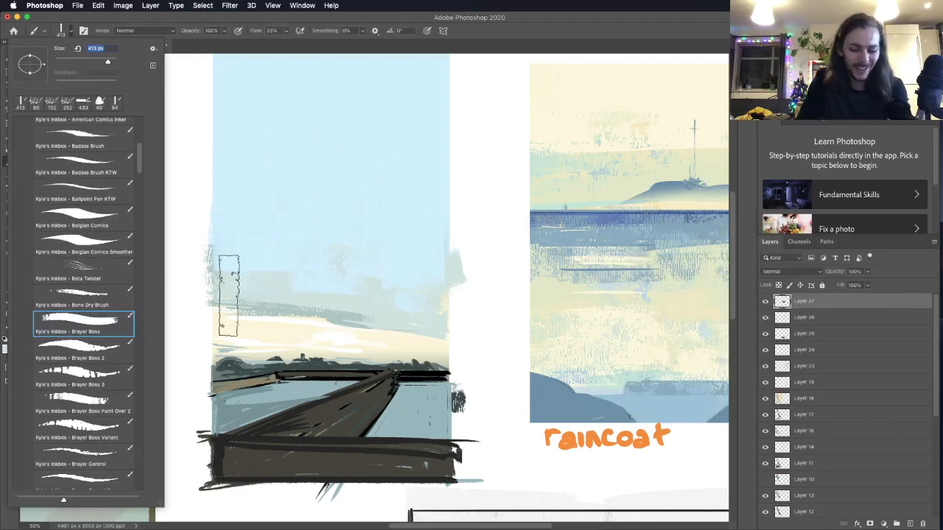
left_click(88, 295)
left_click_drag(442, 290, 445, 330)
Swap to the dark foreground colour and outline the road thumbnail with a thin near-black frame
left_click(14, 340)
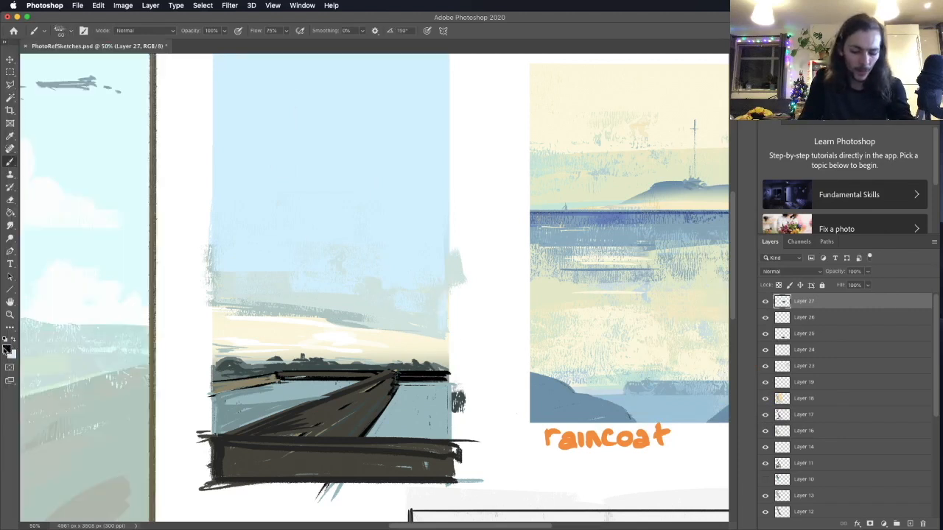
left_click(6, 347)
left_click(819, 246)
key("z")
left_click(467, 227, "alt")
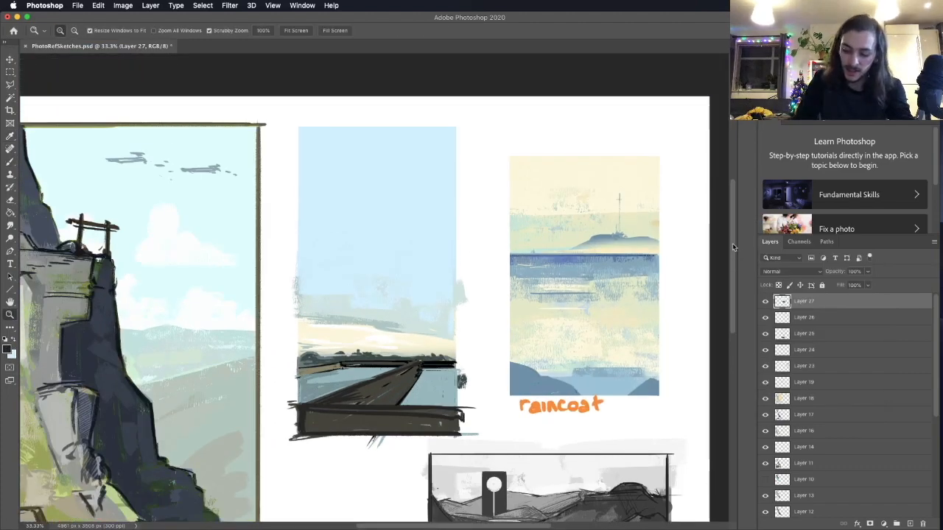
key("b")
left_click(765, 301)
left_click(765, 302)
Erase the paint spilling past the frame's right side, and brush a tall dark pole from the foreground to the frame's top
key("e")
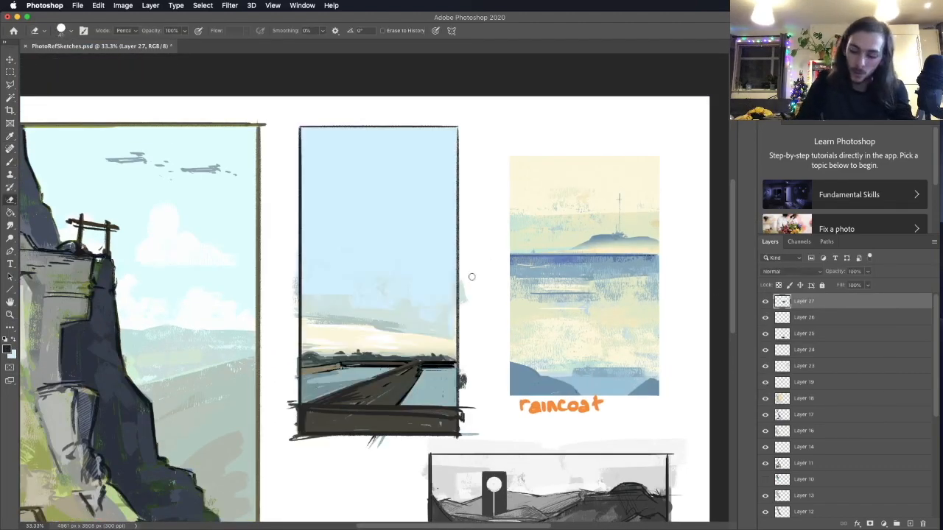
left_click_drag(459, 273, 468, 435)
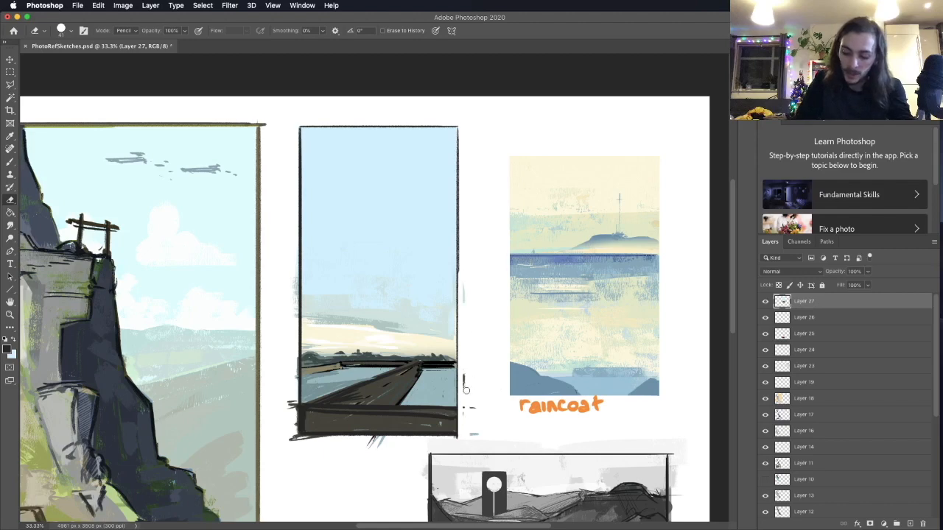
key("s")
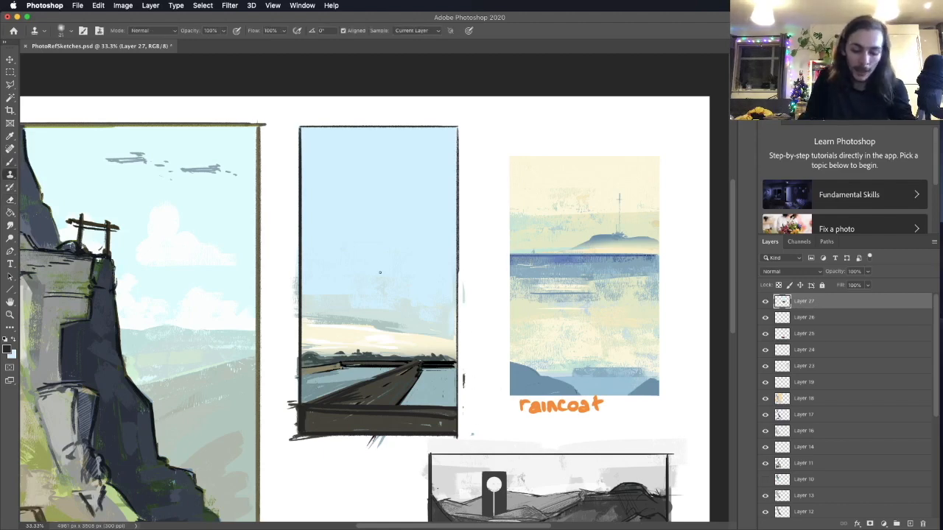
key("b")
left_click_drag(329, 398, 328, 124)
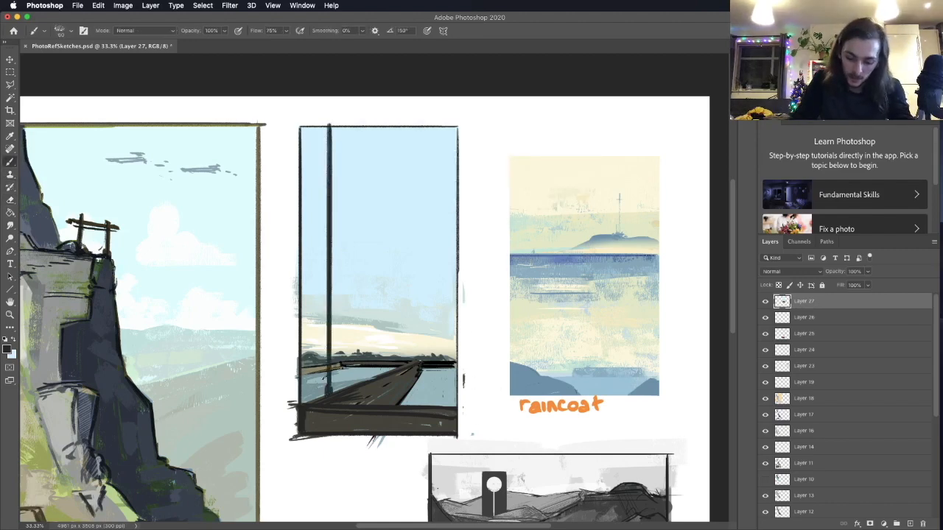
Swap to the light colour and brush two cloud patches in the upper sky with the Brayer Boss brush
key("x")
left_click(71, 31)
left_click(86, 294)
left_click_drag(413, 170, 389, 253)
Sample white from the cliff painting's clouds, brush it over both upper cloud patches, and return the foreground colour to pale blue
left_click(7, 349)
left_click(750, 305)
left_click(837, 243)
left_click(132, 302, "alt")
left_click_drag(427, 167, 355, 167)
left_click_drag(372, 254, 405, 255)
left_click(7, 349)
left_click(837, 244)
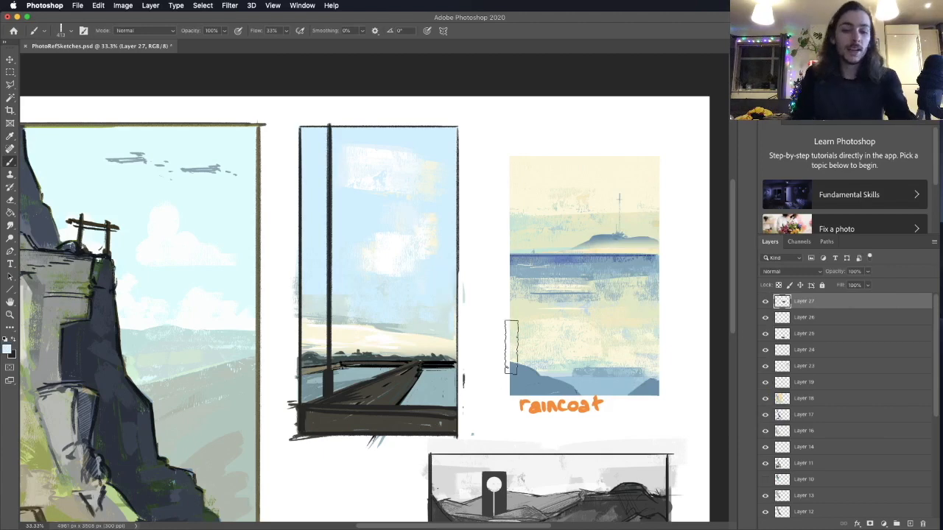
left_click(6, 349)
left_click(830, 261)
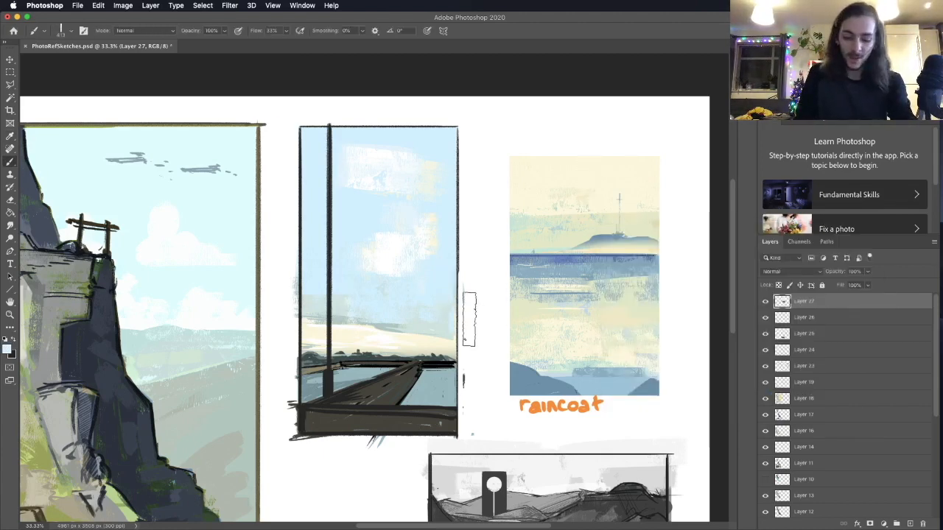
Select the framed road scene and tint it with a gradient on a new layer in Soft Light mode
left_click(9, 72)
mouse_move(300, 127)
left_mouse_down()
mouse_move(461, 376)
mouse_move(458, 436)
left_mouse_up()
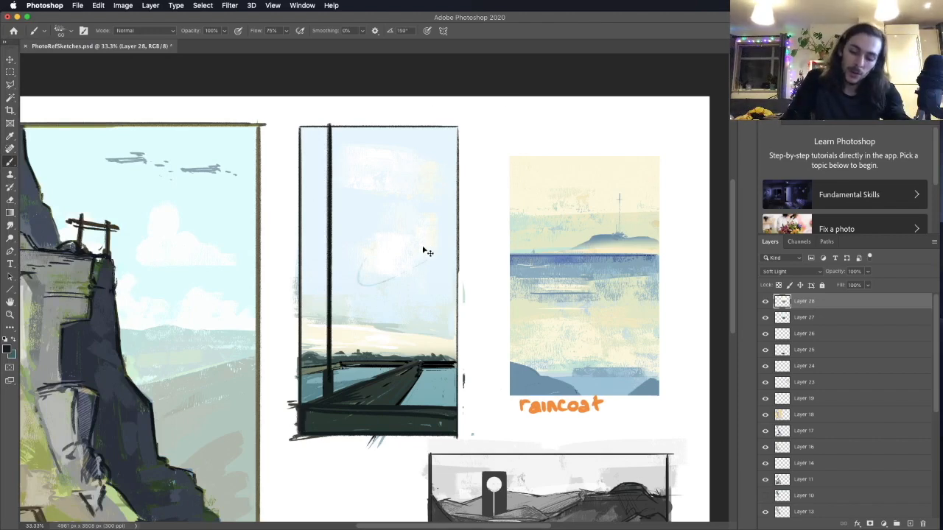
Add a new layer and draw a dark street lamp beside the road and a flying bird in the upper sky
key("super+alt+shift+n")
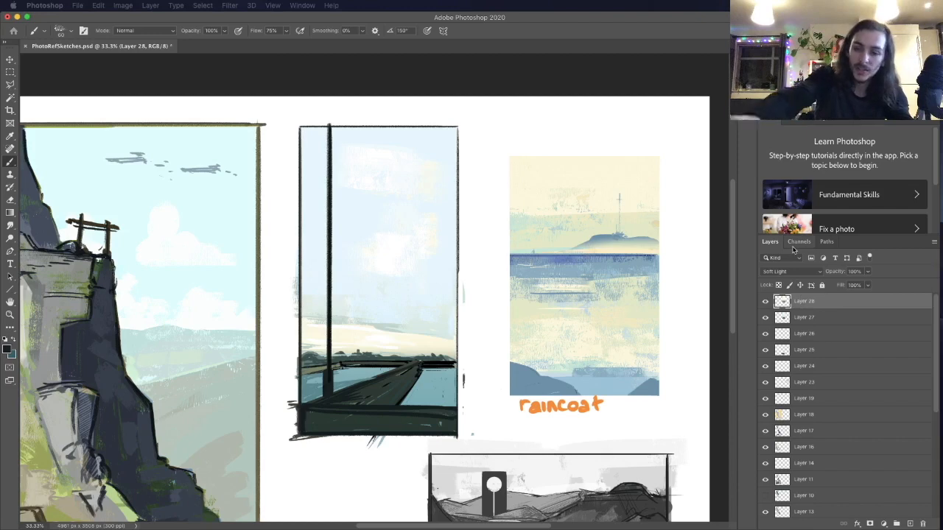
left_click_drag(376, 180, 401, 166)
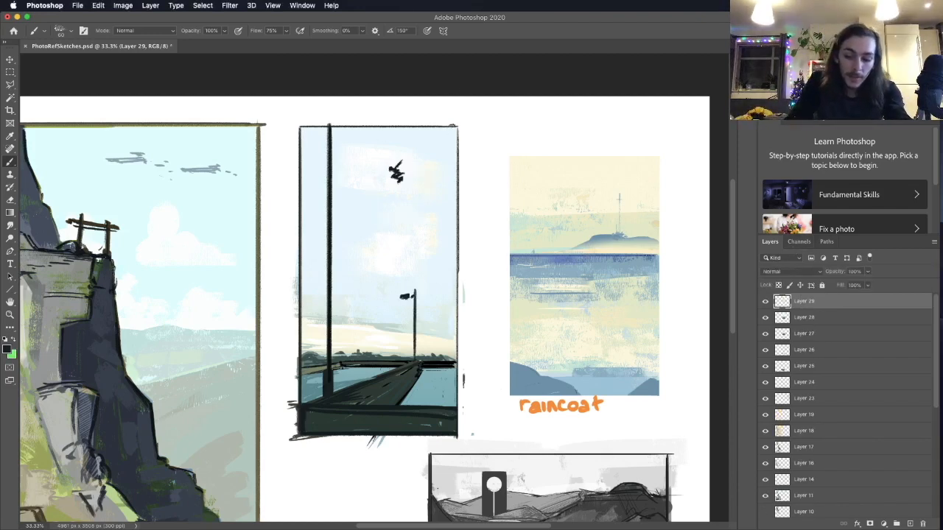
Caption the road scene DWEEBING in orange lettering below its frame and save the document
key("z")
left_click_drag(418, 227, 396, 239)
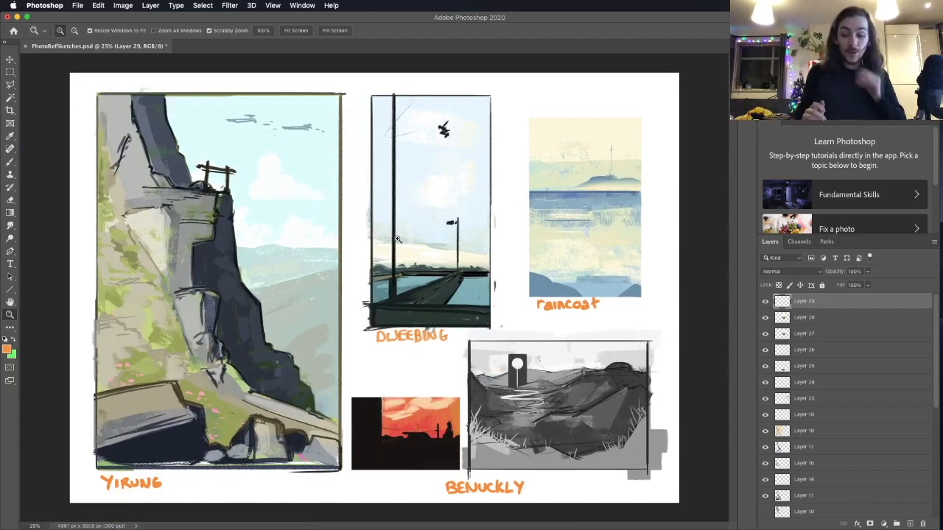
left_click(77, 5)
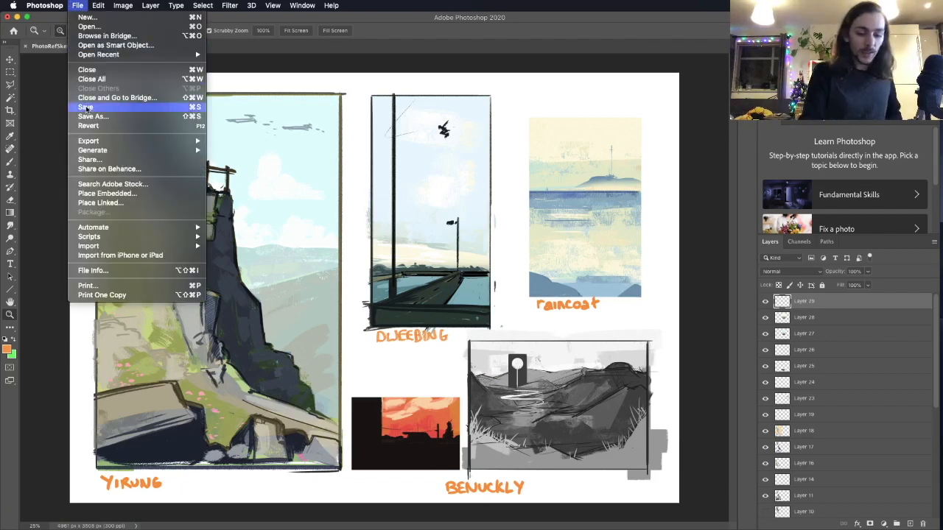
left_click(86, 107)
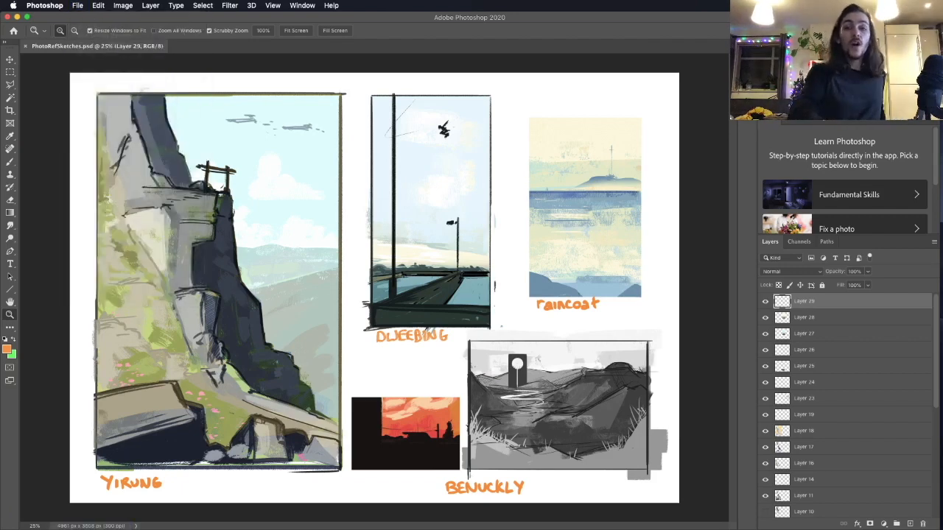